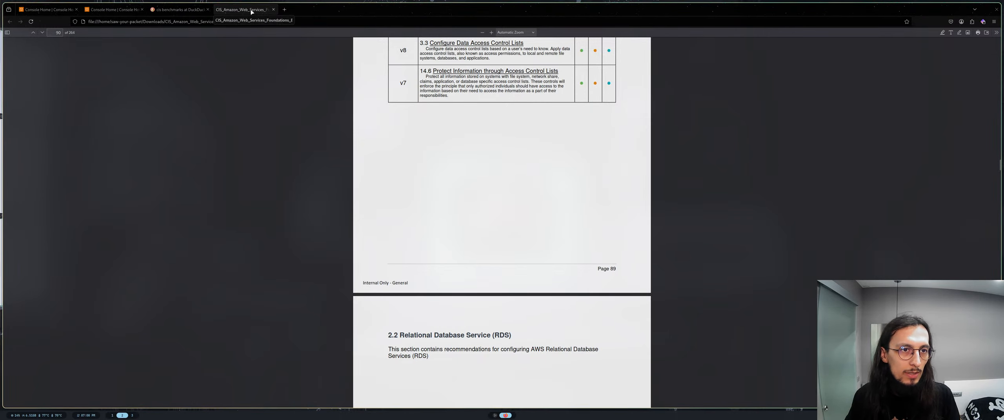
# Bring up Console Home zoomed to 150% and dismiss the address bar suggestions
pyautogui.click(46, 10)
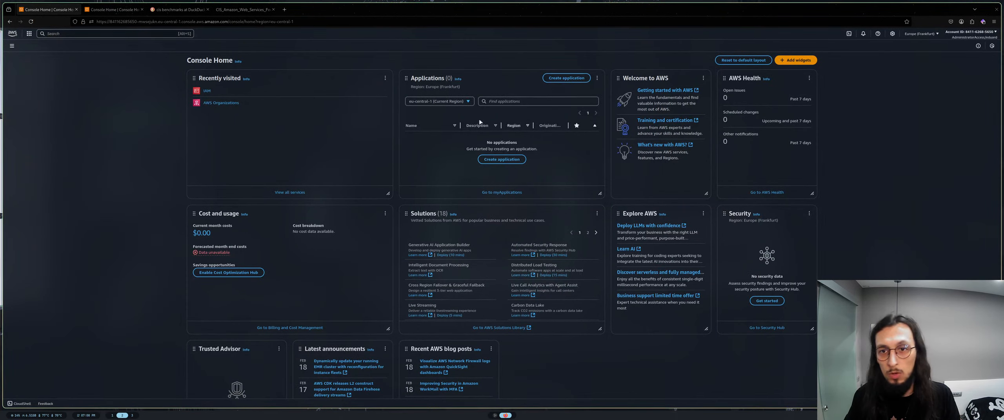
pyautogui.hotkey('ctrl', '+')
pyautogui.hotkey('ctrl', '+')
pyautogui.hotkey('ctrl', '+')
pyautogui.hotkey('ctrl', '+')
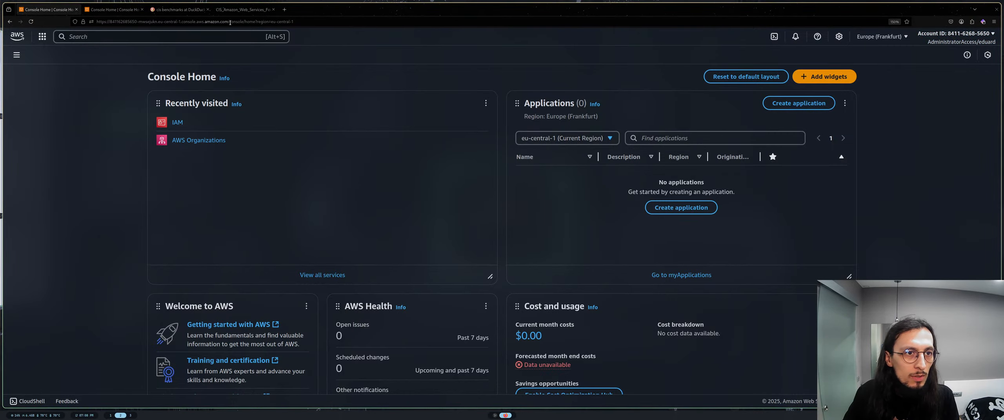
pyautogui.moveTo(230, 22); pyautogui.dragTo(178, 23)
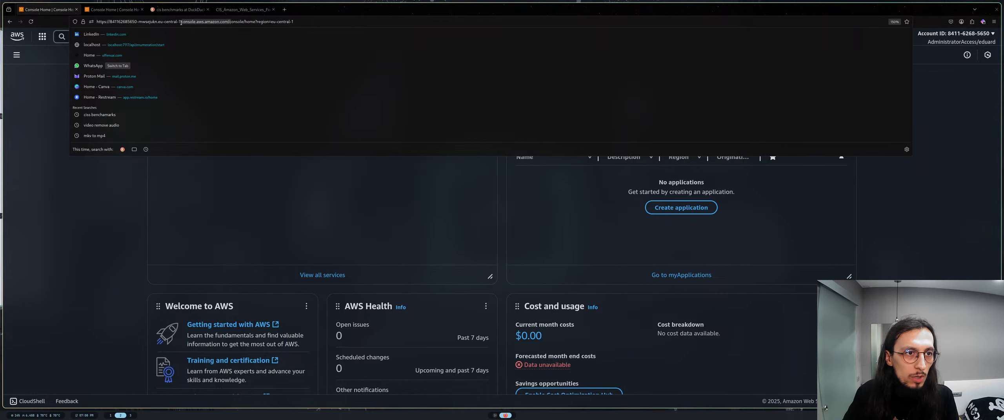
pyautogui.click(90, 230)
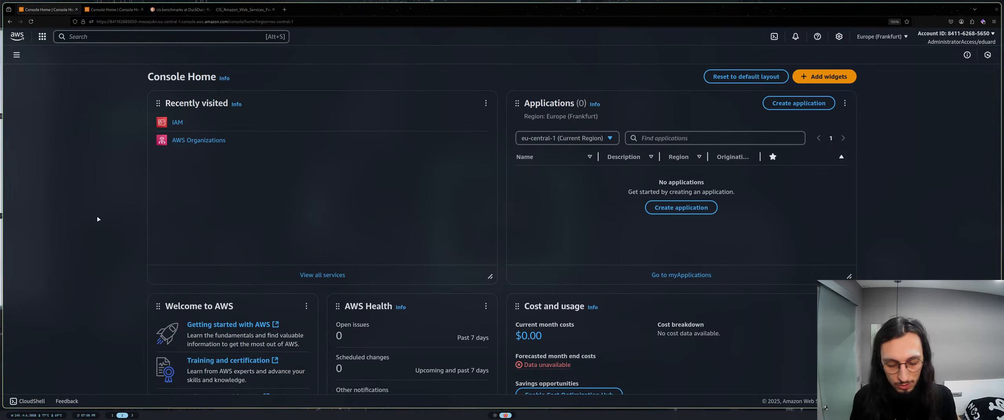
# Open a private window on the console.aws.amazon.com sign-in page
pyautogui.hotkey('ctrl', 'shift', 'p')
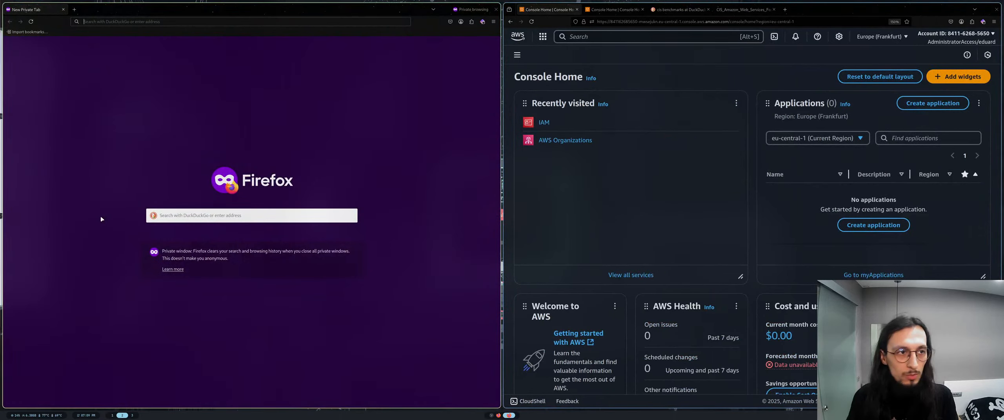
pyautogui.write('console.aws.amazon.com/c')
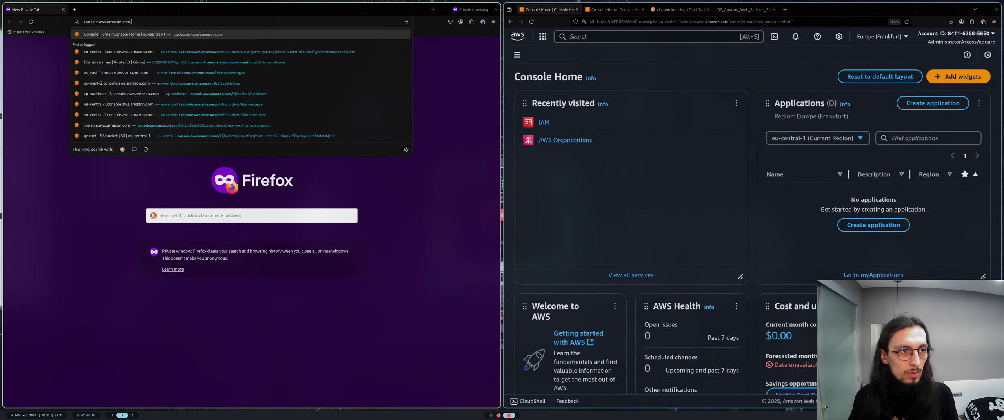
pyautogui.press('Return')
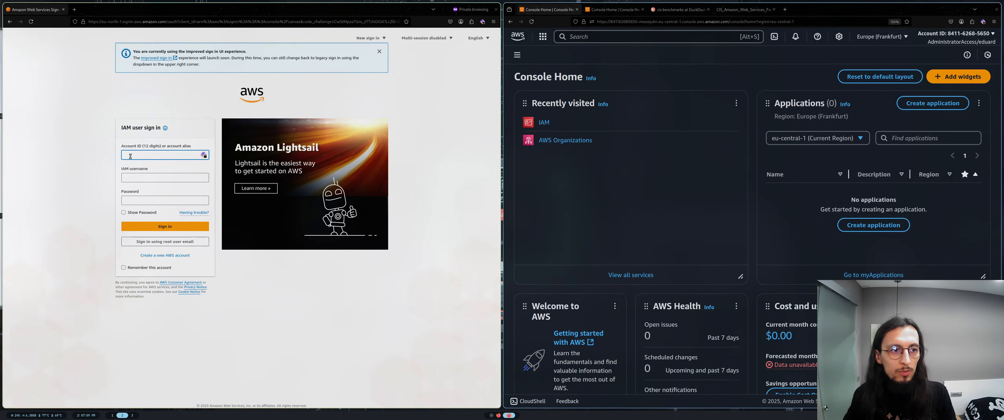
pyautogui.click(148, 179)
pyautogui.click(145, 201)
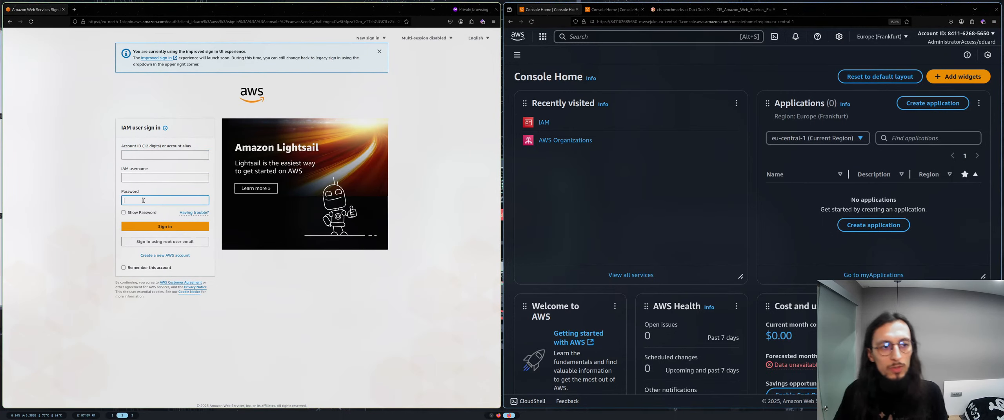
pyautogui.click(95, 174)
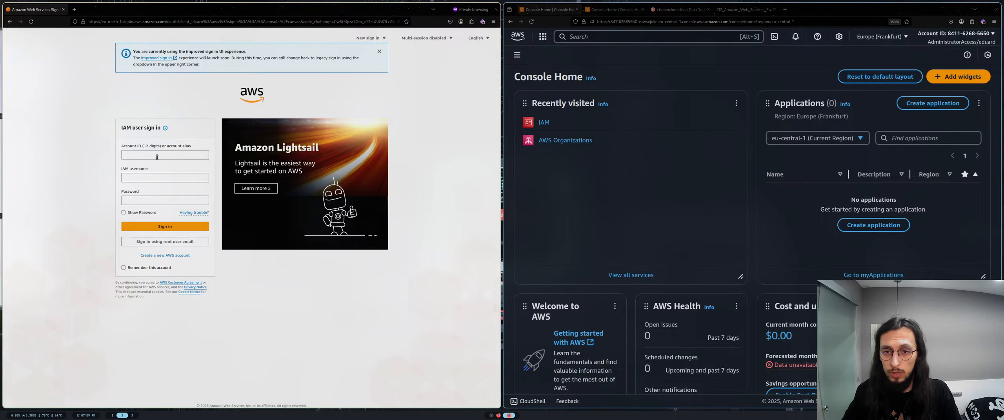
# Copy the Account ID from the admin account menu into the sign-in Account ID field
pyautogui.click(958, 35)
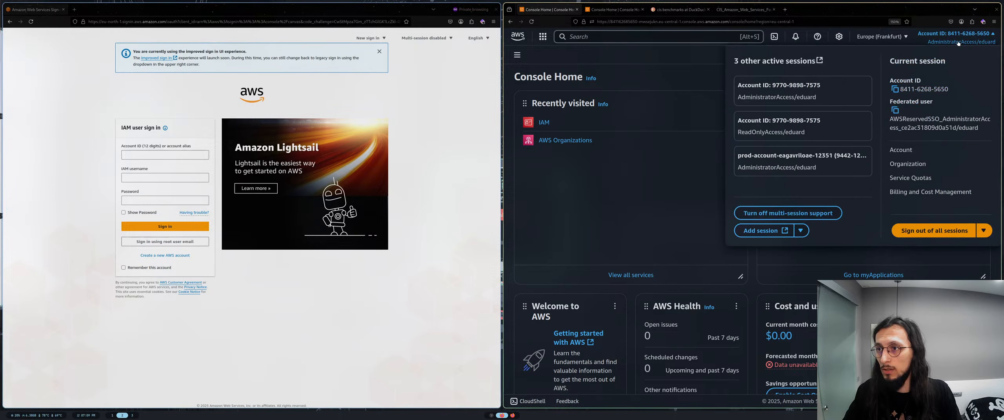
pyautogui.moveTo(901, 89); pyautogui.dragTo(950, 90)
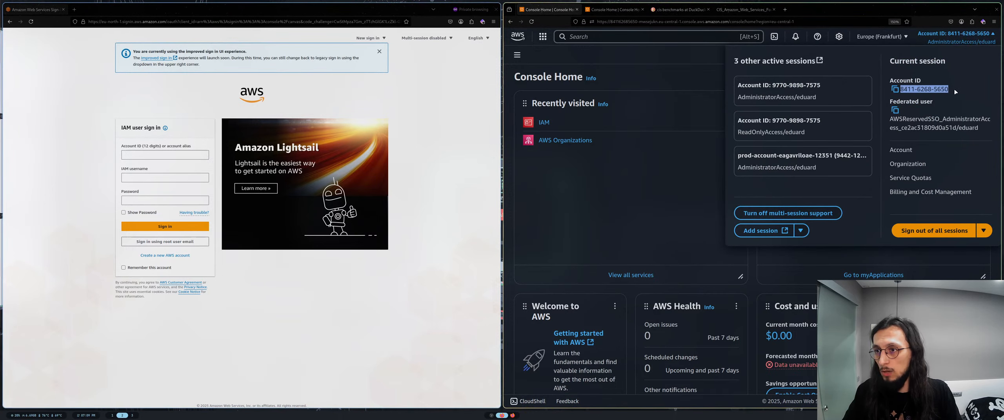
pyautogui.click(895, 90)
pyautogui.click(173, 156)
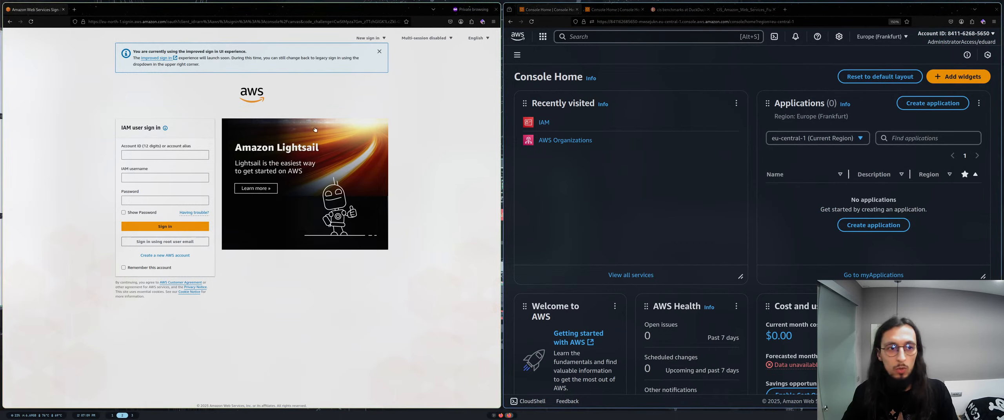
pyautogui.hotkey('ctrl', 'v')
# Enter the IAM username and password and submit the sign-in
pyautogui.click(167, 179)
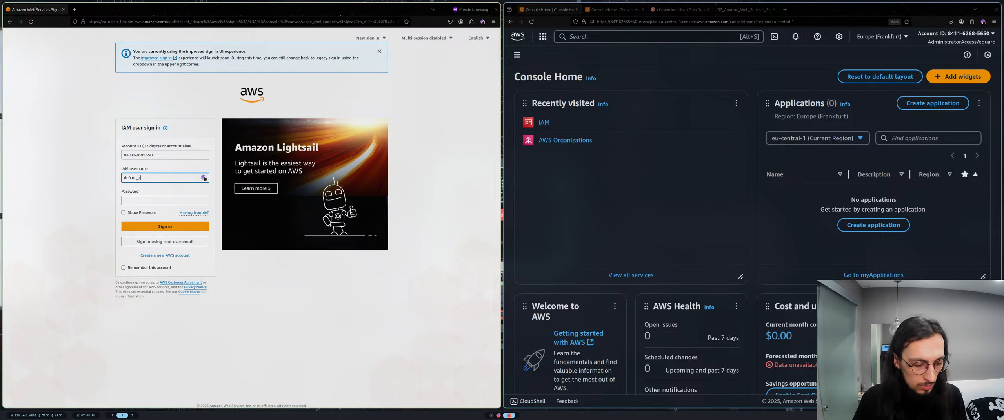
pyautogui.write('j')
pyautogui.press('Tab')
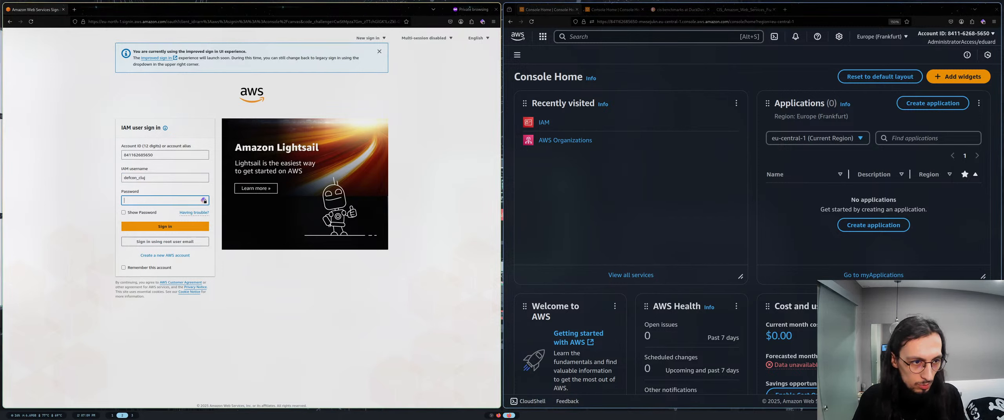
pyautogui.write('••••••••••••••••')
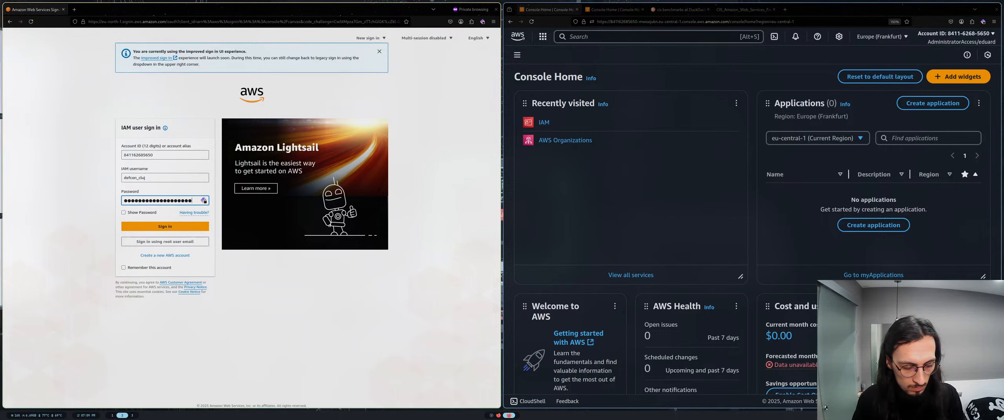
pyautogui.press('Return')
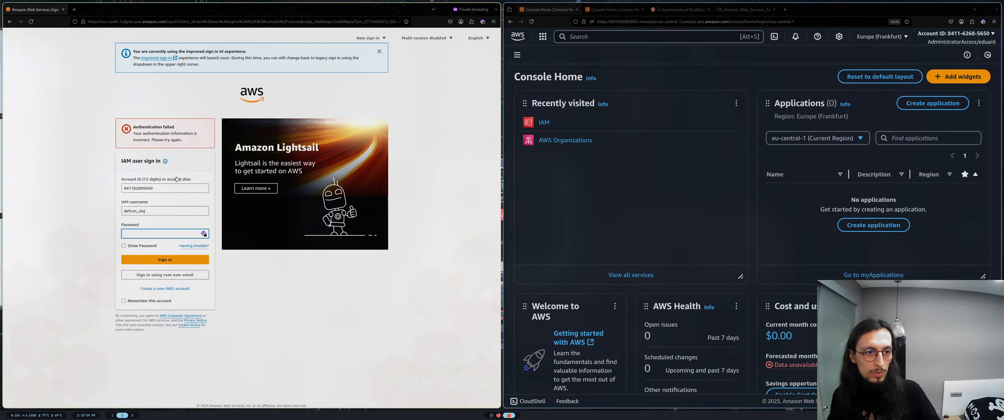
# Fix the IAM username, replacing the underscore with a hyphen, re-enter the password and sign in
pyautogui.click(165, 213)
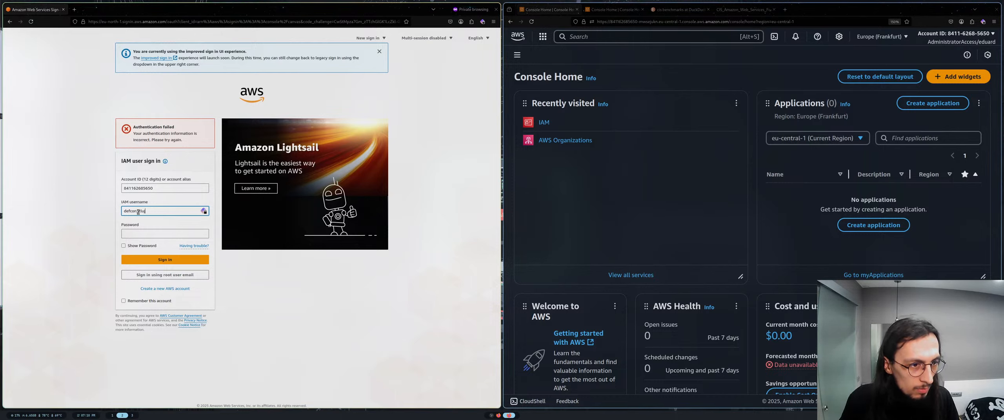
pyautogui.press('BackSpace')
pyautogui.write('-')
pyautogui.press('Tab')
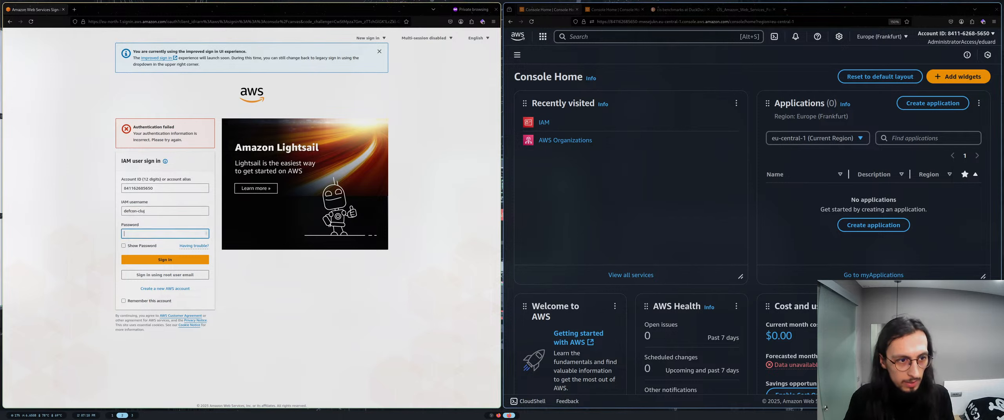
pyautogui.write('****************')
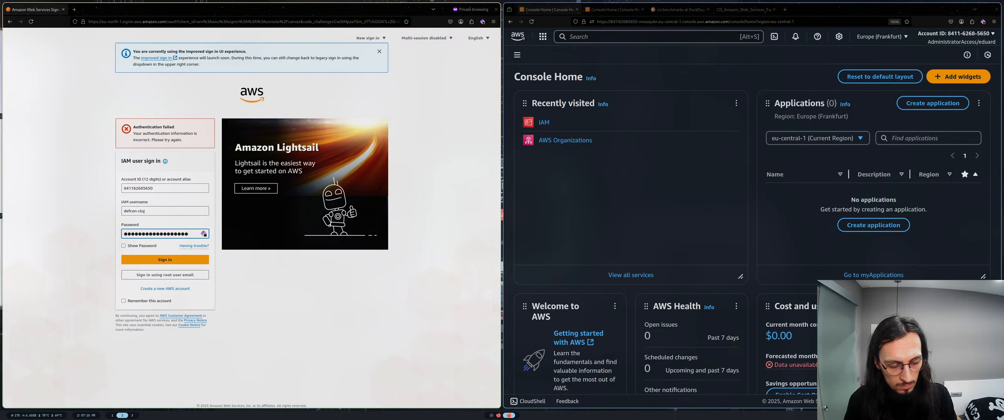
pyautogui.press('Return')
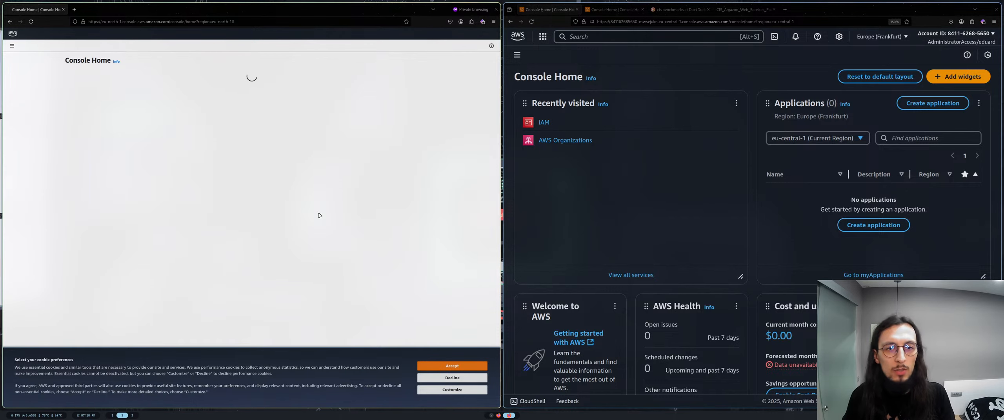
# Accept the cookie banner and dismiss the welcome tips
pyautogui.click(452, 366)
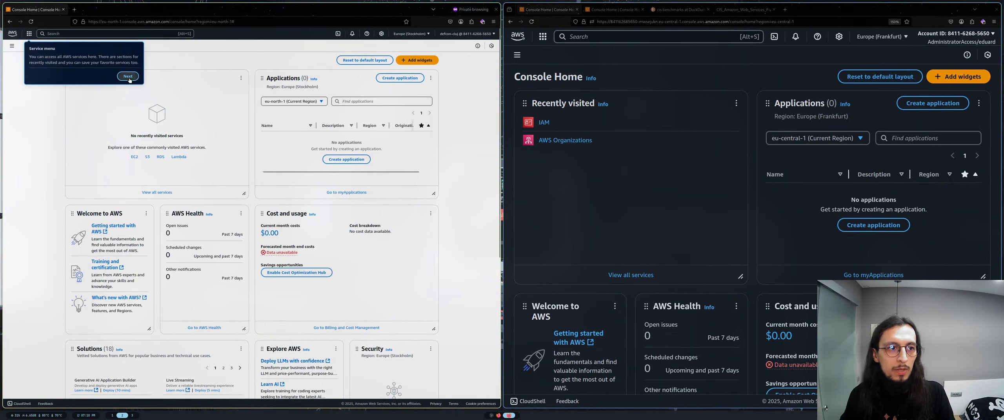
pyautogui.click(152, 77)
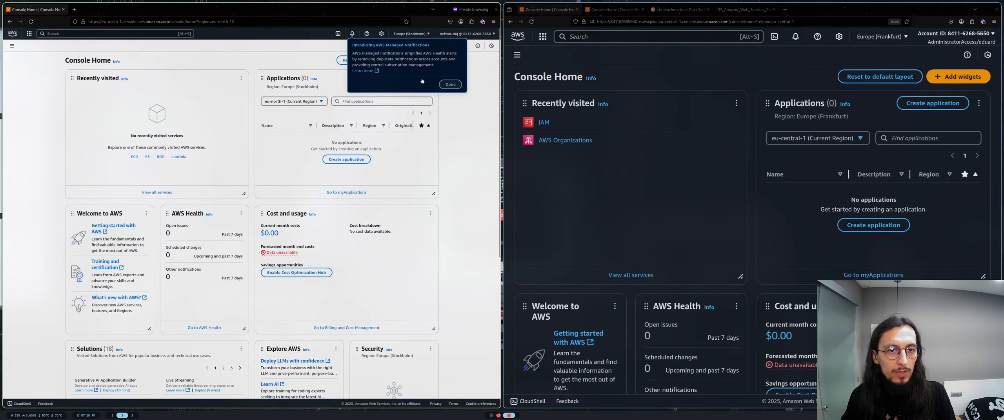
pyautogui.click(450, 84)
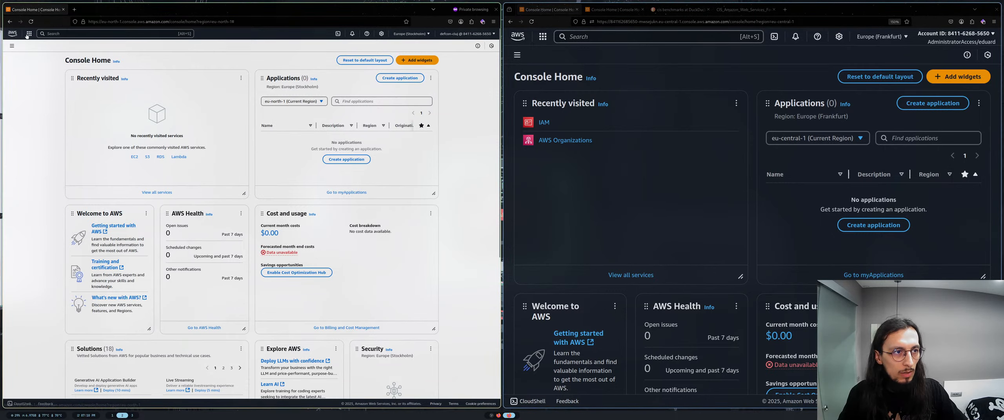
# Search for 'iam' and open the IAM service
pyautogui.click(88, 33)
pyautogui.write('iam')
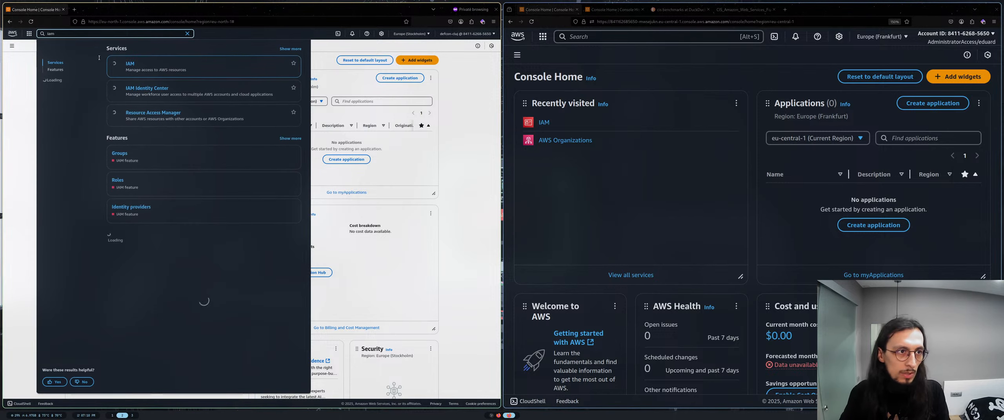
pyautogui.press('Return')
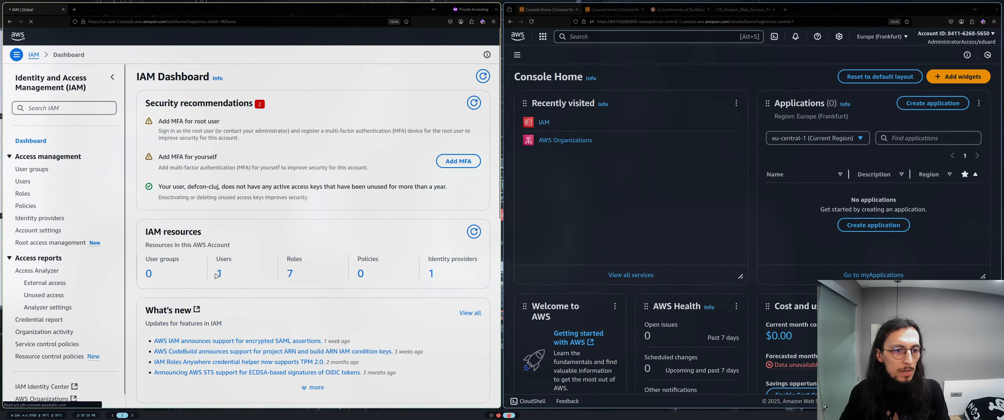
# Open the Users list from the IAM Dashboard and select the single user's name
pyautogui.click(217, 275)
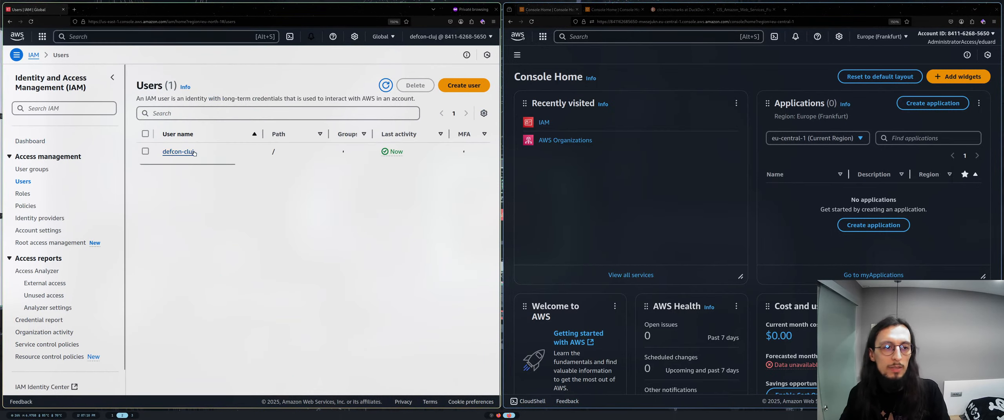
pyautogui.tripleClick(194, 152)
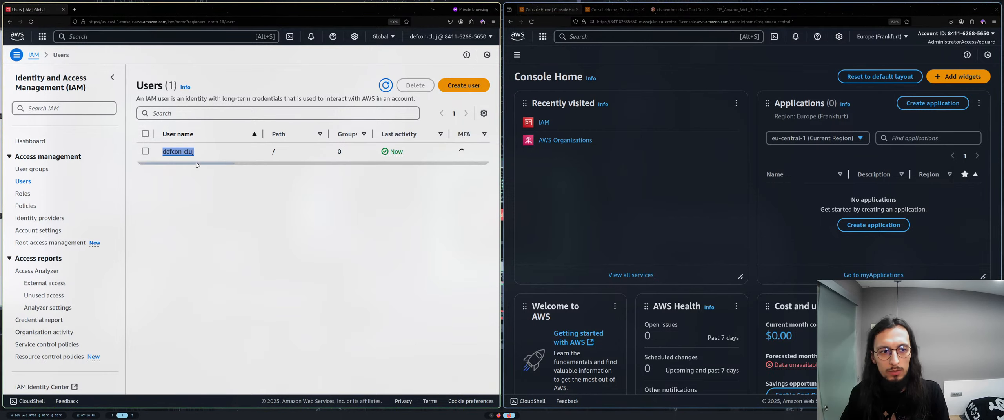
pyautogui.moveTo(196, 165)
pyautogui.mouseDown()
pyautogui.moveTo(293, 162)
pyautogui.moveTo(194, 163)
pyautogui.mouseUp()
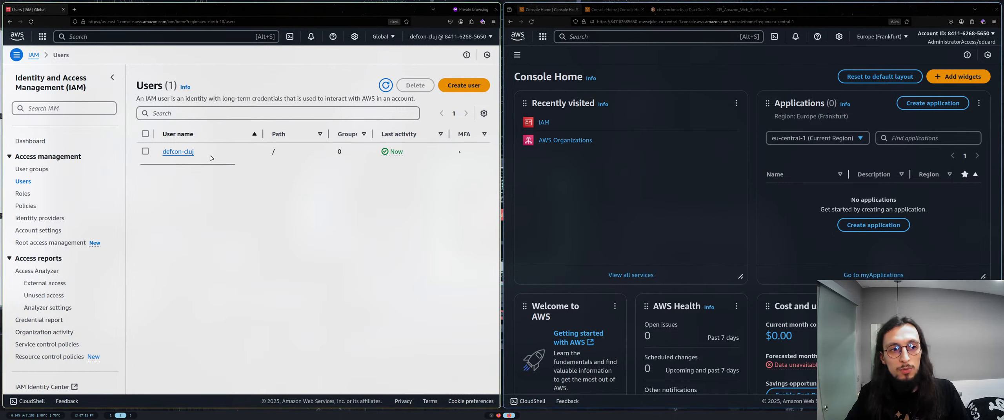
# Select the defcon-cluj active access key ID on the user's Security credentials tab, with a terminal alongside
pyautogui.click(186, 154)
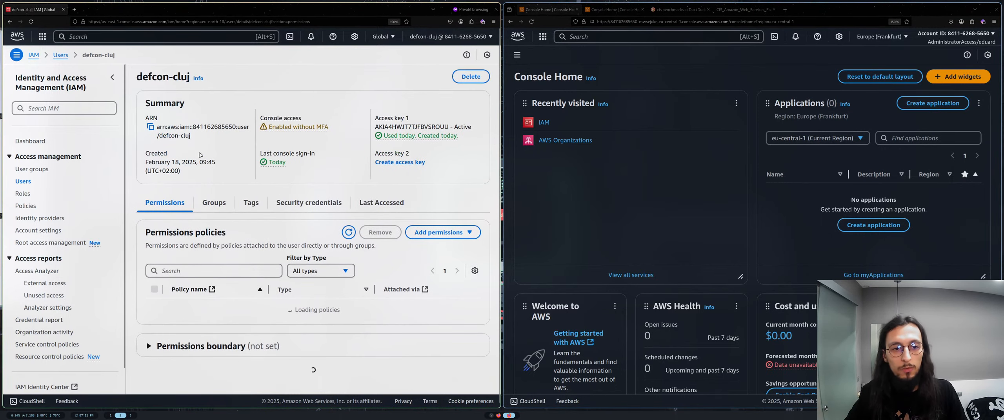
pyautogui.click(293, 209)
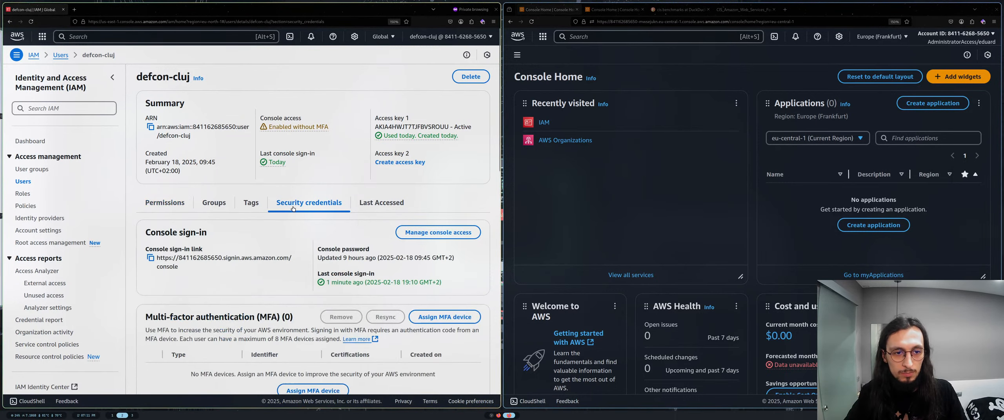
pyautogui.scroll(-5, 298, 240)
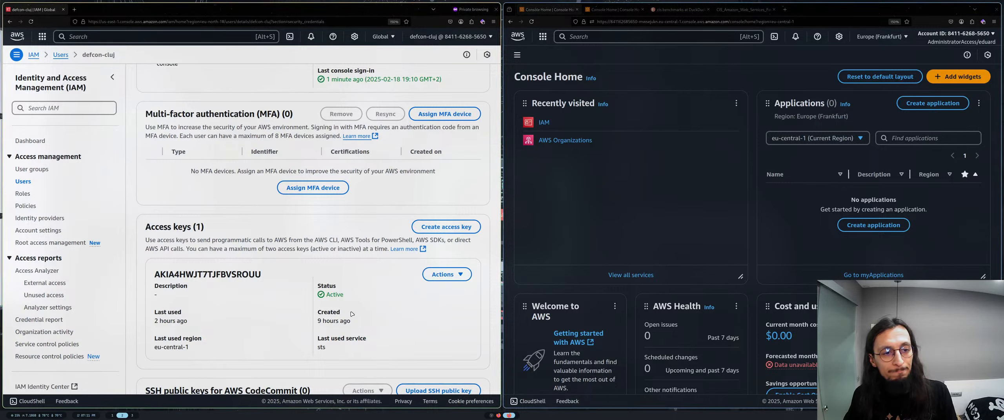
pyautogui.doubleClick(187, 276)
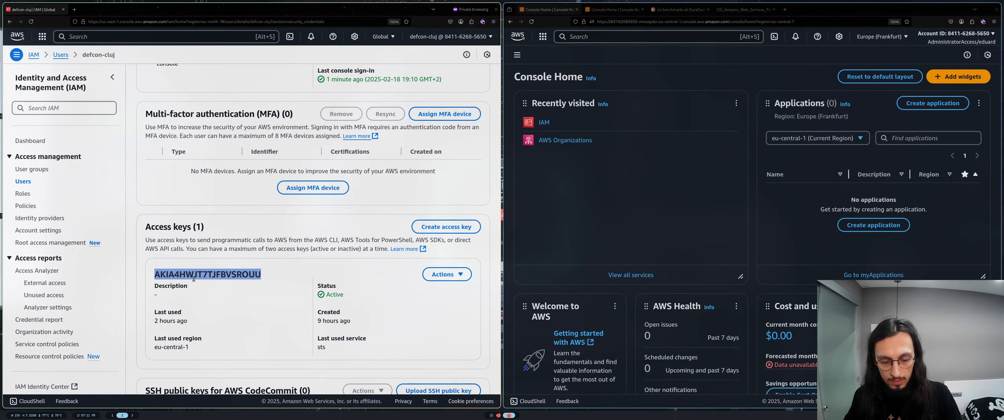
pyautogui.press('super+Return')
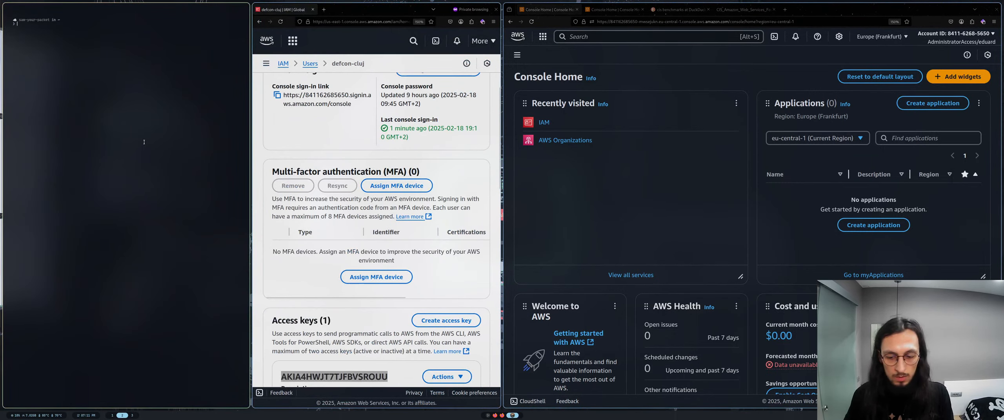
# Run aws --profile dcluj sts get-caller-identity to verify the defcon-cluj identity
pyautogui.write('aws ')
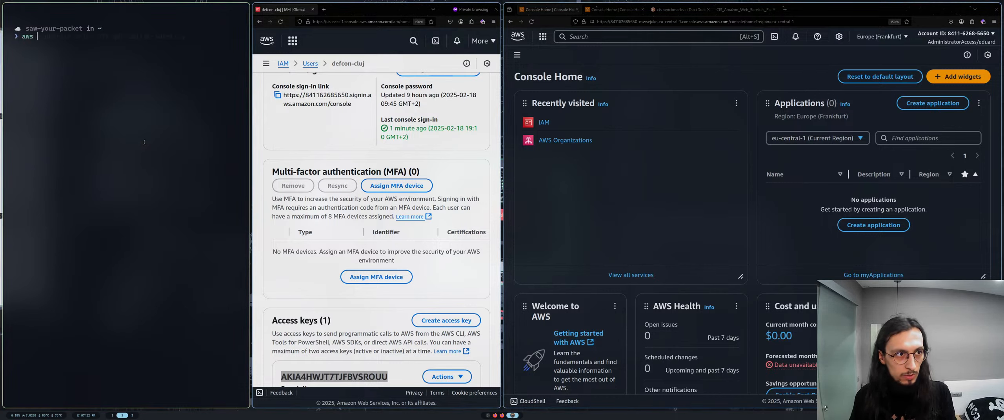
pyautogui.write('--profile')
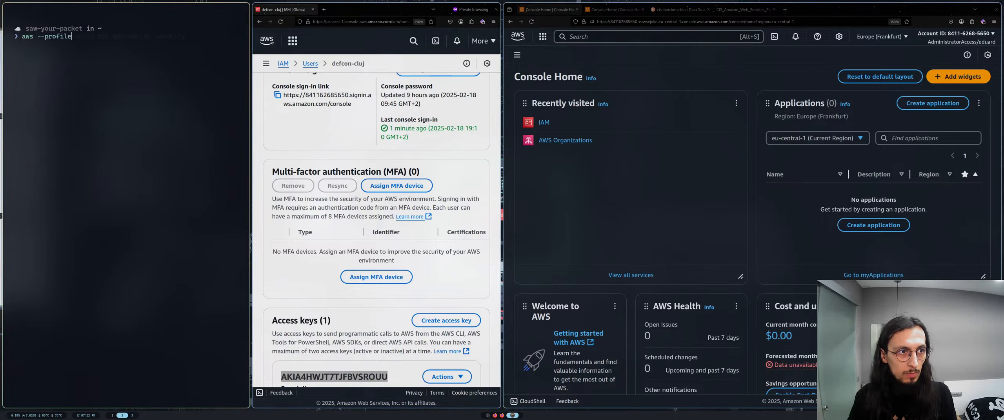
pyautogui.write(' dcl')
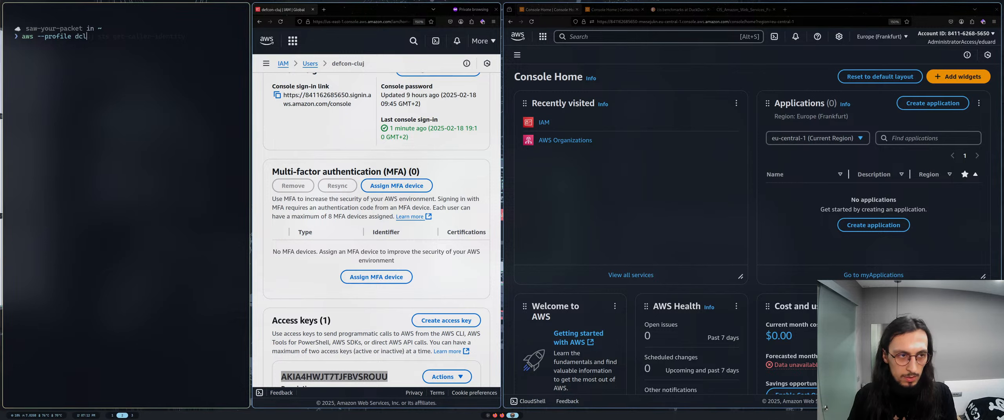
pyautogui.write('uj s')
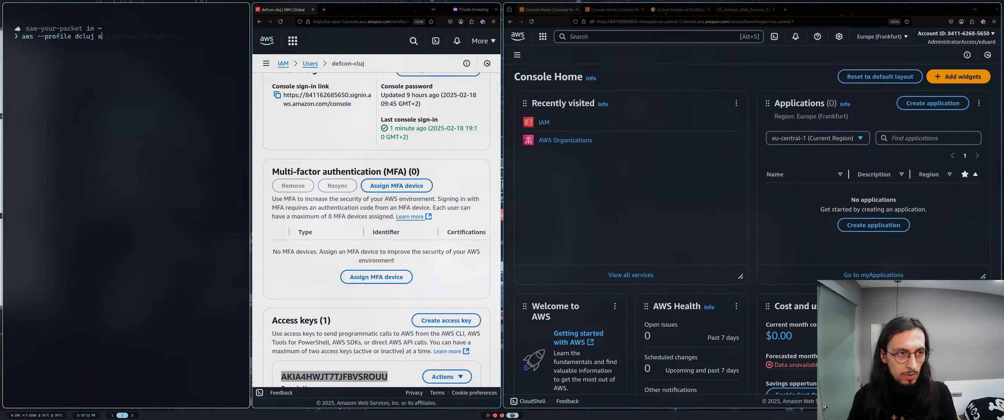
pyautogui.write('ts get-caller-identity')
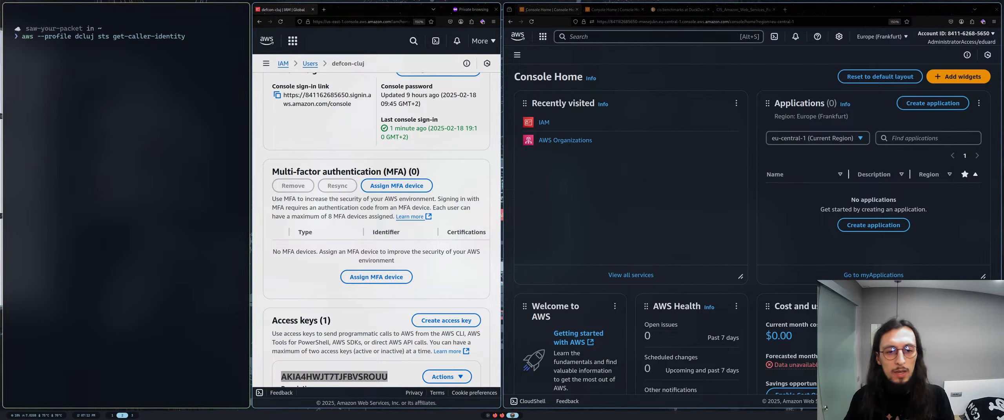
pyautogui.scroll(-4, 325, 232)
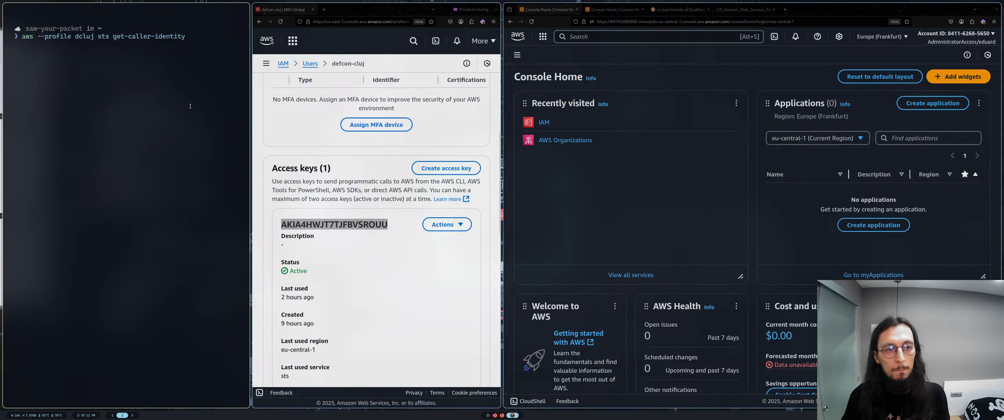
pyautogui.press('Return')
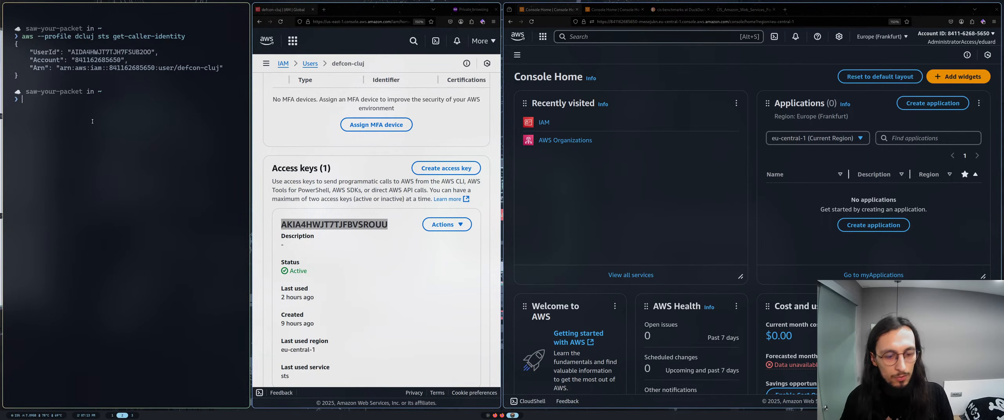
# Run aws configure with a placeholder access key ID and secret, keeping eu-central-1 and json
pyautogui.write('aws configure')
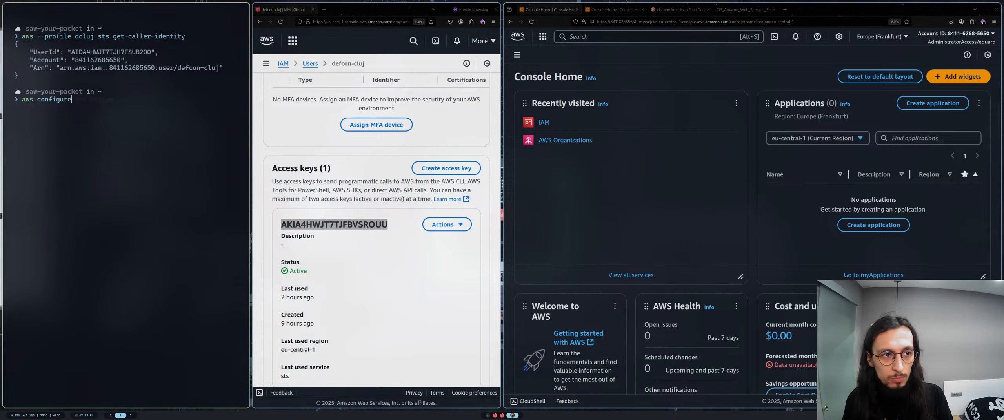
pyautogui.press('Return')
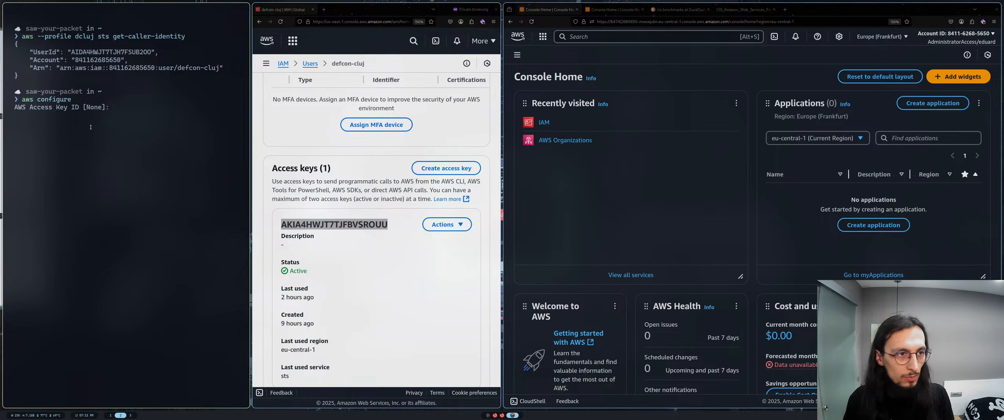
pyautogui.write('AKIA123123')
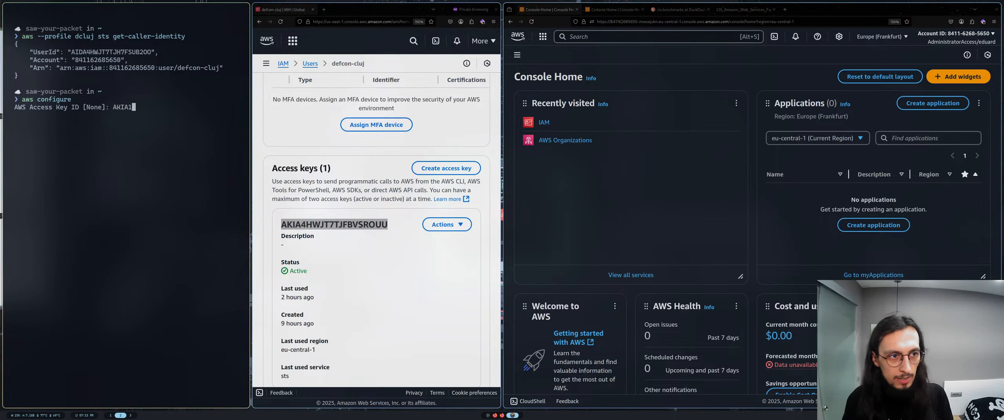
pyautogui.press('Return')
pyautogui.write('lkajhsdkjahsdkjh')
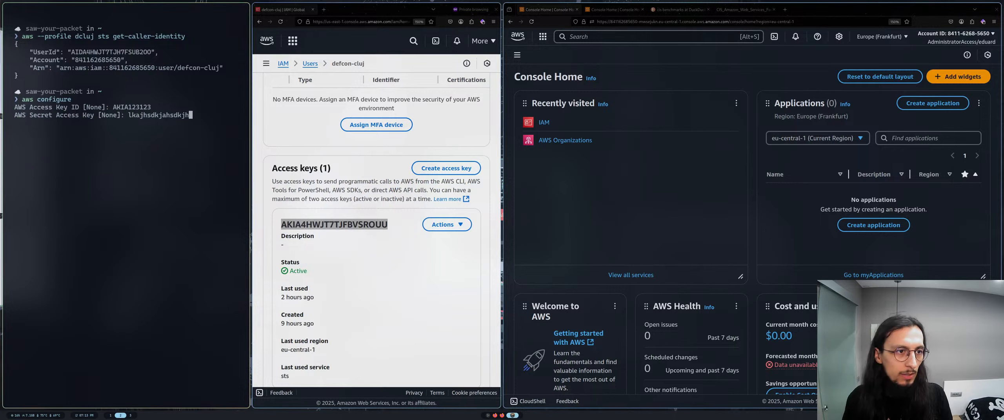
pyautogui.press('Return')
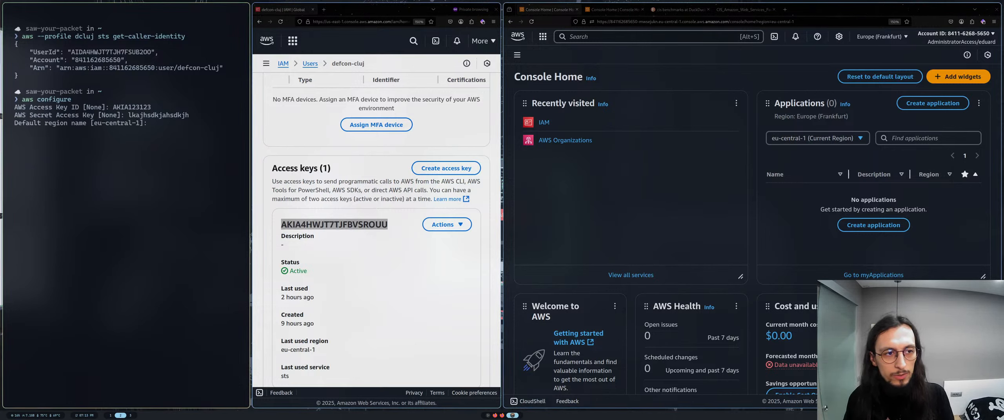
pyautogui.press('Return')
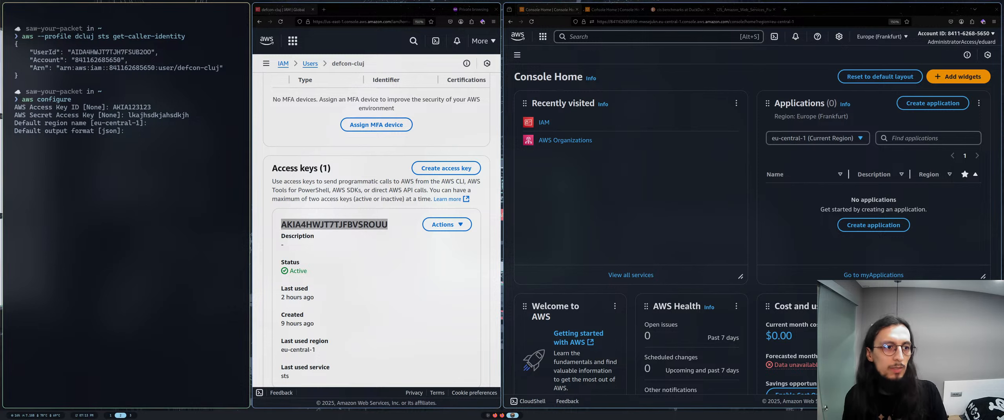
pyautogui.press('Return')
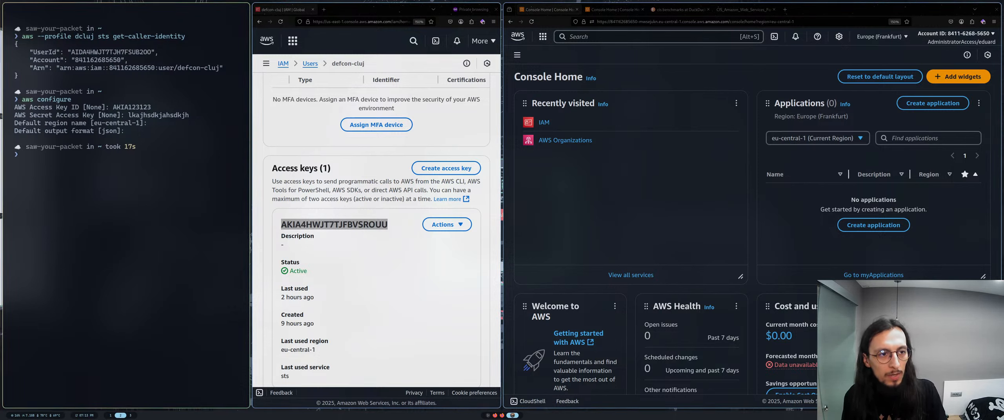
pyautogui.write('aws')
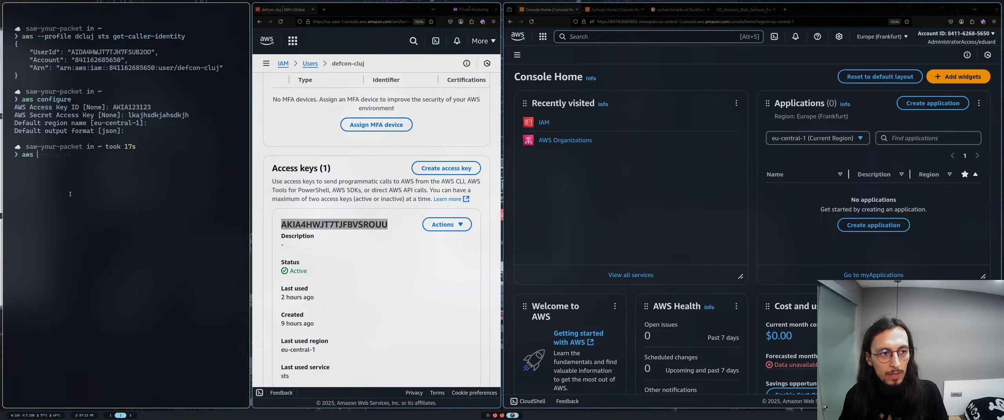
# Accept the 'configure' autosuggestion so aws configure waits unrun at the prompt
pyautogui.press('Right')
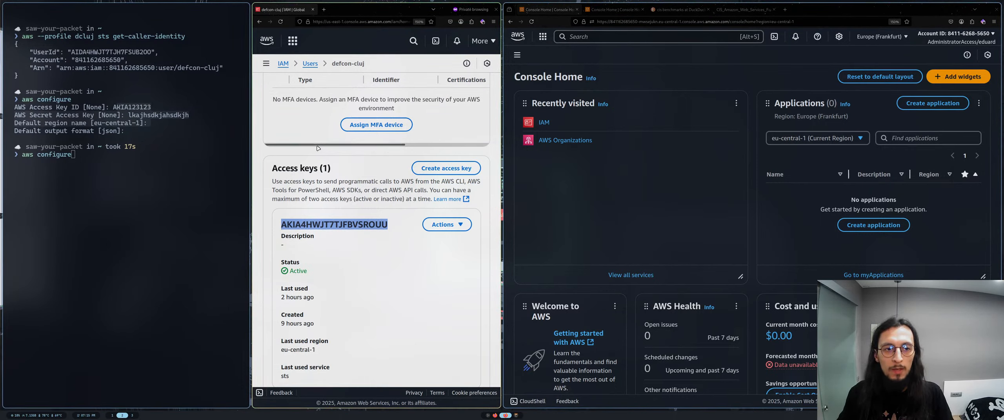
# Return to the Users list, close the private window, and switch to the other account's Console Home
pyautogui.click(310, 64)
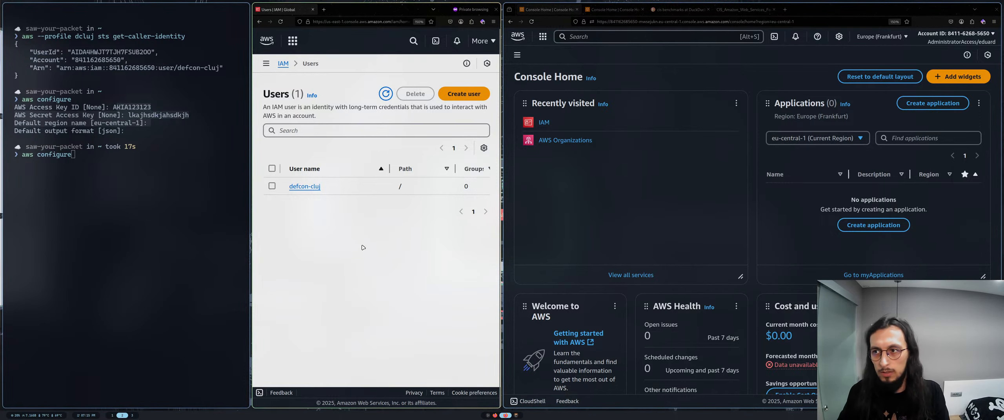
pyautogui.press('super+q')
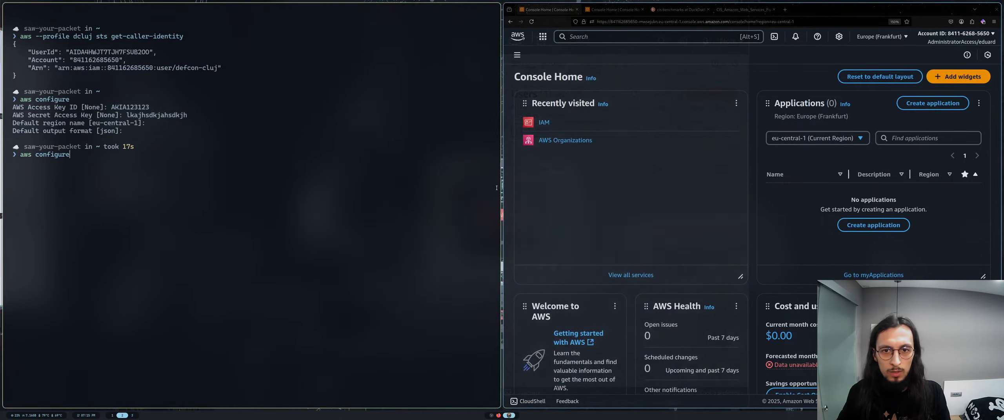
pyautogui.click(614, 11)
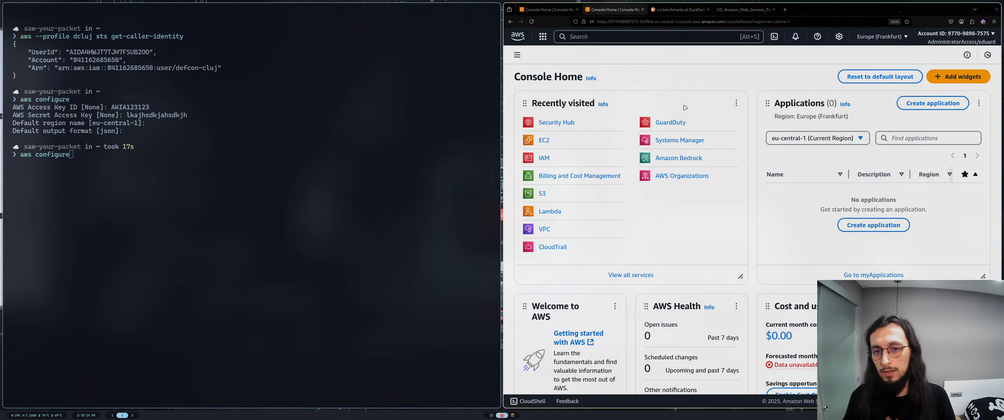
# Widen the browser, open IAM Users in the second account, and start Create user at User name
pyautogui.click(544, 158)
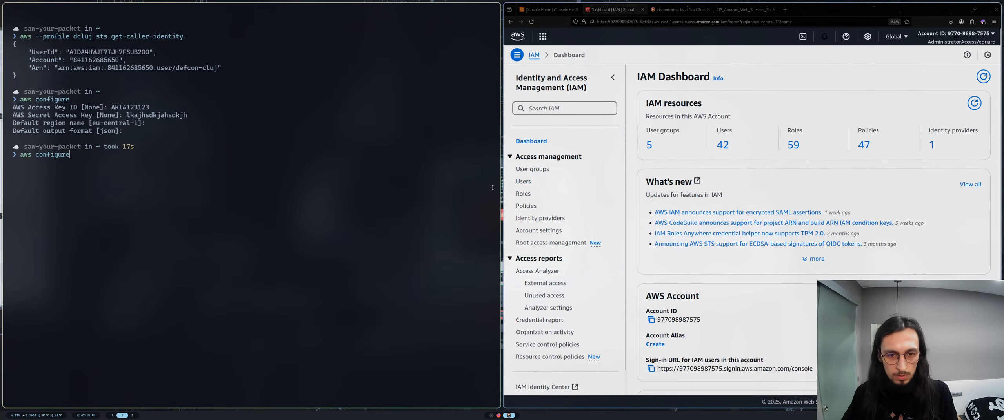
pyautogui.moveTo(490, 189); pyautogui.dragTo(174, 158)
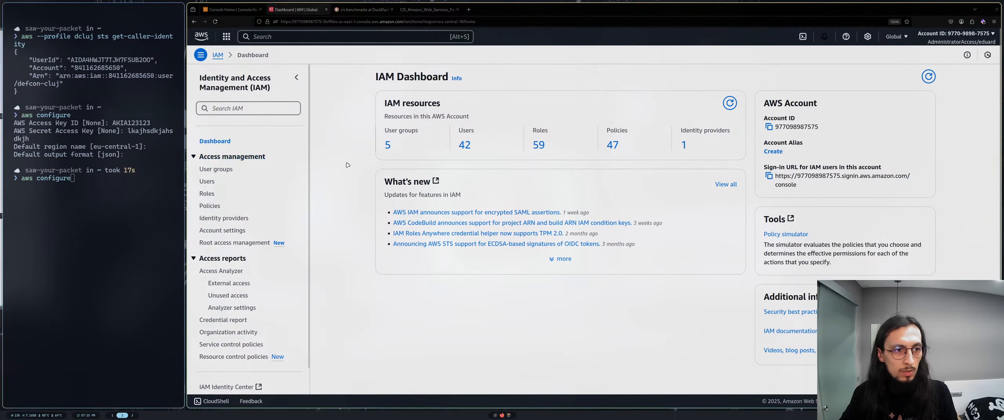
pyautogui.scroll(3, 450, 193)
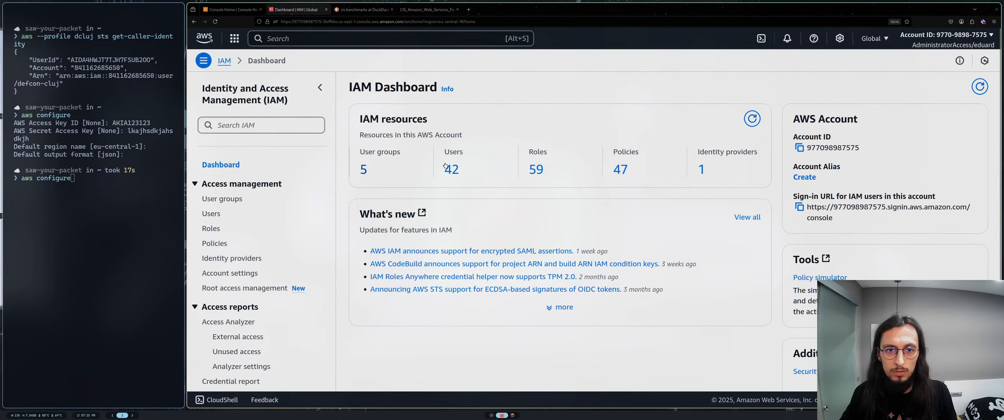
pyautogui.click(212, 214)
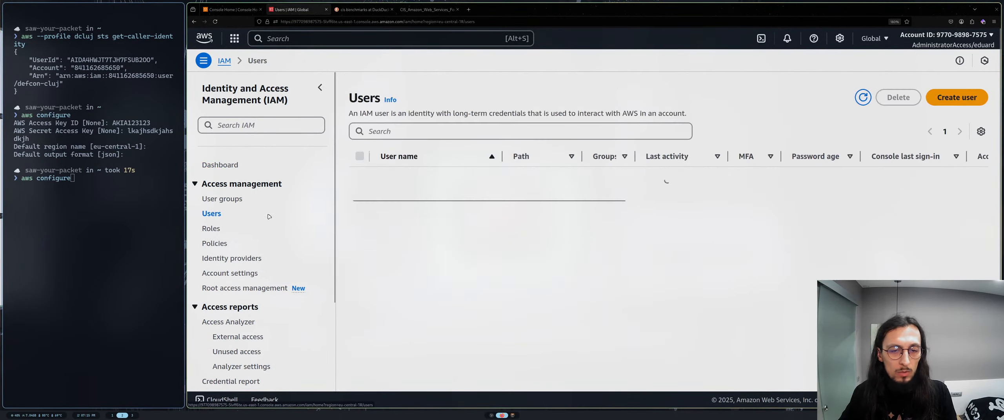
pyautogui.click(935, 102)
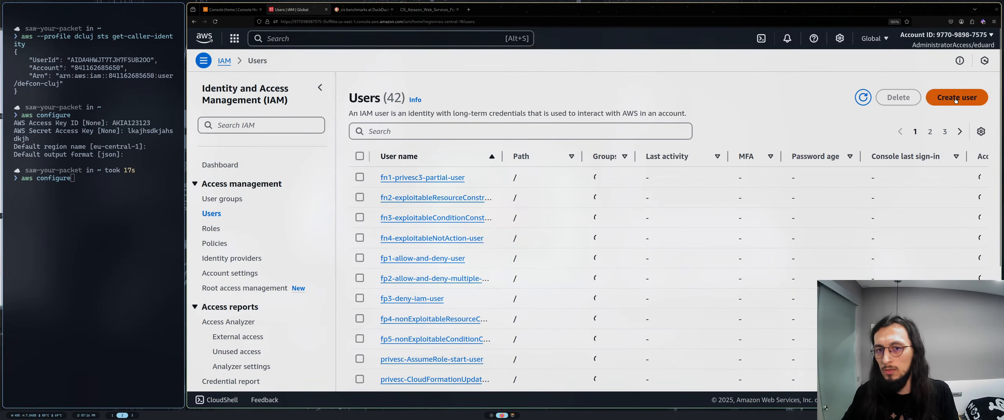
pyautogui.click(452, 175)
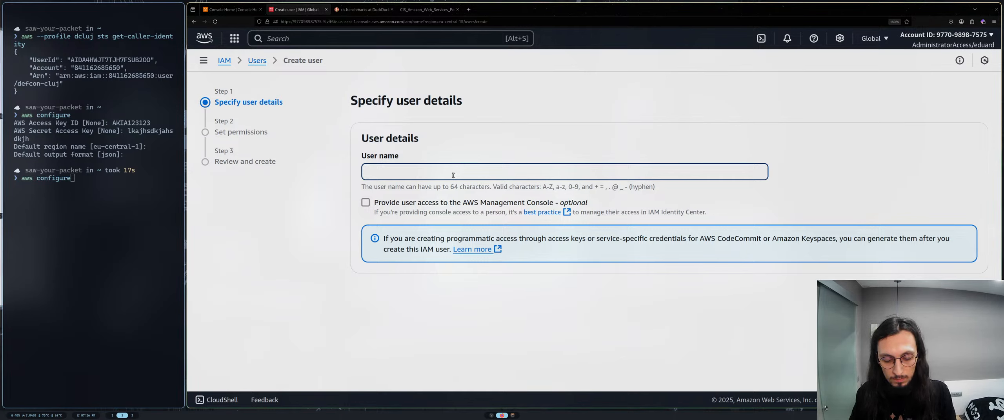
# Name the new user config_review, give it console access, and continue to Set permissions
pyautogui.write('config_')
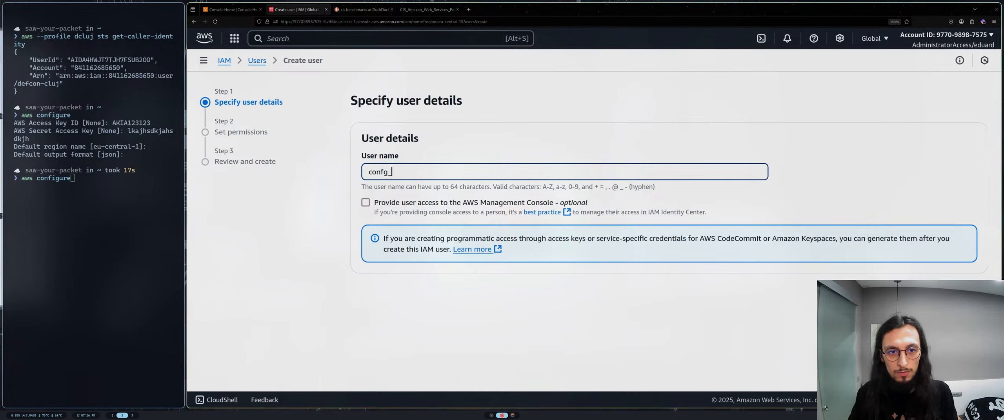
pyautogui.press('BackSpace')
pyautogui.press('BackSpace')
pyautogui.write('ig_revi')
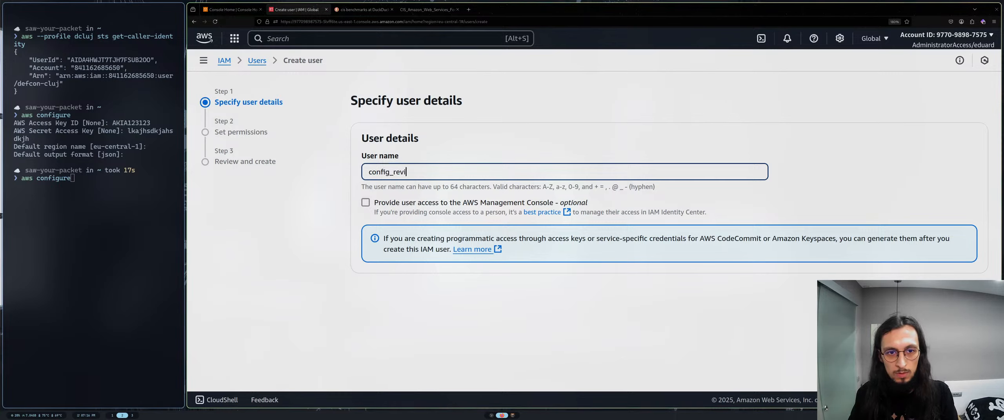
pyautogui.write('ew')
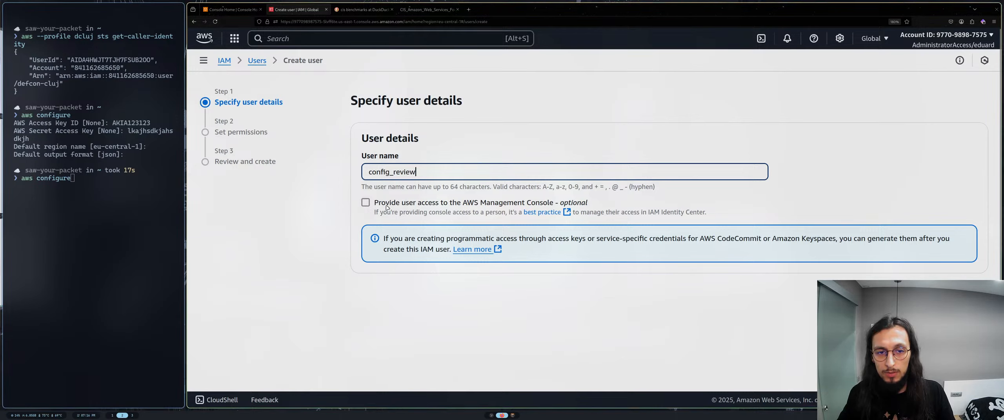
pyautogui.click(467, 205)
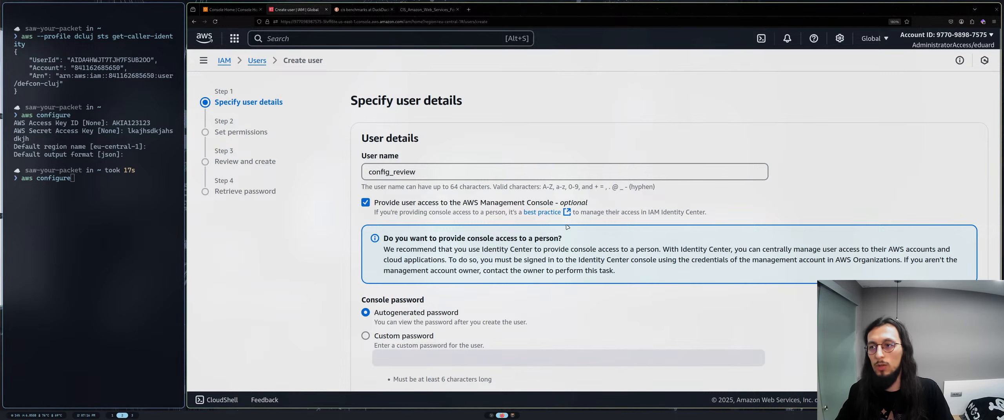
pyautogui.scroll(-3, 519, 246)
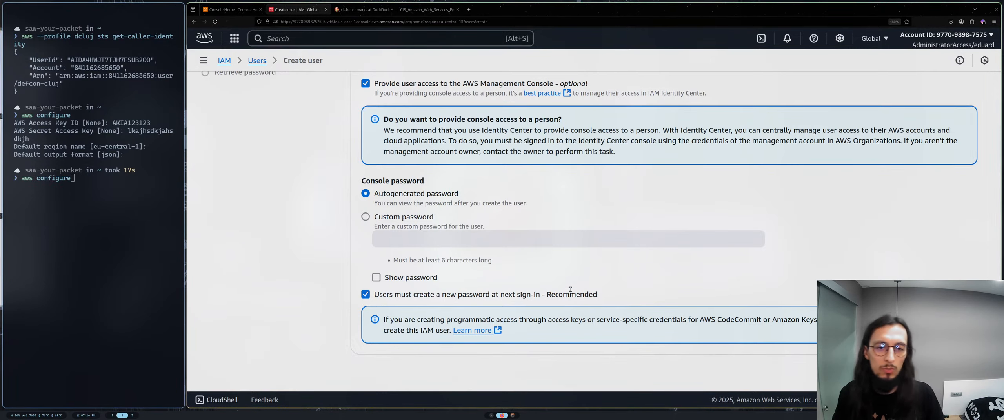
pyautogui.click(969, 373)
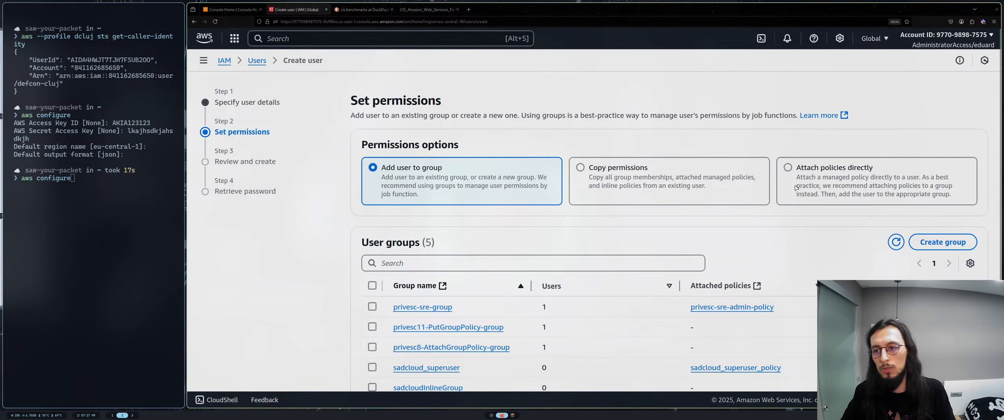
# Choose Attach policies directly after briefly trying Add user to group, leaving AdministratorAccess unticked
pyautogui.click(789, 171)
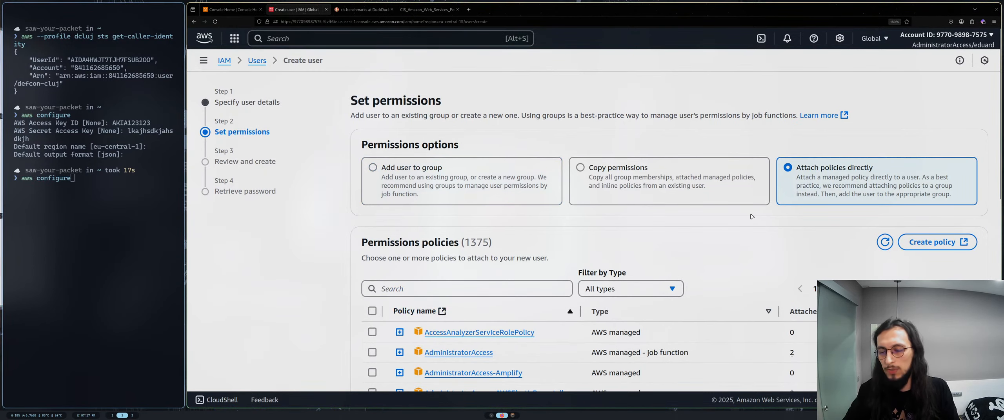
pyautogui.scroll(-2, 672, 229)
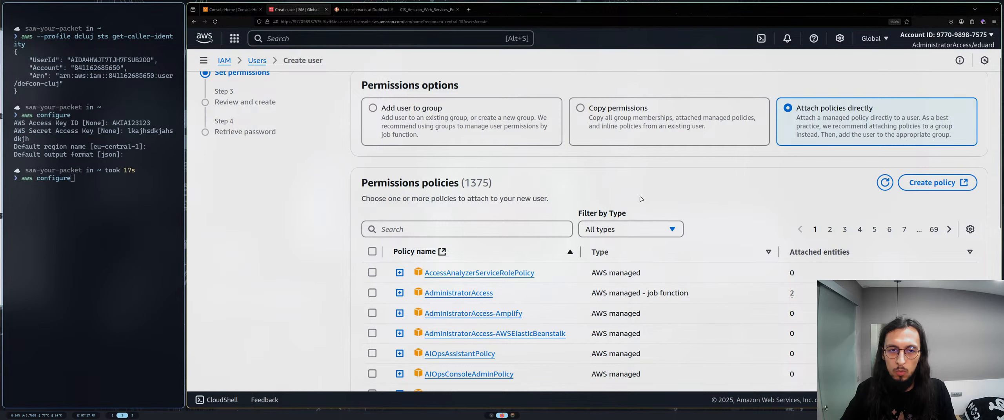
pyautogui.click(428, 138)
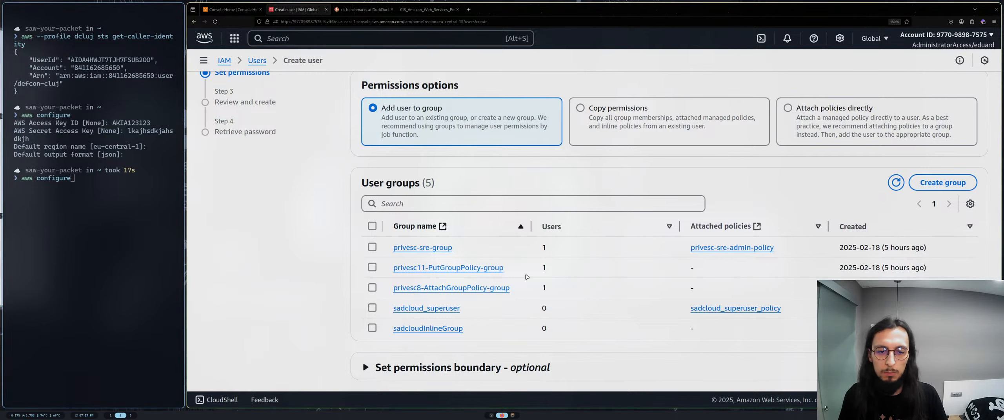
pyautogui.click(817, 117)
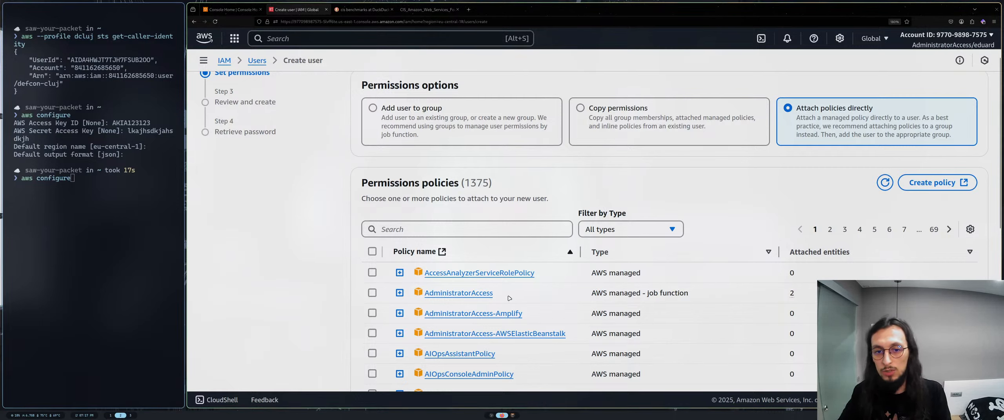
pyautogui.click(372, 294)
pyautogui.click(373, 294)
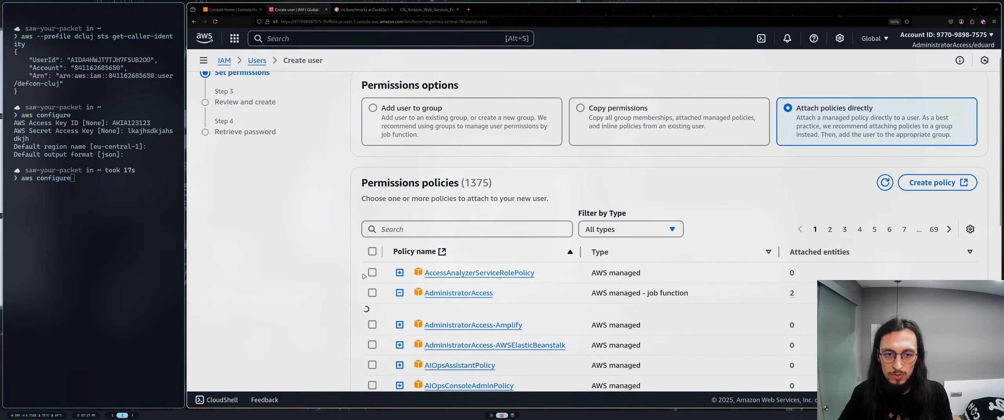
pyautogui.click(400, 294)
pyautogui.scroll(-3, 306, 250)
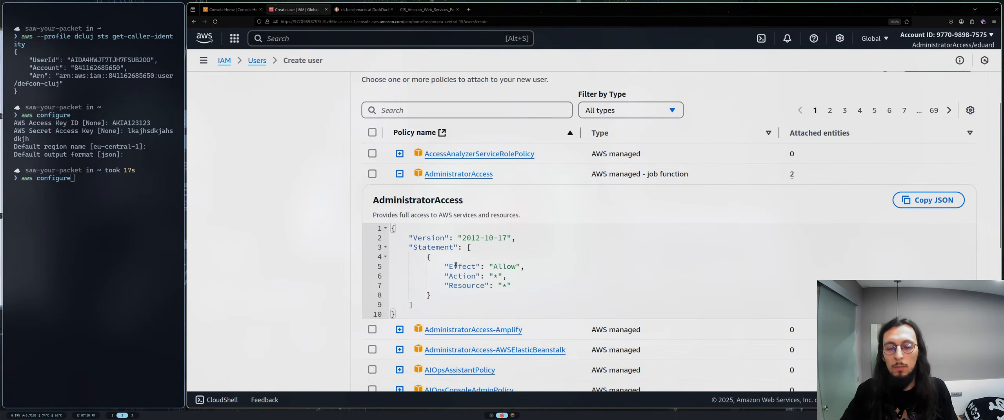
pyautogui.moveTo(439, 276); pyautogui.dragTo(447, 301)
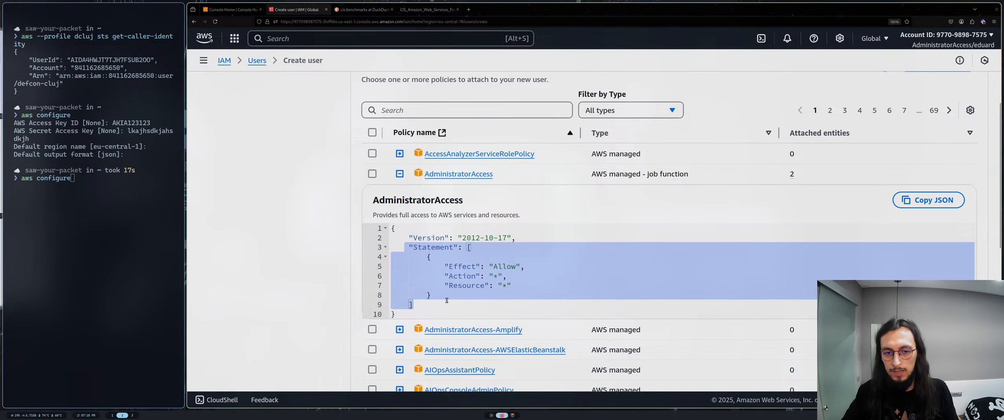
pyautogui.click(536, 268)
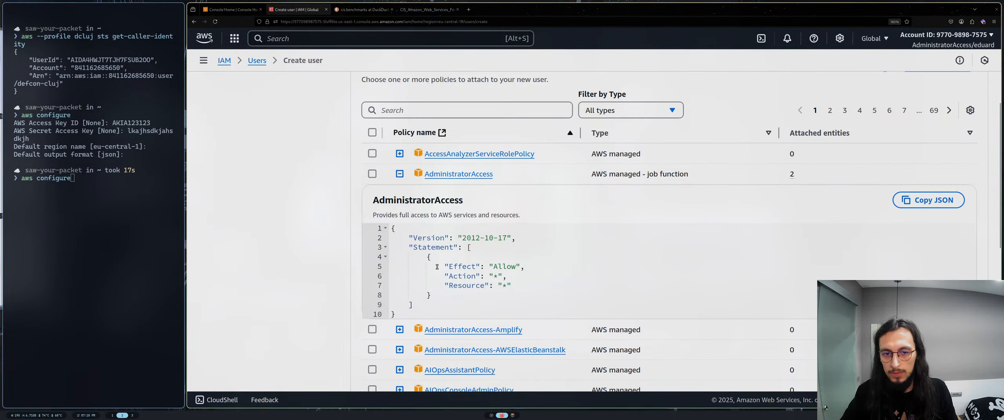
pyautogui.moveTo(445, 267); pyautogui.dragTo(500, 262)
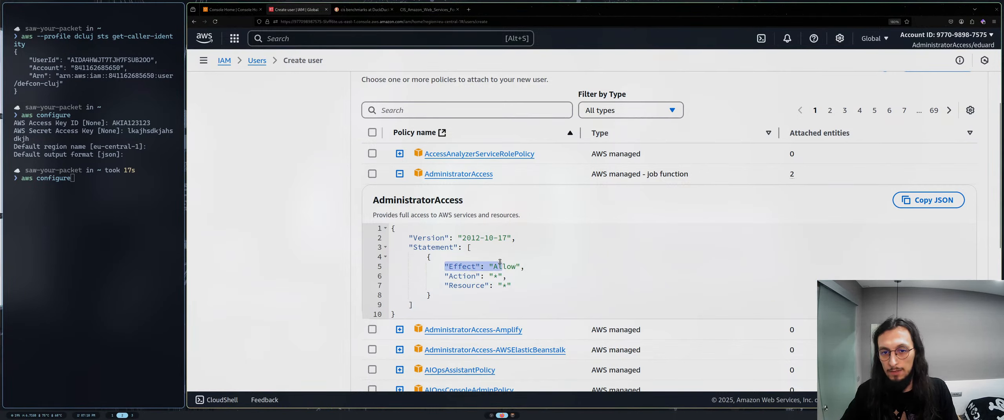
pyautogui.doubleClick(506, 265)
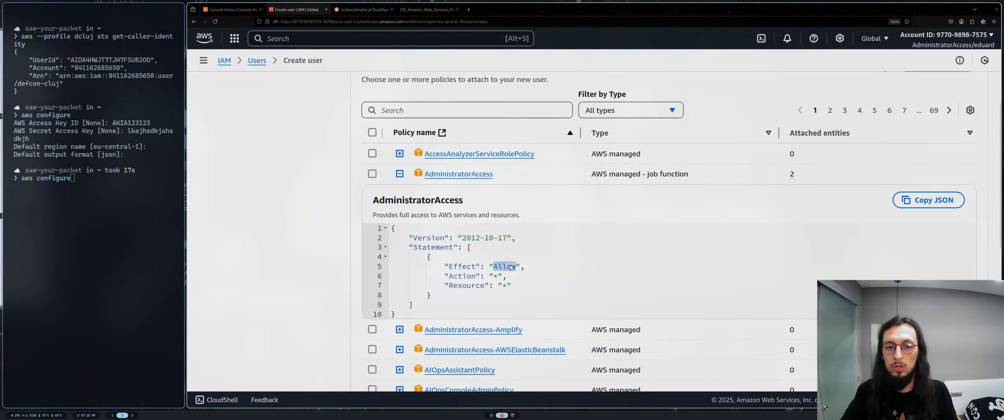
pyautogui.doubleClick(460, 277)
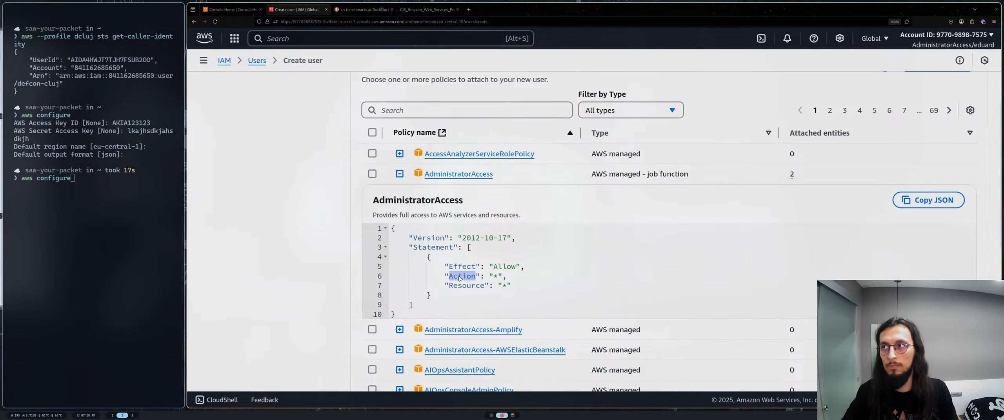
pyautogui.moveTo(499, 276); pyautogui.dragTo(493, 277)
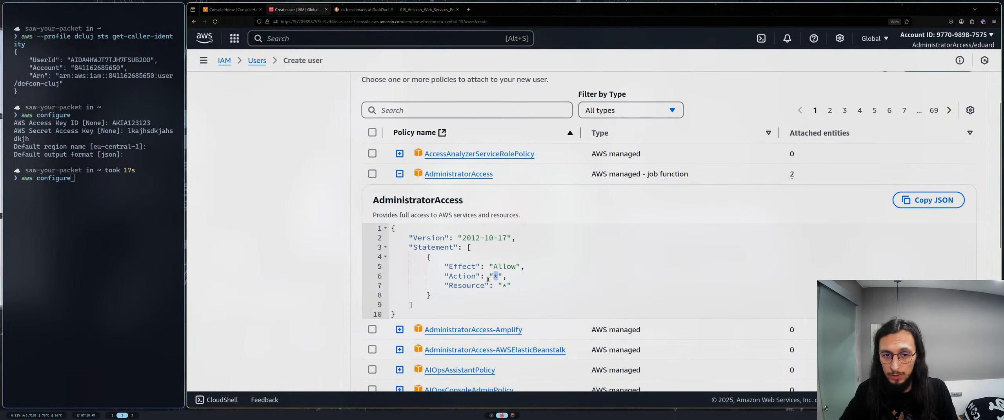
pyautogui.doubleClick(467, 287)
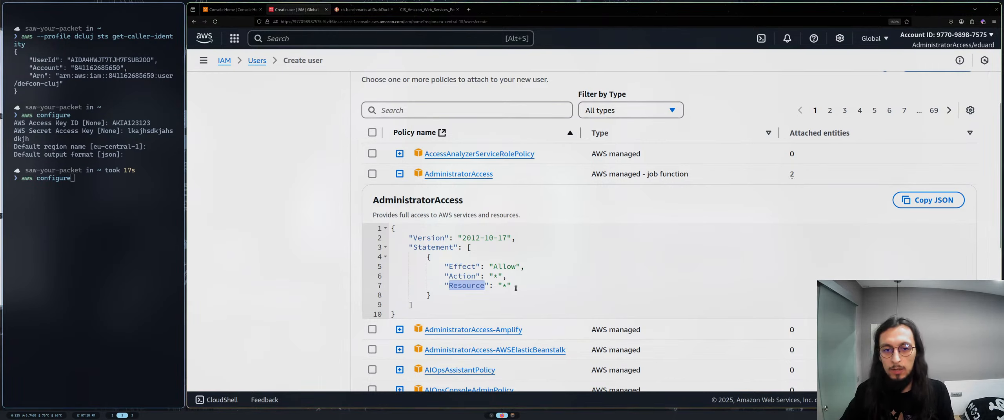
pyautogui.moveTo(514, 287); pyautogui.dragTo(387, 267)
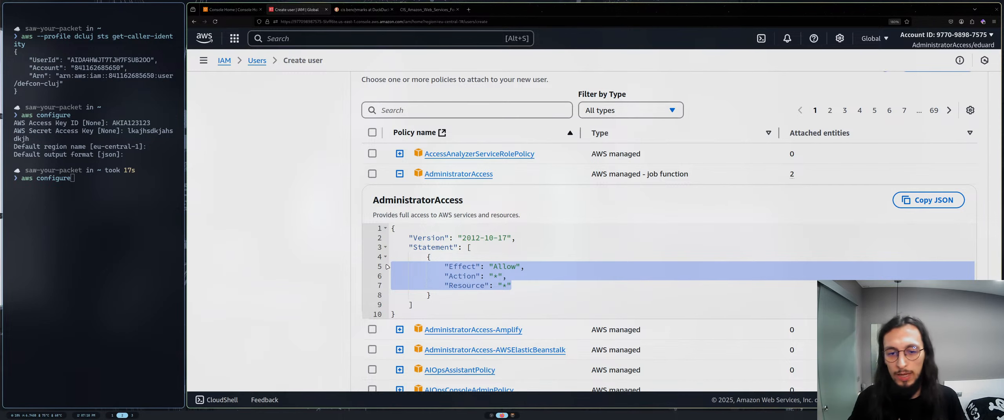
pyautogui.click(399, 174)
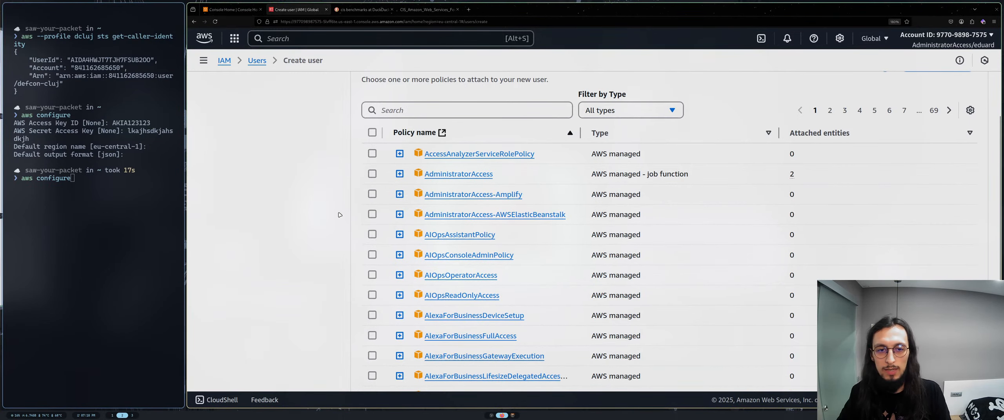
# Filter the policy list by 'readonlyaccess' and sort it by policy name descending
pyautogui.click(456, 109)
pyautogui.write('readonlyacess')
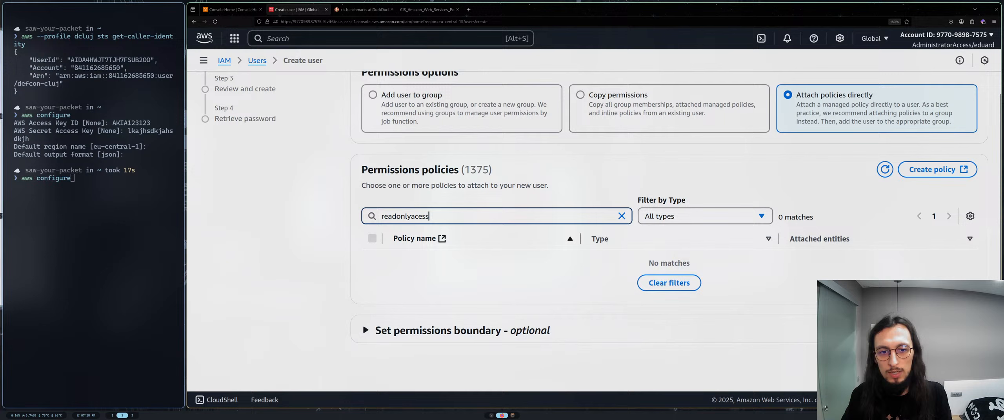
pyautogui.hotkey('ctrl', 'a')
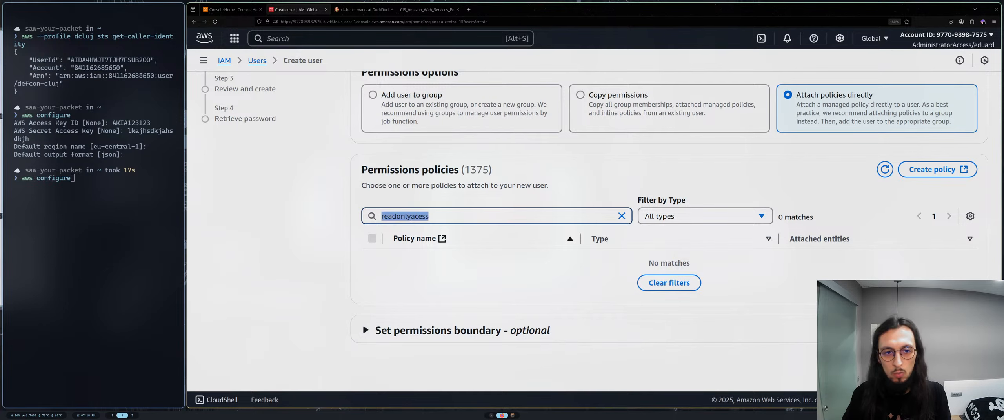
pyautogui.write('readonly')
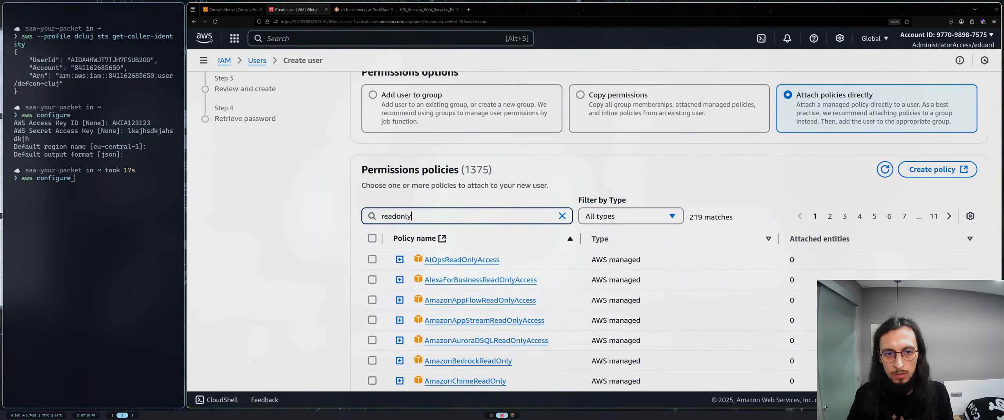
pyautogui.write('access')
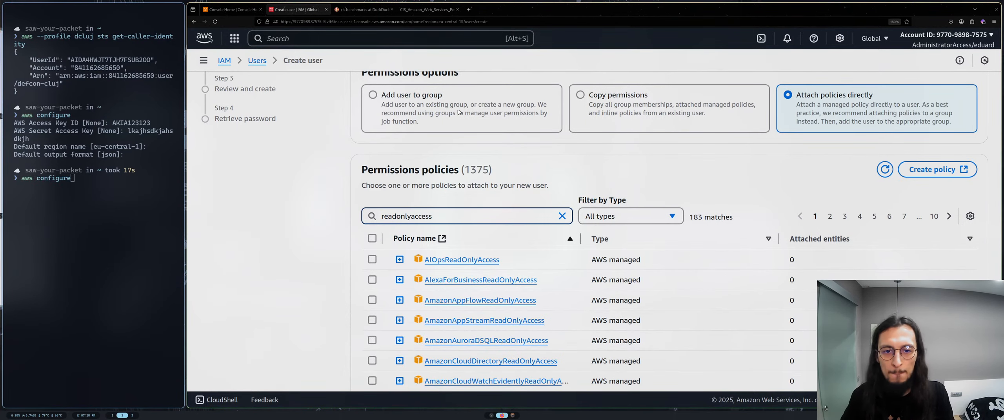
pyautogui.click(482, 238)
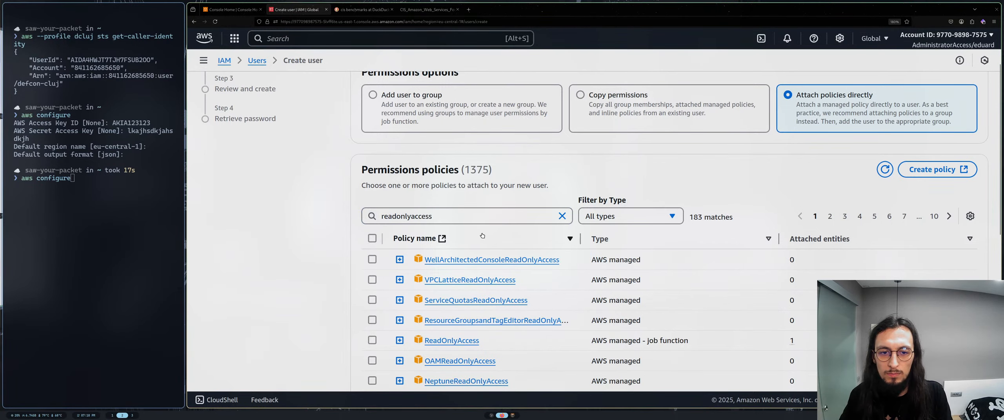
pyautogui.scroll(-1, 308, 246)
pyautogui.scroll(-3, 308, 245)
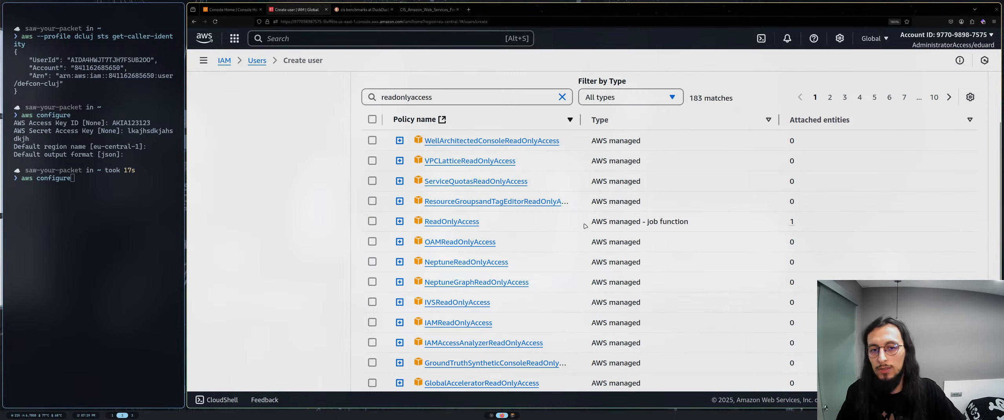
# Expand the ReadOnlyAccess policy to view its JSON definition
pyautogui.moveTo(585, 226); pyautogui.dragTo(691, 224)
pyautogui.click(641, 233)
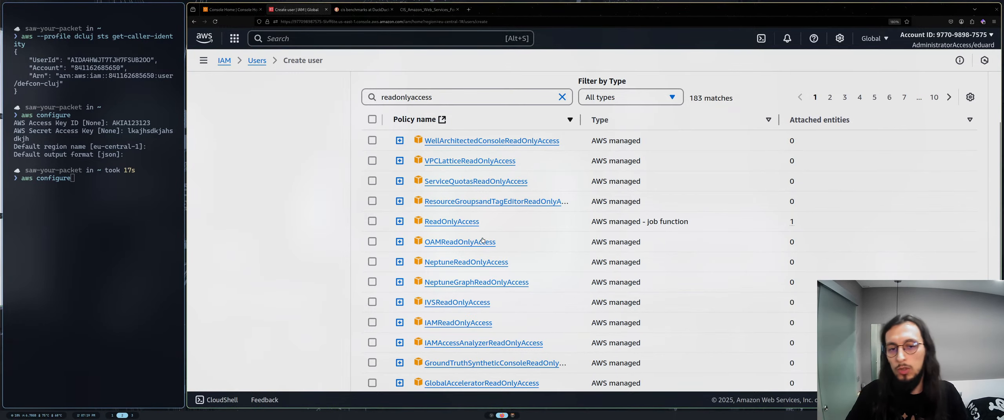
pyautogui.click(400, 222)
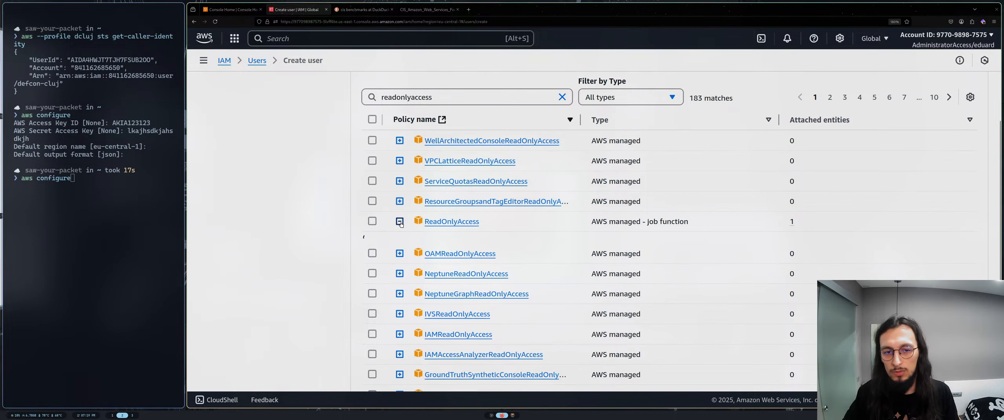
pyautogui.scroll(-3, 336, 225)
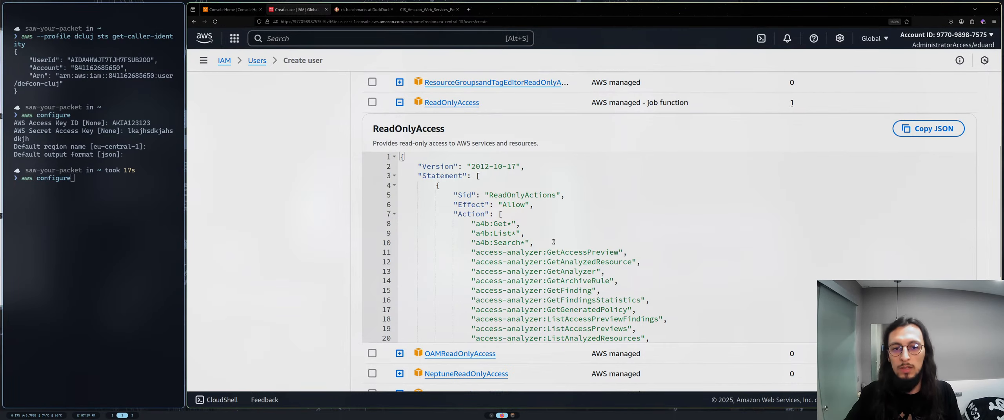
pyautogui.doubleClick(482, 232)
pyautogui.click(482, 224)
pyautogui.doubleClick(482, 225)
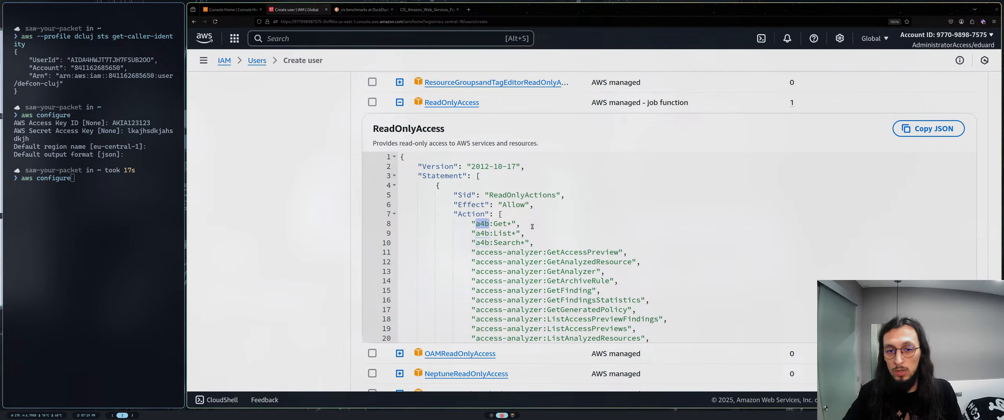
pyautogui.doubleClick(504, 225)
pyautogui.moveTo(512, 225); pyautogui.dragTo(505, 225)
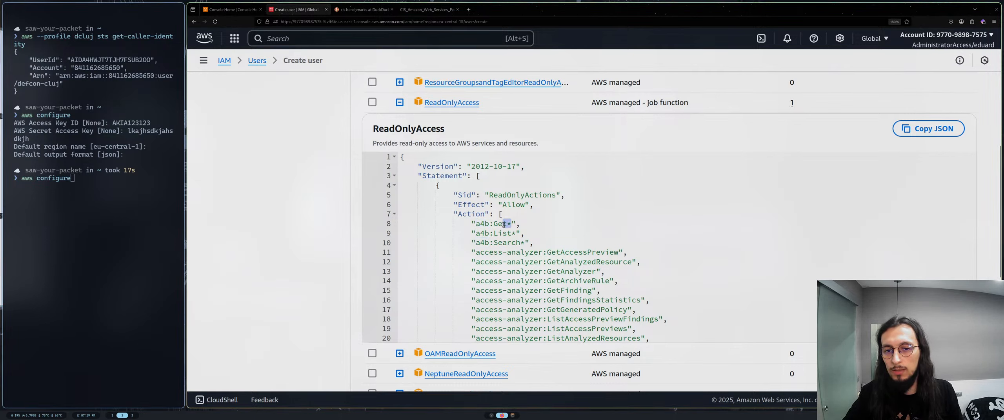
pyautogui.scroll(1, 534, 236)
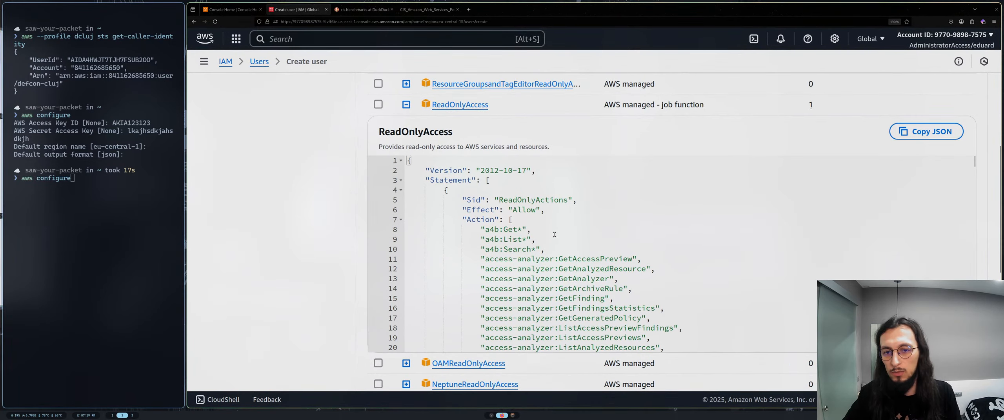
pyautogui.doubleClick(490, 230)
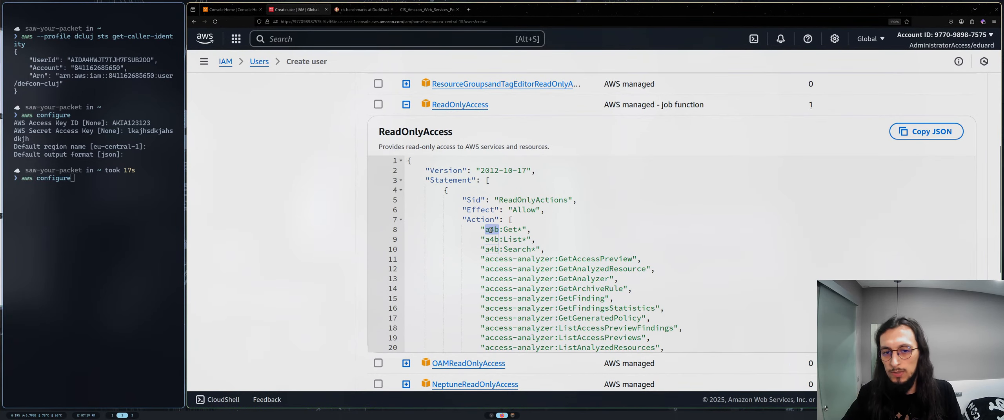
pyautogui.moveTo(503, 230); pyautogui.dragTo(517, 231)
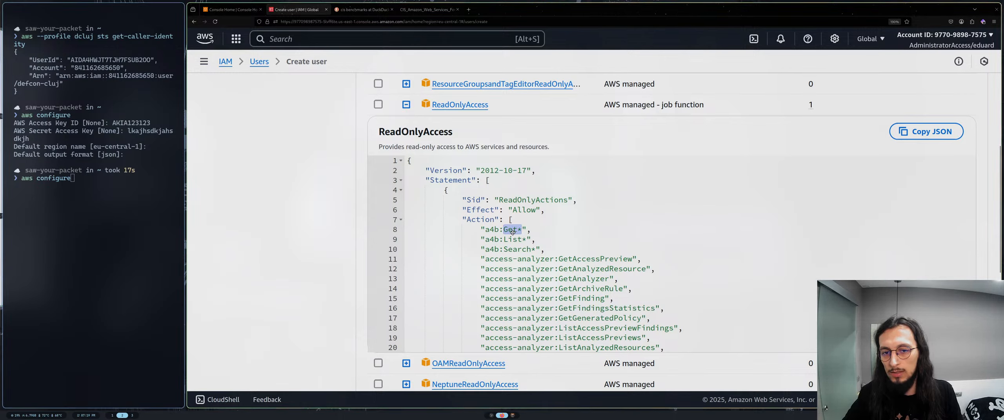
pyautogui.click(509, 235)
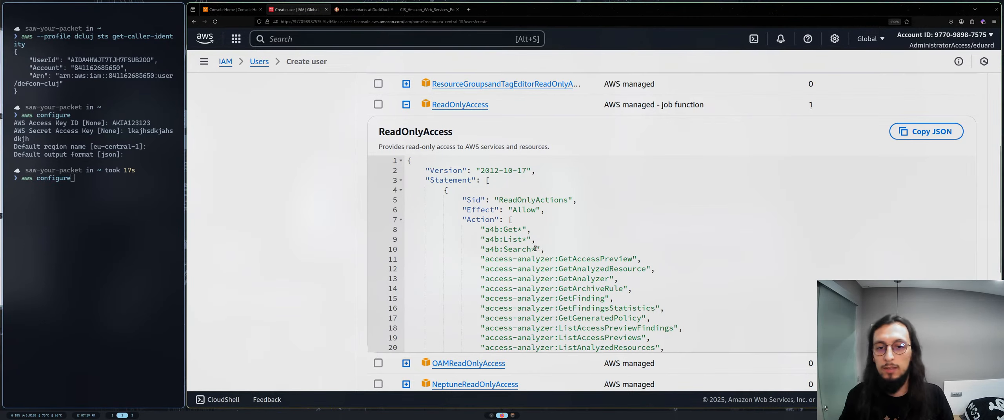
pyautogui.doubleClick(513, 239)
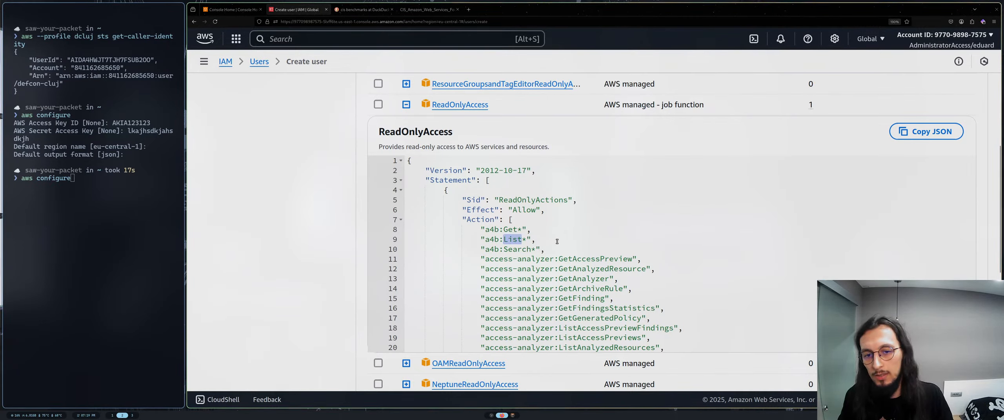
pyautogui.doubleClick(517, 249)
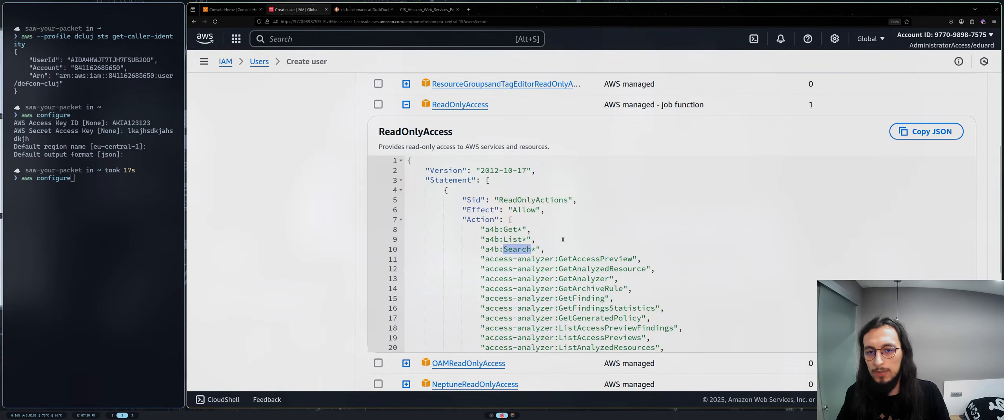
pyautogui.scroll(-15, 564, 238)
pyautogui.scroll(-20, 562, 240)
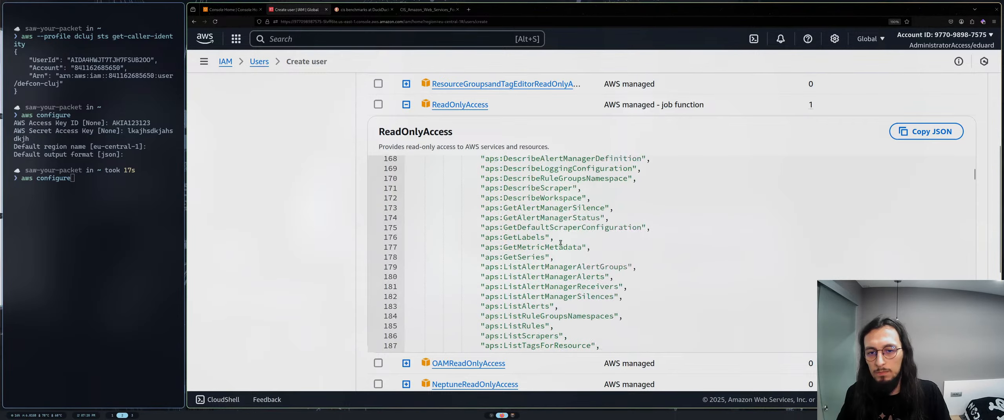
pyautogui.scroll(-20, 561, 244)
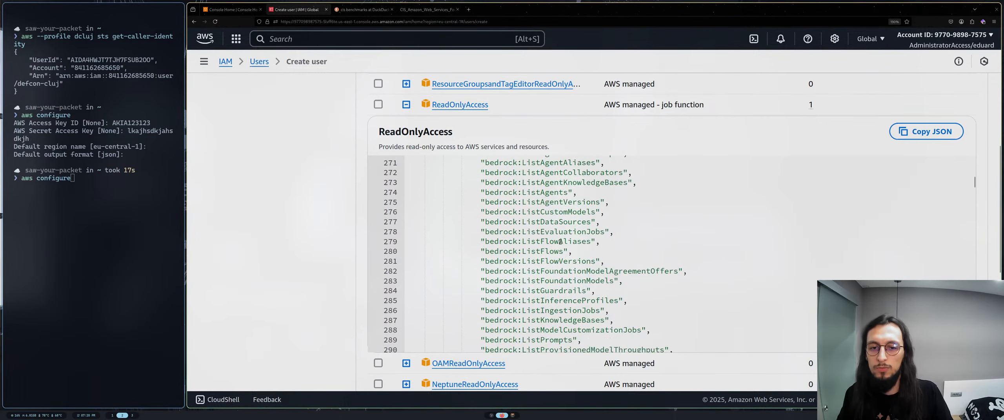
pyautogui.scroll(-20, 560, 239)
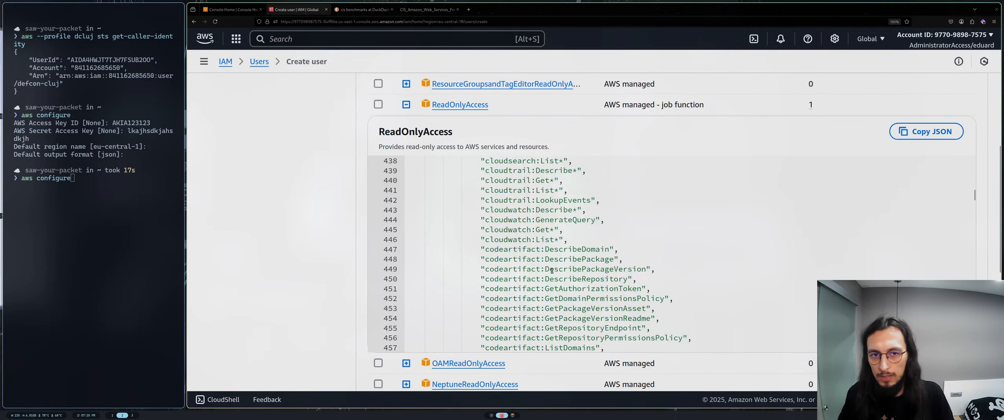
pyautogui.scroll(-20, 552, 271)
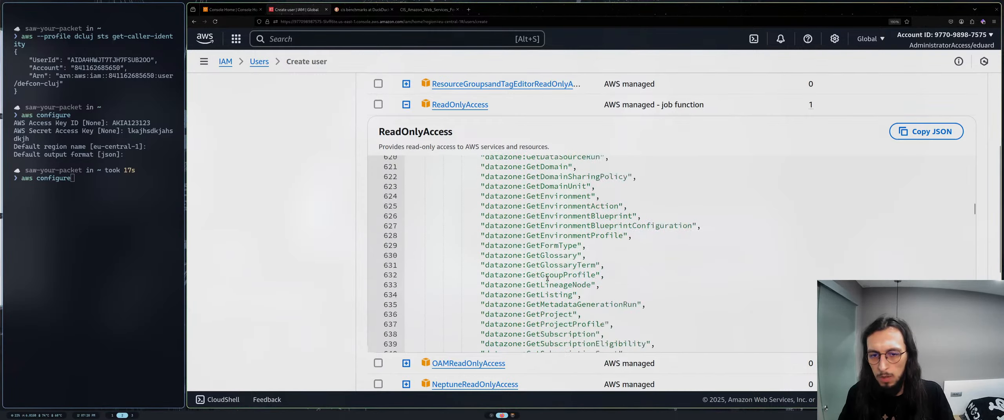
pyautogui.moveTo(972, 218); pyautogui.dragTo(975, 349)
pyautogui.moveTo(617, 319); pyautogui.dragTo(462, 319)
pyautogui.click(524, 318)
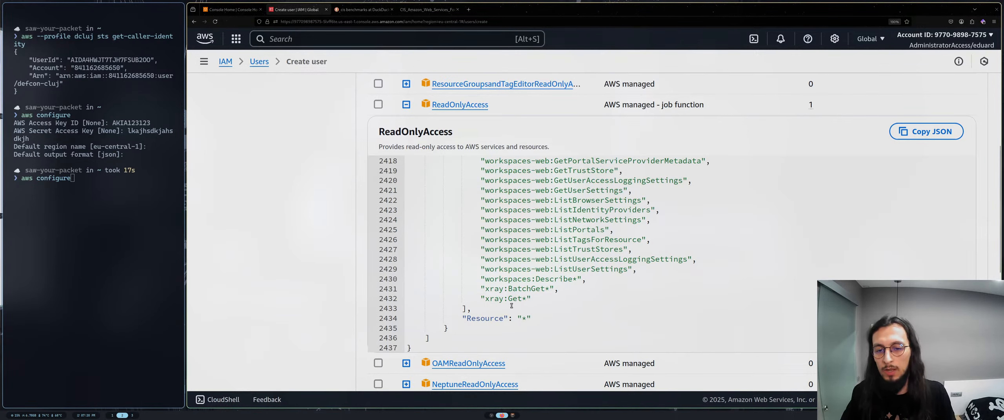
# Tick ReadOnlyAccess, then search 'securityaudi' and tick SecurityAudit
pyautogui.click(379, 105)
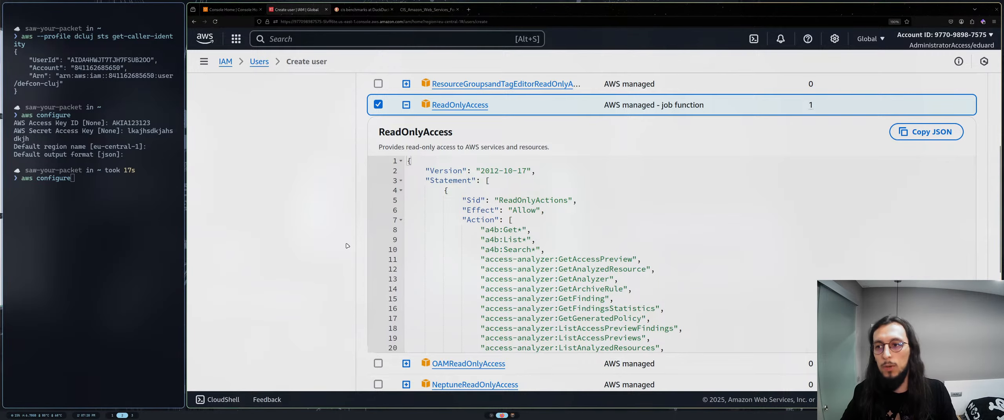
pyautogui.scroll(5, 347, 246)
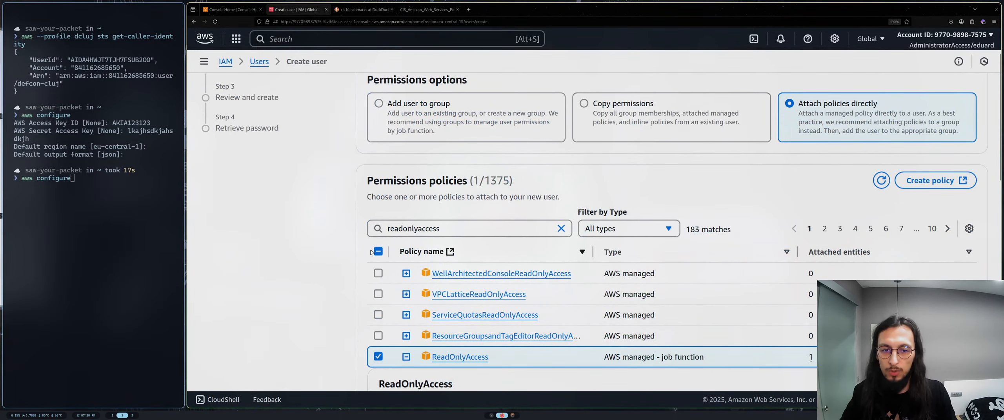
pyautogui.moveTo(464, 230); pyautogui.dragTo(382, 227)
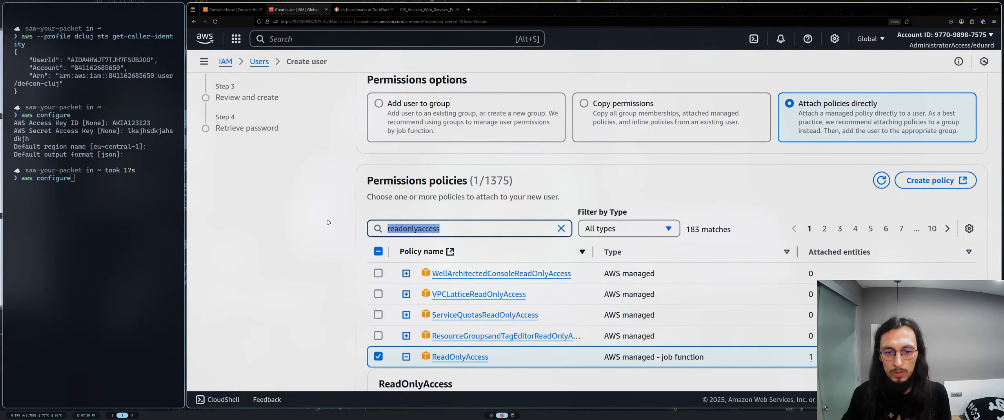
pyautogui.write('securityaudi')
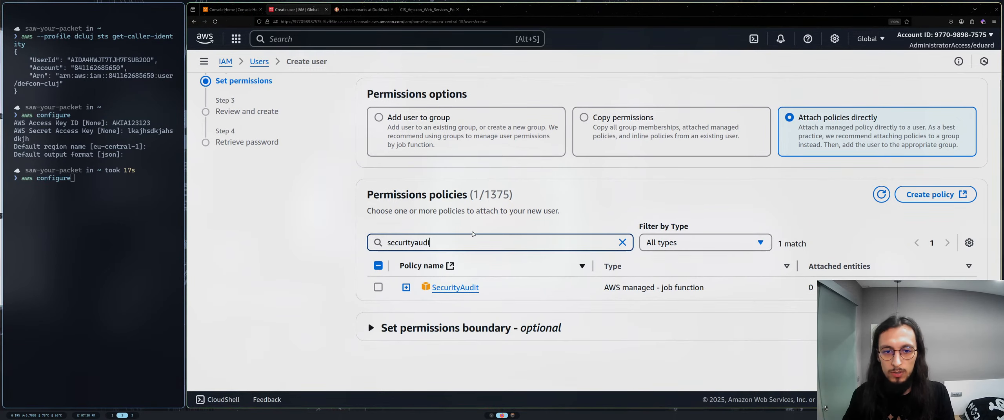
pyautogui.click(378, 288)
pyautogui.click(457, 239)
# Search 'viewonl', tick ViewOnlyAccess, and clear the policy search box
pyautogui.hotkey('ctrl', 'a')
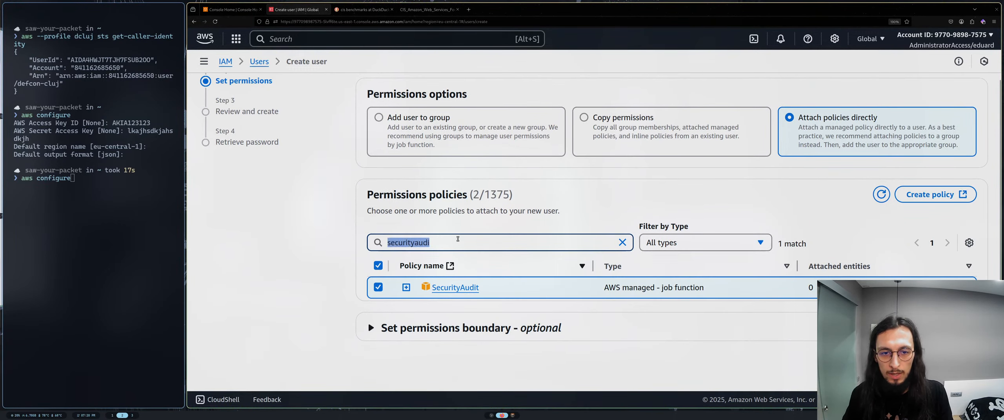
pyautogui.write('viewonl')
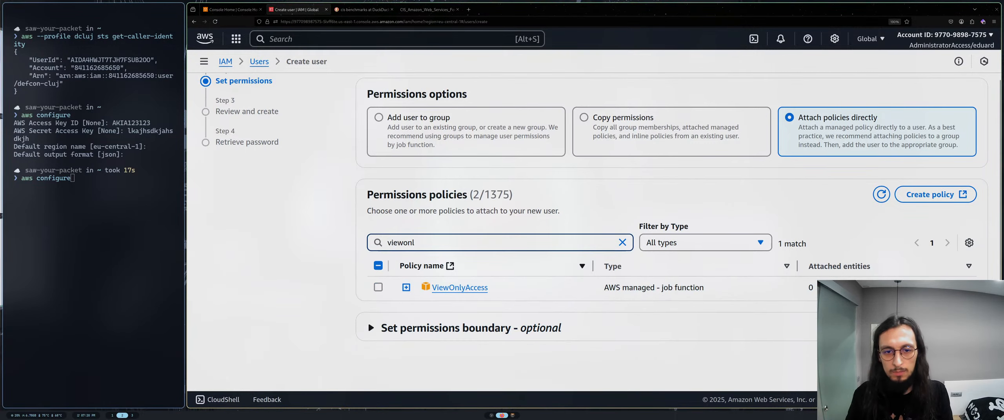
pyautogui.click(378, 287)
pyautogui.click(431, 246)
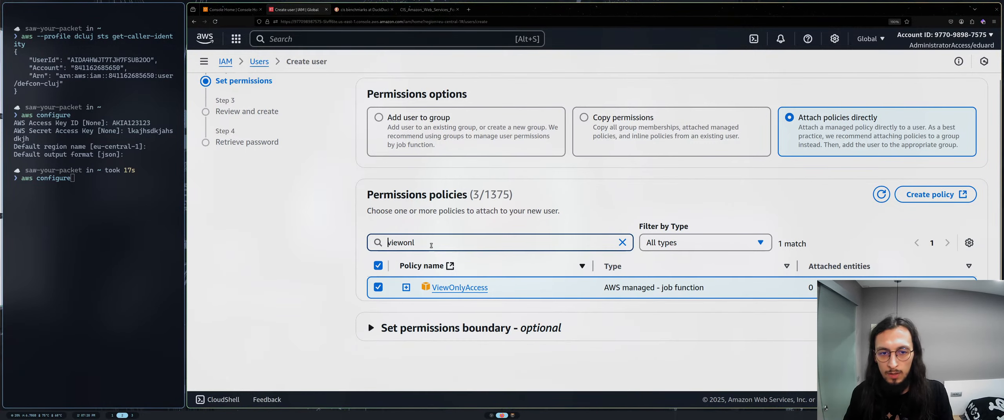
pyautogui.hotkey('ctrl', 'a')
pyautogui.press('BackSpace')
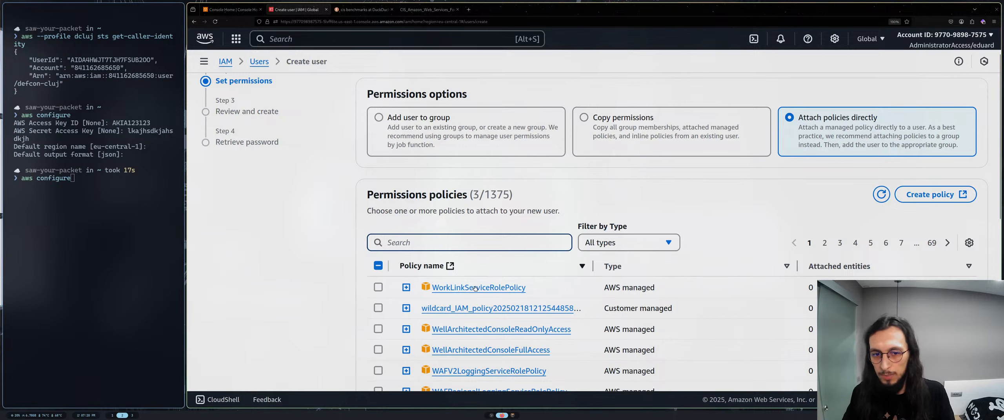
# Preview the wildcard customer managed policy's JSON, then collapse it
pyautogui.moveTo(605, 311); pyautogui.dragTo(678, 312)
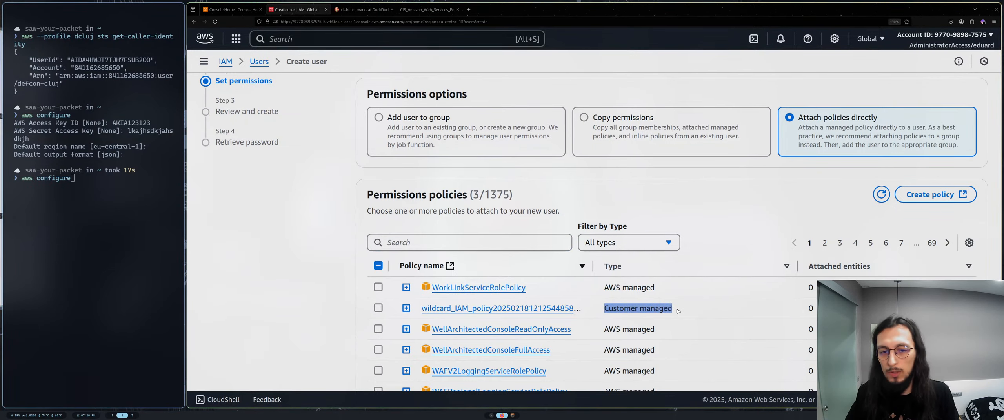
pyautogui.click(674, 312)
pyautogui.scroll(-2, 355, 283)
pyautogui.scroll(-1, 354, 283)
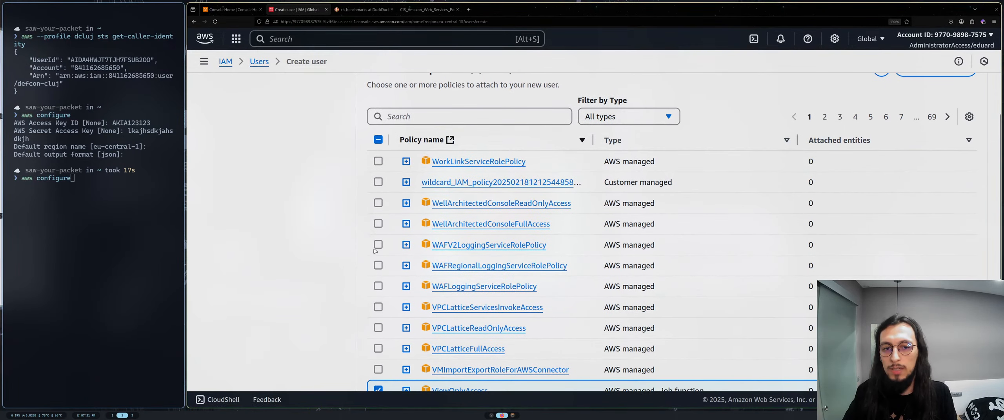
pyautogui.click(406, 182)
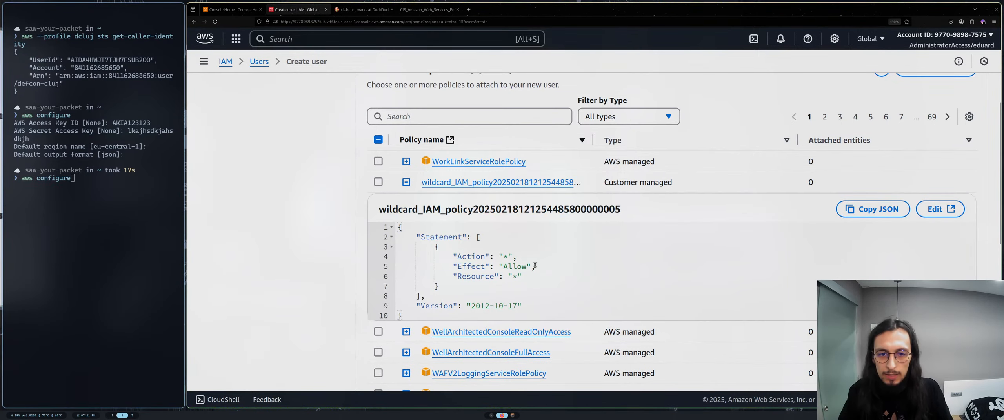
pyautogui.moveTo(522, 277); pyautogui.dragTo(442, 258)
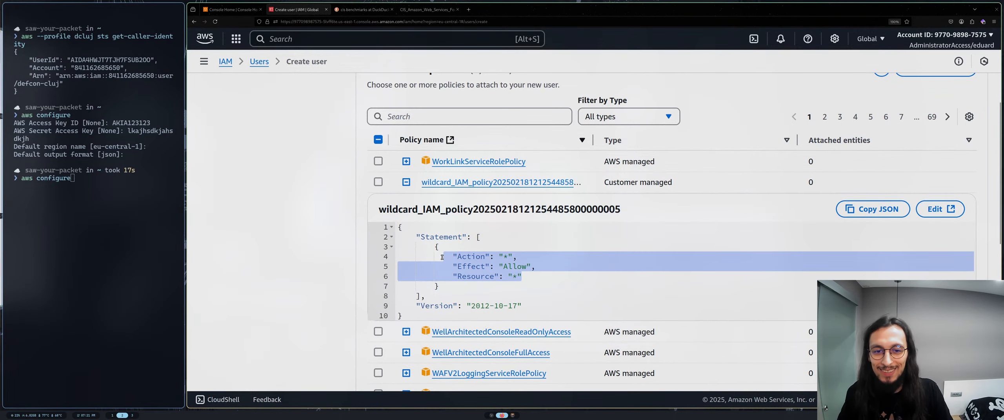
pyautogui.click(484, 262)
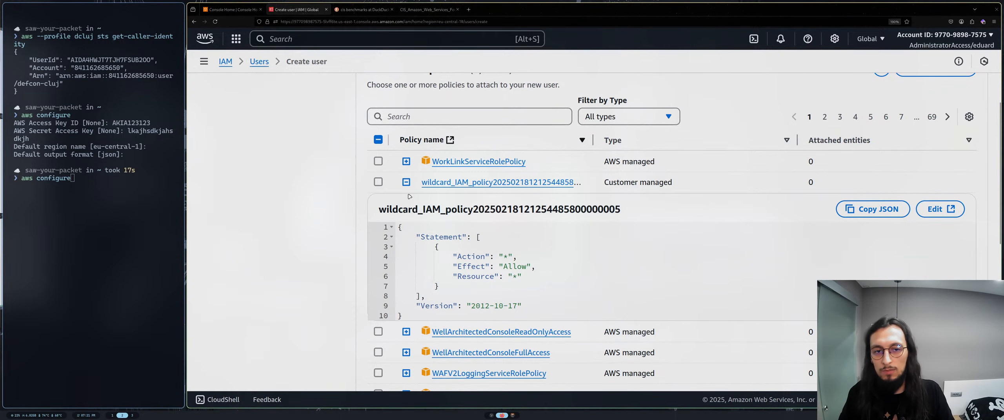
pyautogui.click(406, 182)
# Sort policies by Type descending and preview the fn1-passrole-star and fn1-privesc3-partial JSON
pyautogui.click(639, 142)
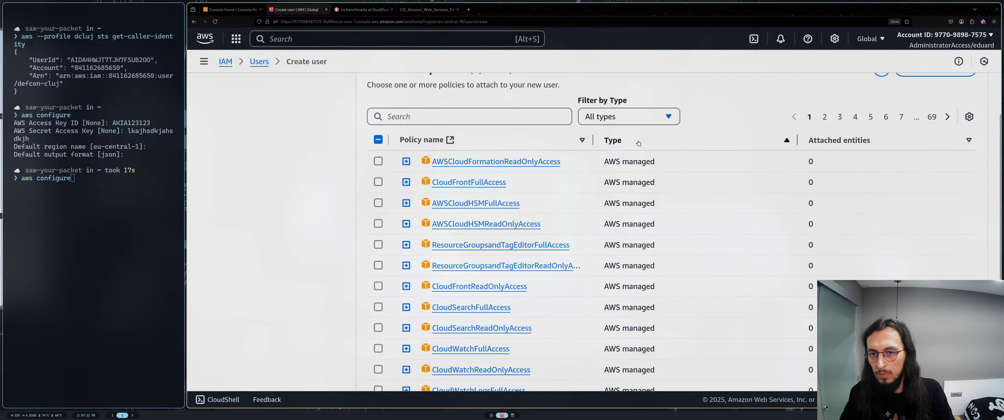
pyautogui.click(639, 142)
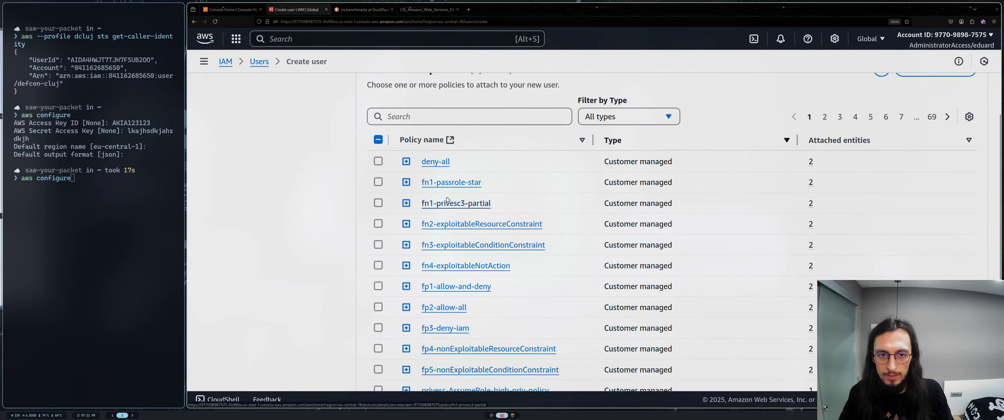
pyautogui.click(406, 182)
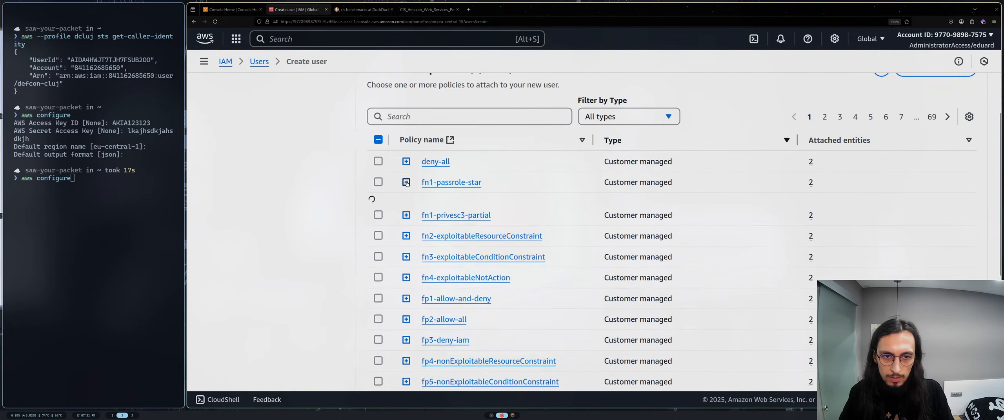
pyautogui.click(406, 182)
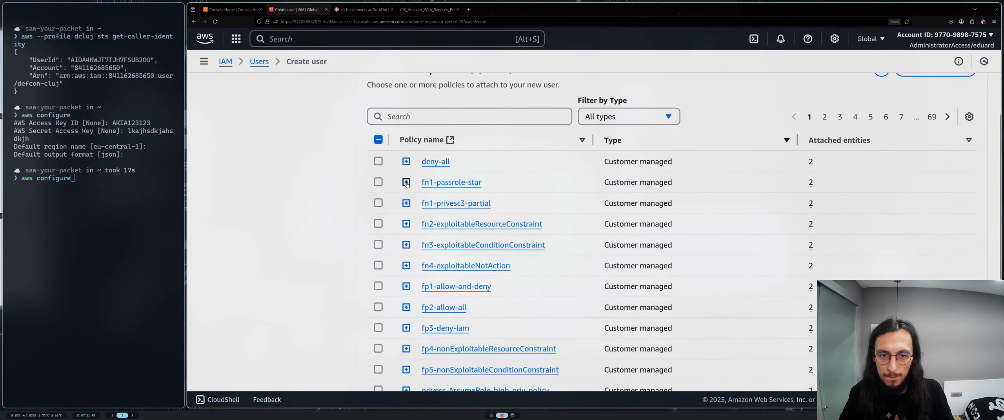
pyautogui.click(406, 204)
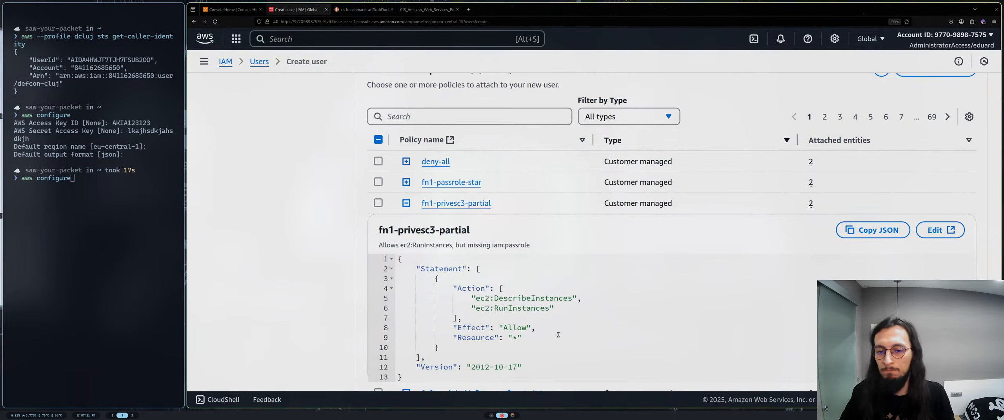
pyautogui.click(407, 203)
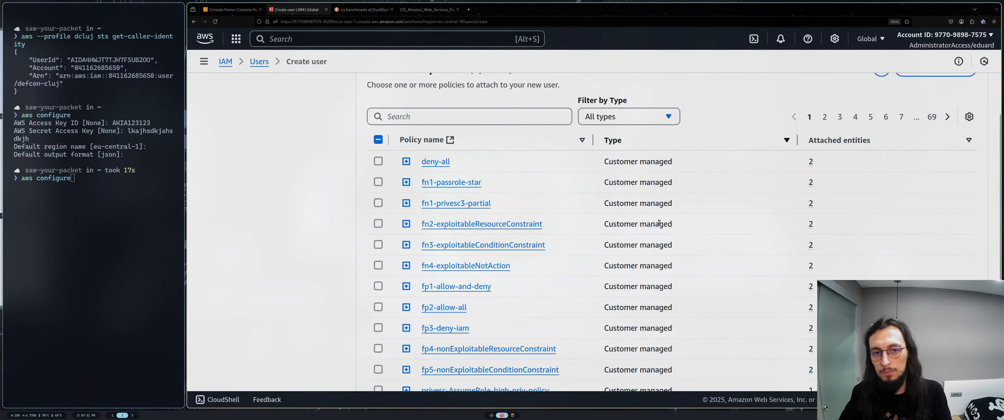
pyautogui.scroll(5, 674, 220)
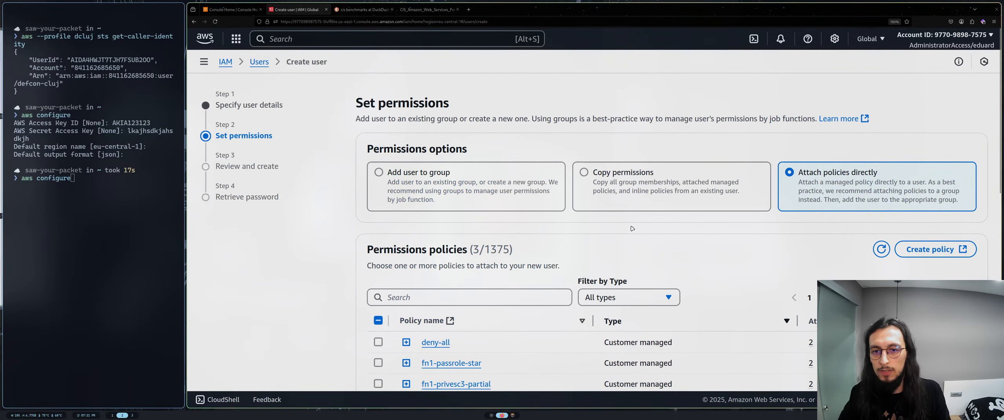
# Advance config_review's wizard from Set permissions to the Review and create step
pyautogui.scroll(-1, 632, 228)
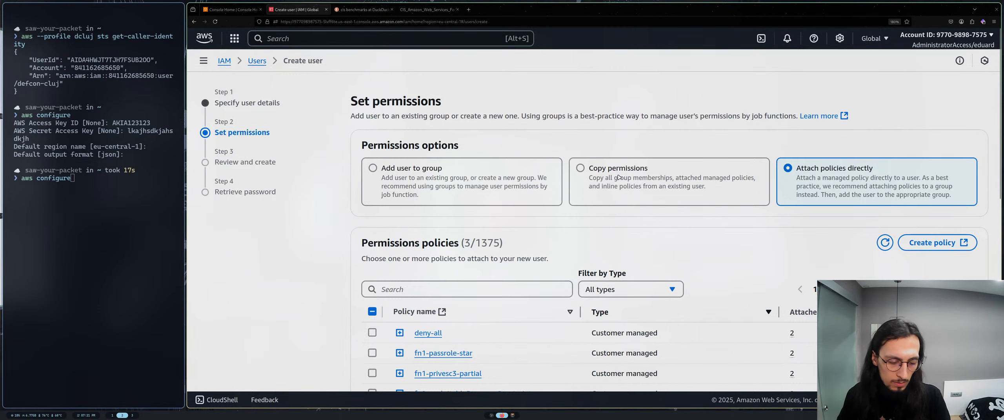
pyautogui.scroll(-10, 629, 200)
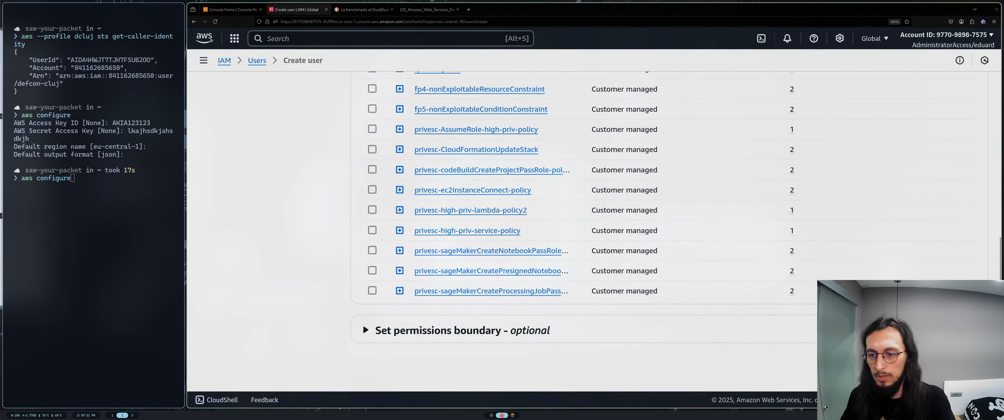
pyautogui.click(969, 363)
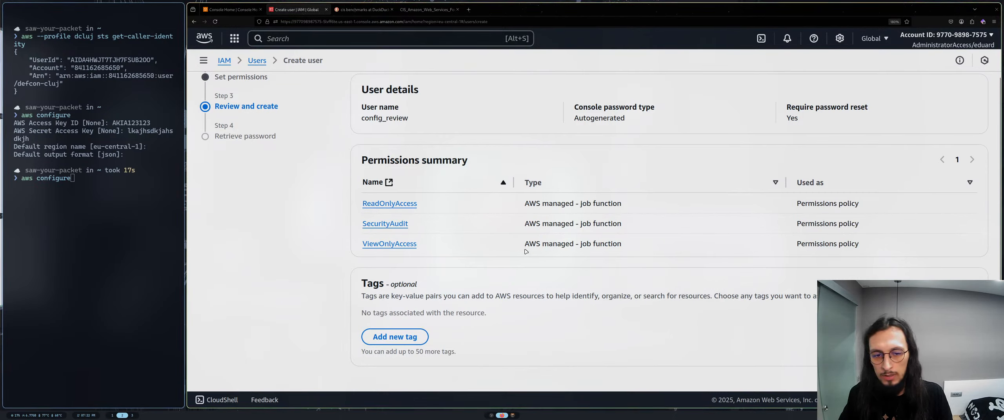
# Create the config_review user with its three selected policies
pyautogui.scroll(-2, 538, 218)
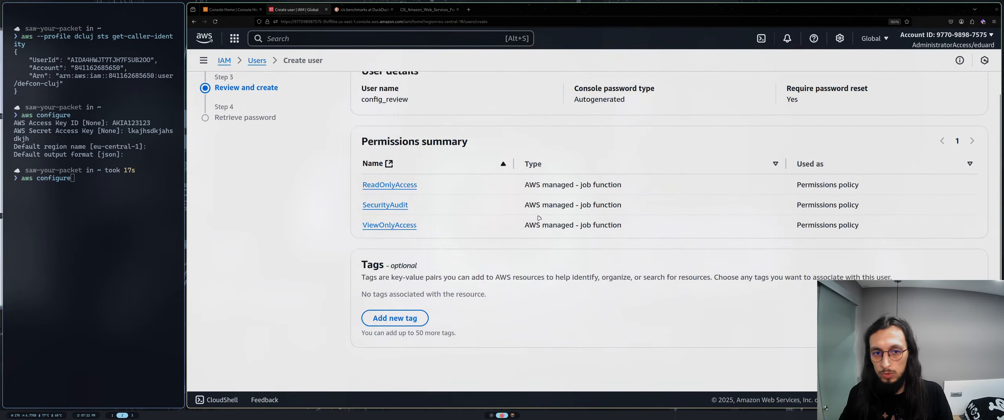
pyautogui.click(956, 363)
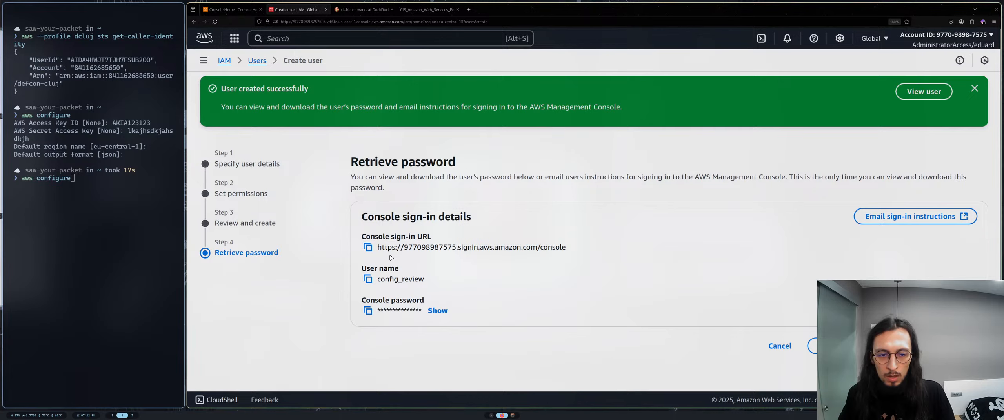
# Copy the new user's name and cancel the premature return to the users list
pyautogui.click(369, 312)
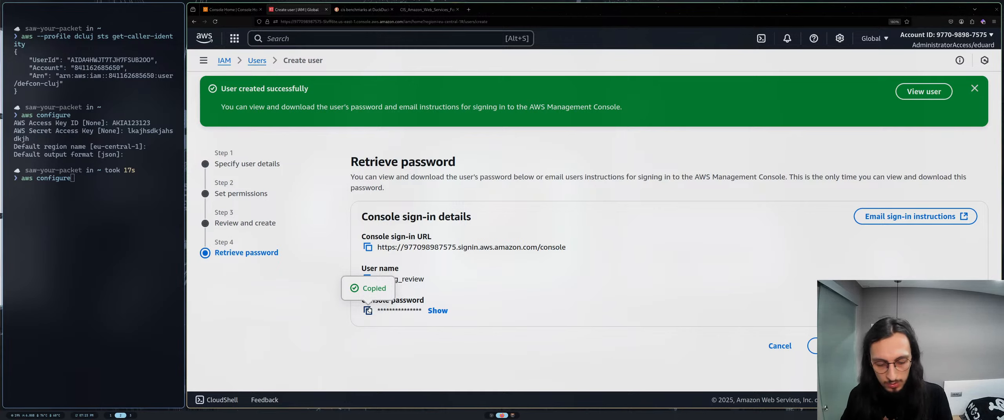
pyautogui.press('super+1')
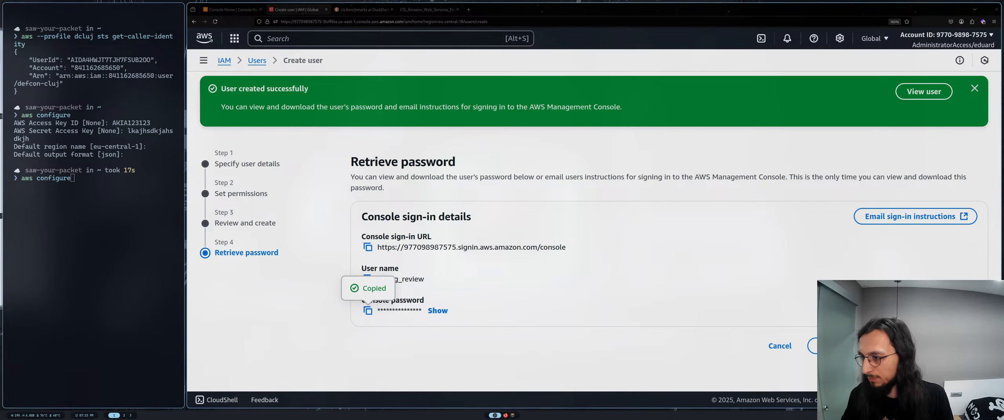
pyautogui.press('super+3')
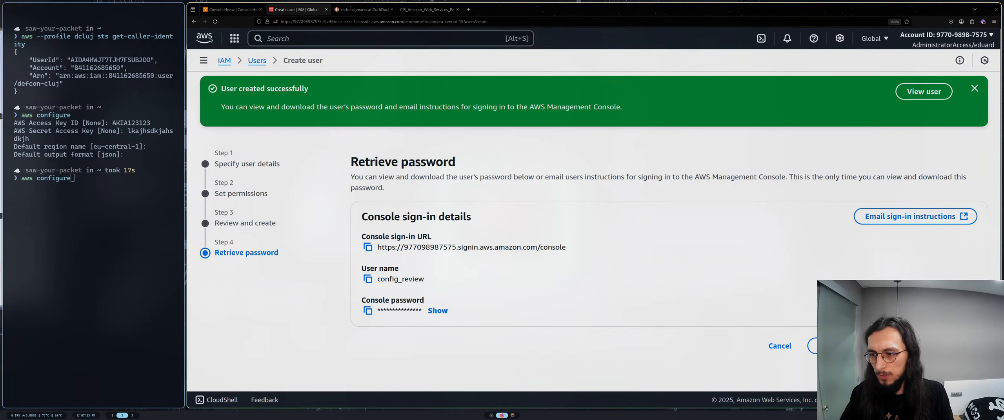
pyautogui.click(942, 346)
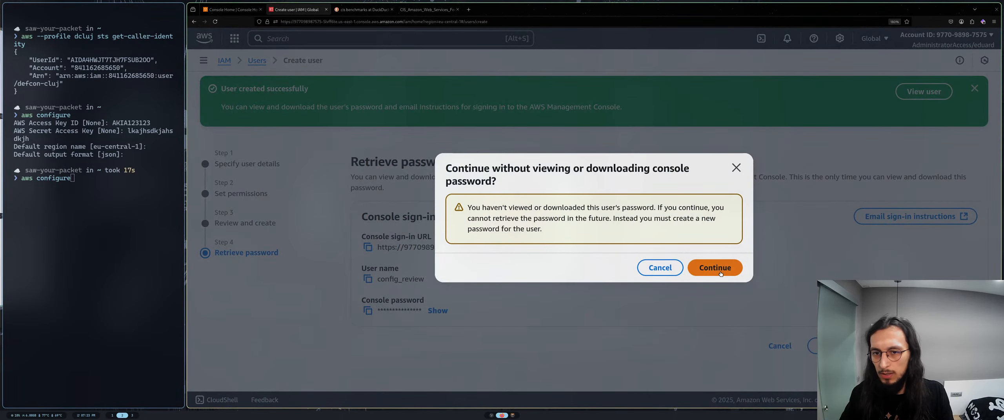
pyautogui.click(664, 272)
# Reveal and re-mask the console password, copy the sign-in URL, and return to Users
pyautogui.click(438, 311)
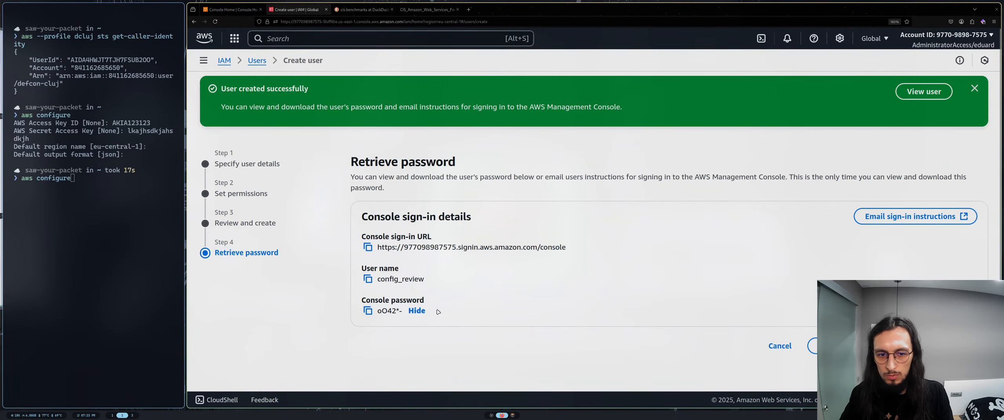
pyautogui.click(415, 311)
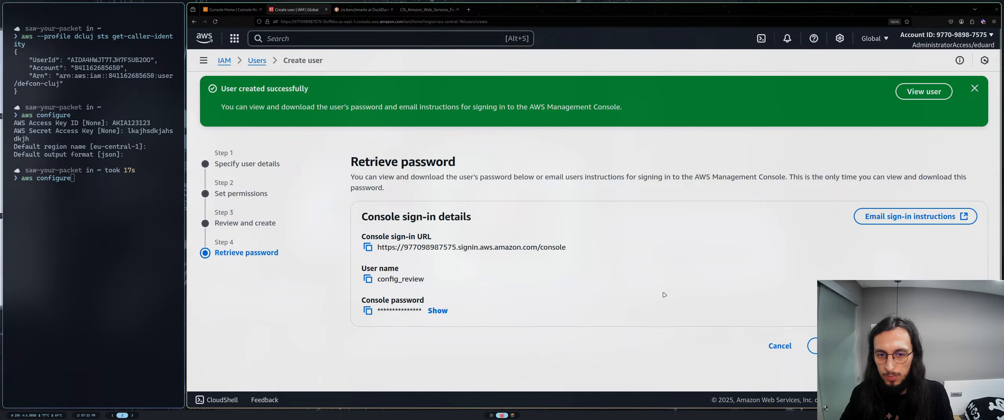
pyautogui.click(368, 247)
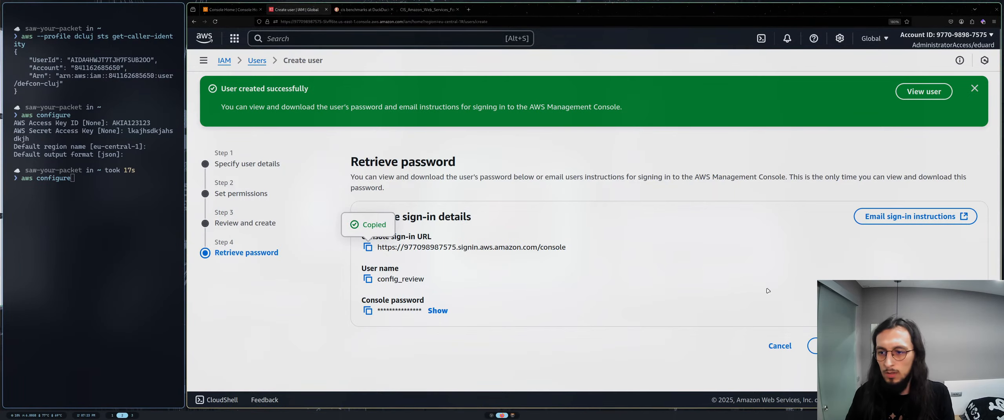
pyautogui.click(779, 346)
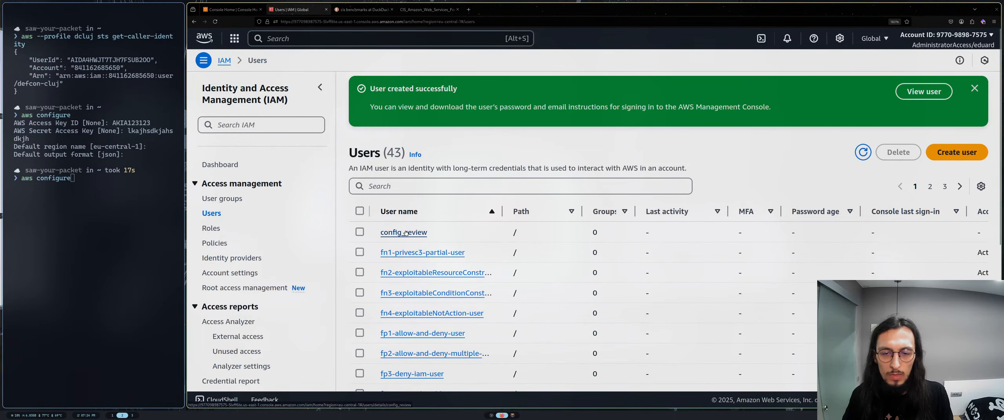
# Open config_review's details, check its ReadOnlyAccess policy, and open the Add permissions menu
pyautogui.click(404, 233)
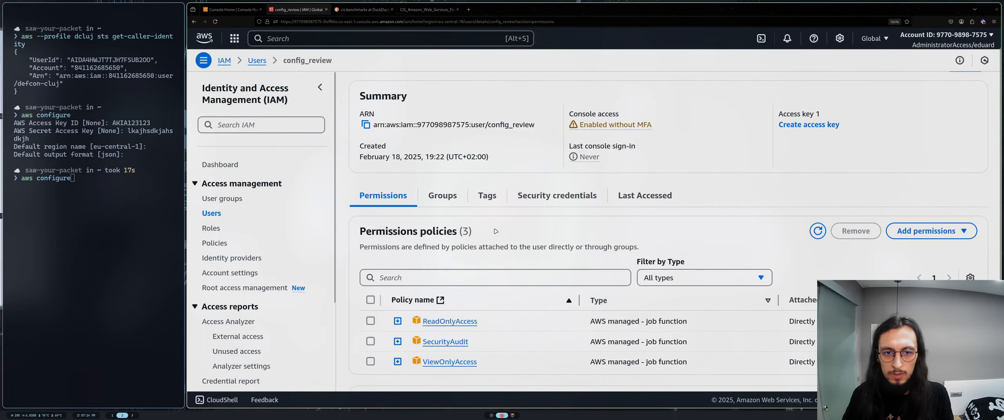
pyautogui.scroll(-3, 506, 251)
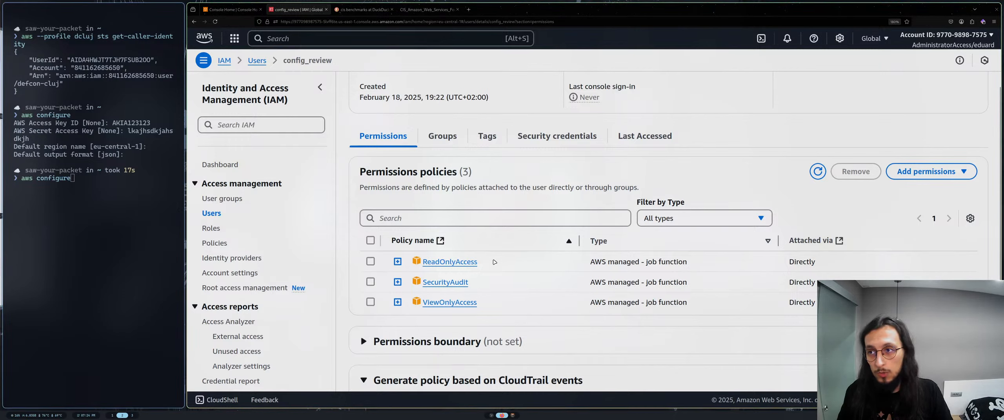
pyautogui.moveTo(494, 262); pyautogui.dragTo(419, 267)
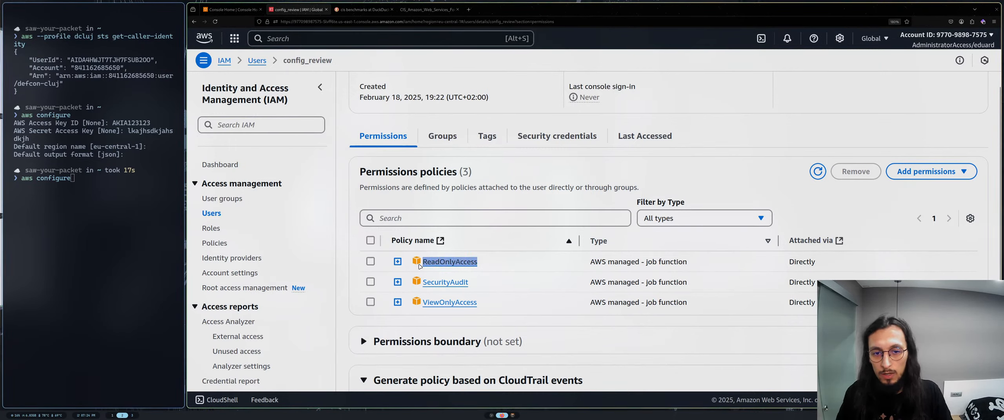
pyautogui.click(503, 265)
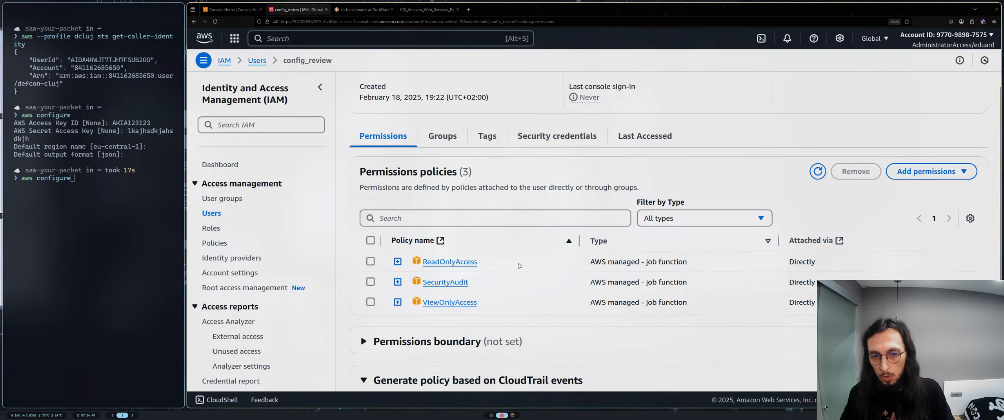
pyautogui.moveTo(480, 261); pyautogui.dragTo(424, 265)
pyautogui.click(486, 266)
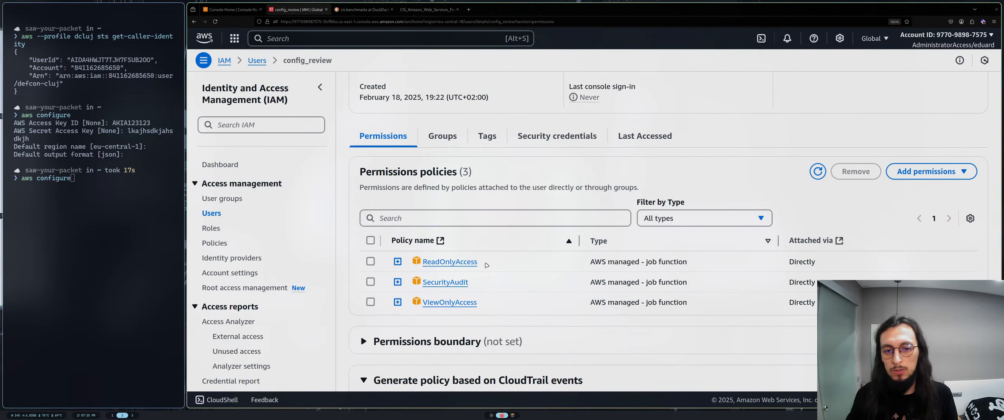
pyautogui.moveTo(487, 266); pyautogui.dragTo(423, 264)
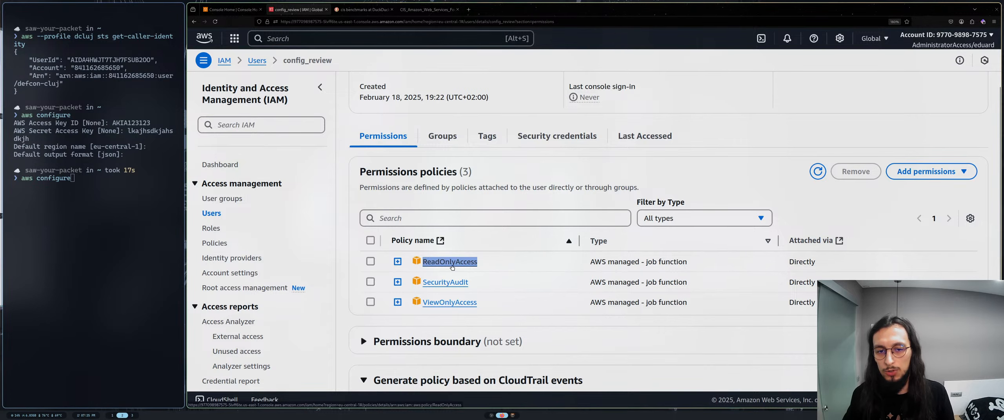
pyautogui.click(518, 270)
pyautogui.click(932, 172)
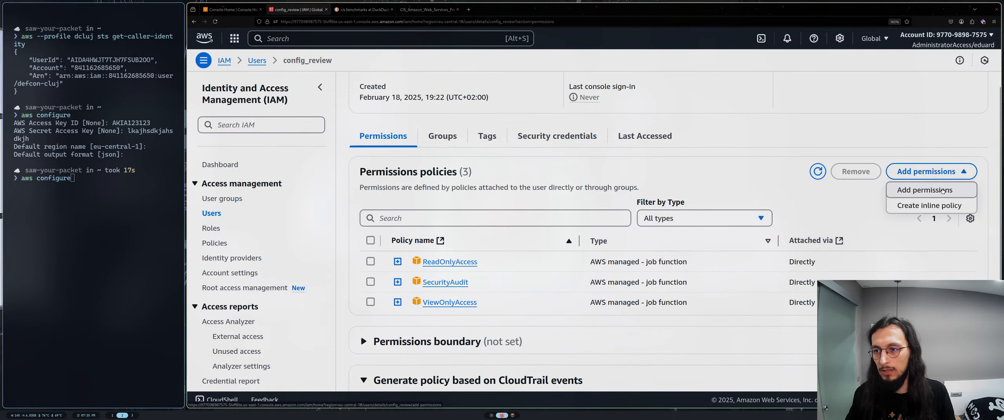
# Start an inline policy for config_review with Systems Manager as its service
pyautogui.click(921, 205)
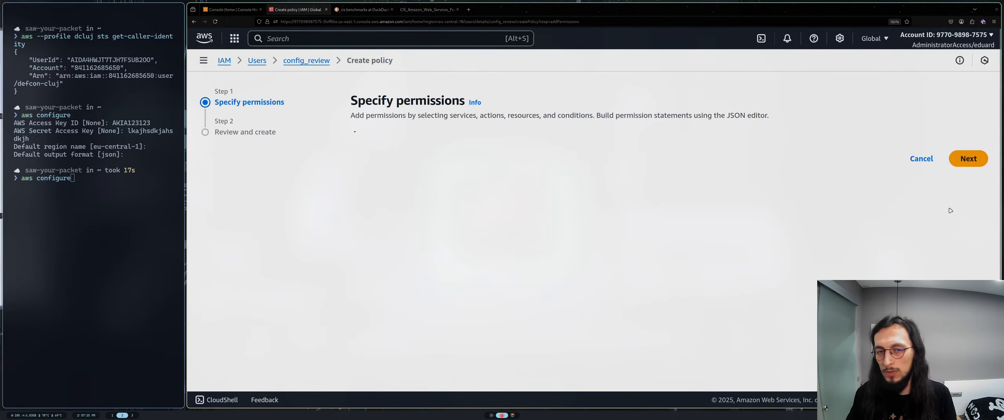
pyautogui.click(440, 224)
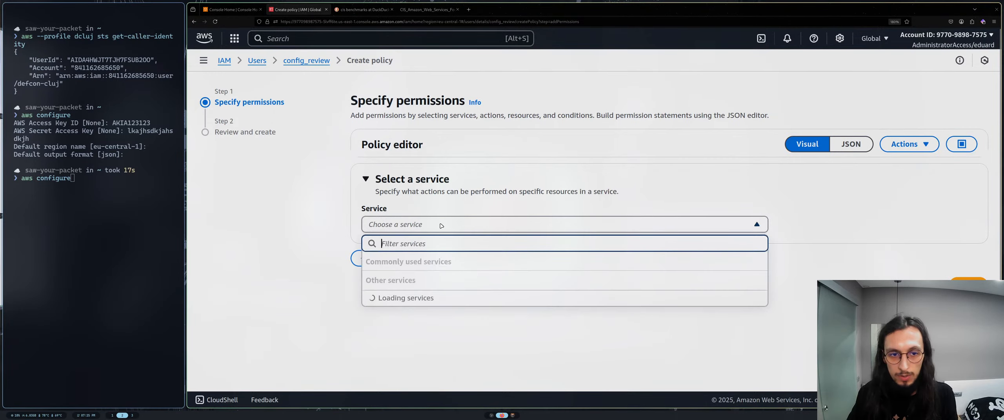
pyautogui.write('ssm')
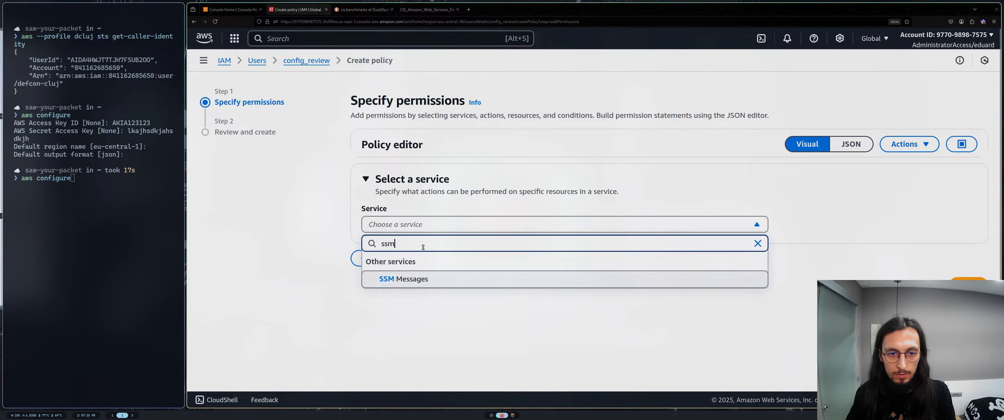
pyautogui.hotkey('ctrl', 'a')
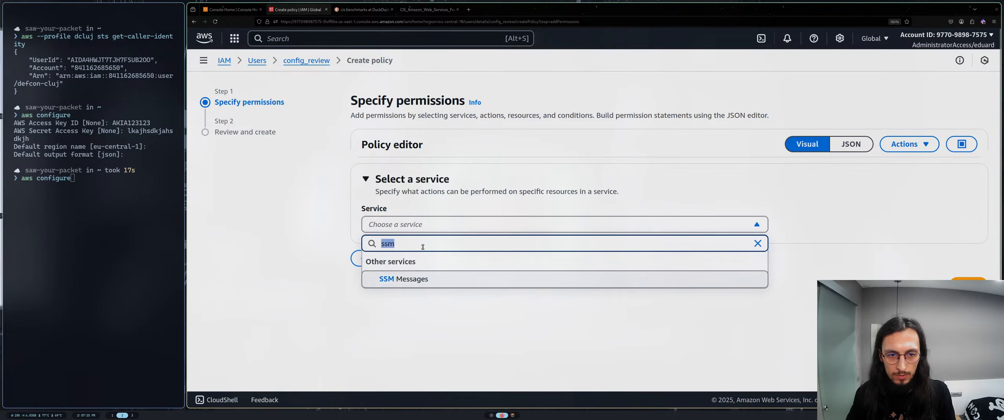
pyautogui.write('param')
pyautogui.hotkey('ctrl', 'a')
pyautogui.press('BackSpace')
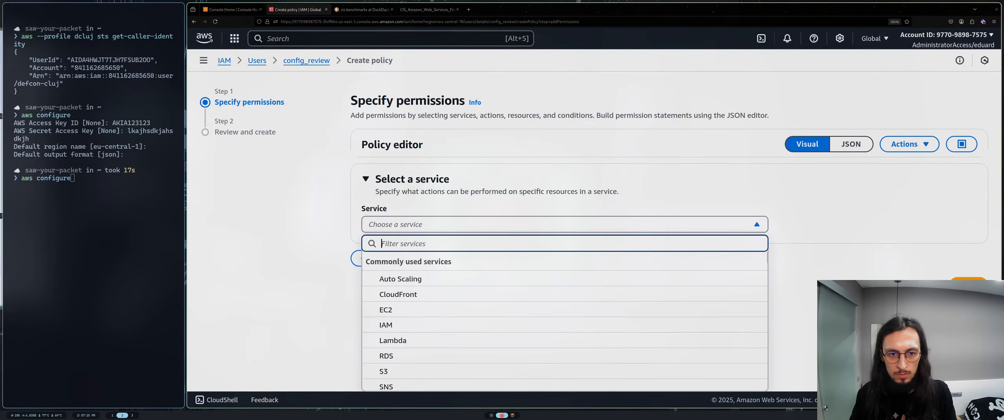
pyautogui.write('sys')
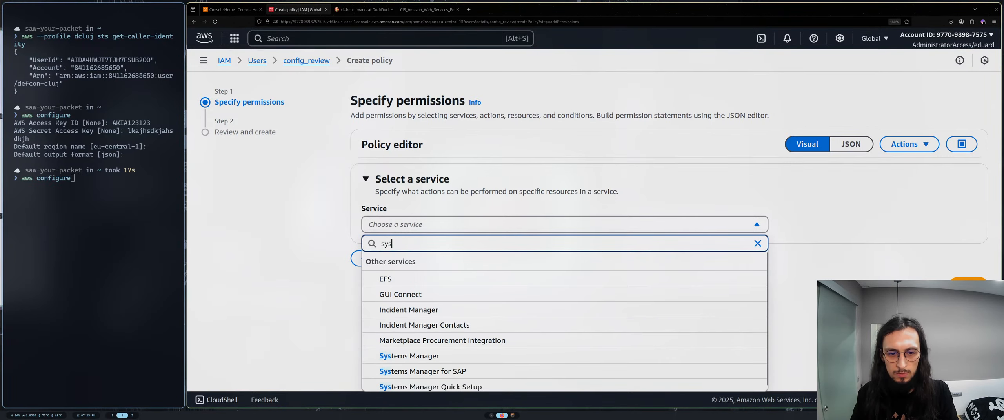
pyautogui.click(408, 357)
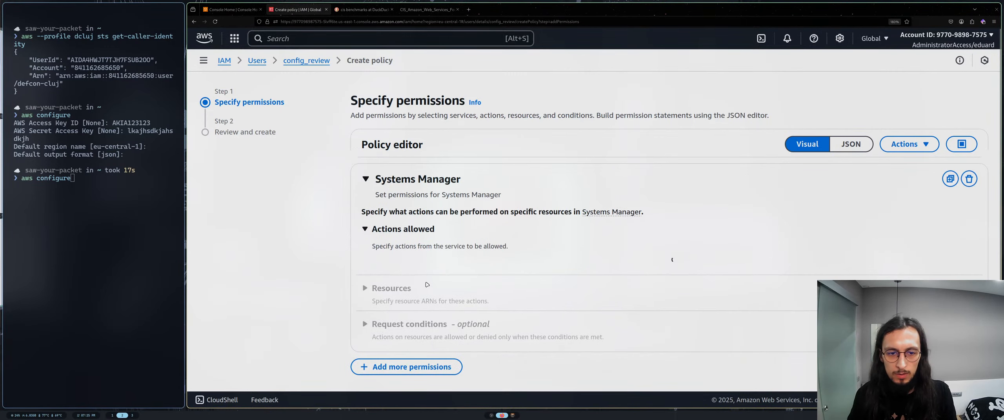
# Allow DescribeParameters, GetParameter and GetParameters on all resources
pyautogui.scroll(-2, 361, 238)
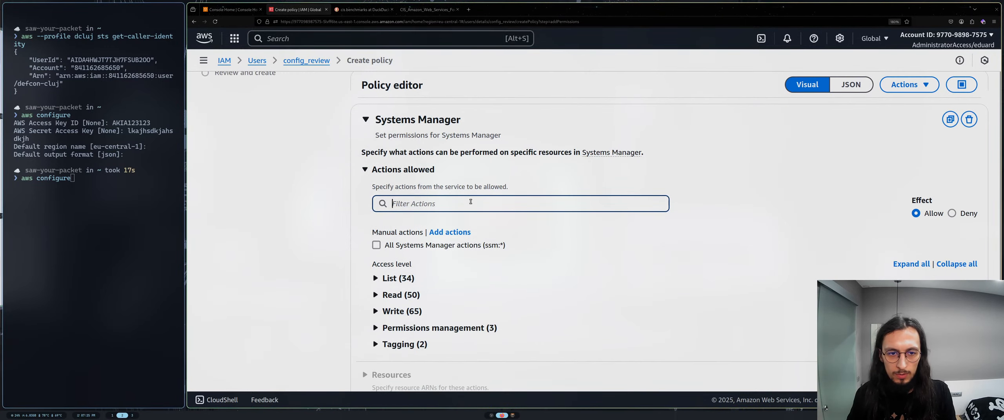
pyautogui.write('para')
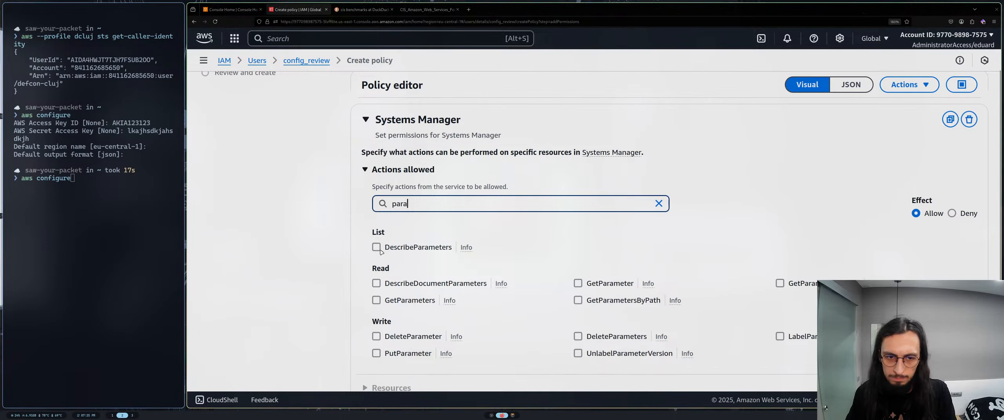
pyautogui.click(578, 283)
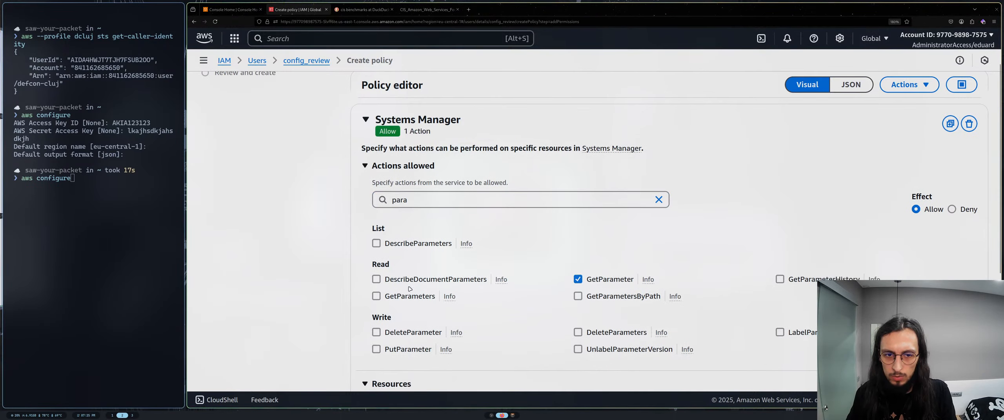
pyautogui.click(377, 297)
pyautogui.click(389, 244)
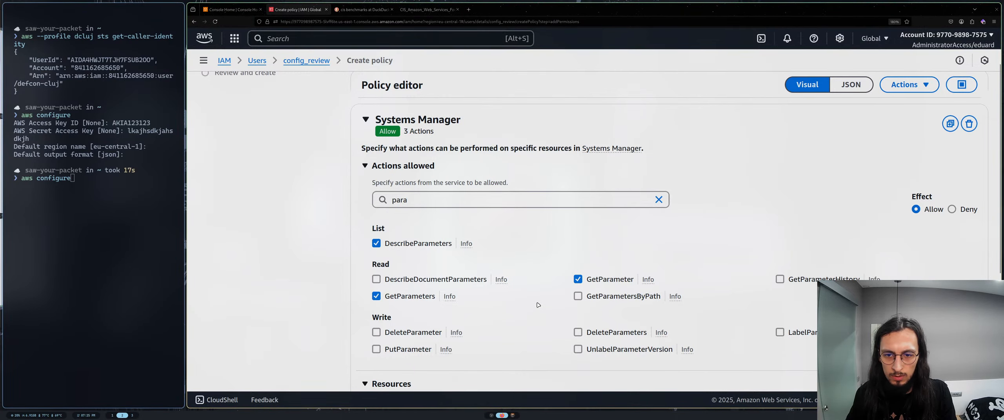
pyautogui.scroll(-3, 538, 306)
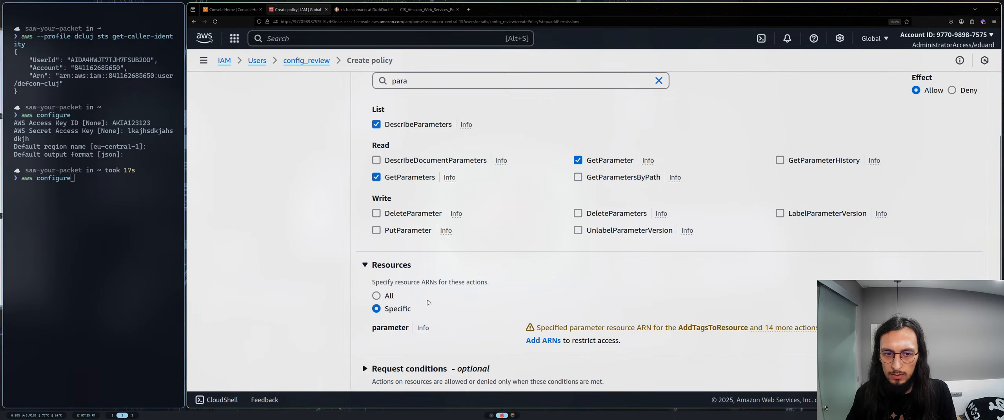
pyautogui.click(377, 296)
# Show the draft Systems Manager policy in the JSON editor
pyautogui.scroll(-2, 412, 291)
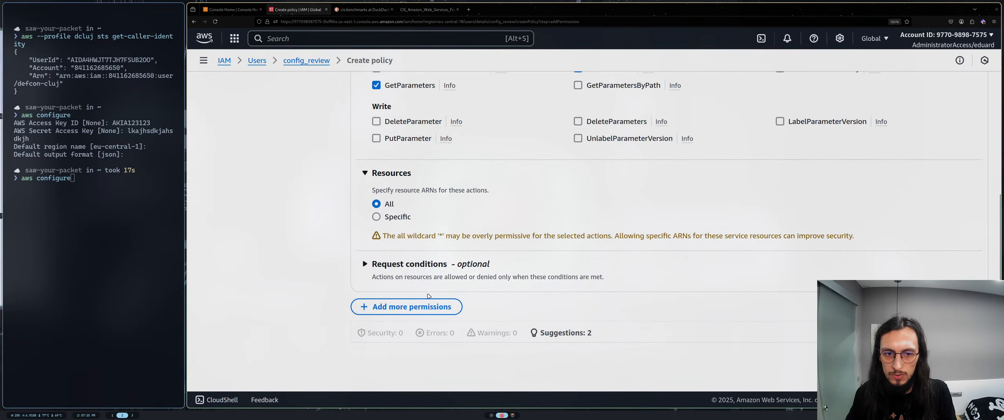
pyautogui.scroll(6, 434, 276)
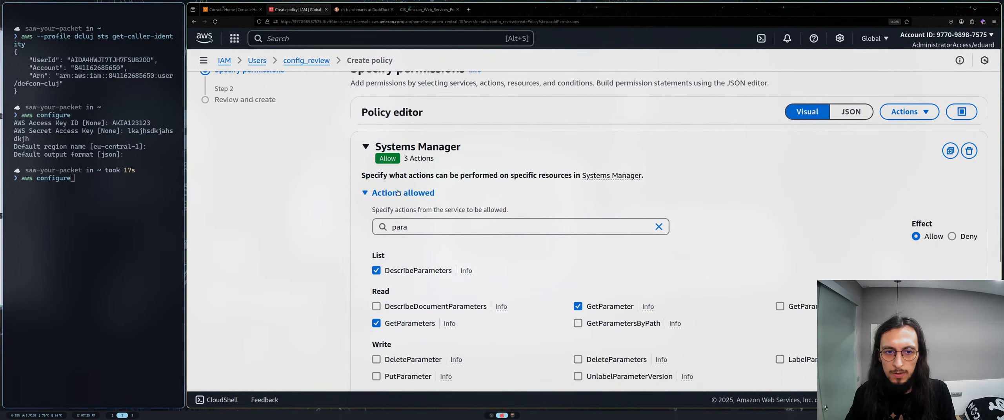
pyautogui.click(412, 200)
pyautogui.click(413, 200)
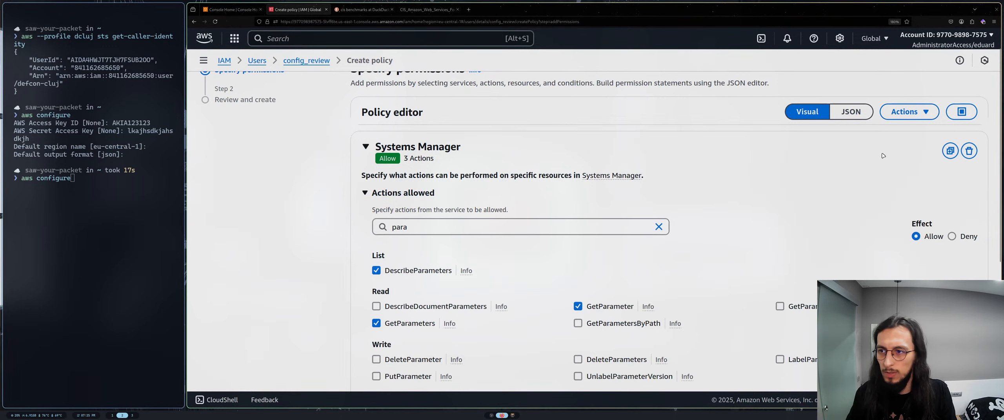
pyautogui.click(849, 112)
# Change the policy statement's Effect from Allow to Deny, then head back to config_review's user page
pyautogui.doubleClick(481, 215)
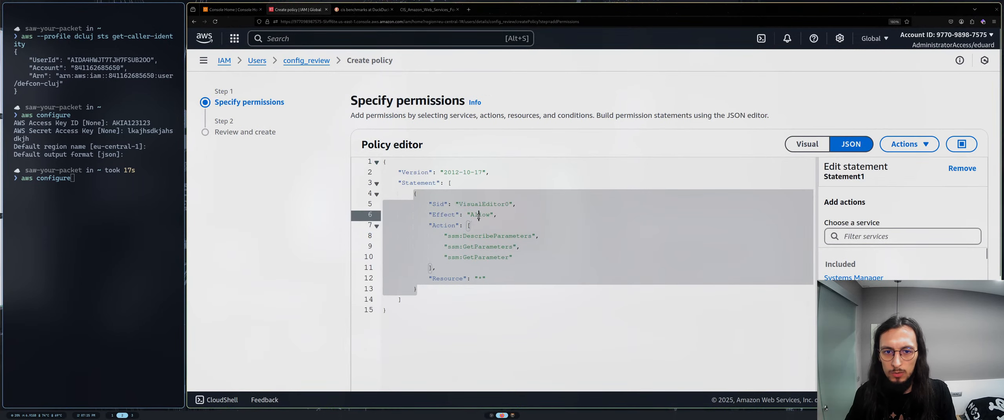
pyautogui.write('Denty')
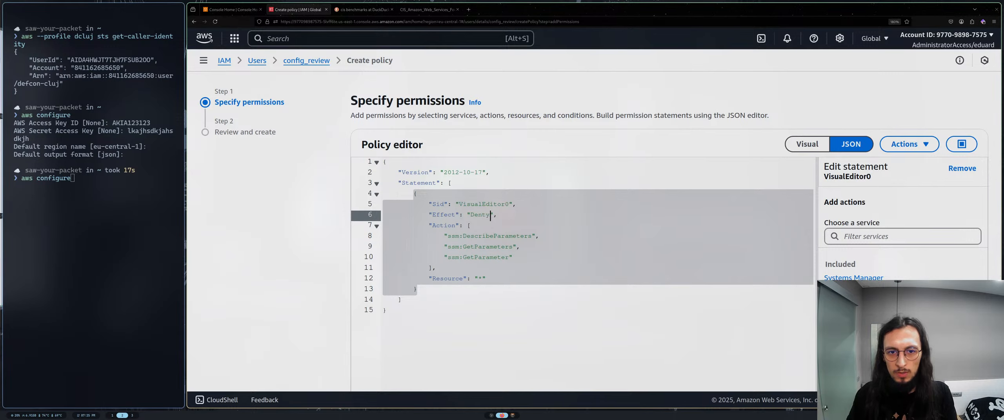
pyautogui.write('y')
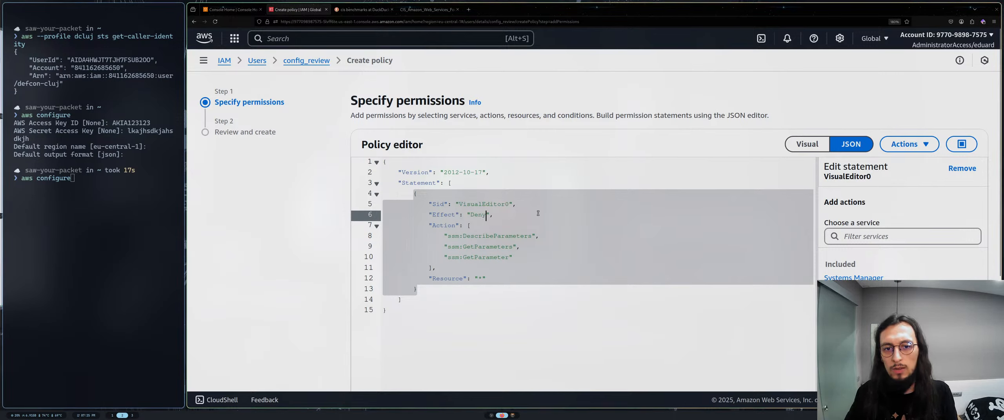
pyautogui.click(508, 218)
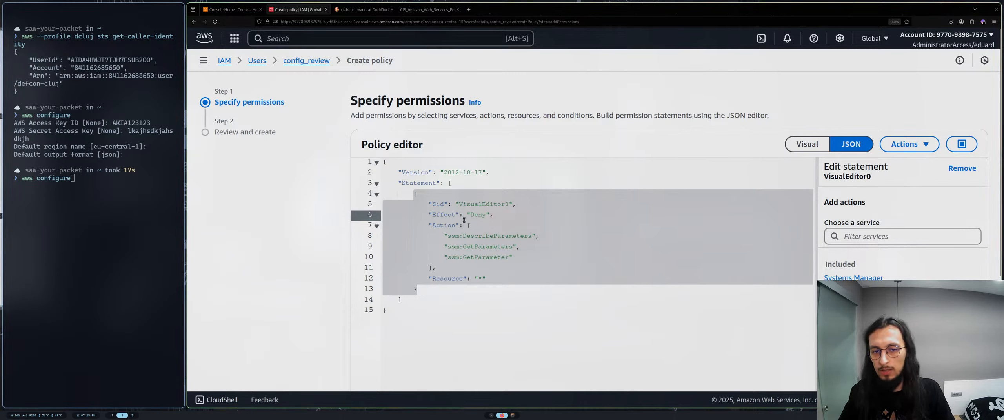
pyautogui.doubleClick(482, 215)
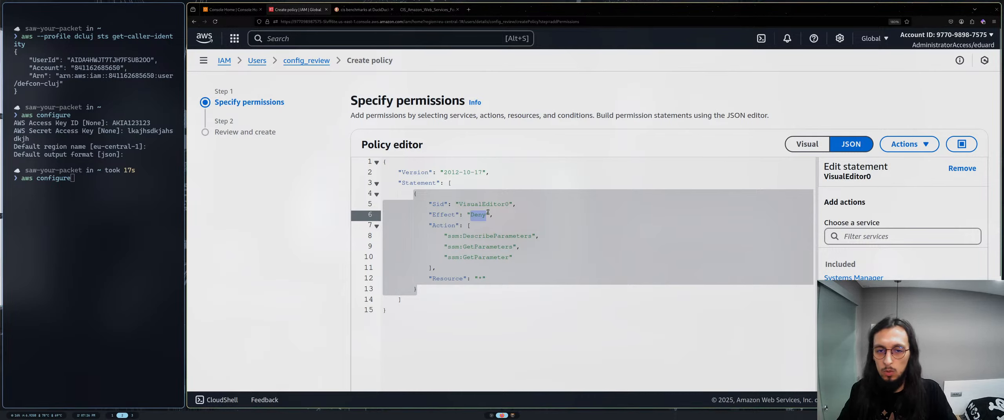
pyautogui.click(493, 217)
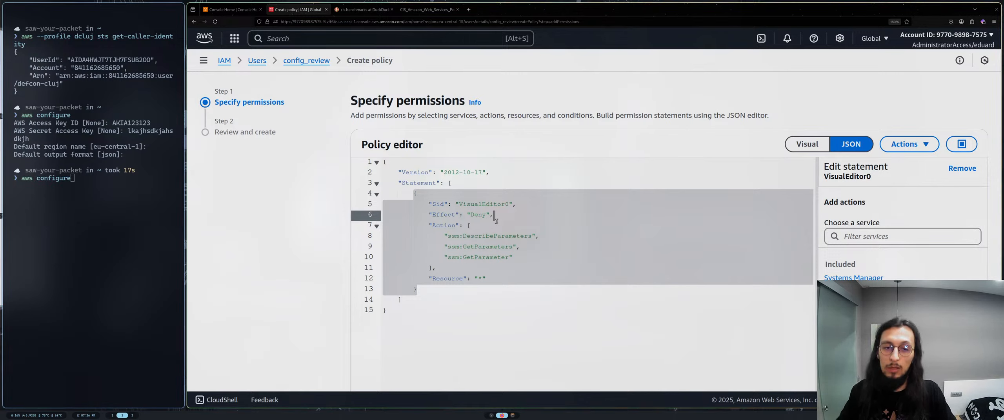
pyautogui.doubleClick(482, 218)
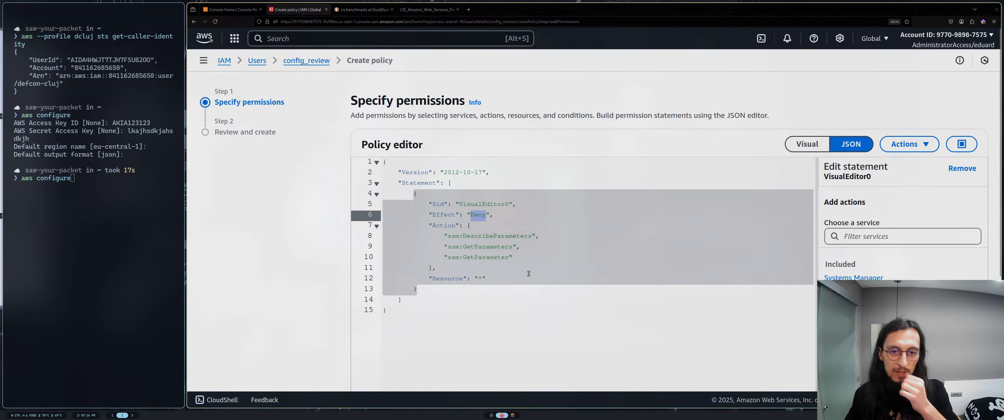
pyautogui.scroll(-5, 541, 244)
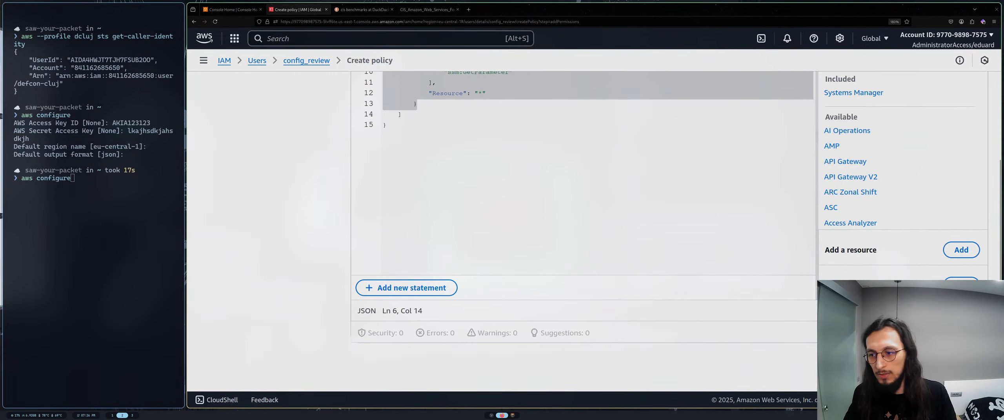
pyautogui.click(307, 60)
# Abandon the unsaved policy draft and return to config_review's permissions
pyautogui.click(724, 260)
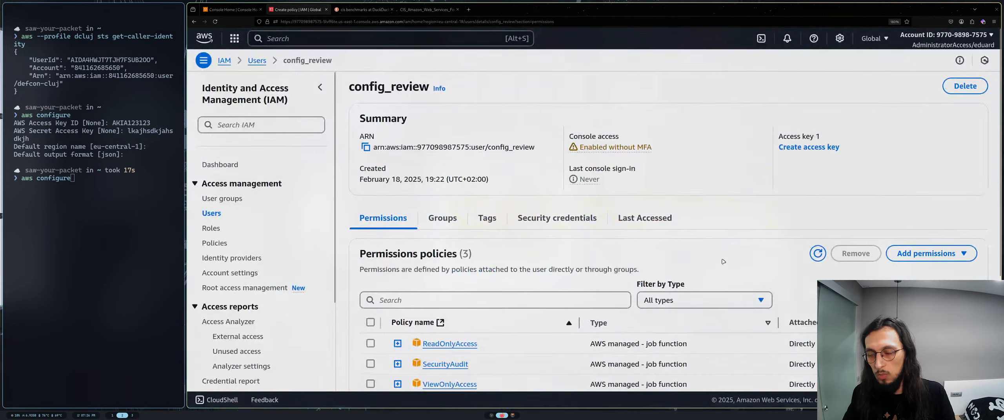
pyautogui.scroll(-3, 724, 261)
pyautogui.moveTo(478, 225); pyautogui.dragTo(440, 227)
pyautogui.click(493, 254)
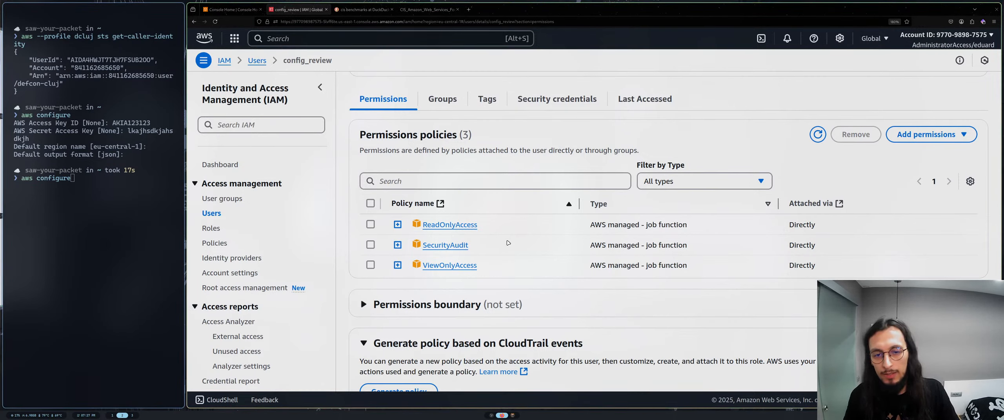
# Review the attached ReadOnlyAccess, SecurityAudit and ViewOnlyAccess policies in the permissions table
pyautogui.moveTo(508, 243); pyautogui.dragTo(422, 252)
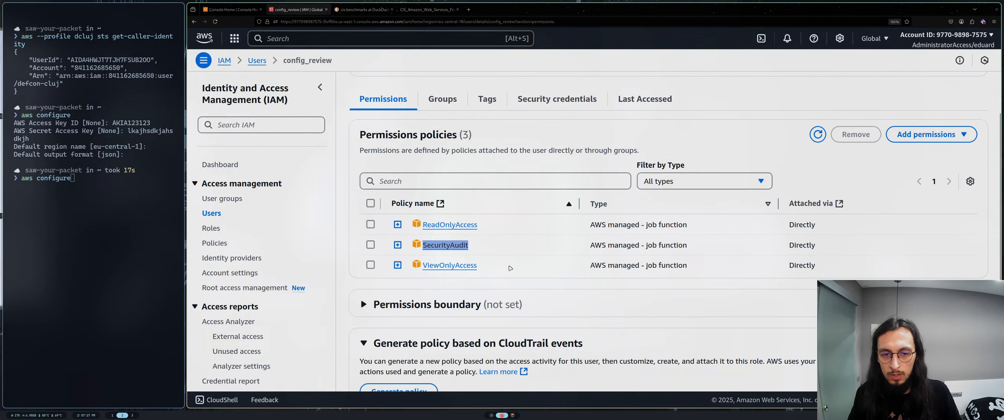
pyautogui.moveTo(510, 268); pyautogui.dragTo(424, 267)
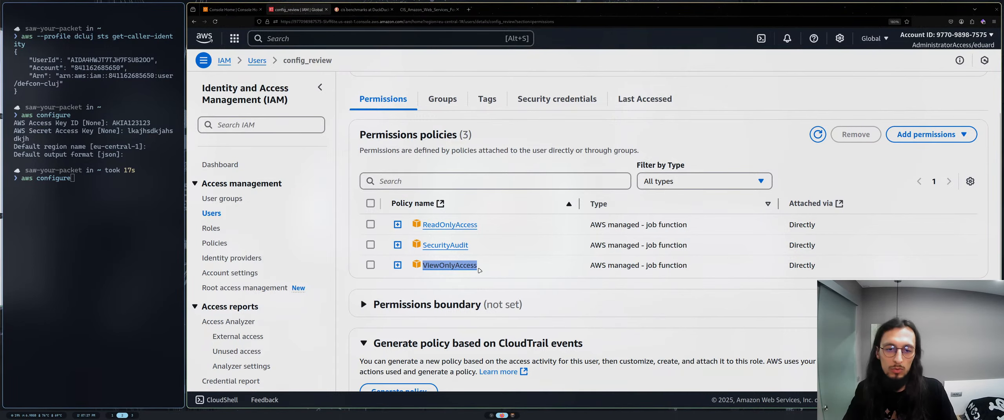
pyautogui.click(505, 273)
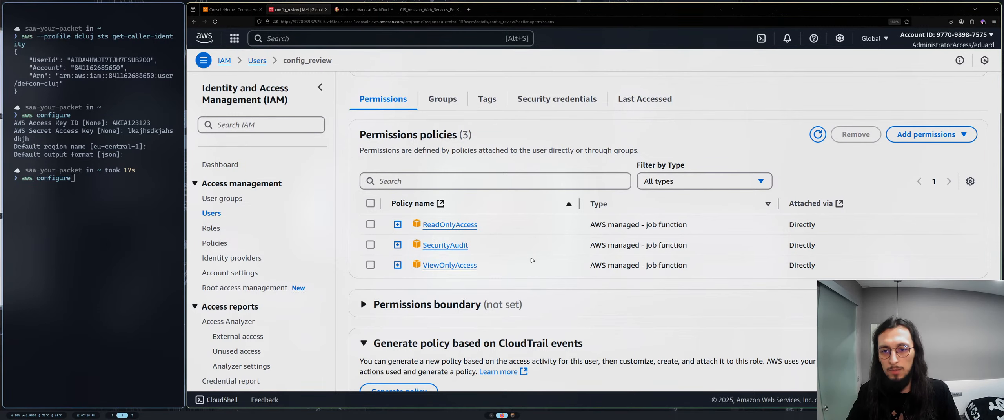
pyautogui.scroll(3, 424, 168)
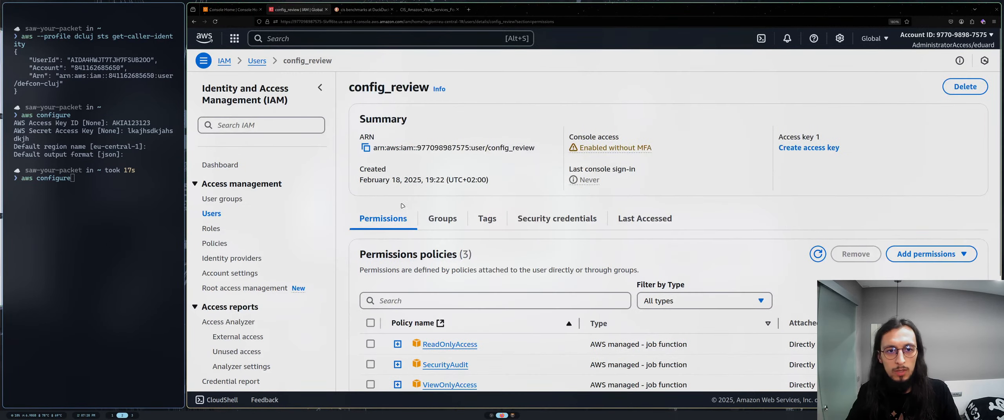
pyautogui.scroll(-2, 427, 149)
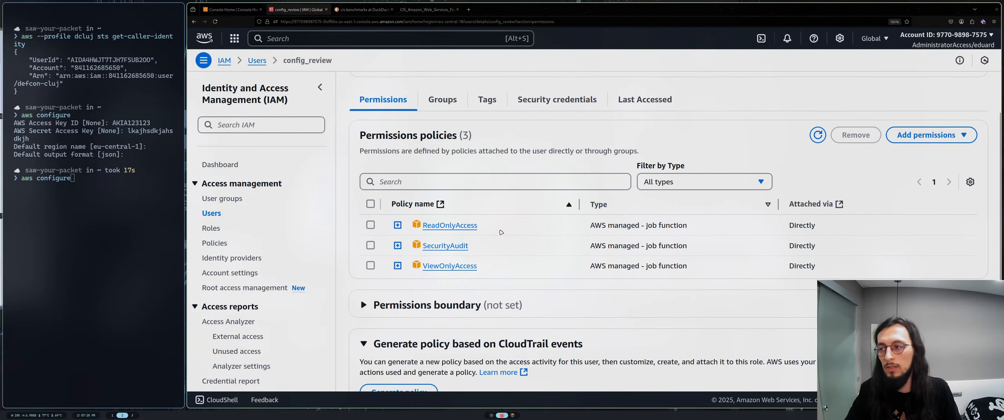
pyautogui.moveTo(495, 232); pyautogui.dragTo(424, 229)
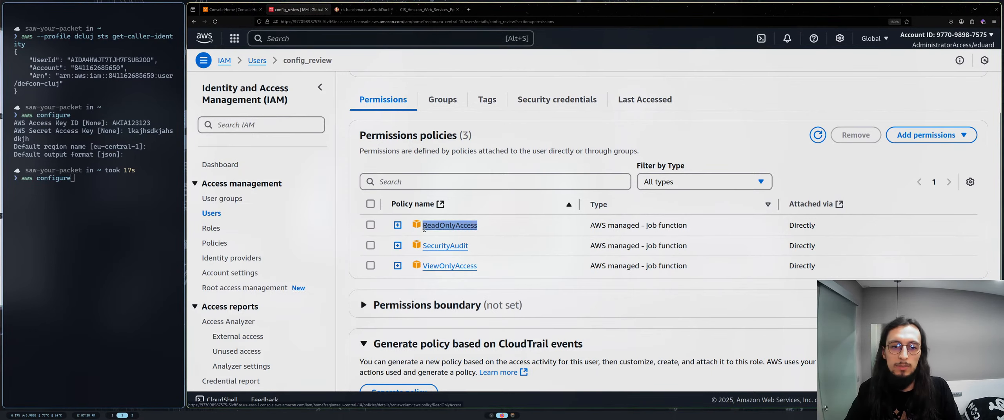
pyautogui.click(503, 232)
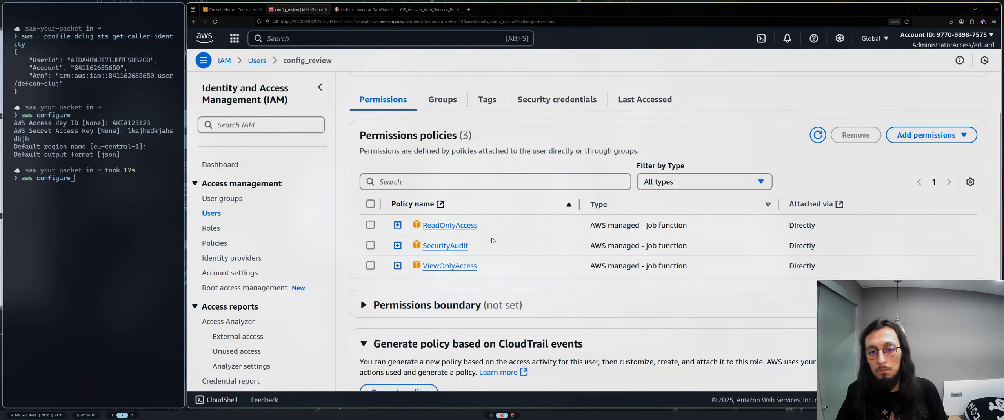
pyautogui.moveTo(484, 228); pyautogui.dragTo(420, 231)
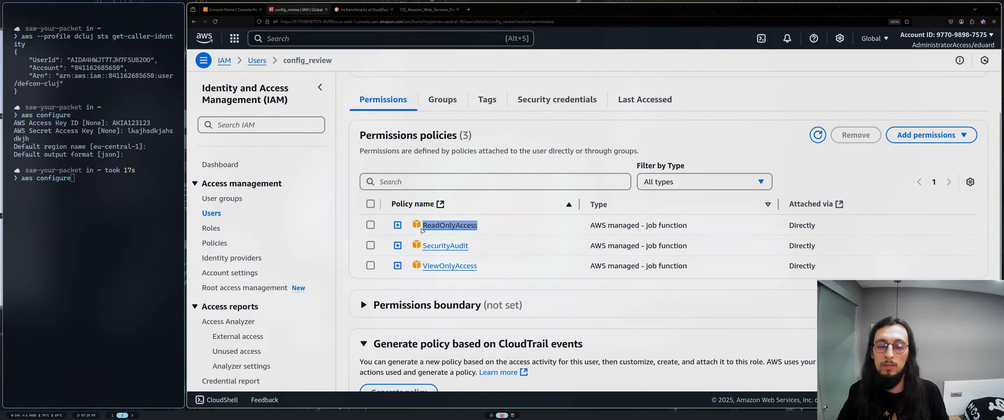
# Detach SecurityAudit and ViewOnlyAccess from config_review and dismiss the removal notice
pyautogui.click(371, 246)
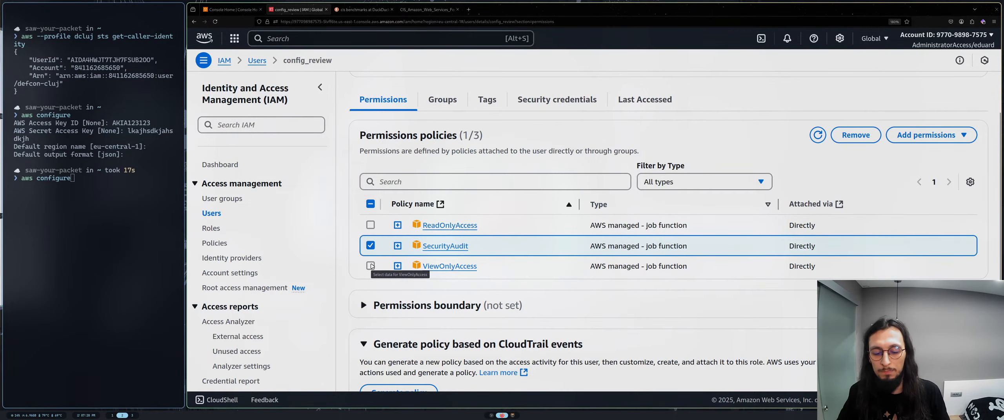
pyautogui.click(371, 266)
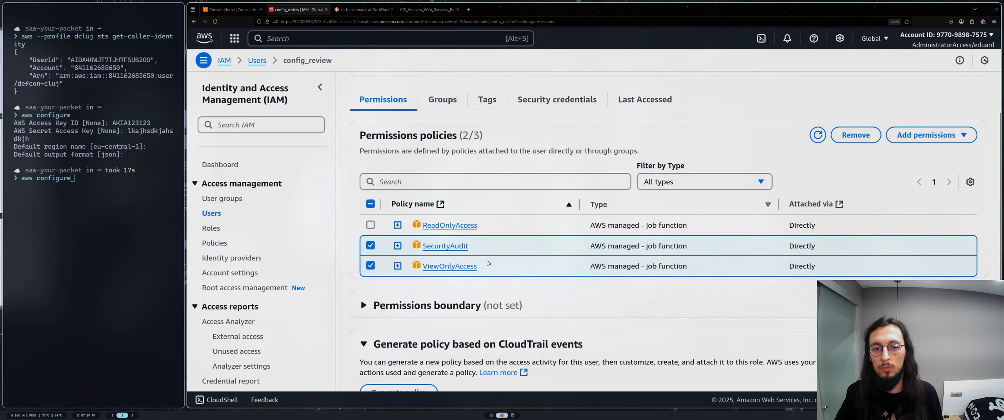
pyautogui.click(856, 135)
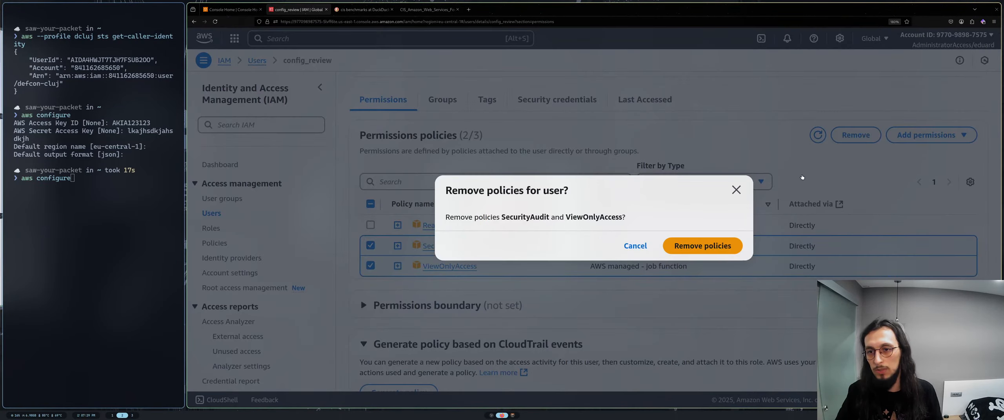
pyautogui.click(712, 248)
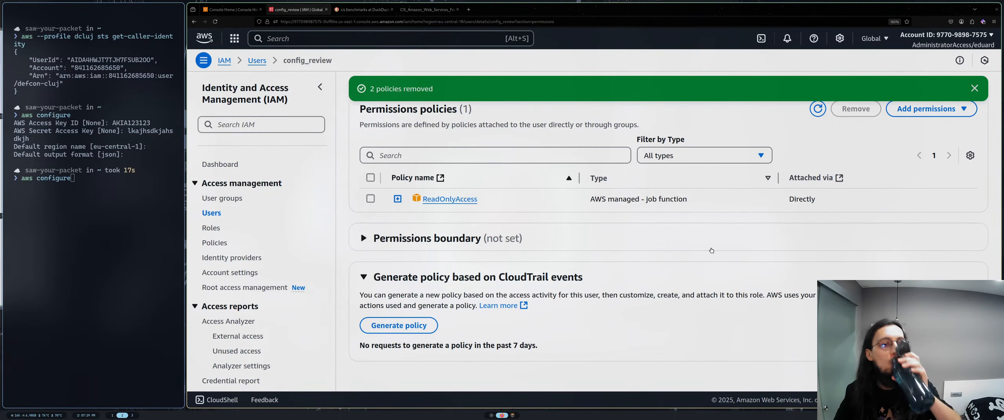
pyautogui.click(975, 88)
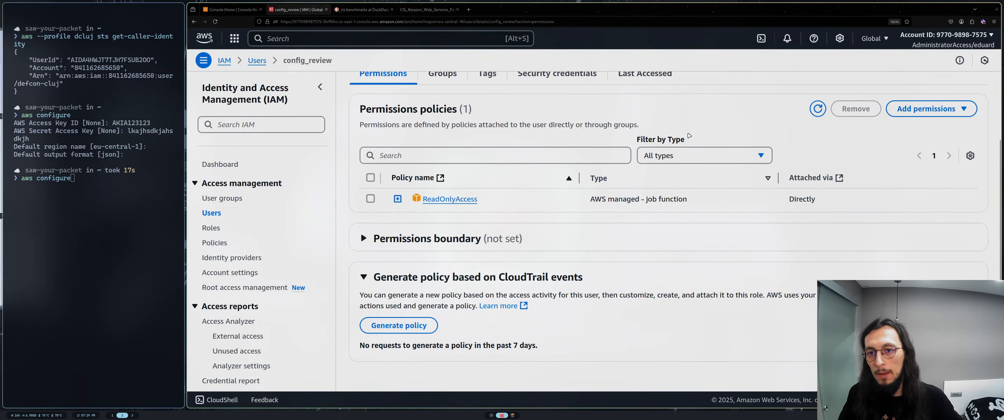
# Go to config_review's Security credentials and start creating a new access key
pyautogui.scroll(4, 689, 136)
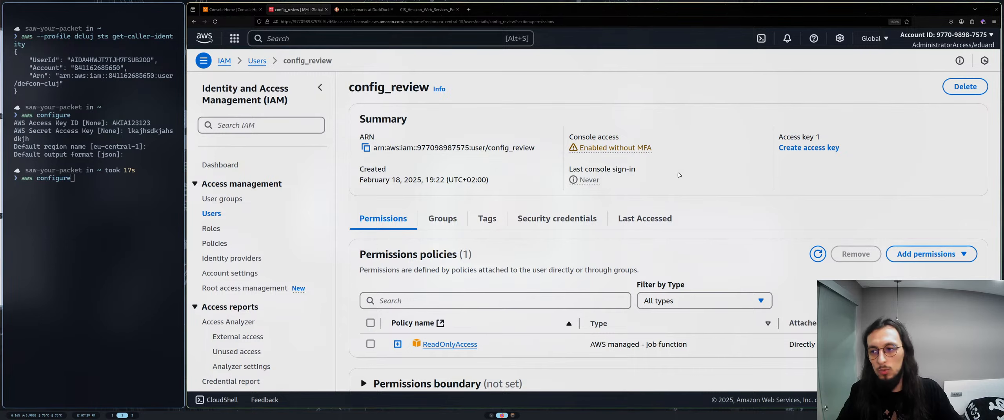
pyautogui.click(565, 222)
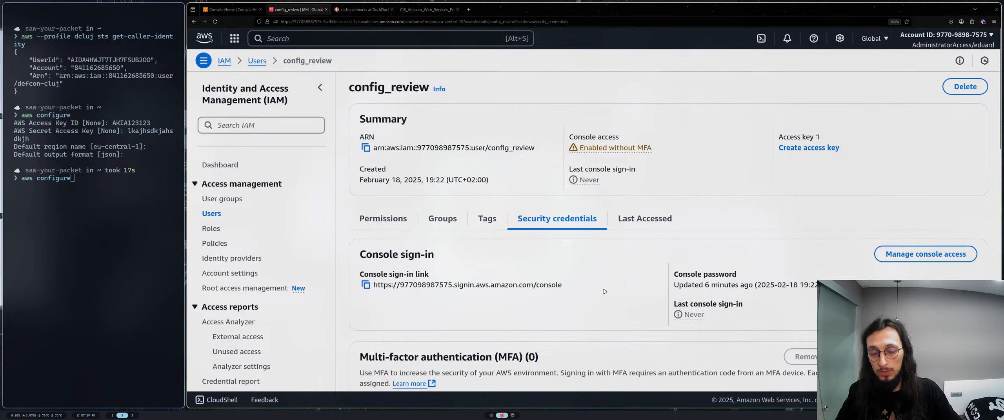
pyautogui.moveTo(565, 286); pyautogui.dragTo(373, 282)
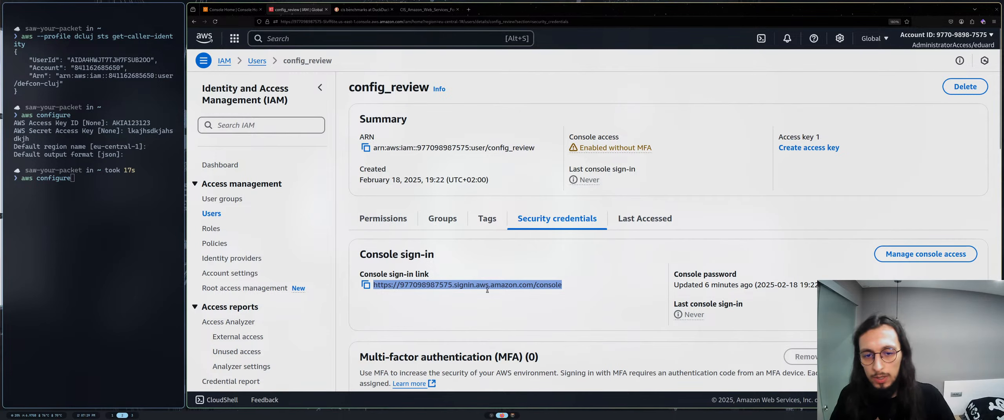
pyautogui.scroll(-3, 584, 300)
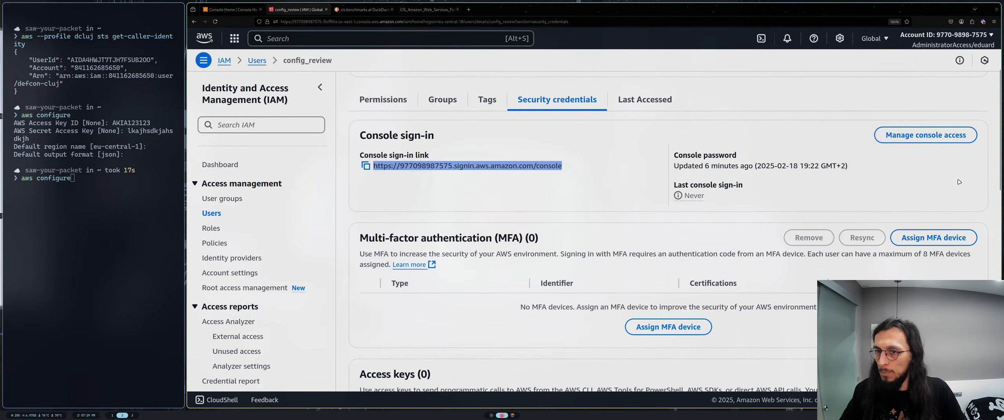
pyautogui.click(778, 203)
pyautogui.scroll(-5, 706, 235)
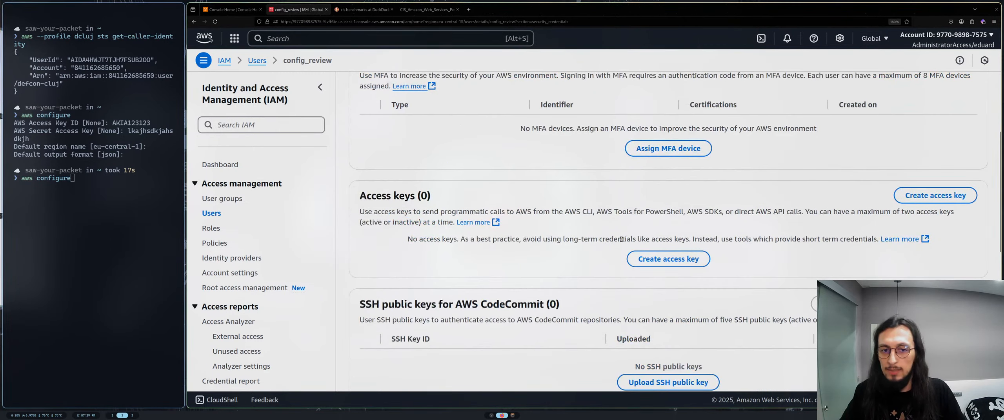
pyautogui.click(663, 260)
# Choose Command Line Interface (CLI) as the access key use case and acknowledge the recommendation
pyautogui.scroll(-2, 506, 227)
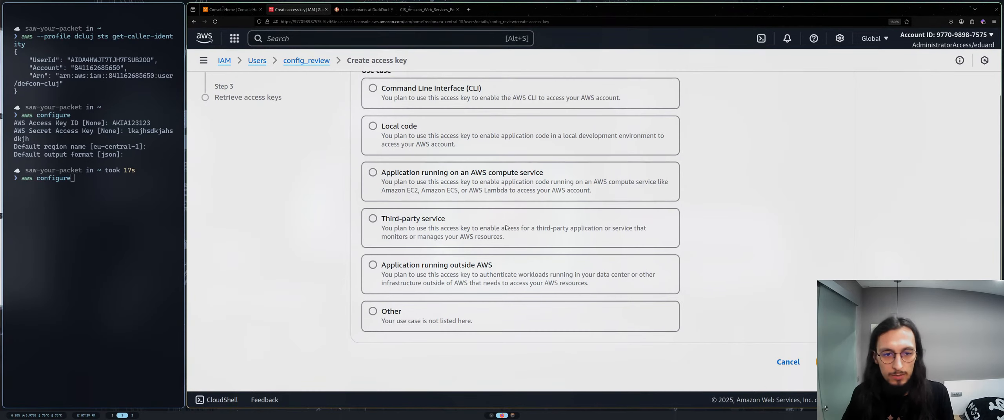
pyautogui.scroll(2, 439, 274)
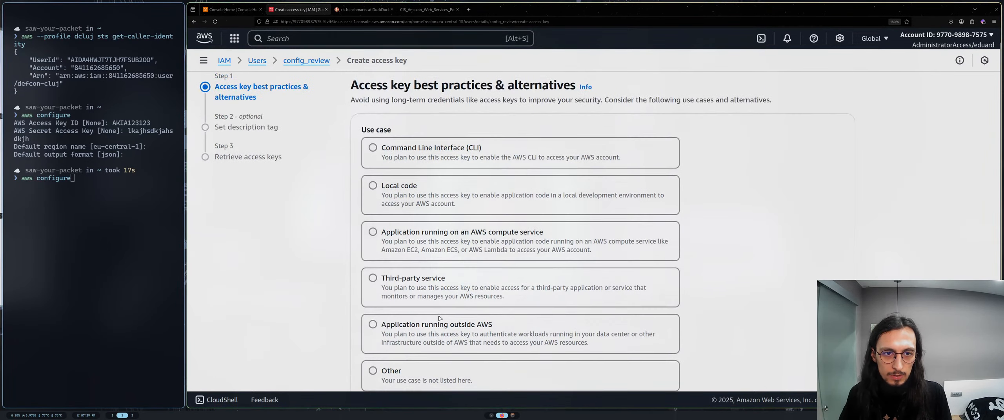
pyautogui.scroll(-2, 440, 275)
pyautogui.click(440, 318)
pyautogui.scroll(-3, 584, 279)
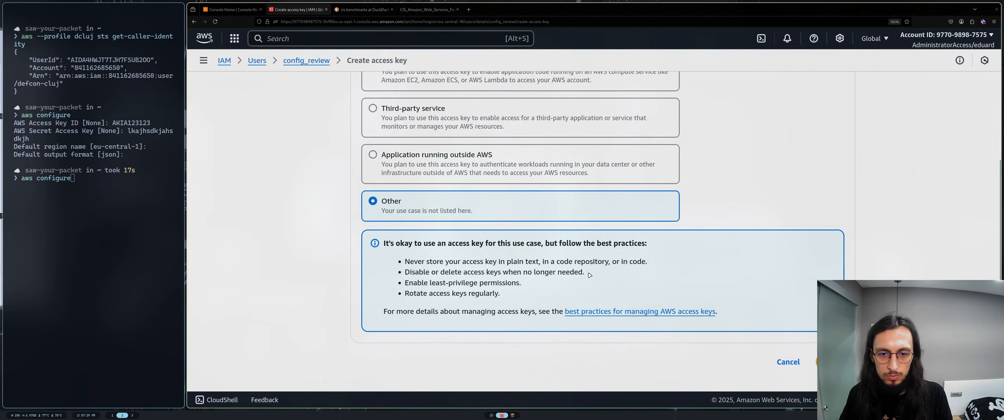
pyautogui.scroll(5, 553, 247)
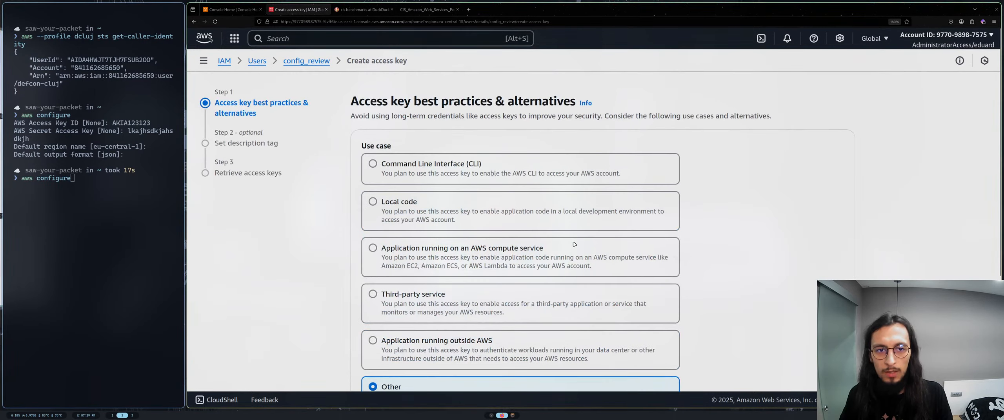
pyautogui.click(417, 169)
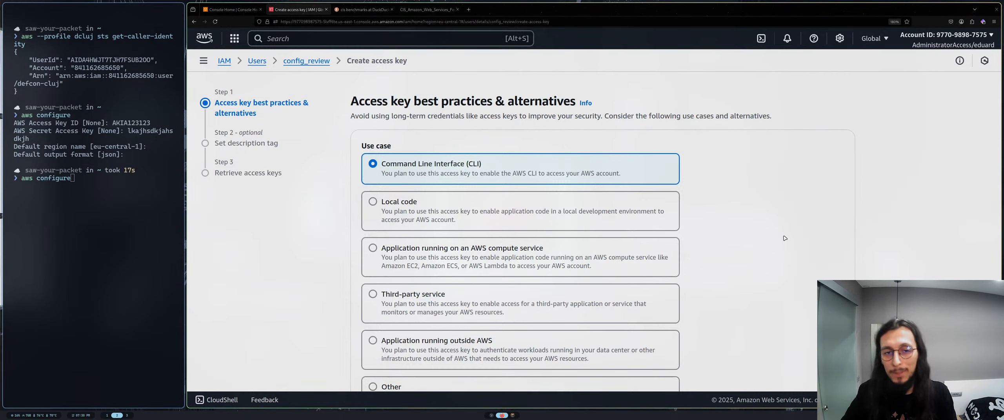
pyautogui.scroll(-4, 784, 238)
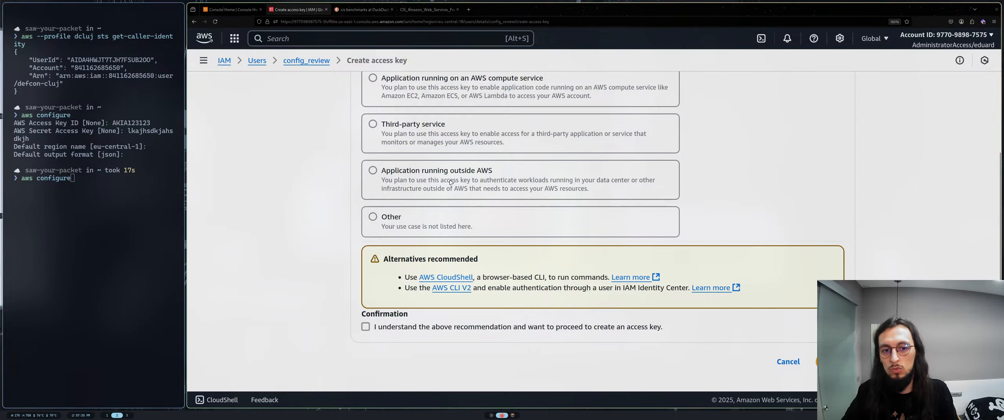
pyautogui.click(453, 328)
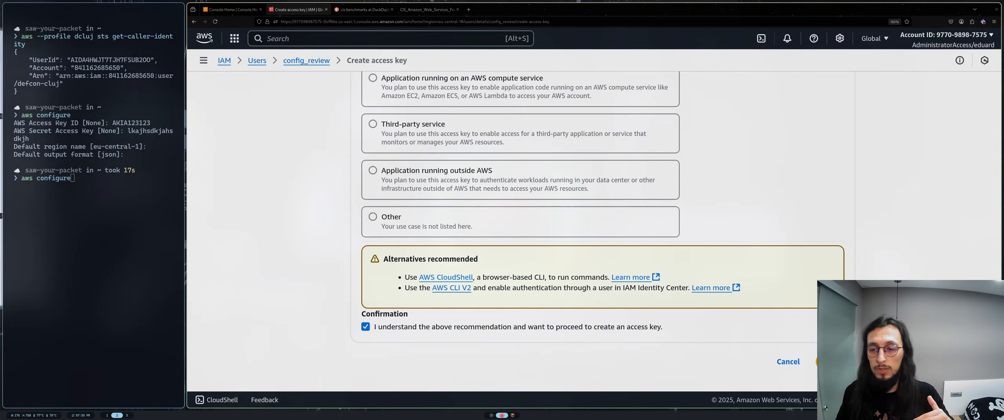
# Create the access key without a description tag and widen the terminal window
pyautogui.click(835, 362)
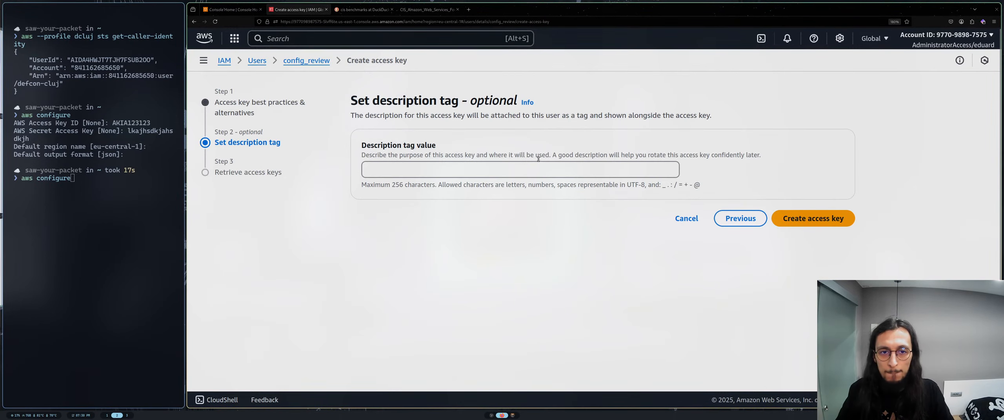
pyautogui.click(811, 218)
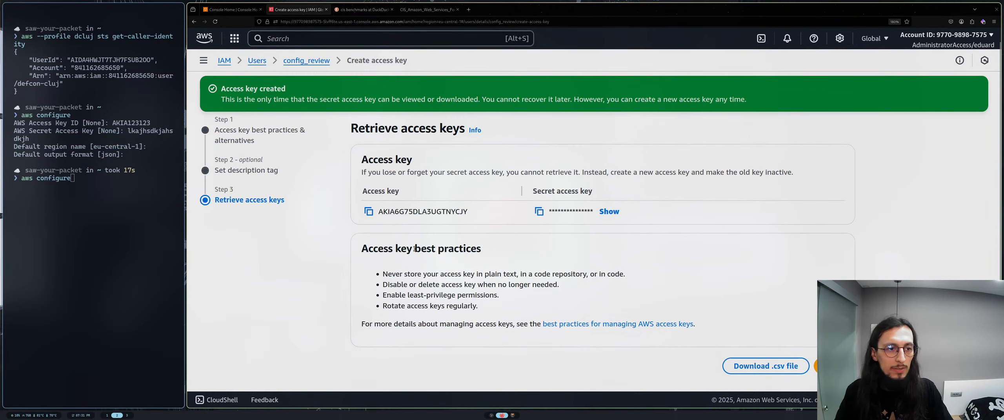
pyautogui.moveTo(199, 254); pyautogui.dragTo(326, 244)
# Run aws --profile cr configure and paste in the new access key ID and secret
pyautogui.hotkey('ctrl', 'c')
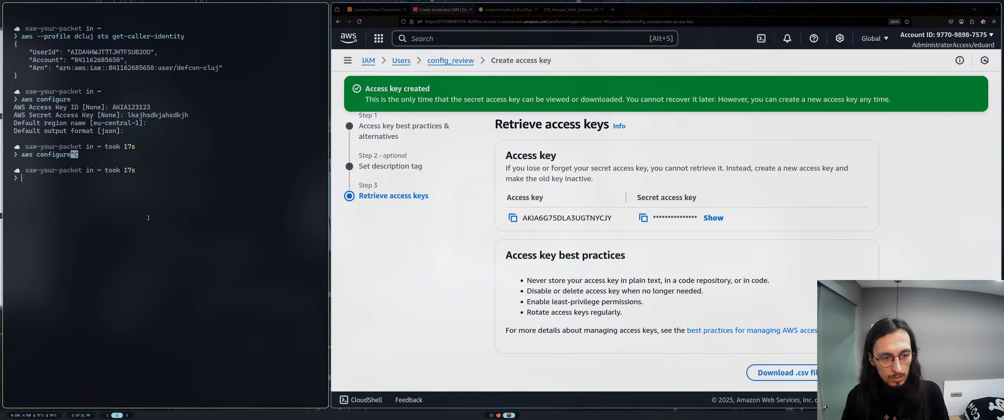
pyautogui.write('aws --profile ')
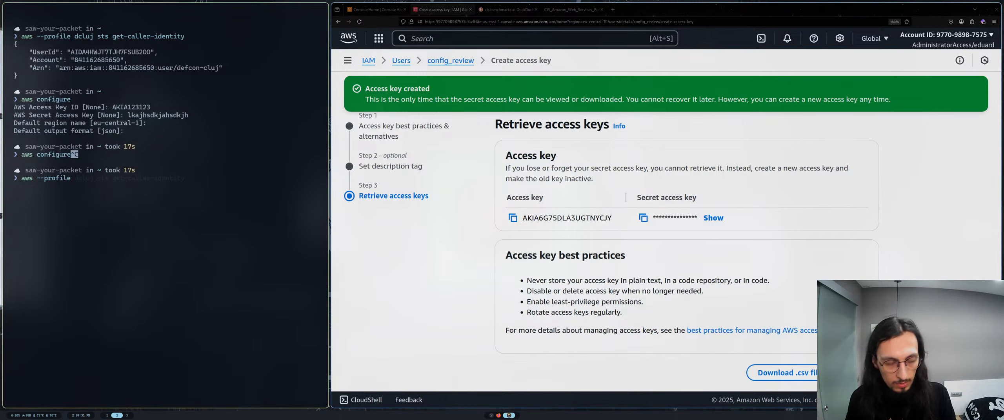
pyautogui.write('cr')
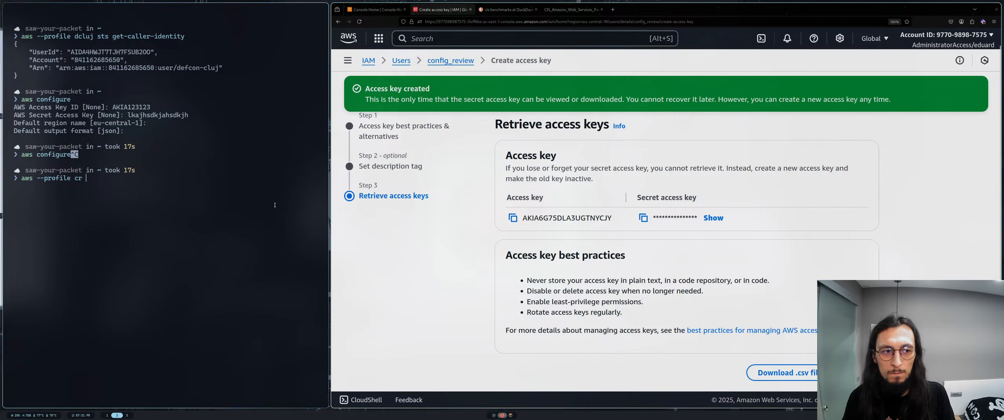
pyautogui.write(' configure')
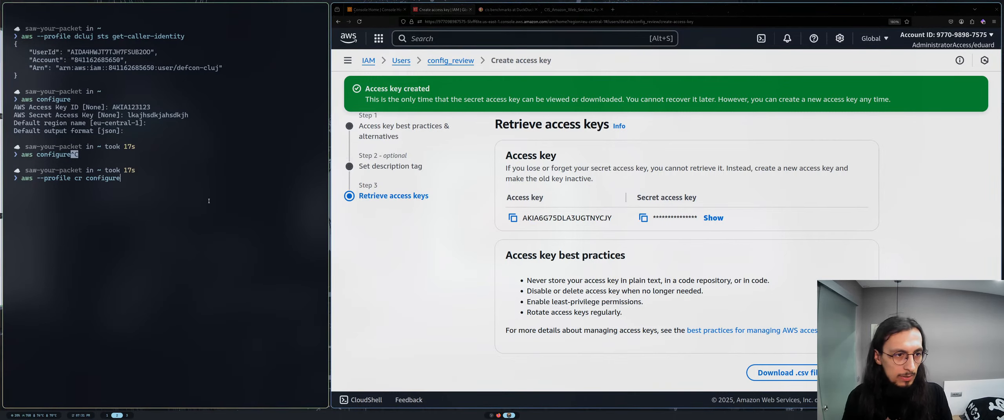
pyautogui.press('Return')
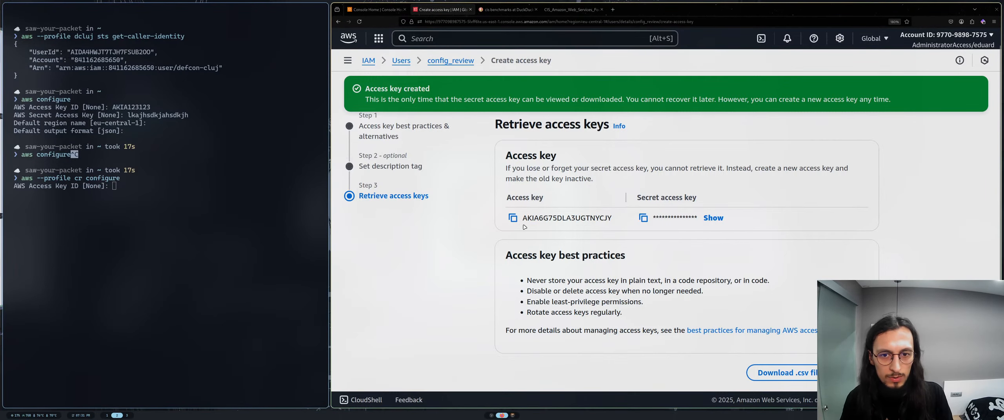
pyautogui.click(513, 219)
pyautogui.hotkey('ctrl', 'shift', 'v')
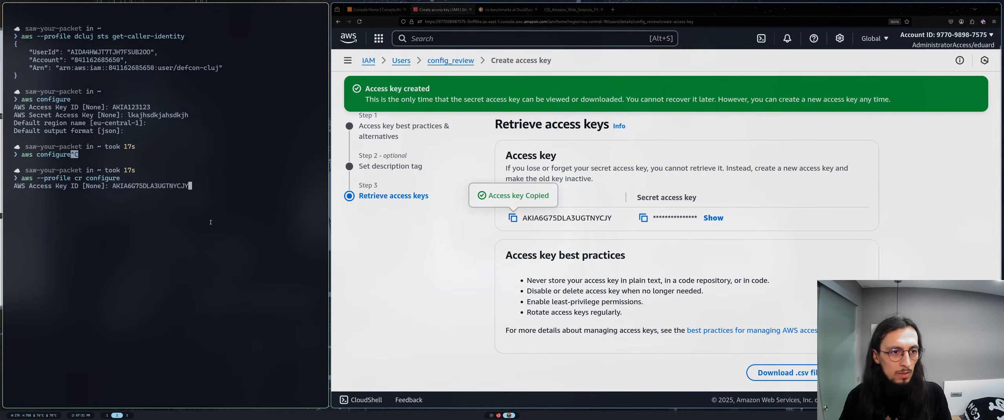
pyautogui.press('Return')
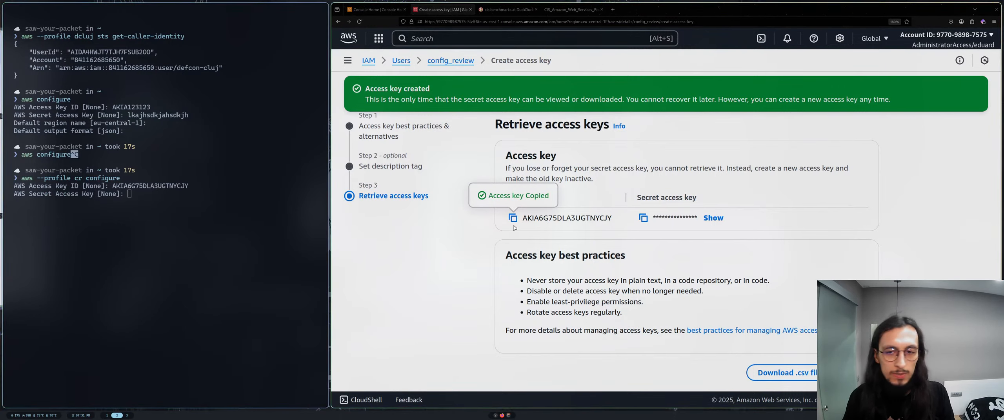
pyautogui.click(646, 219)
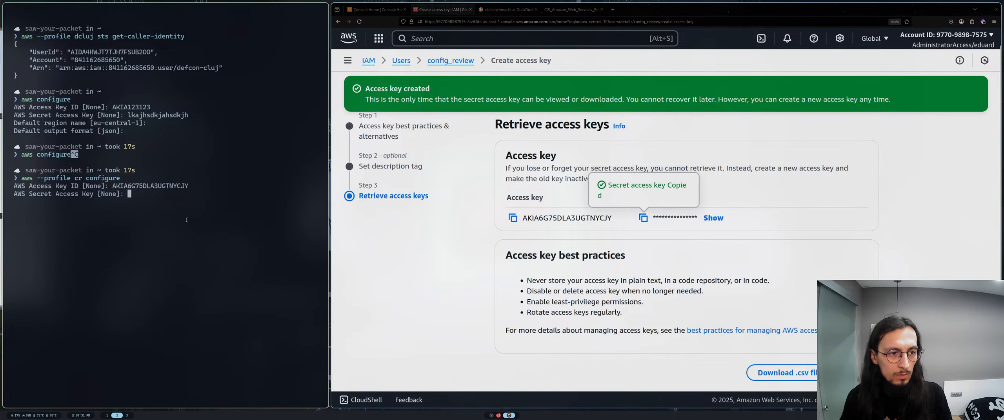
pyautogui.hotkey('ctrl', 'shift', 'v')
pyautogui.press('Return')
# Set region eu-central-1 and json output, then run aws --profile cr sts get-caller-identity
pyautogui.write('eu-central')
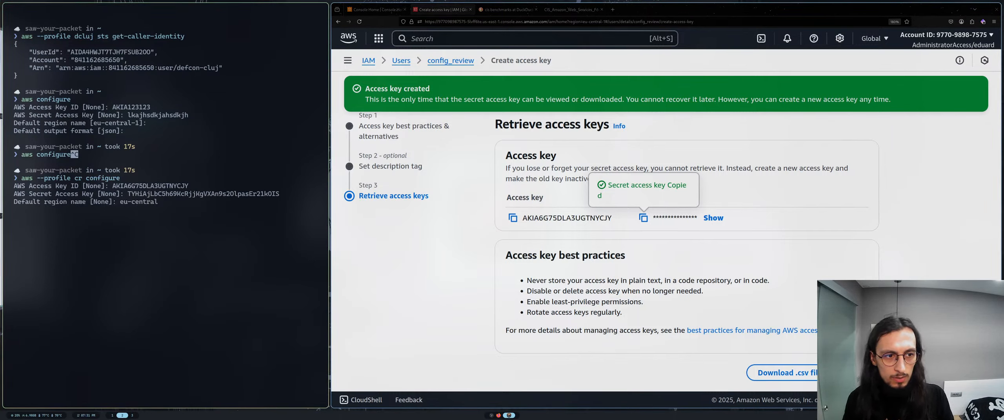
pyautogui.write('-1')
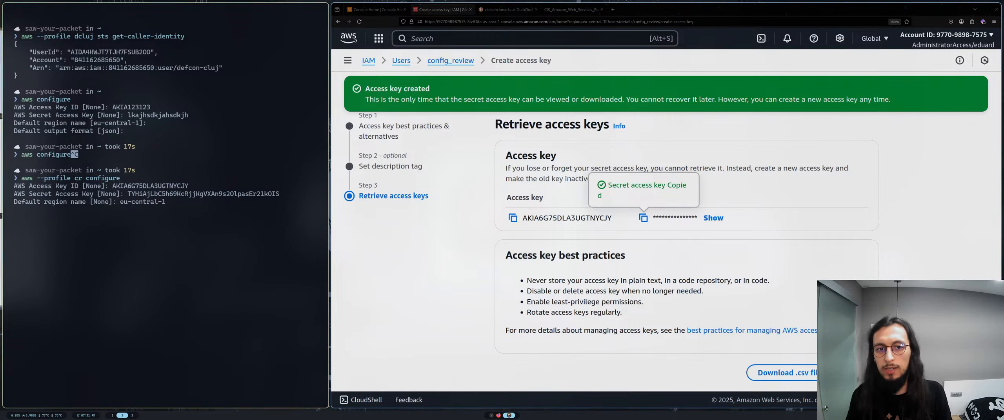
pyautogui.press('Return')
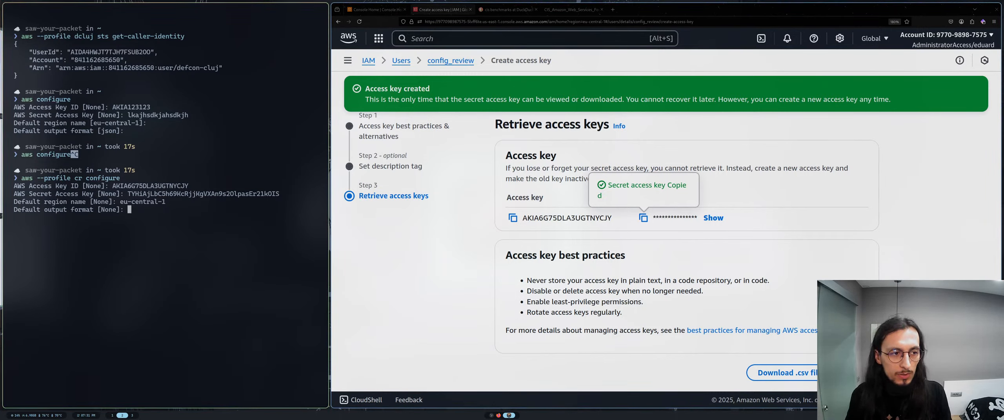
pyautogui.write('json')
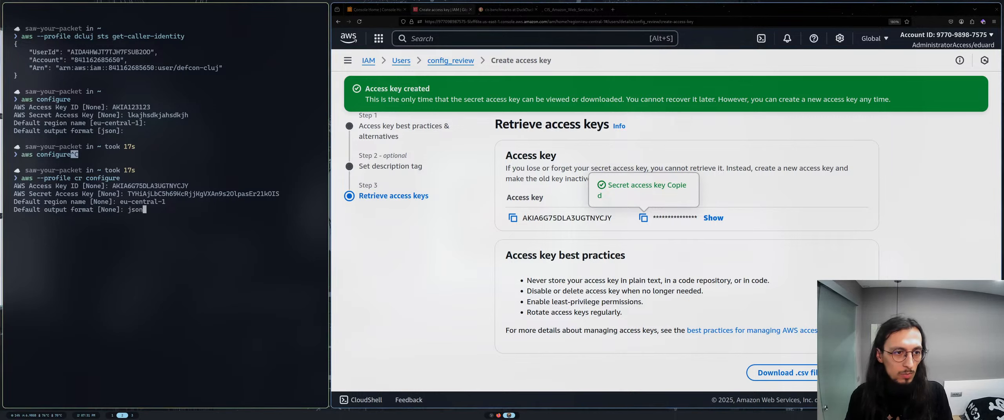
pyautogui.press('Return')
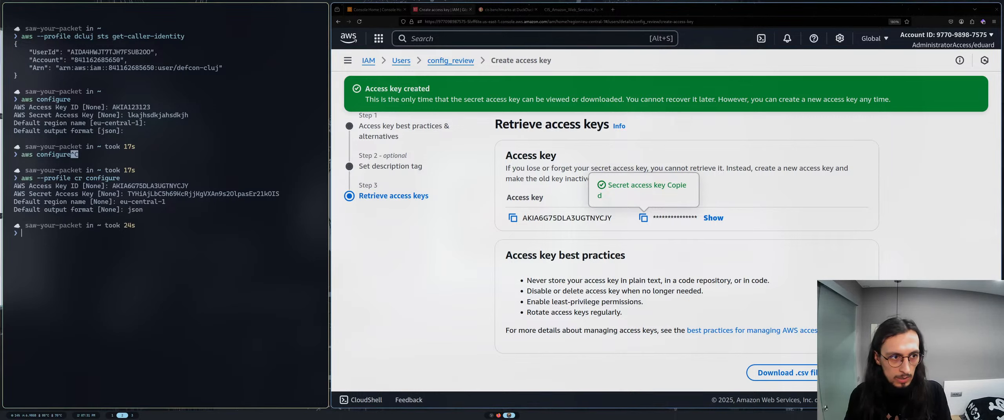
pyautogui.write('aws --prof')
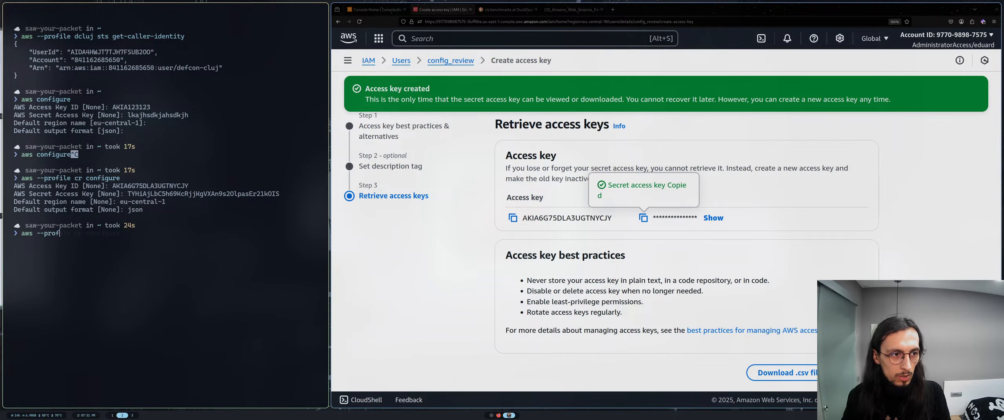
pyautogui.write('ile cr')
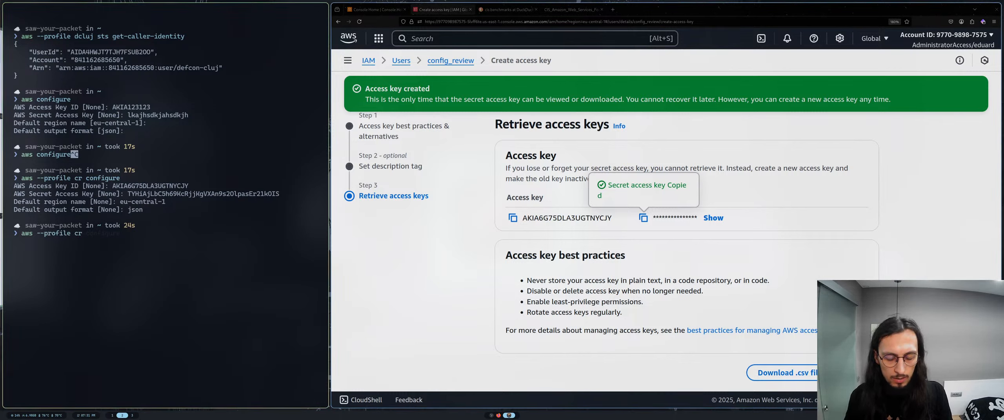
pyautogui.write(' sts get')
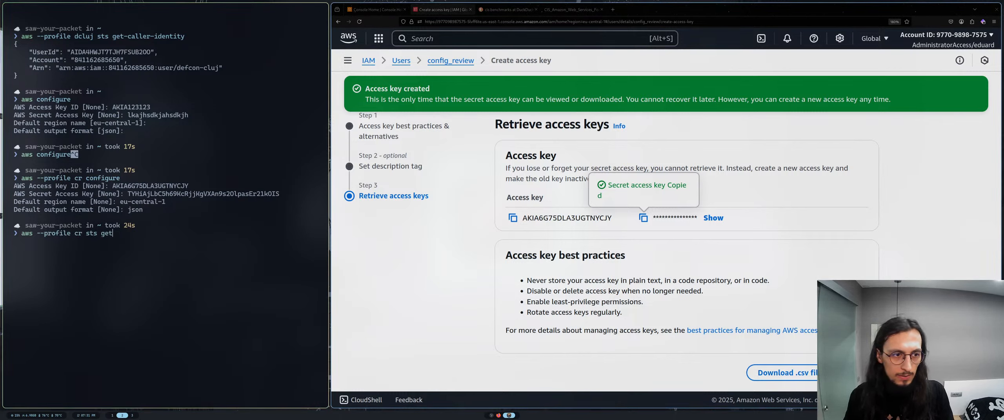
pyautogui.write('-caller')
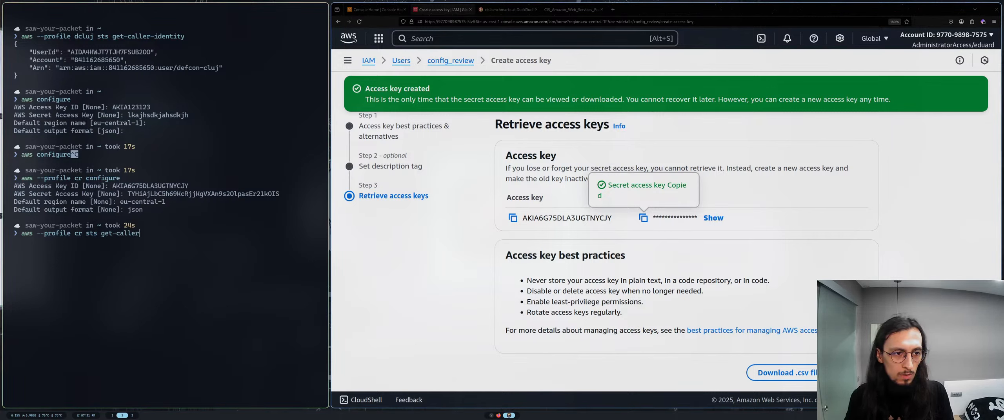
pyautogui.write('-identity')
pyautogui.press('Return')
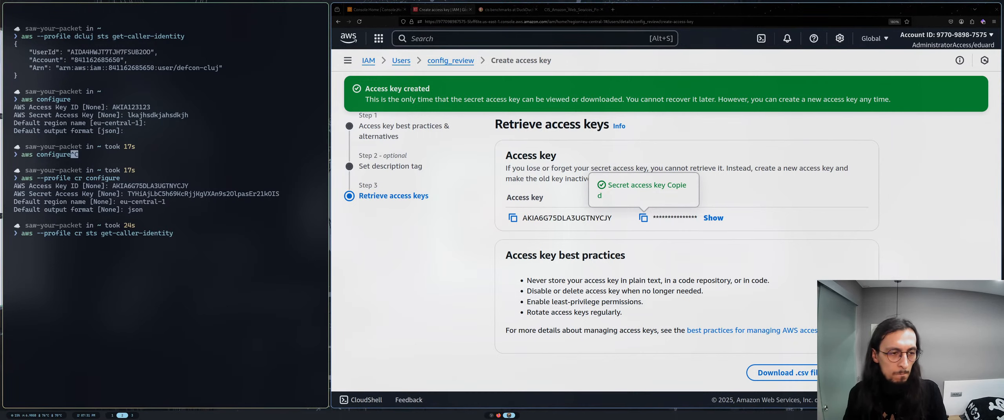
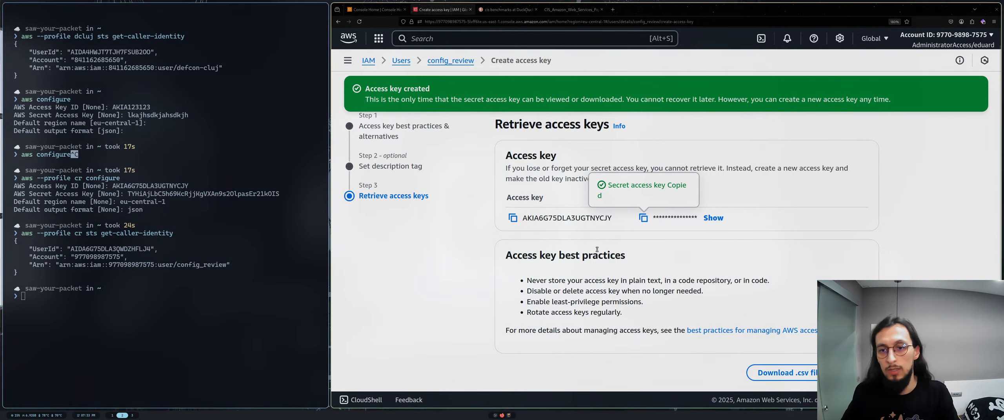
# Finish the access key wizard without downloading the secret key, then clear the terminal
pyautogui.click(860, 373)
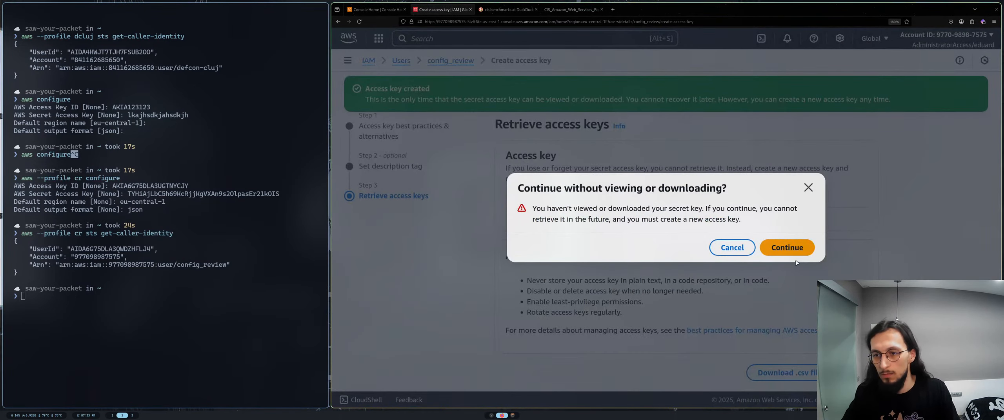
pyautogui.click(795, 253)
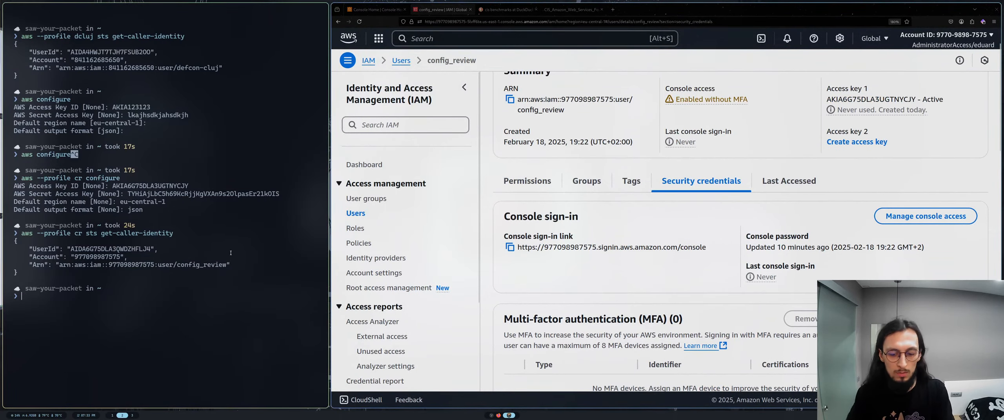
pyautogui.write('clear')
pyautogui.press('Return')
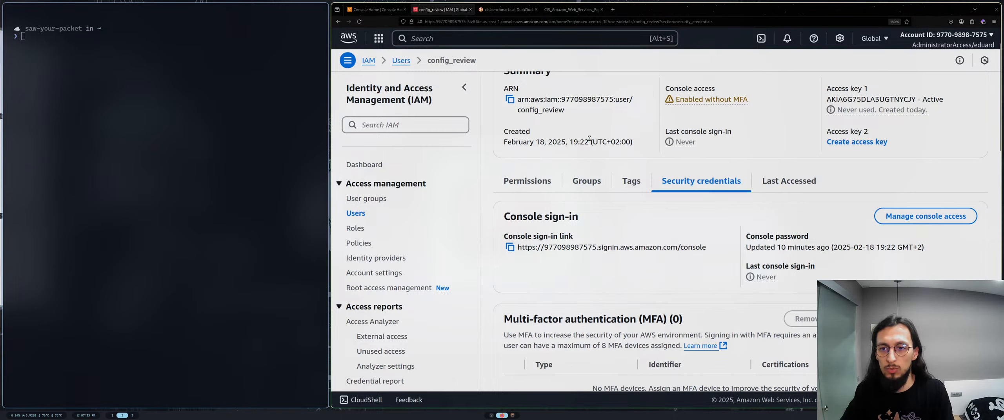
# Go to the IAM Roles list and start creating a new role
pyautogui.click(354, 230)
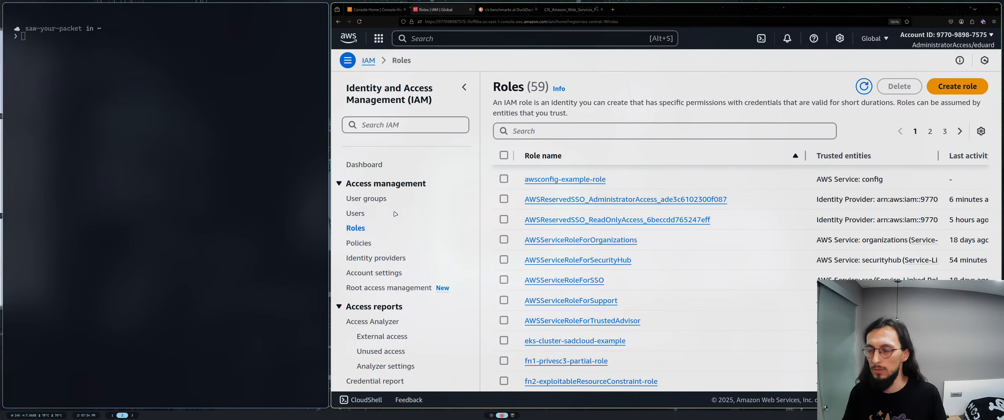
pyautogui.click(946, 87)
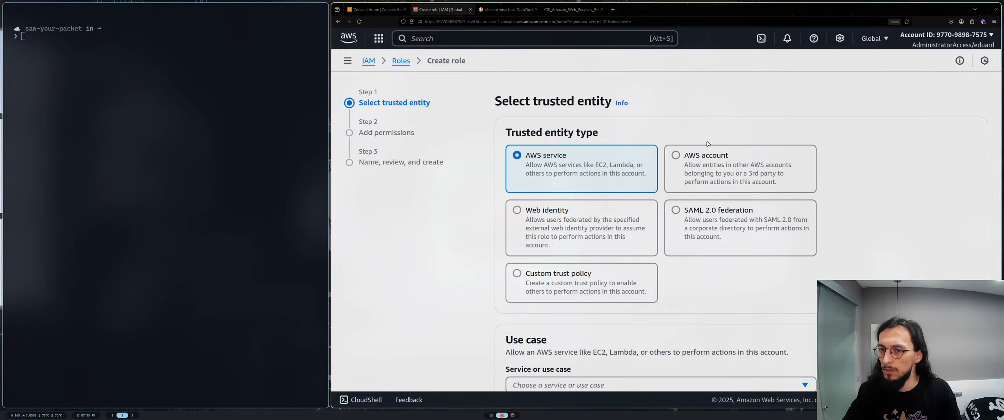
# Choose AWS account as the trusted entity type, specifically Another AWS account
pyautogui.click(695, 156)
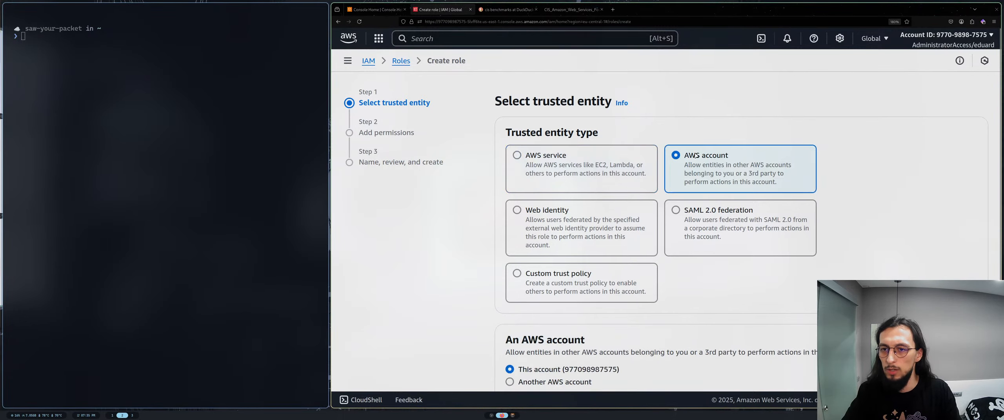
pyautogui.scroll(-3, 685, 158)
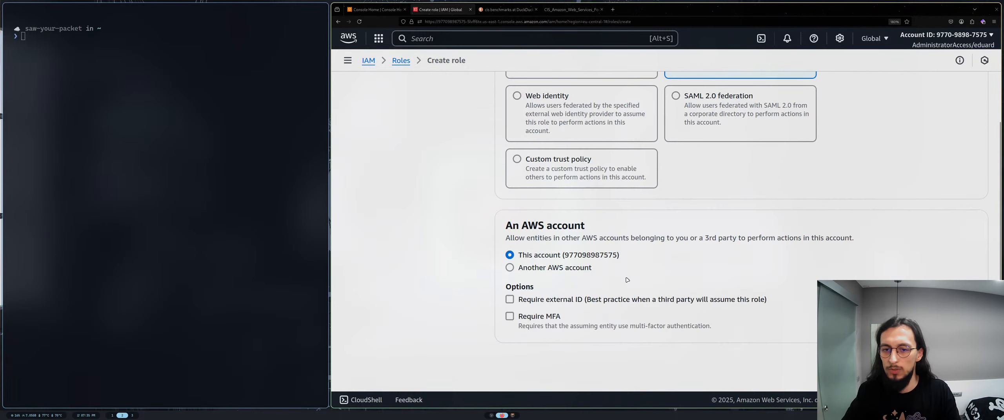
pyautogui.moveTo(503, 230); pyautogui.dragTo(587, 228)
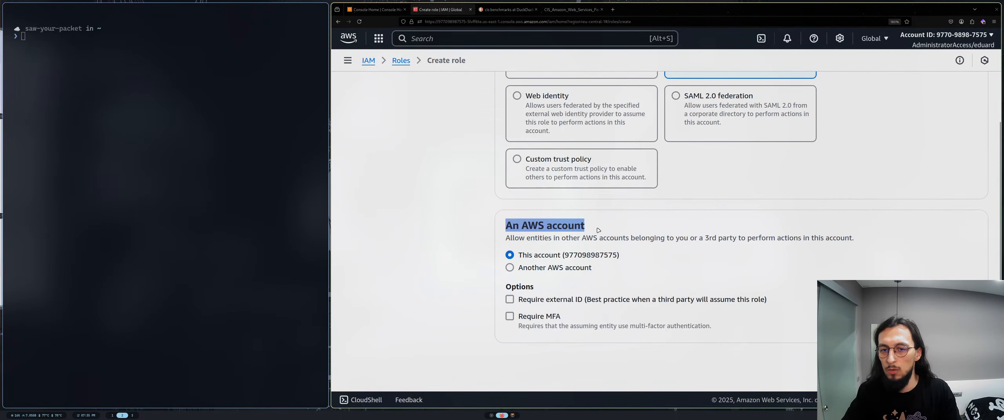
pyautogui.click(600, 227)
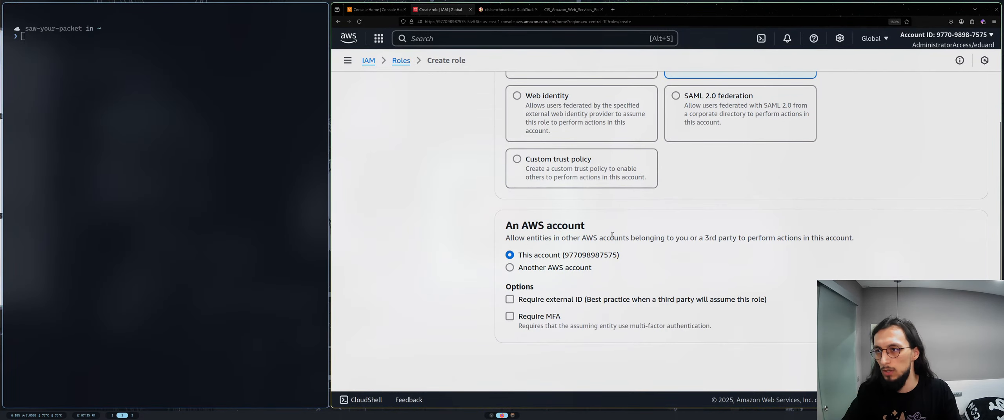
pyautogui.click(554, 268)
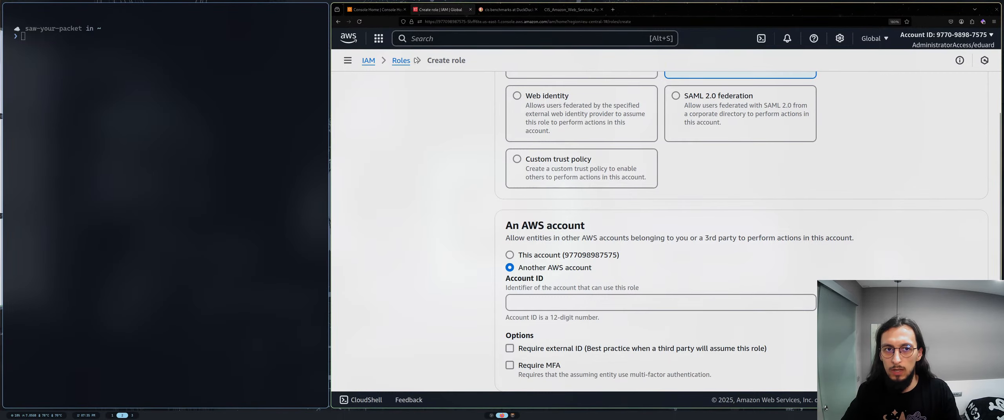
# Copy the other session's account ID from its Console Home account menu
pyautogui.click(375, 9)
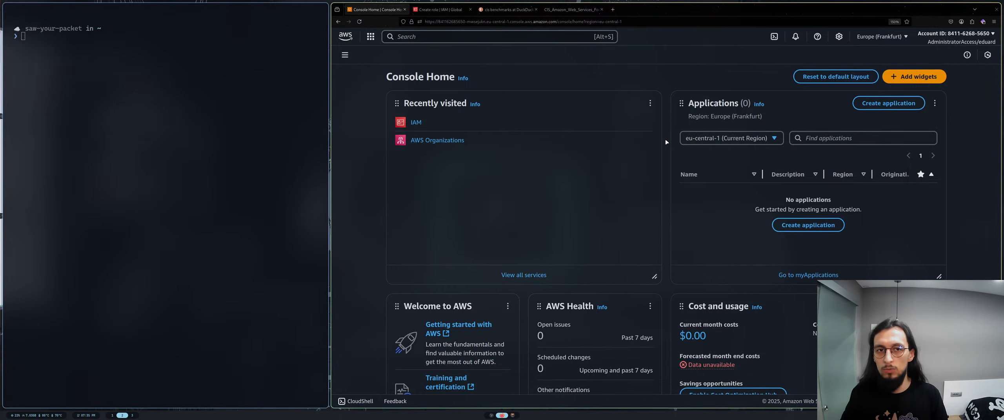
pyautogui.hotkey('ctrl', 'Tab')
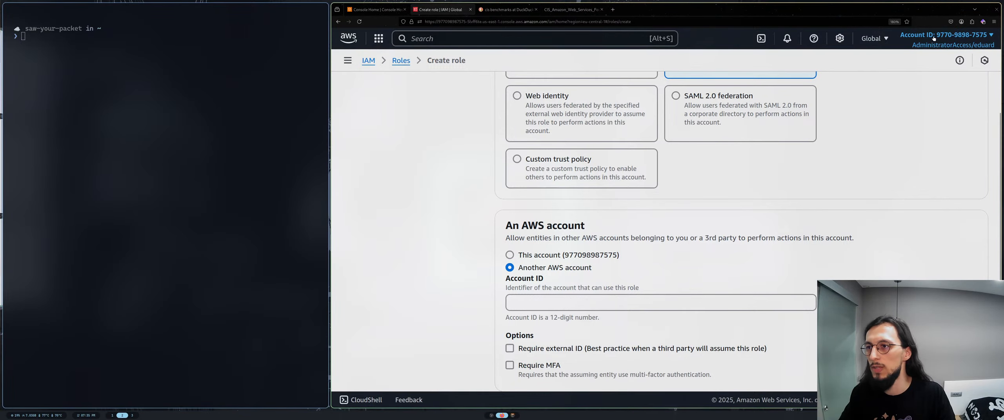
pyautogui.click(958, 37)
pyautogui.click(468, 165)
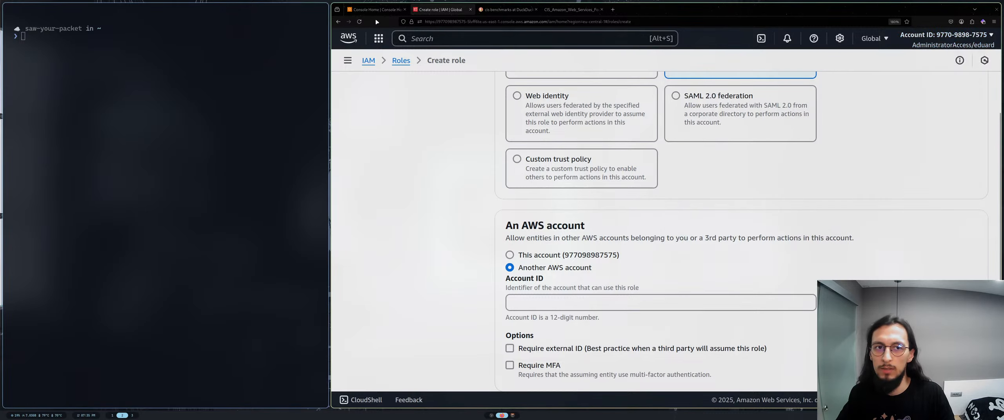
pyautogui.click(375, 9)
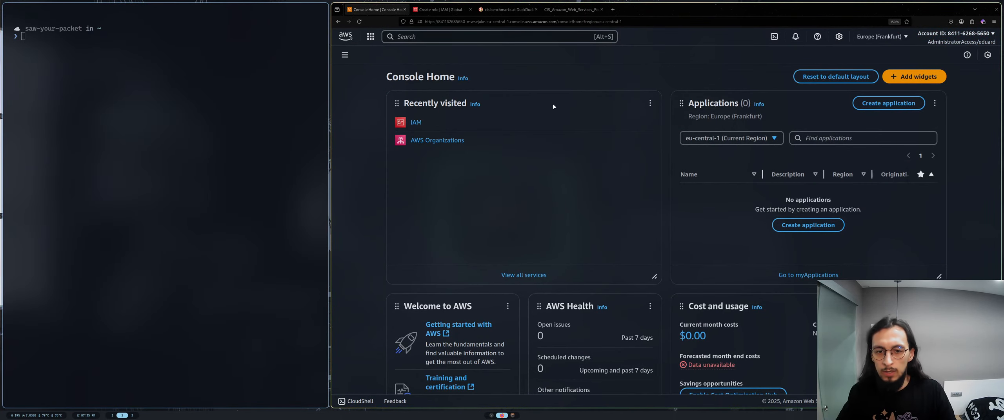
pyautogui.click(969, 36)
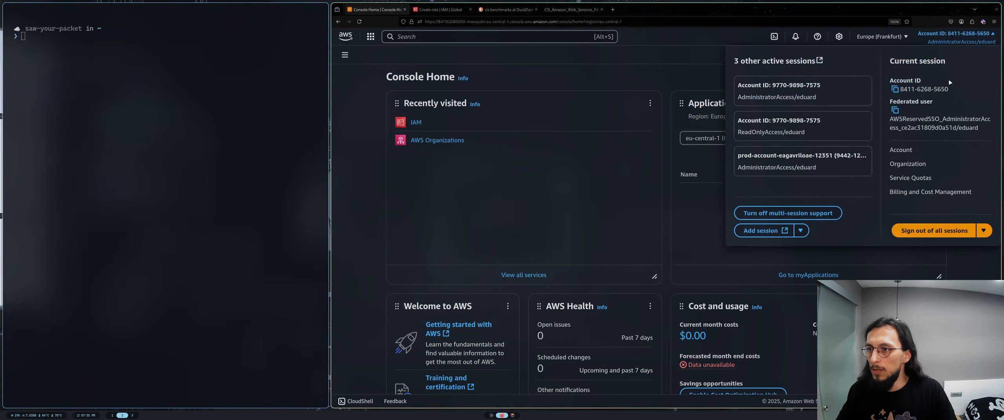
pyautogui.click(895, 90)
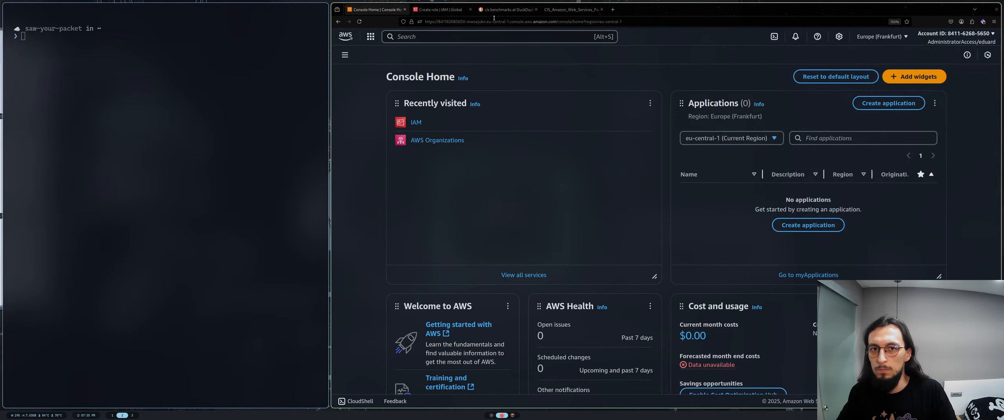
pyautogui.click(439, 9)
pyautogui.click(563, 304)
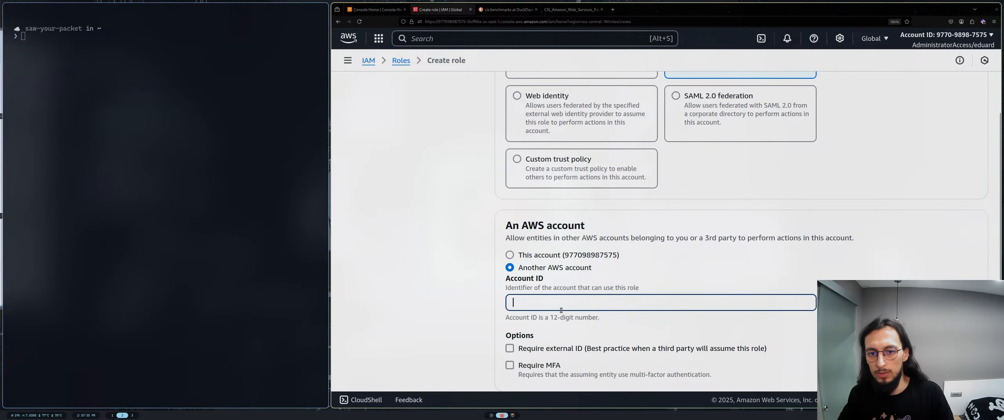
# Paste the copied ID as the trusted account ID and continue to Add permissions
pyautogui.hotkey('ctrl', 'v')
pyautogui.moveTo(569, 308); pyautogui.dragTo(502, 302)
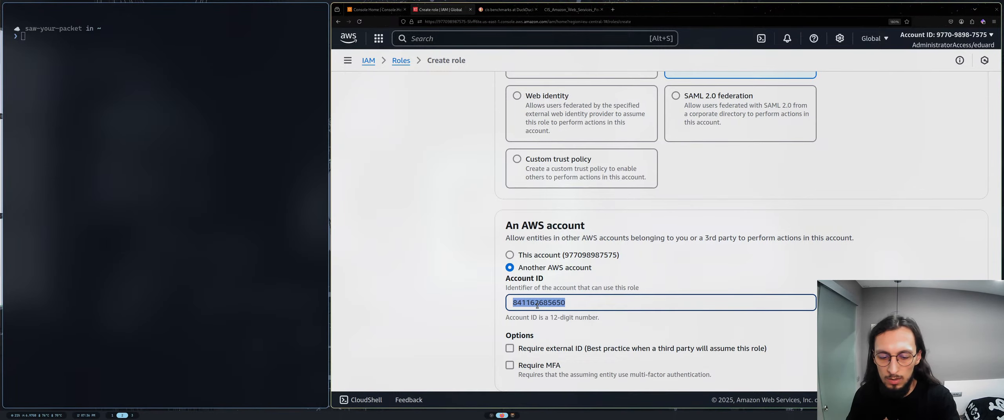
pyautogui.scroll(-1, 537, 305)
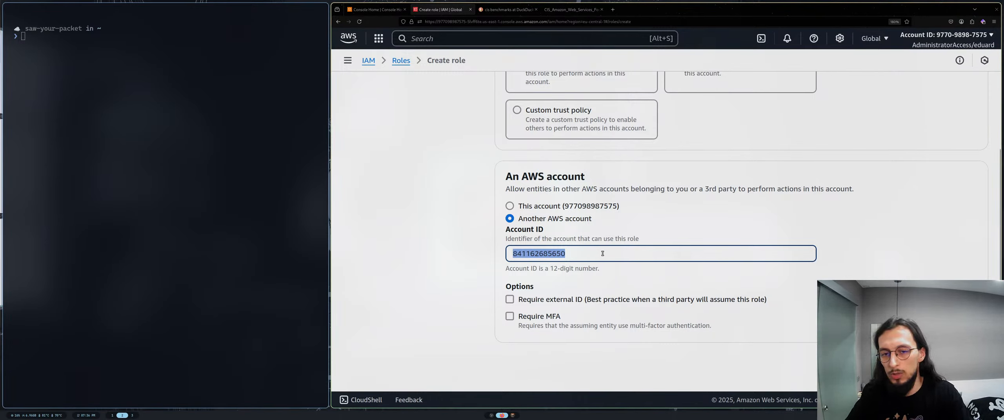
pyautogui.click(580, 257)
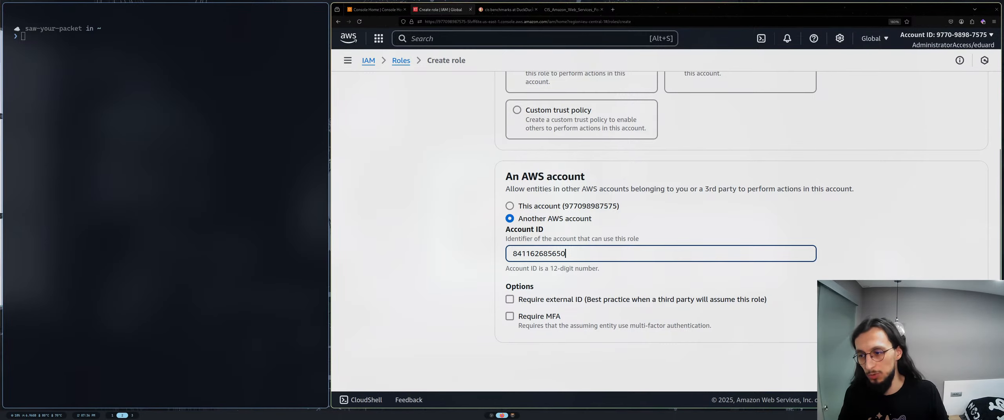
pyautogui.click(970, 362)
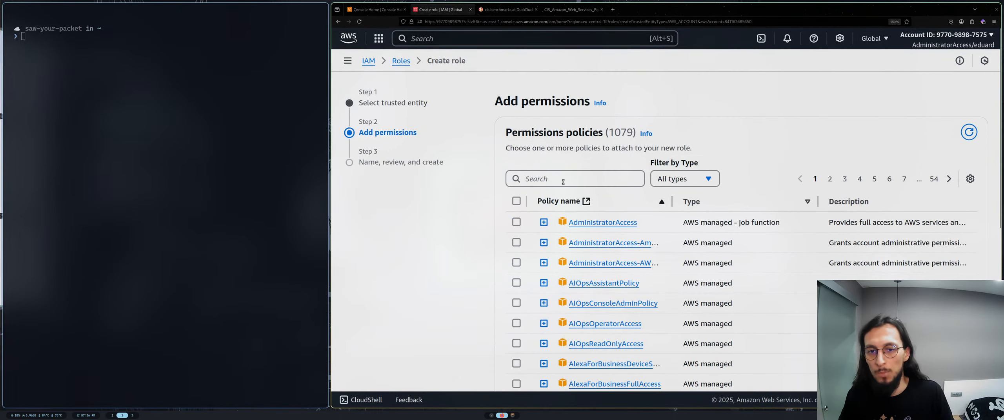
# Search for readonlyaccess, attach the ReadOnlyAccess policy, and continue to the review step
pyautogui.click(563, 182)
pyautogui.write('readonl')
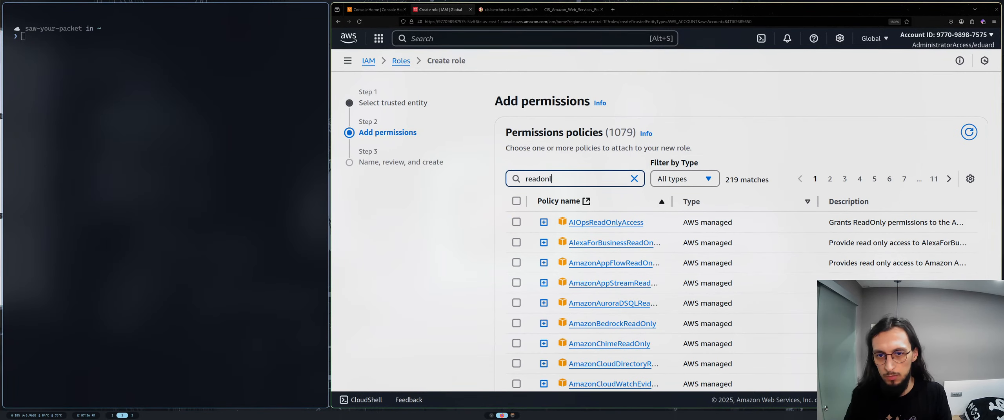
pyautogui.write('yaccess')
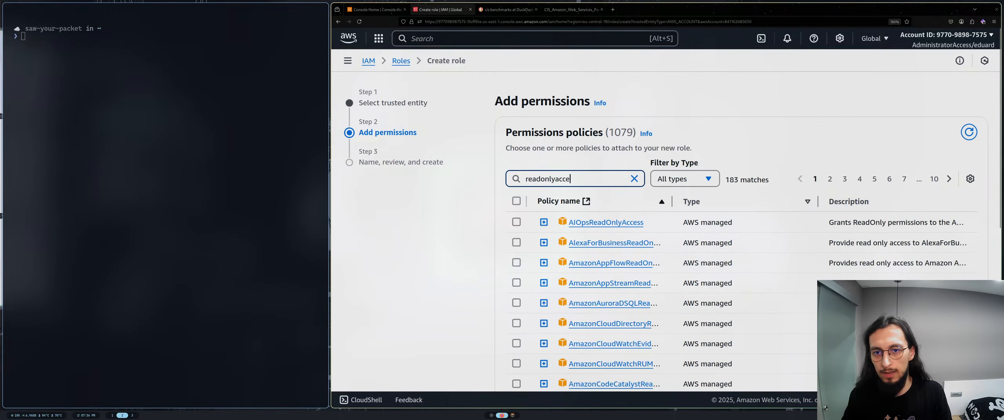
pyautogui.click(616, 201)
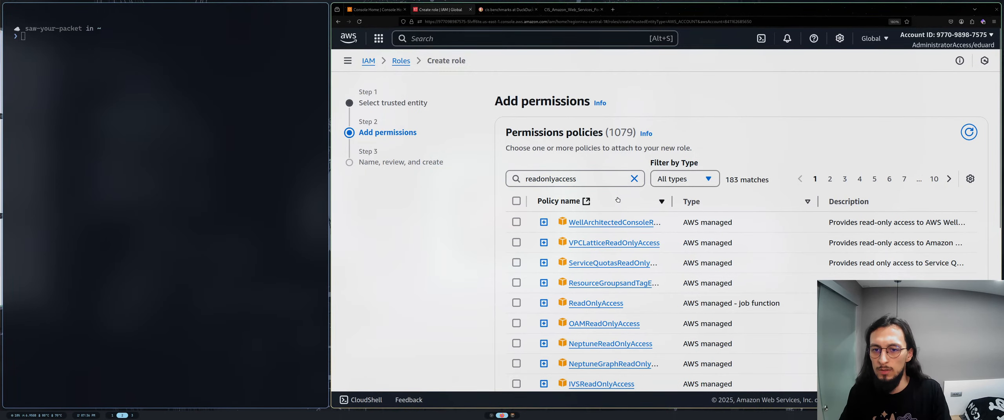
pyautogui.click(516, 303)
pyautogui.scroll(-8, 516, 303)
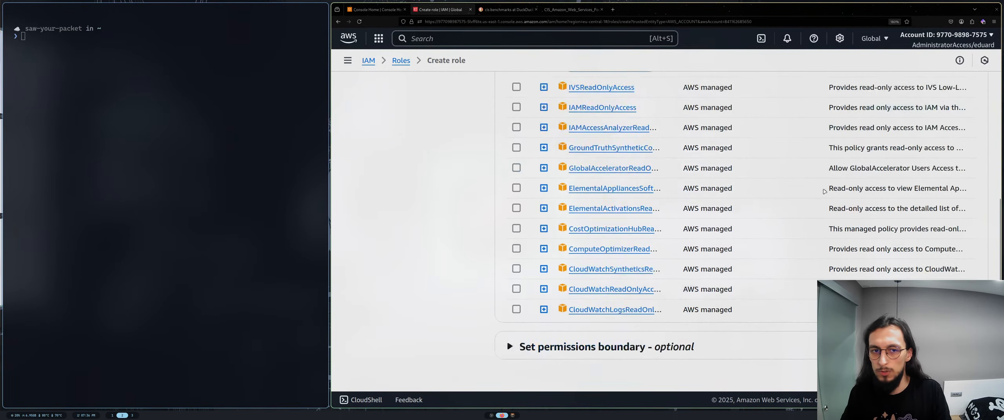
pyautogui.click(972, 364)
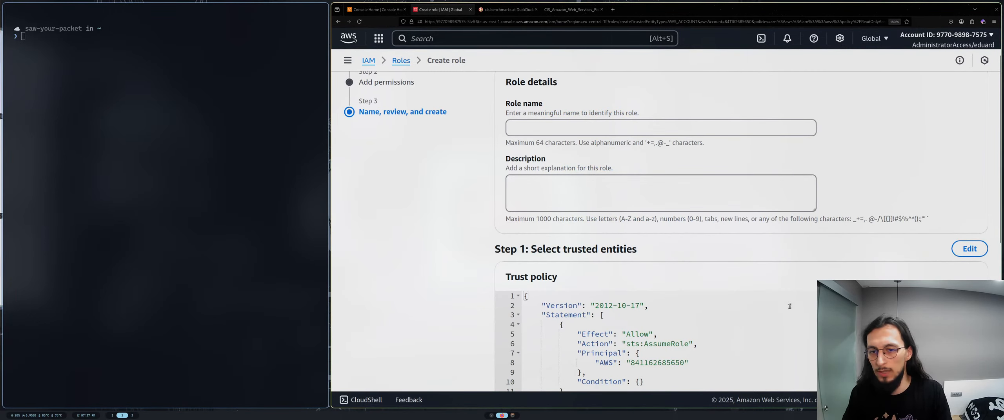
# Name the role config_review_role with no description and review its trust policy's account number
pyautogui.click(598, 133)
pyautogui.write('config')
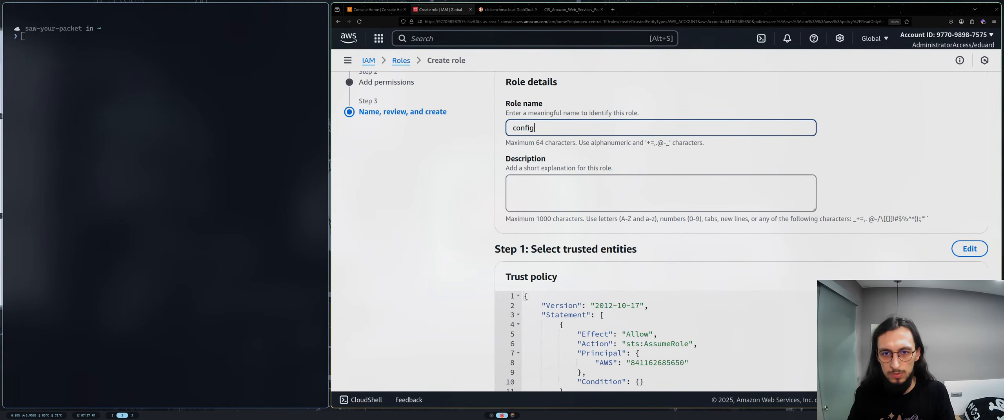
pyautogui.write('_review_role')
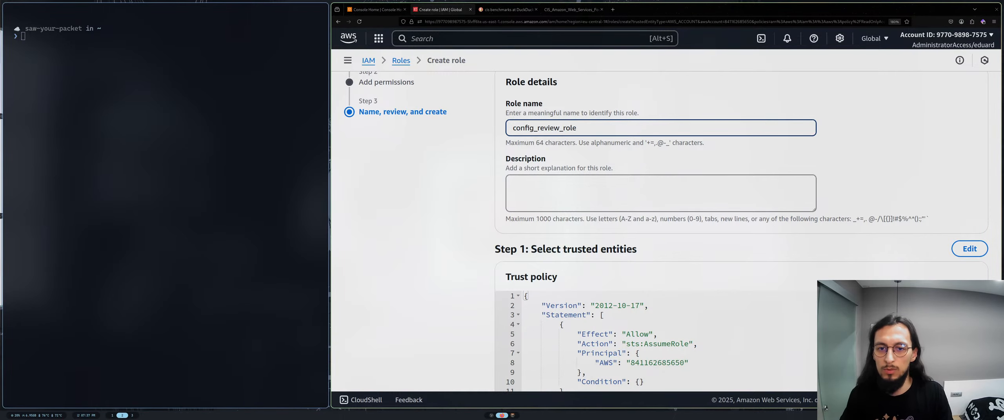
pyautogui.click(581, 191)
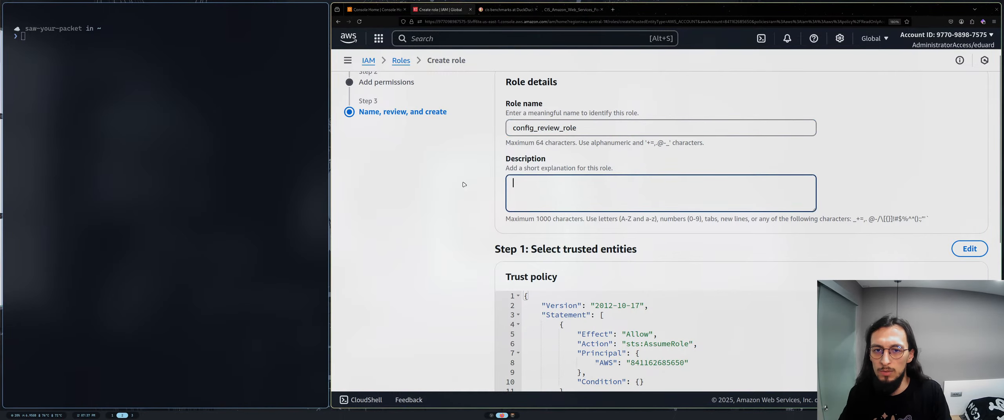
pyautogui.click(467, 184)
pyautogui.scroll(-3, 456, 181)
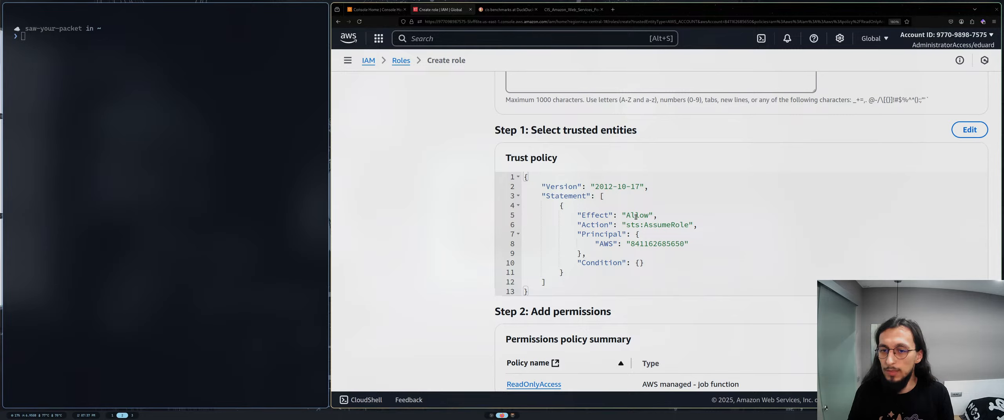
pyautogui.doubleClick(657, 243)
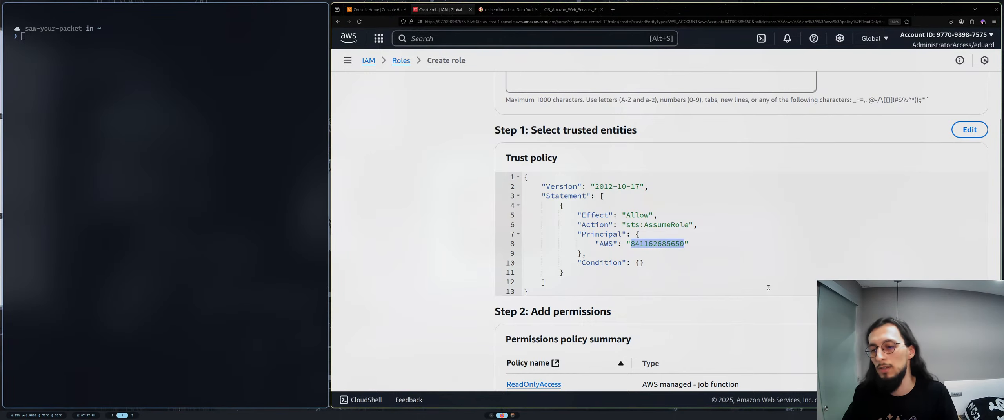
pyautogui.scroll(-3, 662, 249)
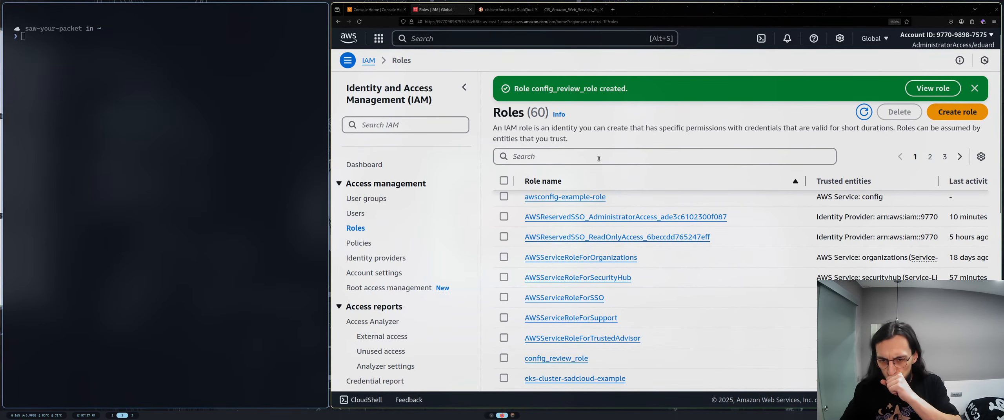
# Open config_review_role, copy its ARN, and return to the trusted account's Console Home
pyautogui.click(574, 360)
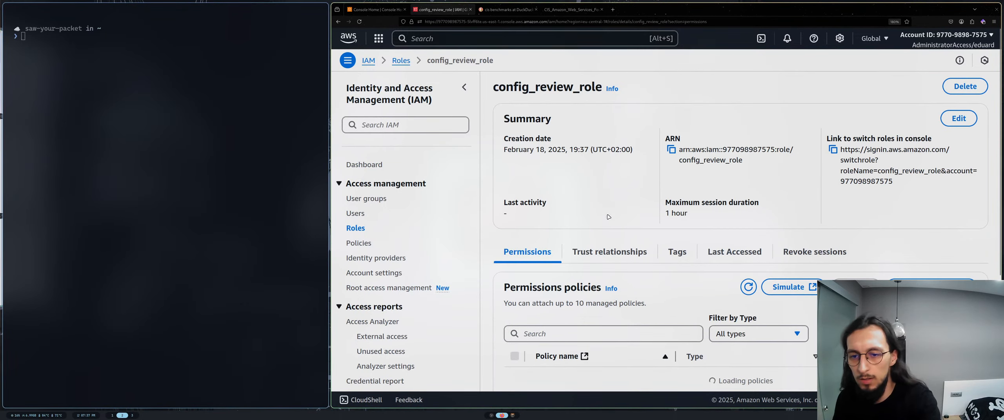
pyautogui.scroll(-2, 607, 202)
pyautogui.scroll(-1, 607, 202)
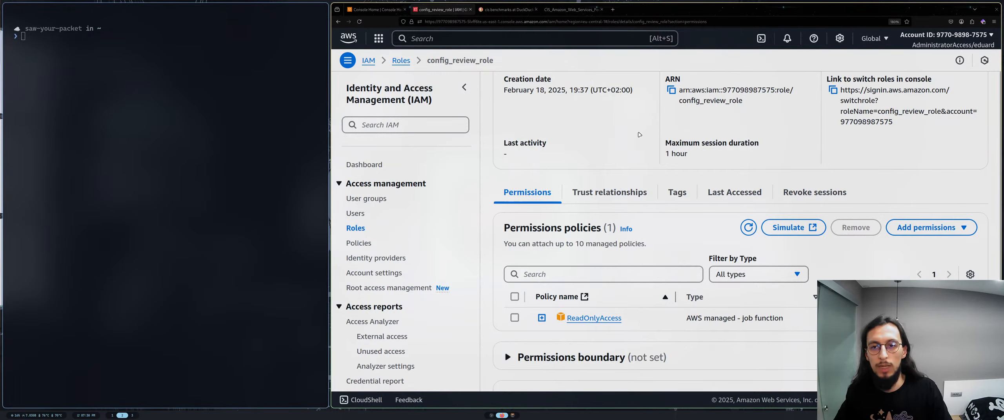
pyautogui.click(665, 93)
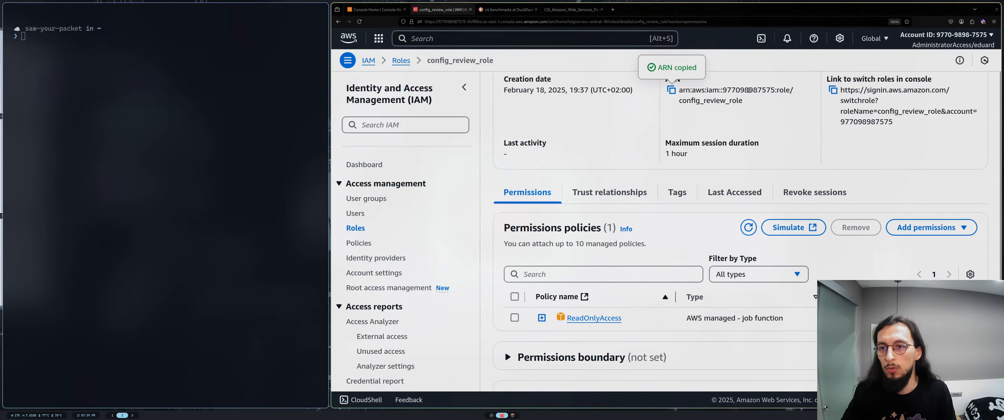
pyautogui.click(374, 10)
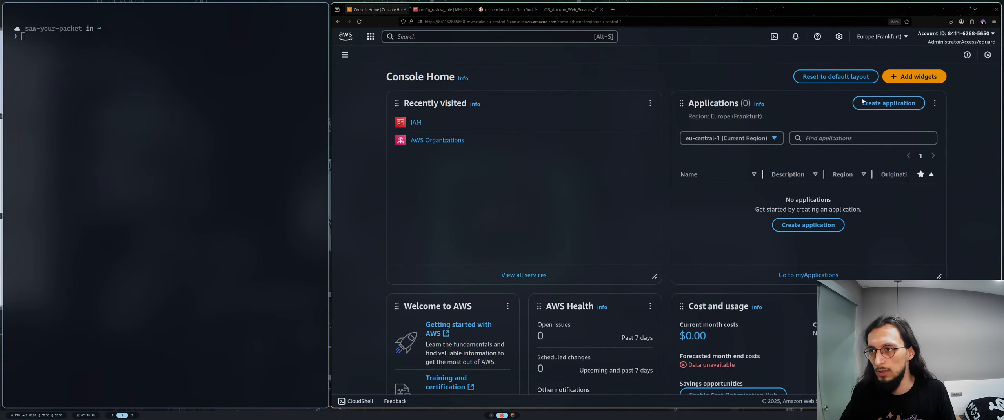
# Look up the Switch role option in the account and sessions menu
pyautogui.click(957, 38)
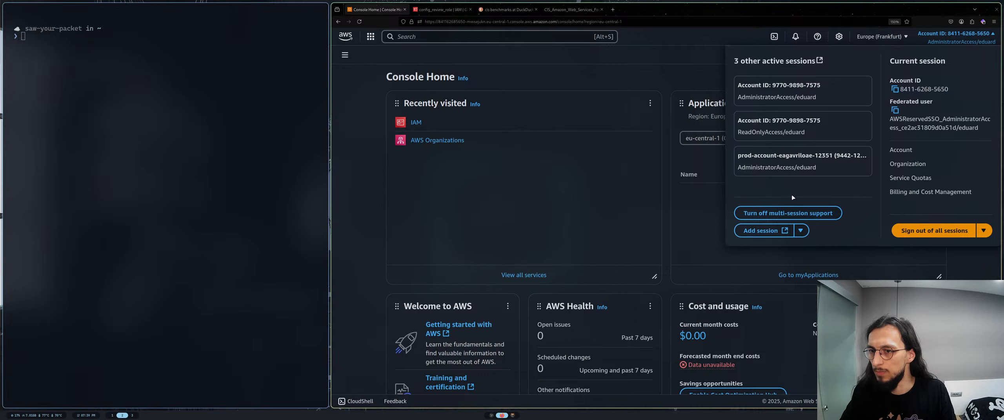
pyautogui.click(801, 234)
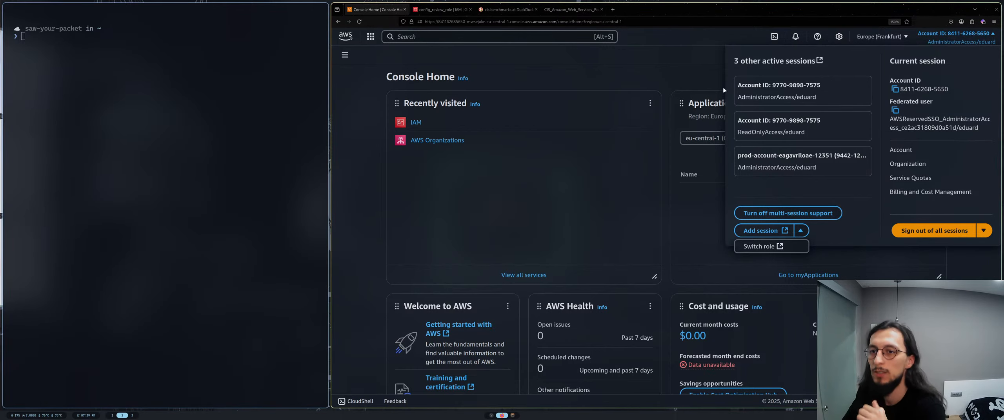
pyautogui.click(675, 72)
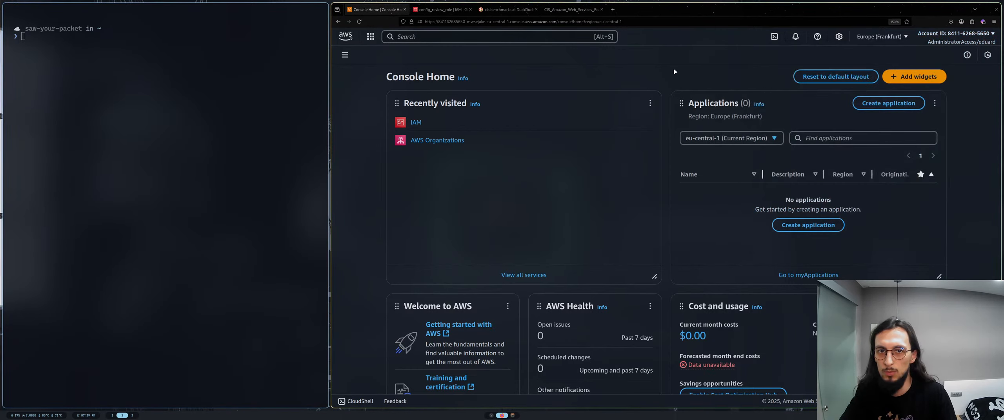
pyautogui.click(978, 39)
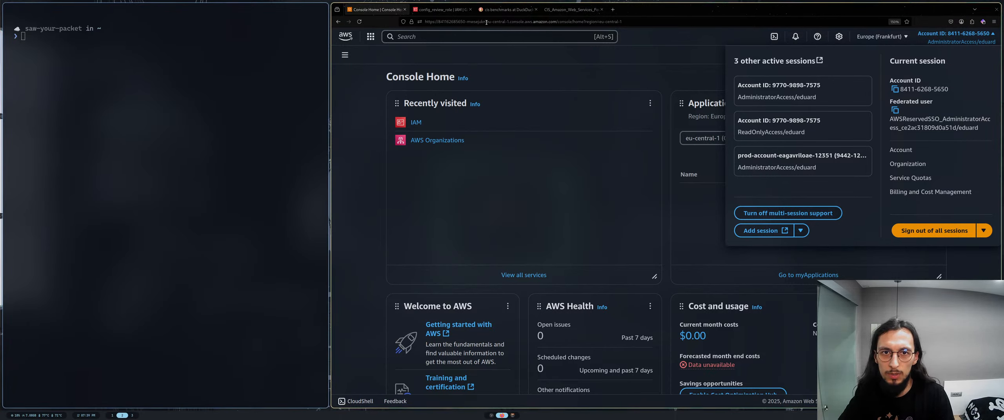
# Copy the regional console domain, test it in a new tab, then open a private window
pyautogui.moveTo(486, 22); pyautogui.dragTo(557, 24)
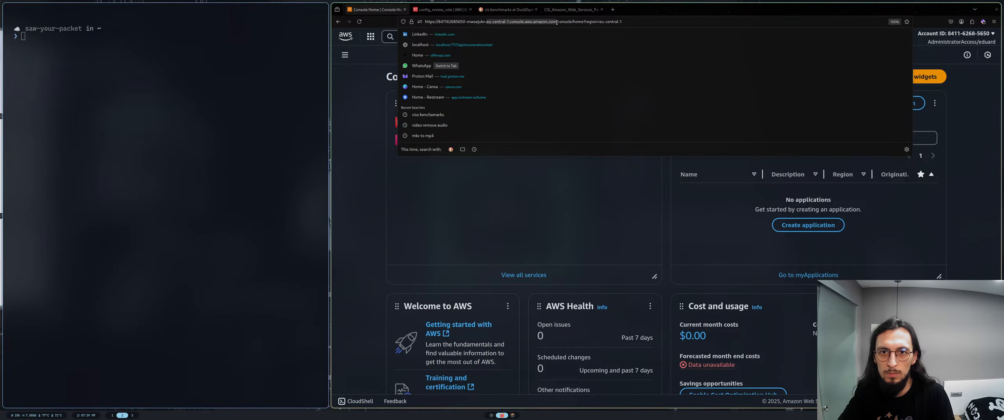
pyautogui.click(614, 9)
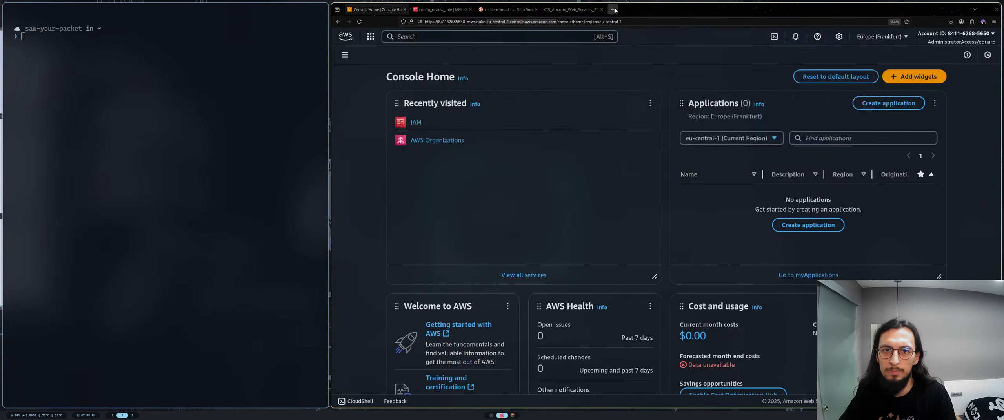
pyautogui.click(614, 10)
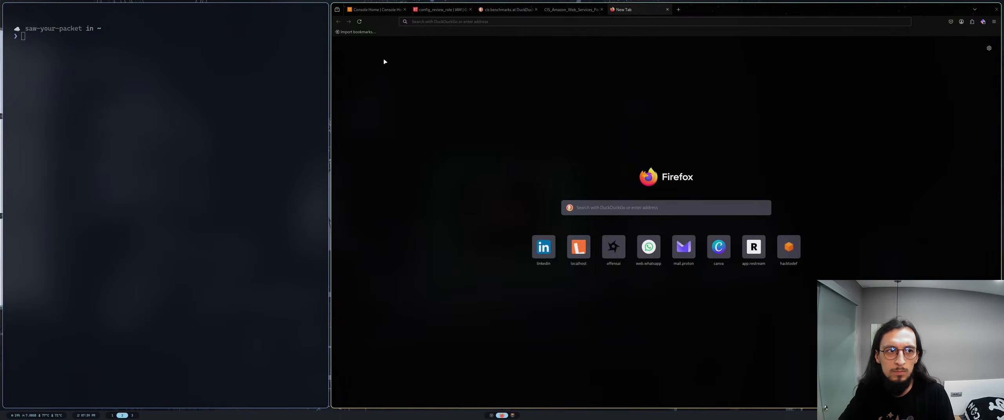
pyautogui.hotkey('ctrl', 'v')
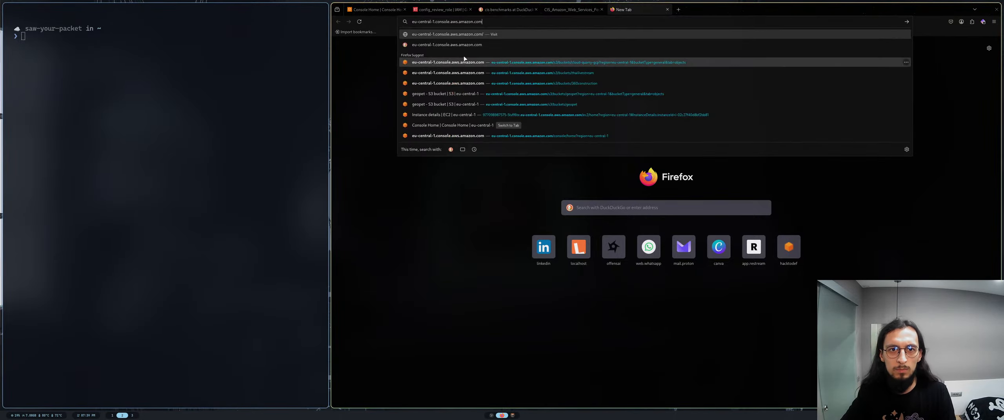
pyautogui.click(483, 36)
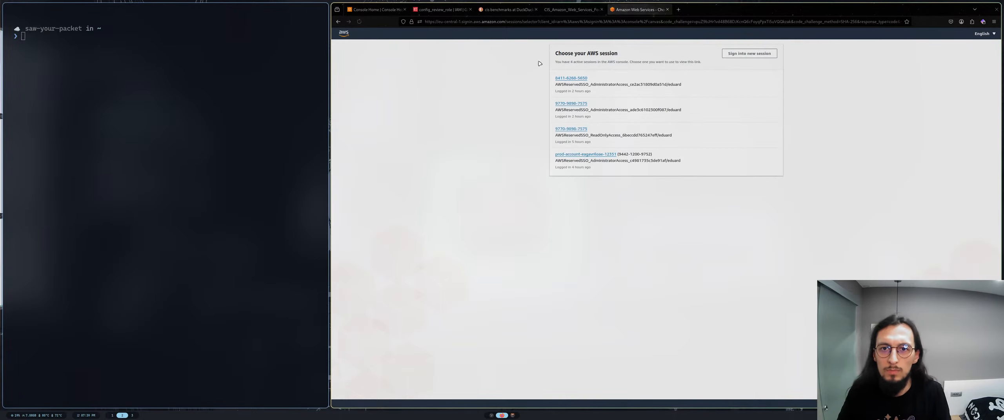
pyautogui.middleClick(644, 12)
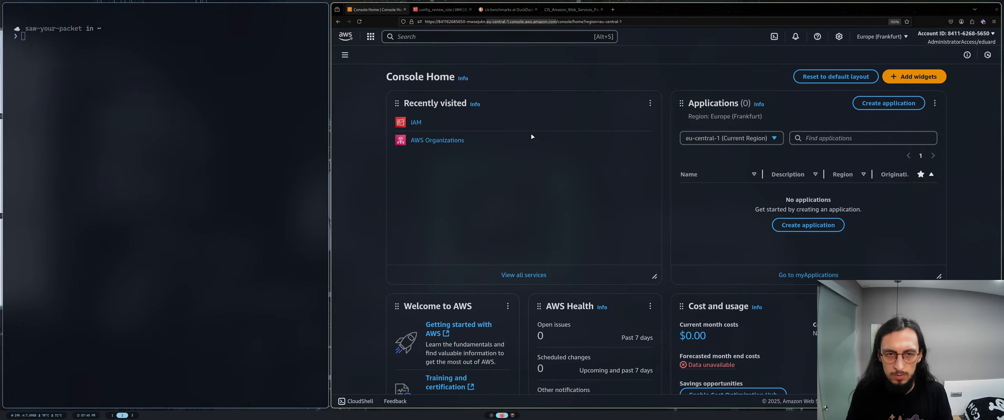
pyautogui.hotkey('ctrl', 'shift', 'p')
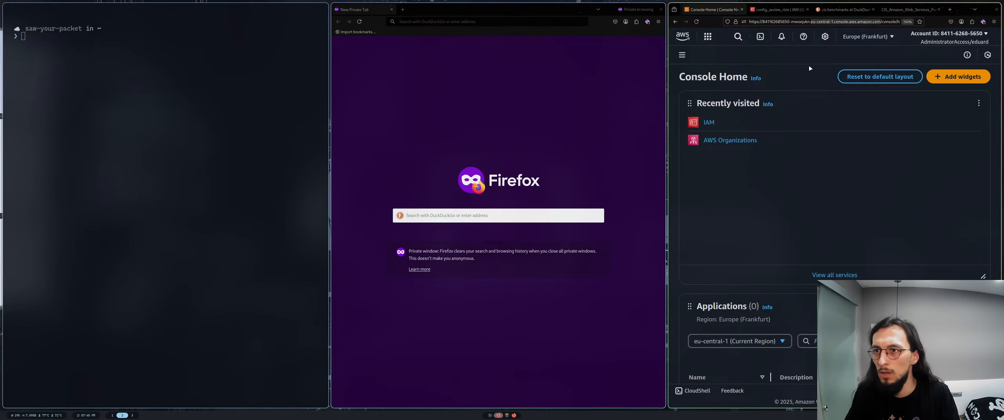
# Load the AWS sign-in page in the private window and paste the trusted account's ID
pyautogui.hotkey('ctrl', 'v')
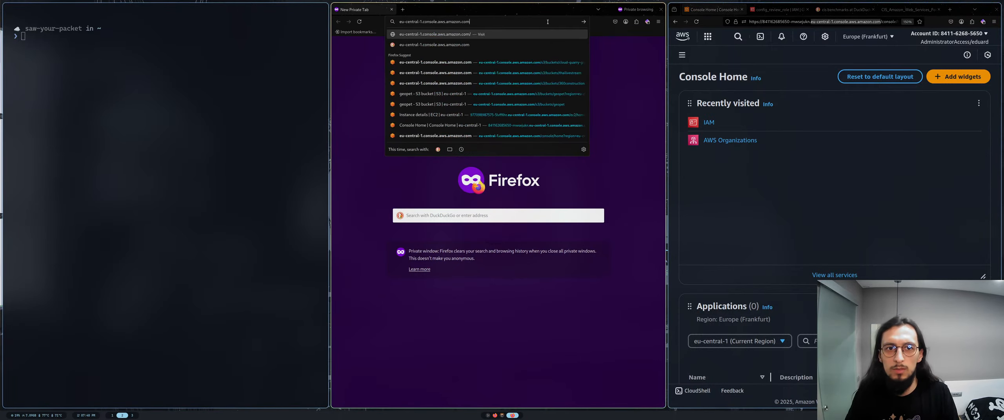
pyautogui.press('Return')
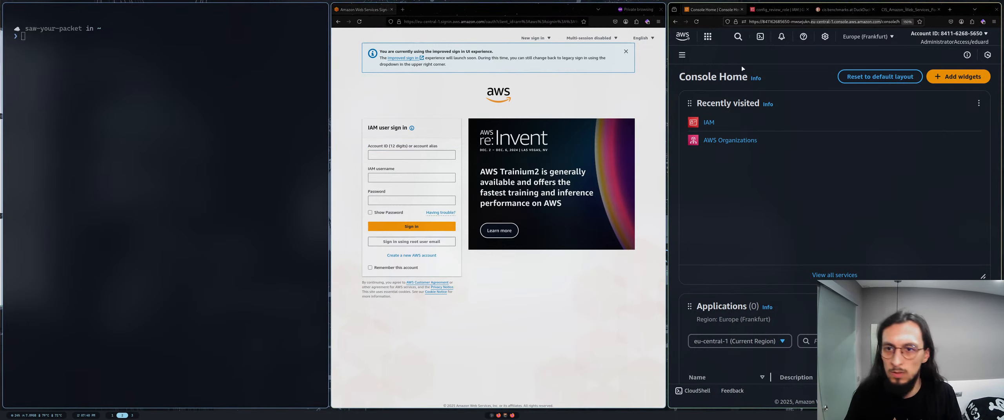
pyautogui.click(949, 35)
pyautogui.click(895, 90)
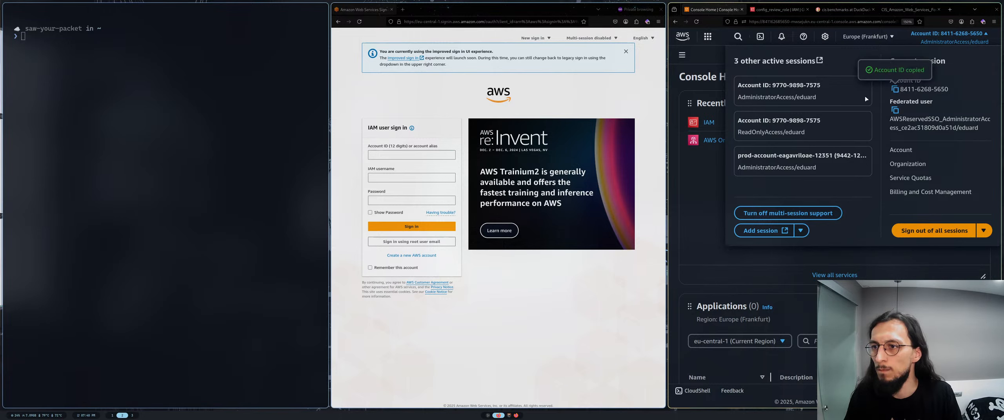
pyautogui.hotkey('ctrl', 'v')
# Enter the IAM username and password, correcting typos, and sign in
pyautogui.click(409, 178)
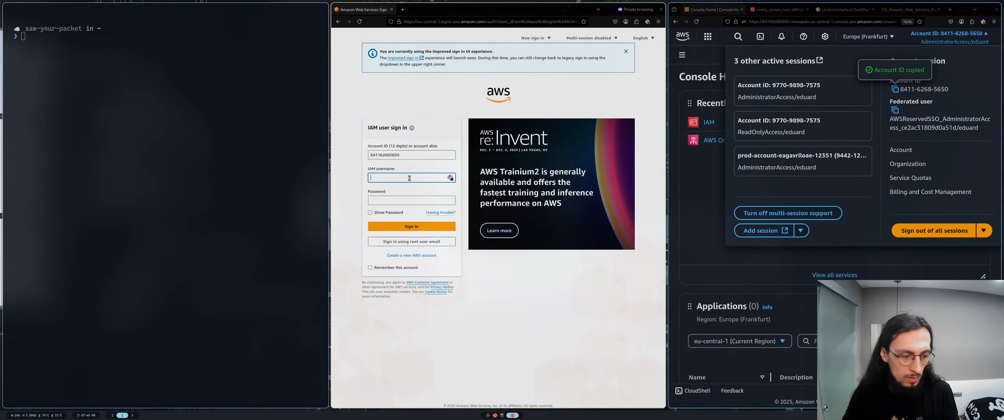
pyautogui.write('defcon_clu')
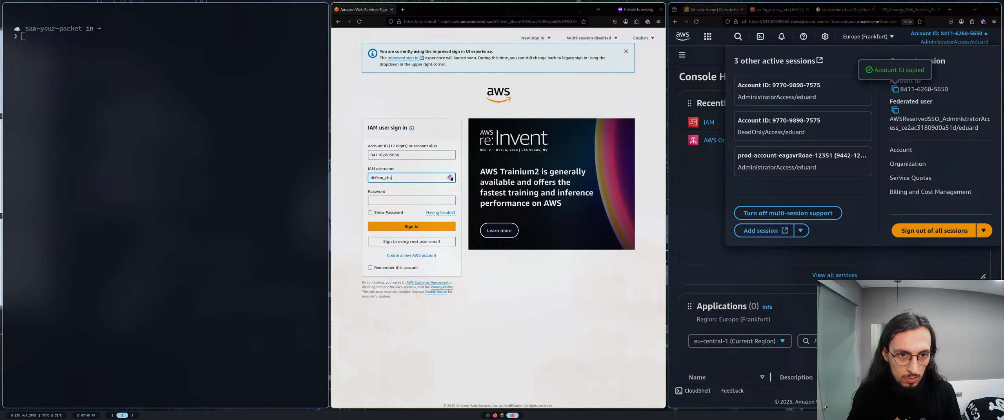
pyautogui.press('Tab')
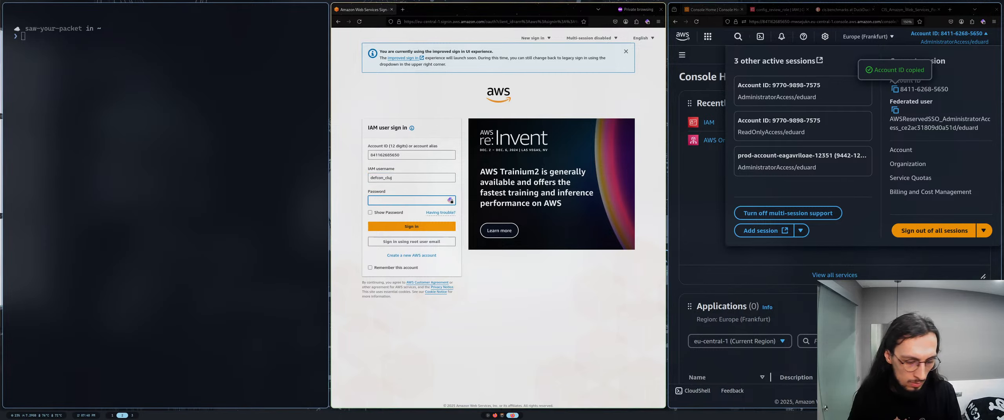
pyautogui.write('***')
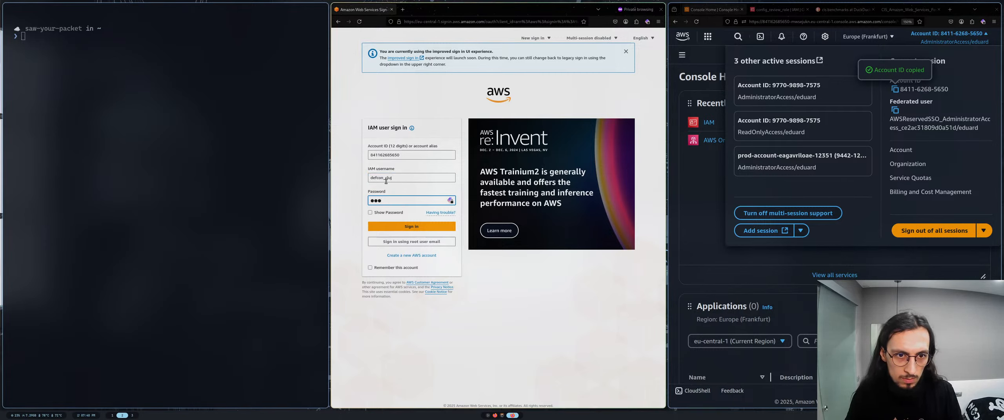
pyautogui.click(410, 179)
pyautogui.press('BackSpace')
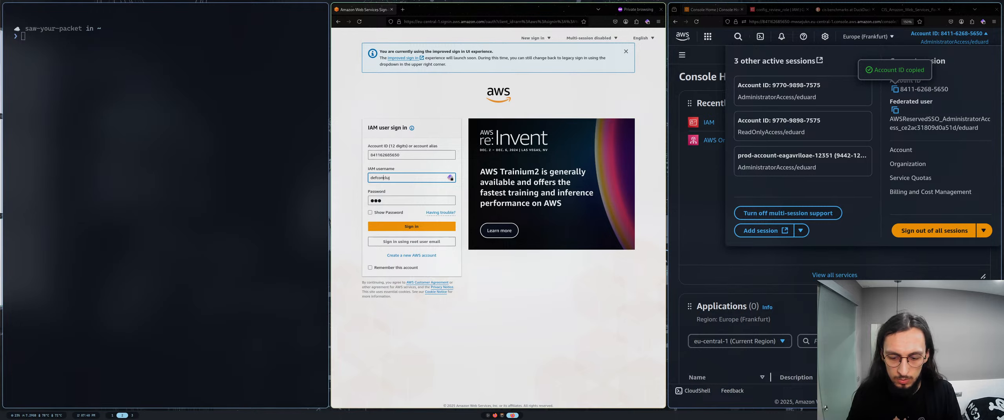
pyautogui.write('-')
pyautogui.click(417, 203)
pyautogui.press('BackSpace')
pyautogui.press('BackSpace')
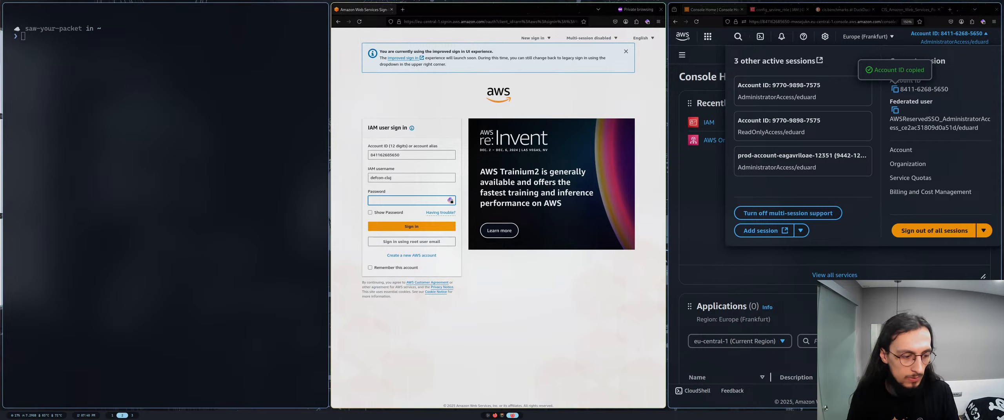
pyautogui.write('••••••••••••••')
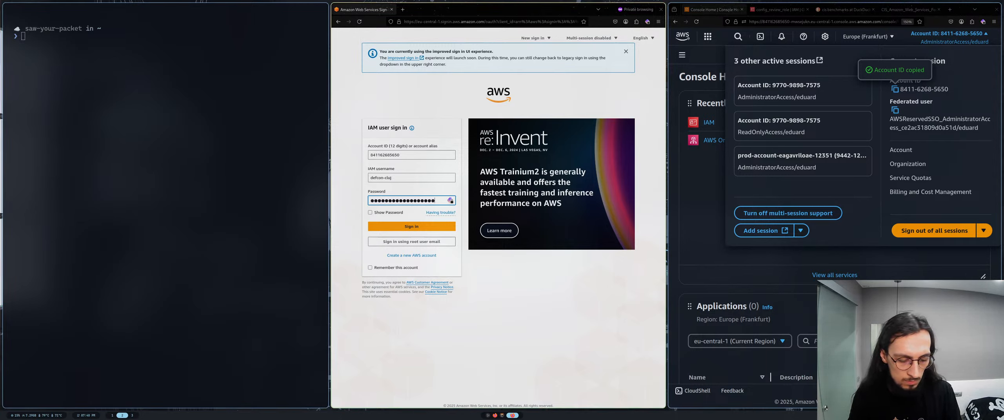
pyautogui.press('Return')
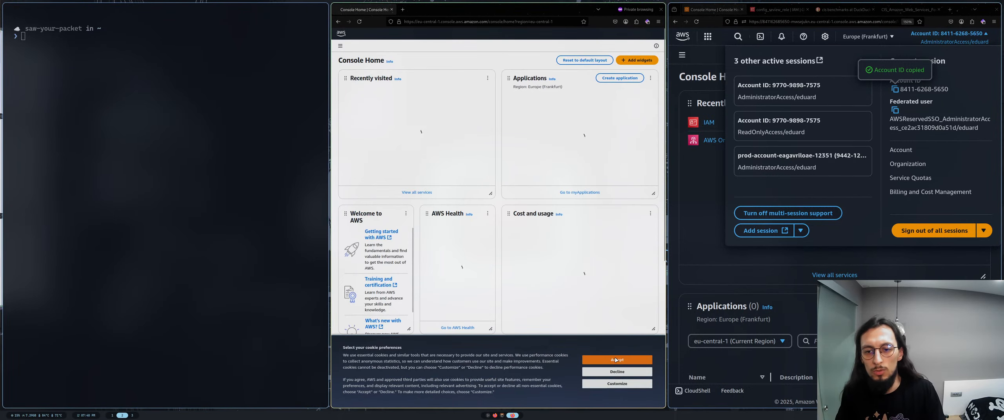
# Decline cookies, widen the private window, and switch the console to dark mode
pyautogui.click(617, 363)
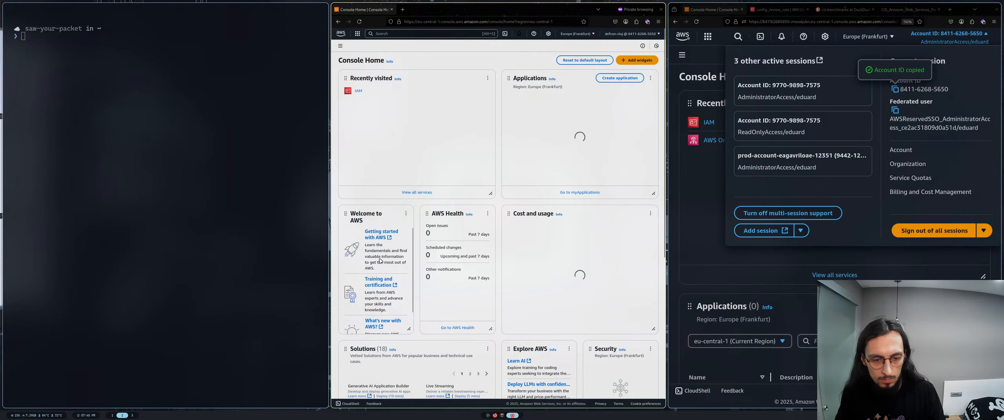
pyautogui.moveTo(330, 218); pyautogui.dragTo(240, 217)
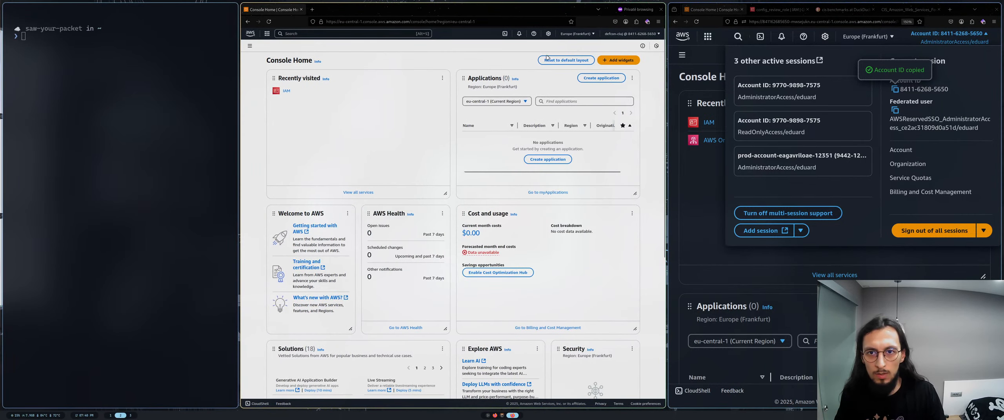
pyautogui.click(549, 33)
pyautogui.click(464, 108)
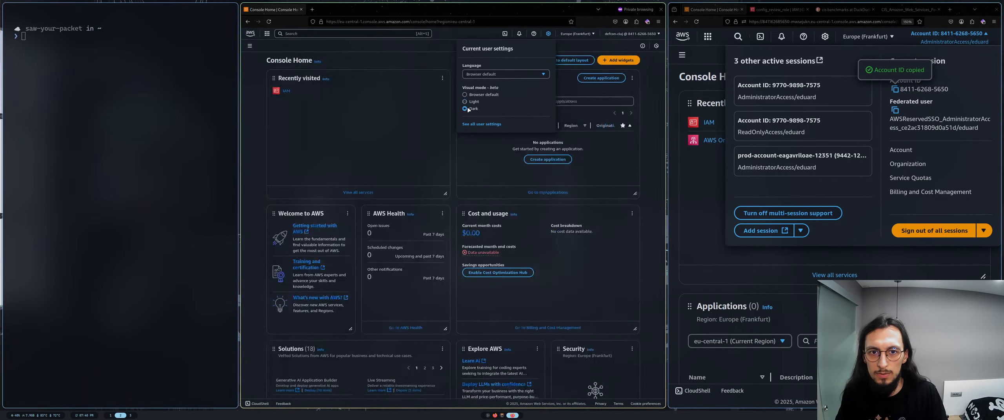
pyautogui.click(447, 65)
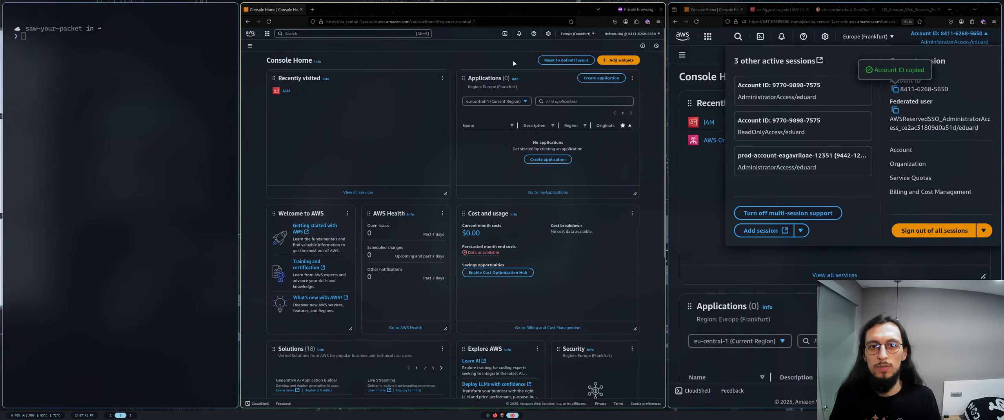
# Zoom in the console page and open Switch role from the account menu
pyautogui.hotkey('ctrl', '+')
pyautogui.hotkey('ctrl', '+')
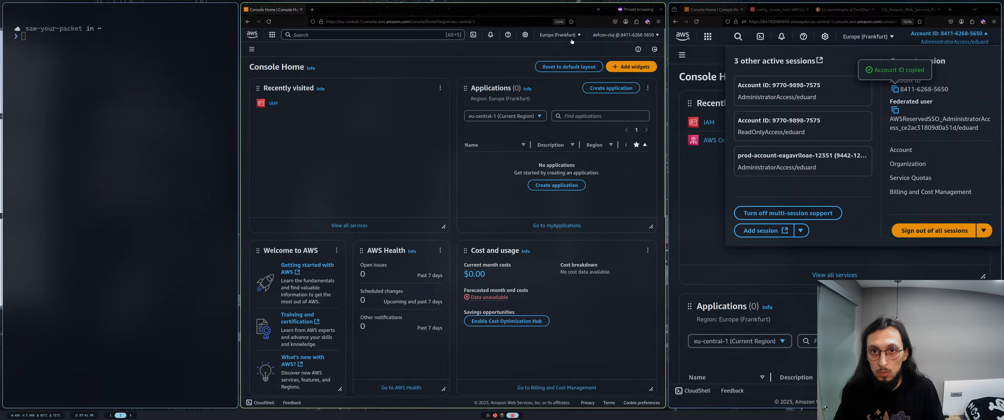
pyautogui.click(623, 35)
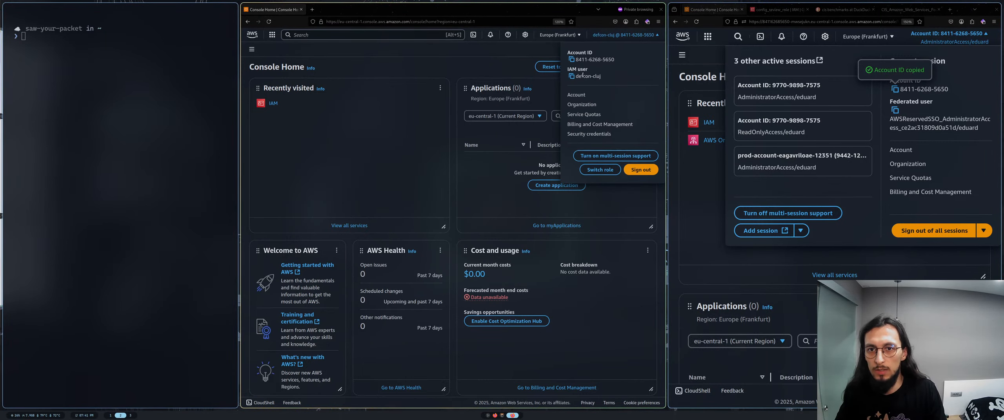
pyautogui.moveTo(582, 75); pyautogui.dragTo(609, 77)
pyautogui.click(610, 77)
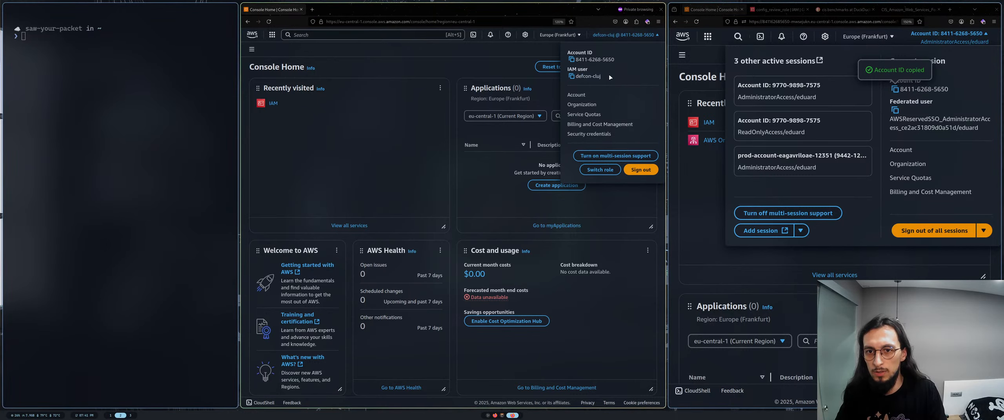
pyautogui.click(603, 173)
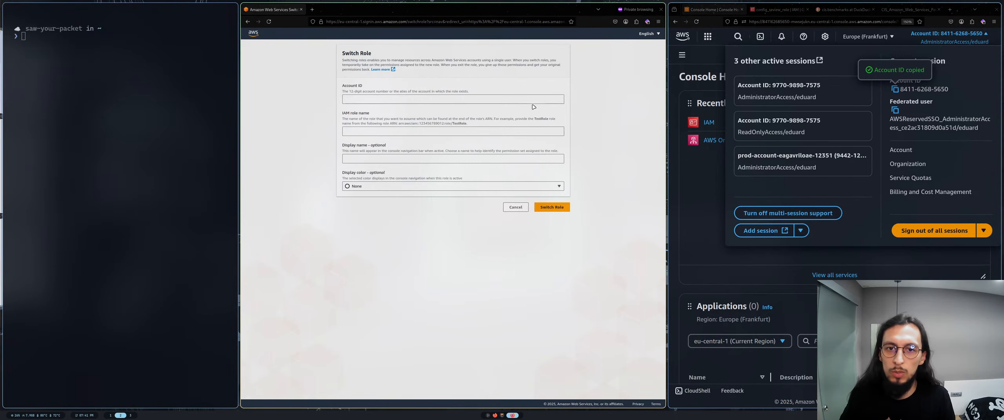
# Paste the account number from config_review_role's ARN into the Switch Role Account ID field
pyautogui.click(777, 9)
pyautogui.click(847, 91)
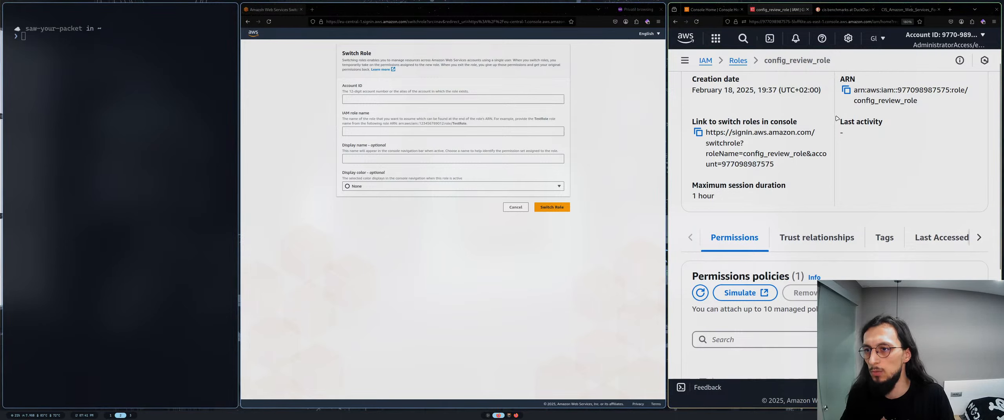
pyautogui.hotkey('ctrl', '-')
pyautogui.doubleClick(911, 86)
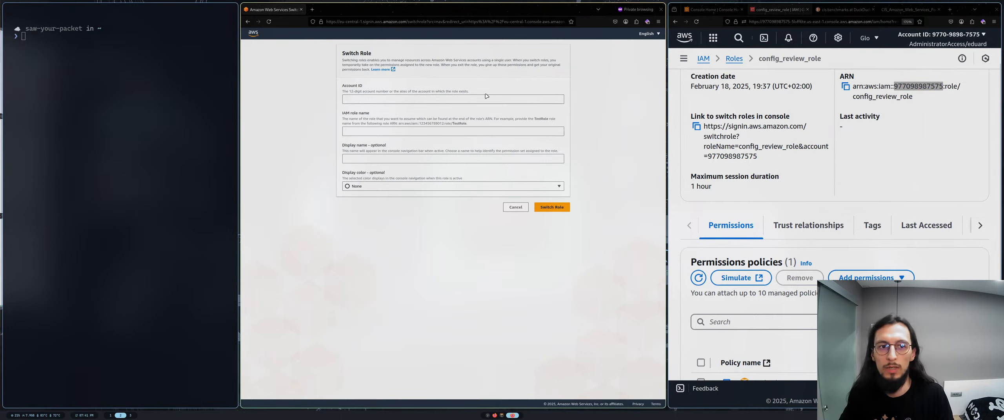
pyautogui.click(467, 100)
pyautogui.hotkey('ctrl', 'v')
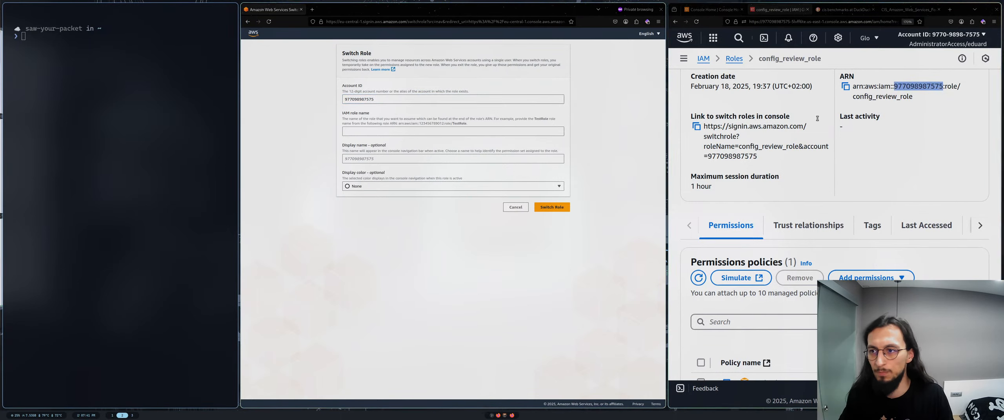
# Enter config_review_role as the IAM role name, choose Red display colour, and submit the switch
pyautogui.moveTo(913, 101); pyautogui.dragTo(853, 100)
pyautogui.hotkey('ctrl', 'c')
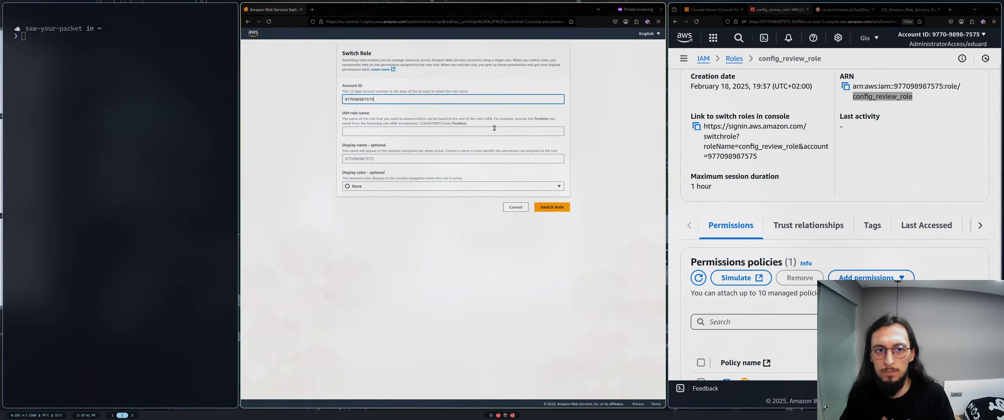
pyautogui.click(439, 131)
pyautogui.hotkey('ctrl', 'v')
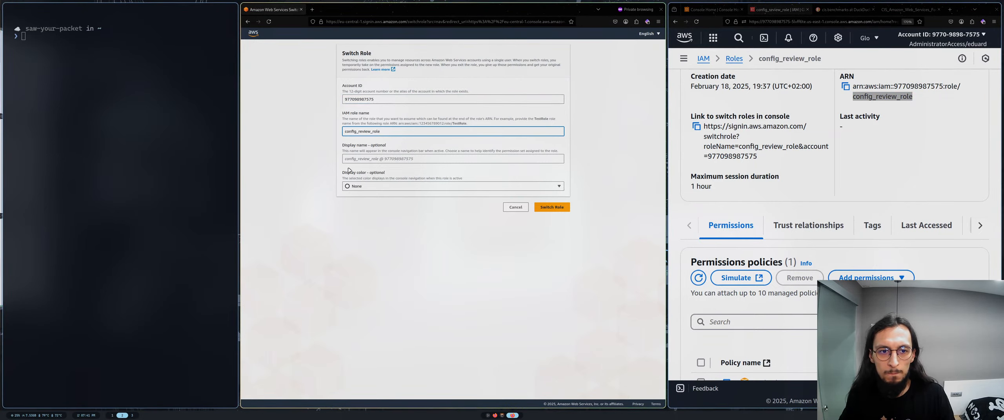
pyautogui.click(440, 159)
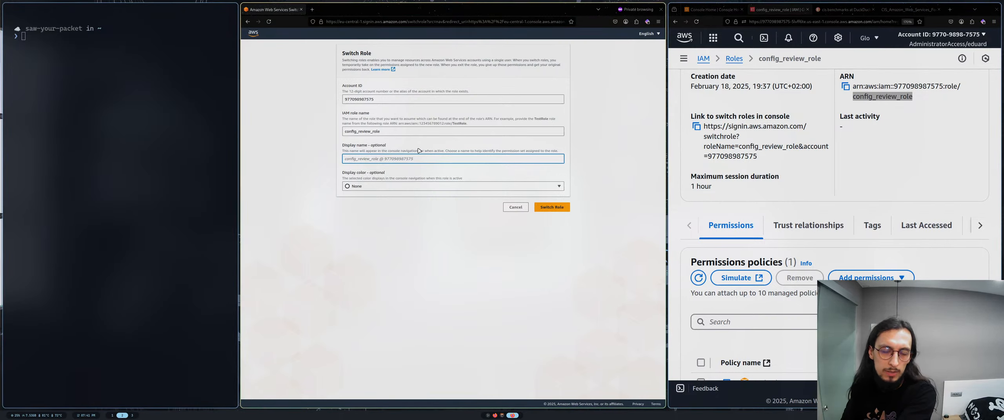
pyautogui.click(403, 186)
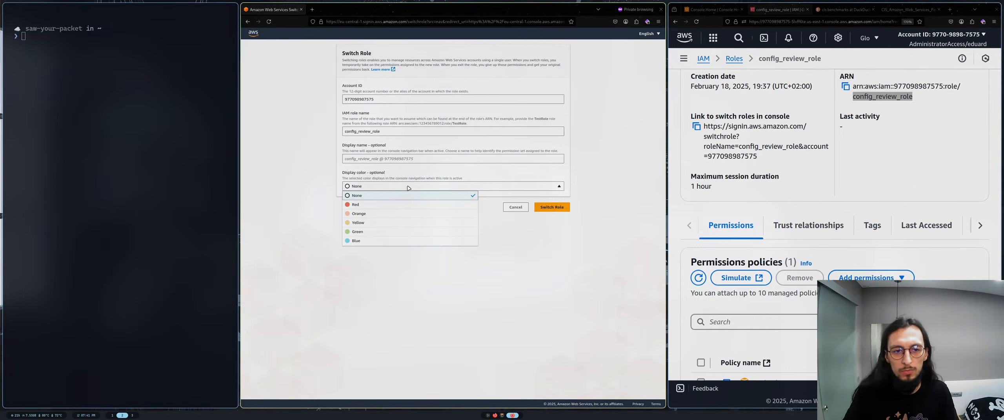
pyautogui.click(398, 205)
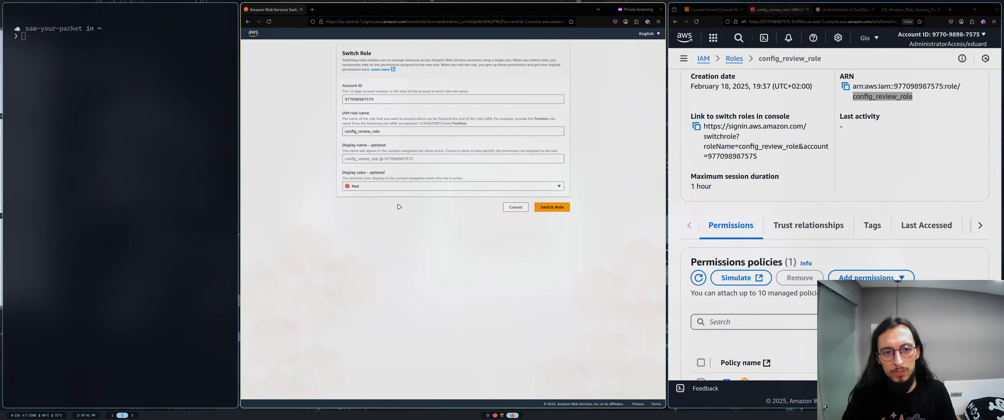
pyautogui.click(559, 208)
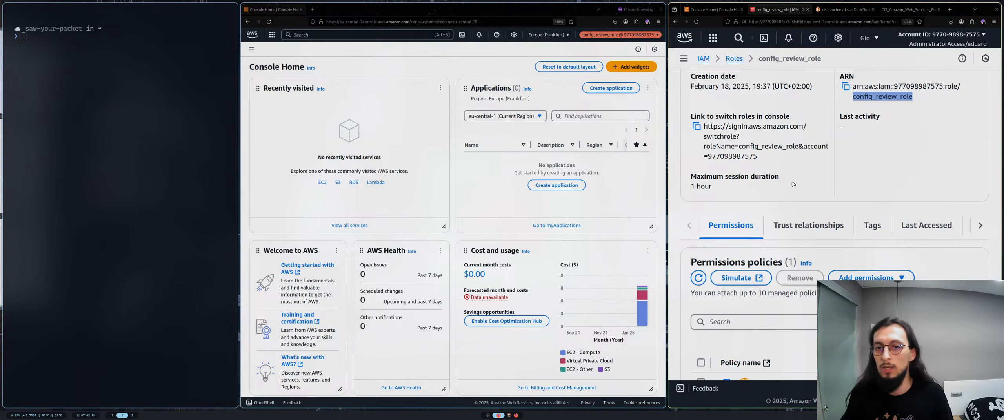
# Check the red config_review_role badge in the top bar to confirm the active role session
pyautogui.click(852, 157)
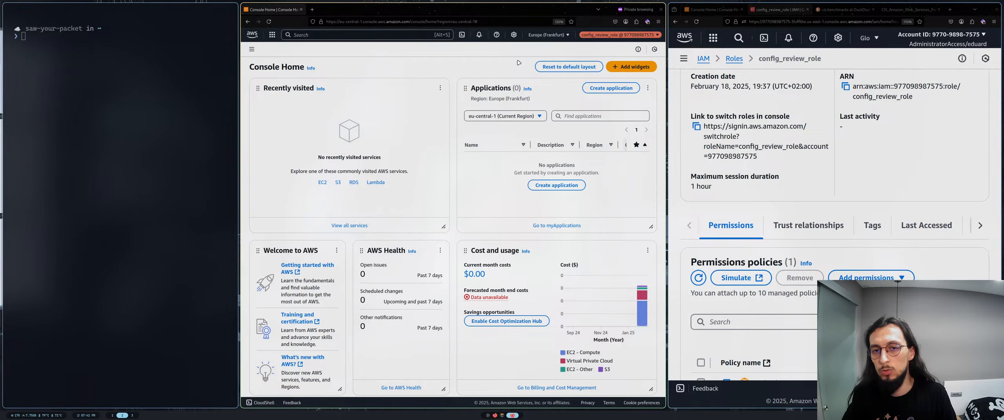
pyautogui.click(618, 35)
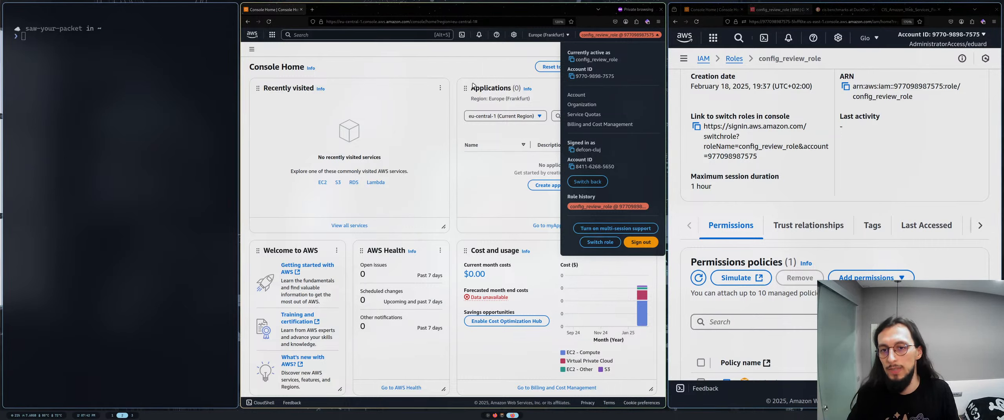
pyautogui.click(465, 66)
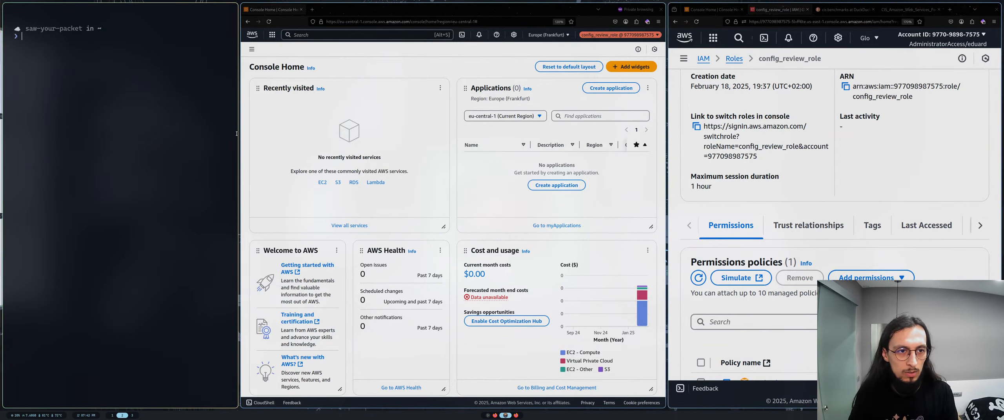
# Run aws --profile dcluj sts get-caller-identity, then type the sts assume-role --role-arn command for config_review_role
pyautogui.moveTo(238, 134); pyautogui.dragTo(358, 134)
pyautogui.write('aws')
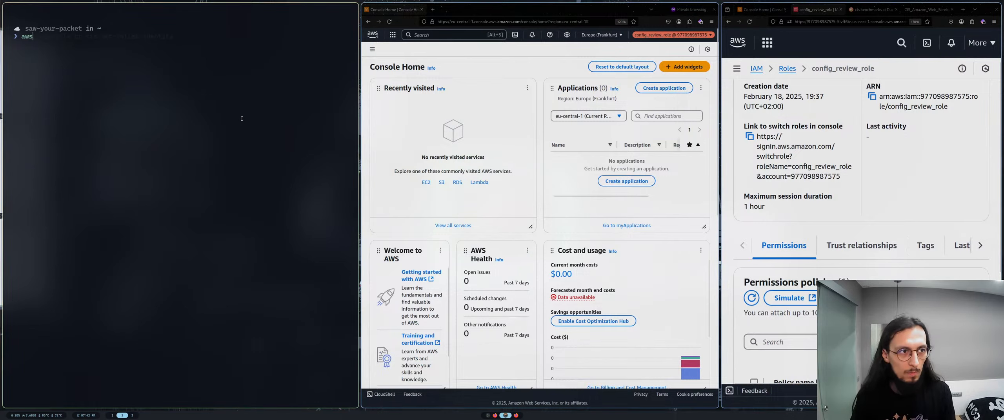
pyautogui.write(' --profil')
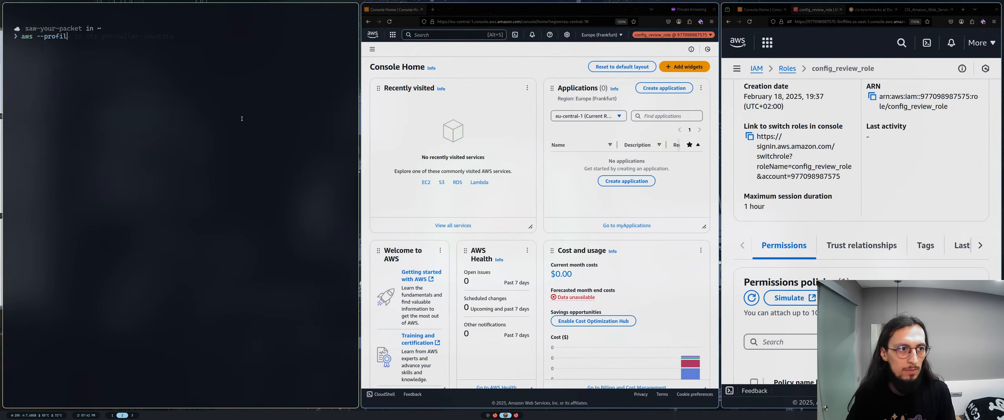
pyautogui.write('e dcluj')
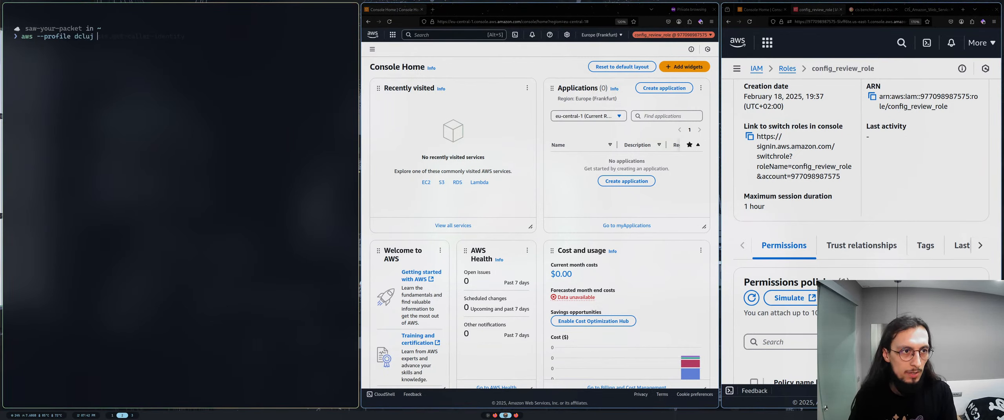
pyautogui.write(' sts')
pyautogui.press('Right')
pyautogui.press('Return')
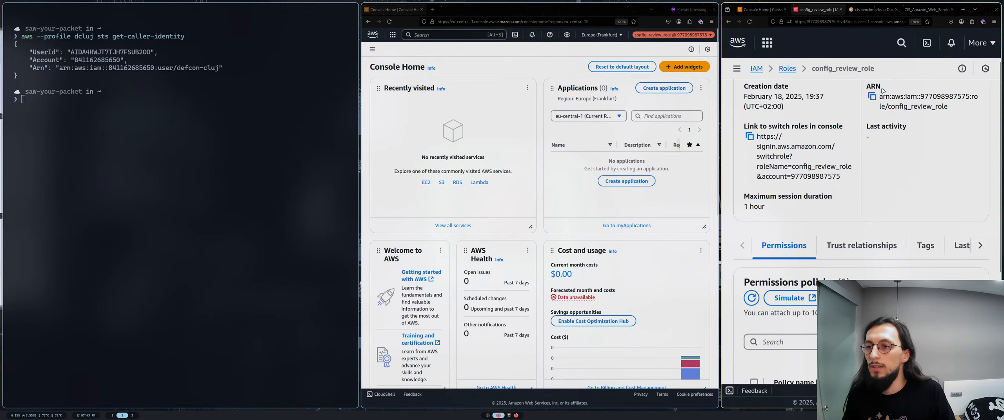
pyautogui.click(873, 97)
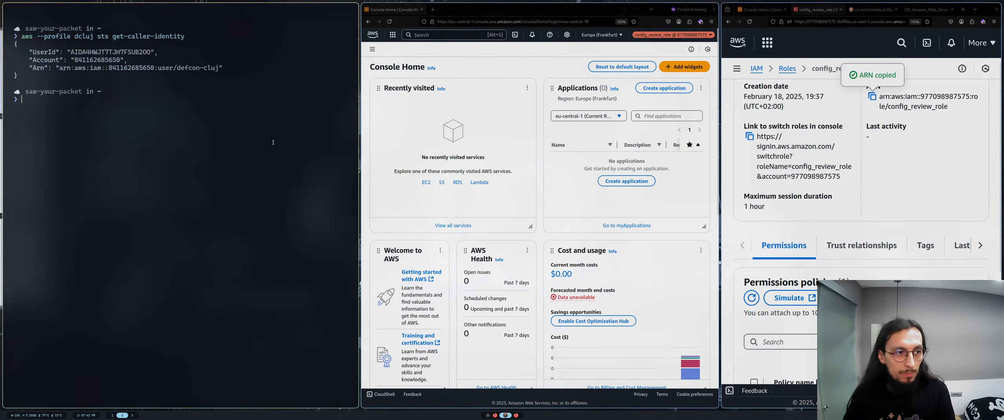
pyautogui.write('aws ')
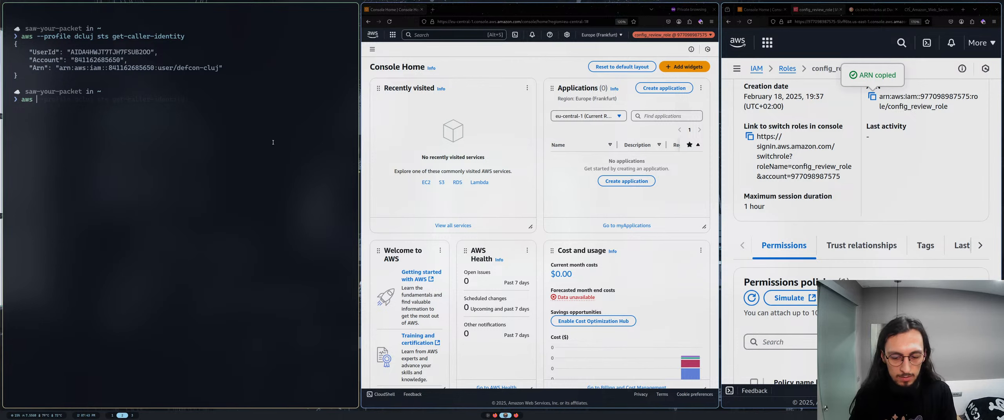
pyautogui.write('--pr')
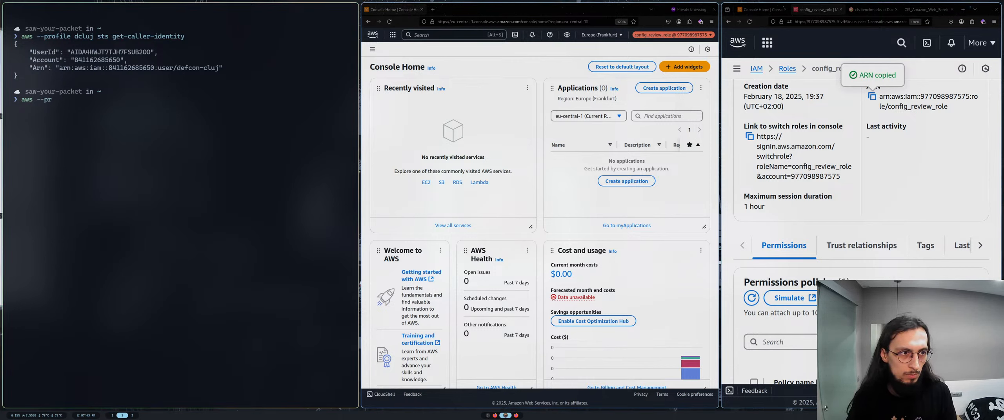
pyautogui.write('ofile')
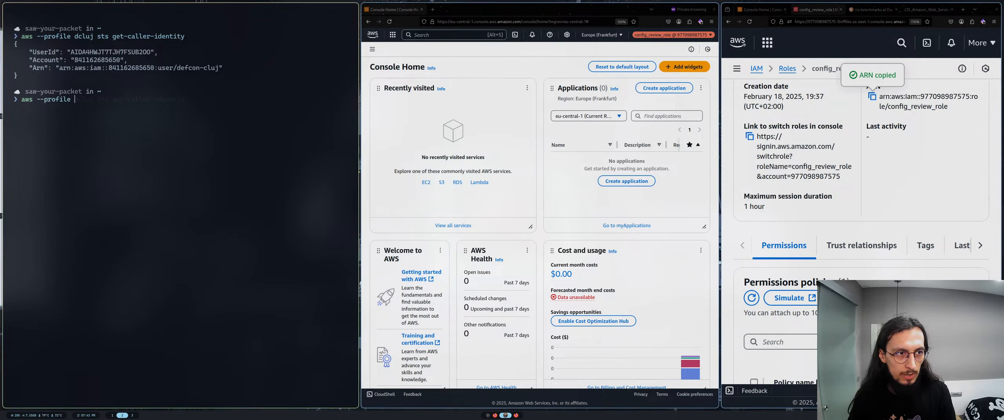
pyautogui.write(' dcluj ')
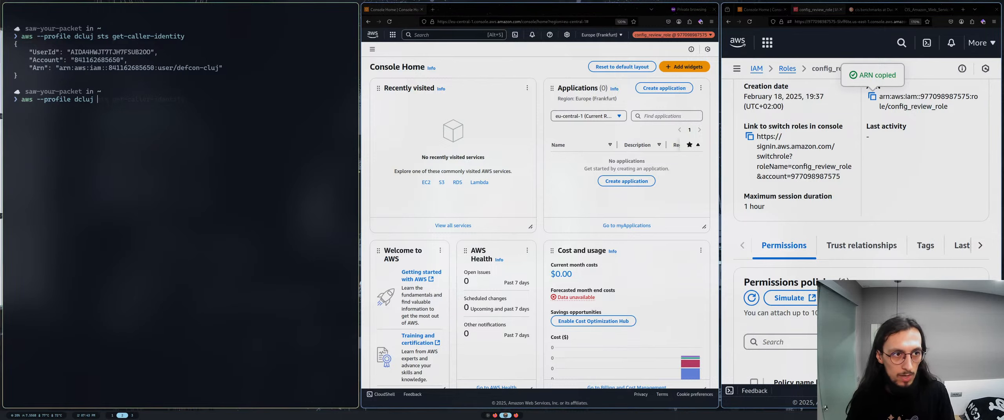
pyautogui.write('sts ')
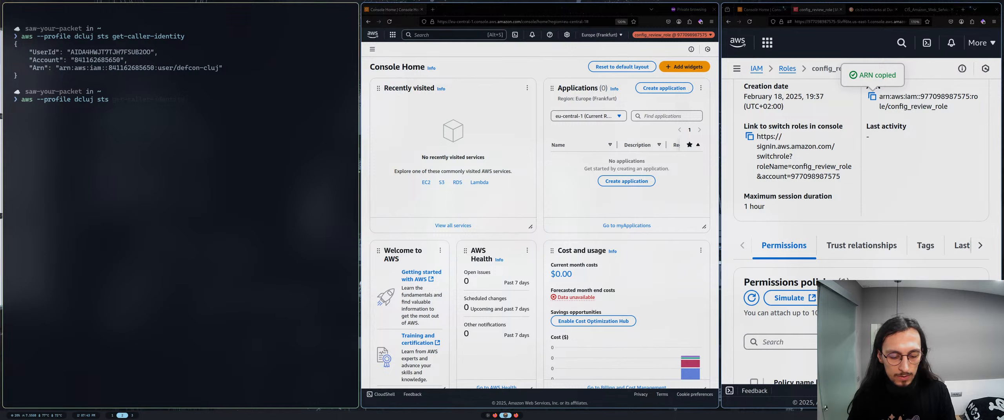
pyautogui.write('assume')
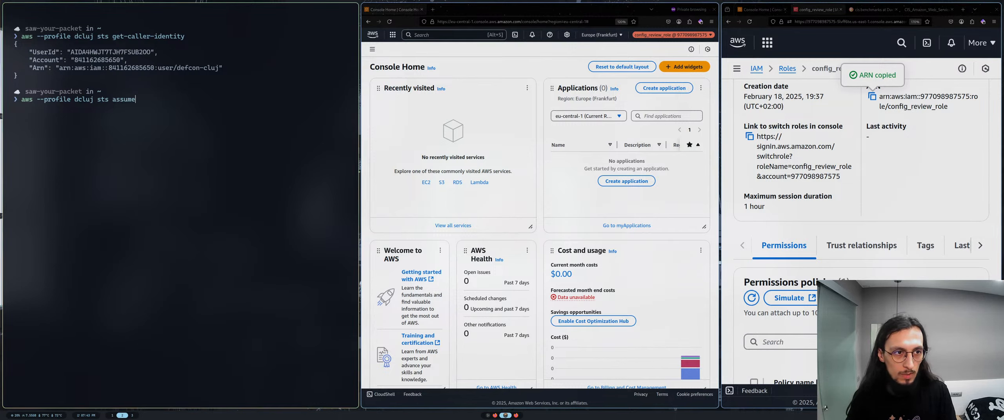
pyautogui.write('-role --role-arn')
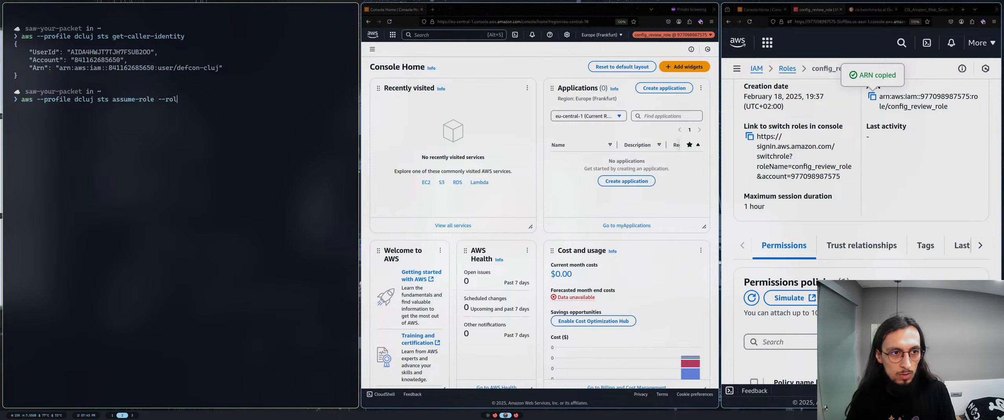
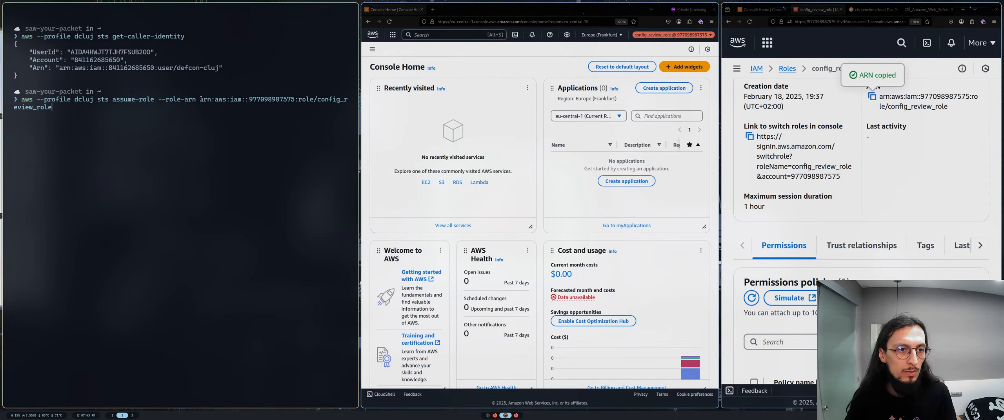
# Add session name config_review to the config_review_role assume-role command to get temporary credentials
pyautogui.write('--rol')
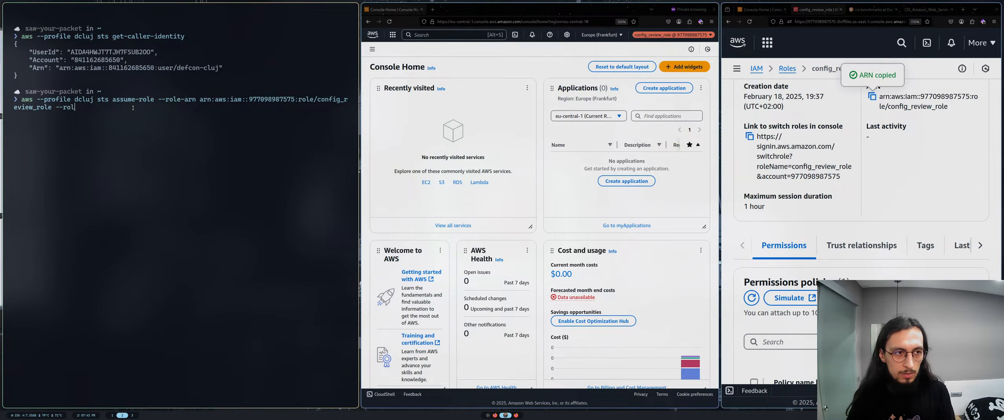
pyautogui.write('e-session-name ')
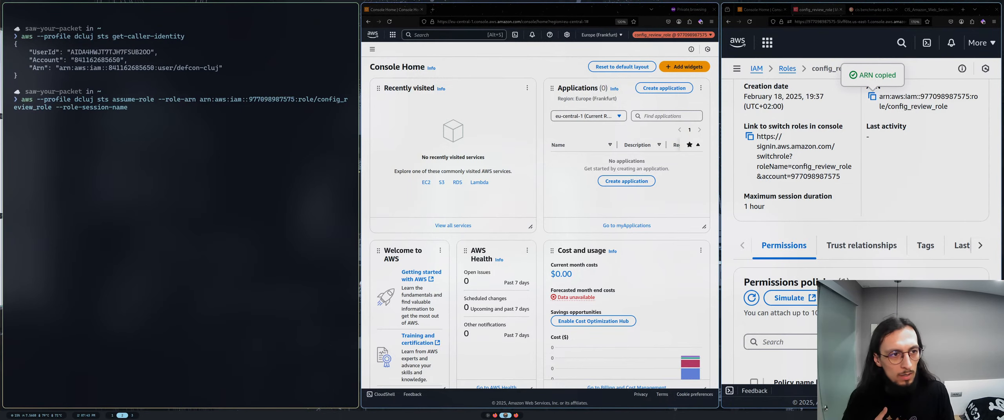
pyautogui.write('config_')
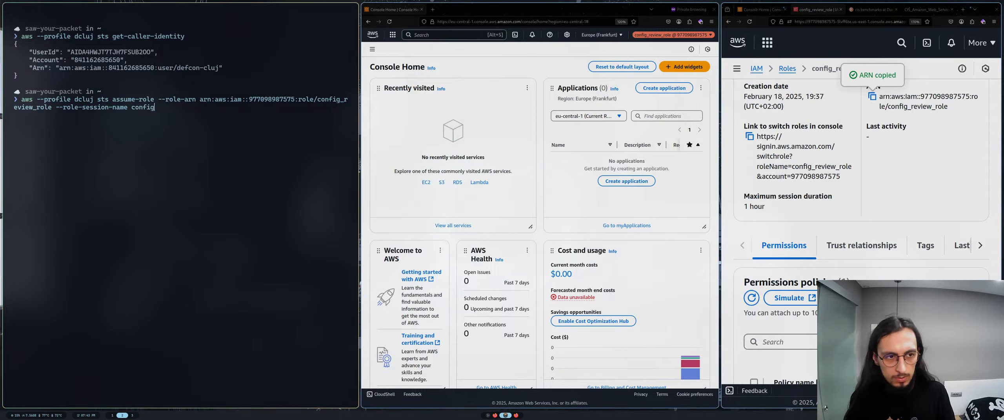
pyautogui.write('review')
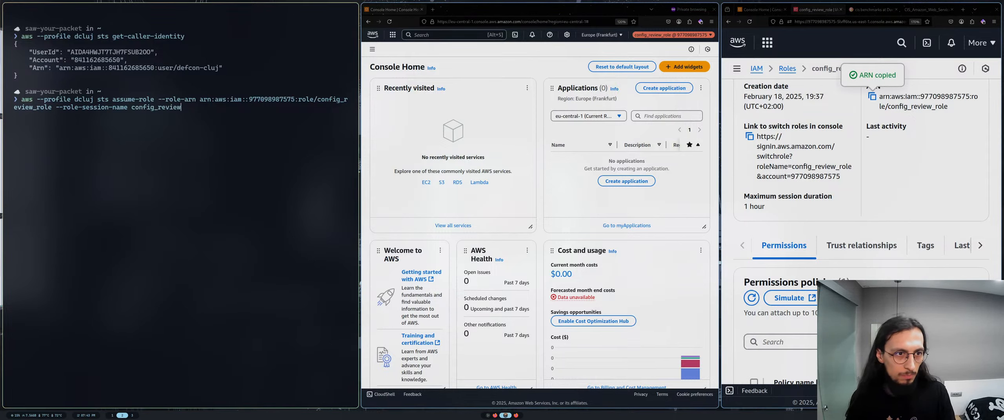
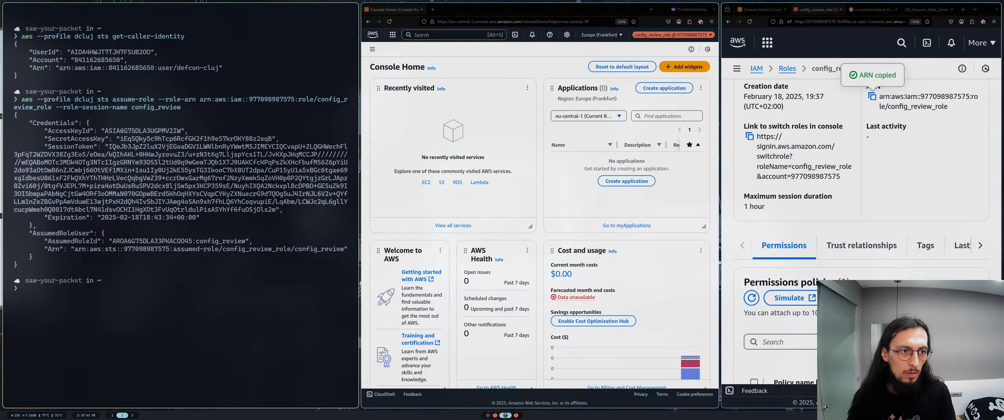
# Enlarge the terminal font one step and highlight the assume-role output's SecretAccessKey and SessionToken lines
pyautogui.moveTo(186, 107); pyautogui.dragTo(30, 98)
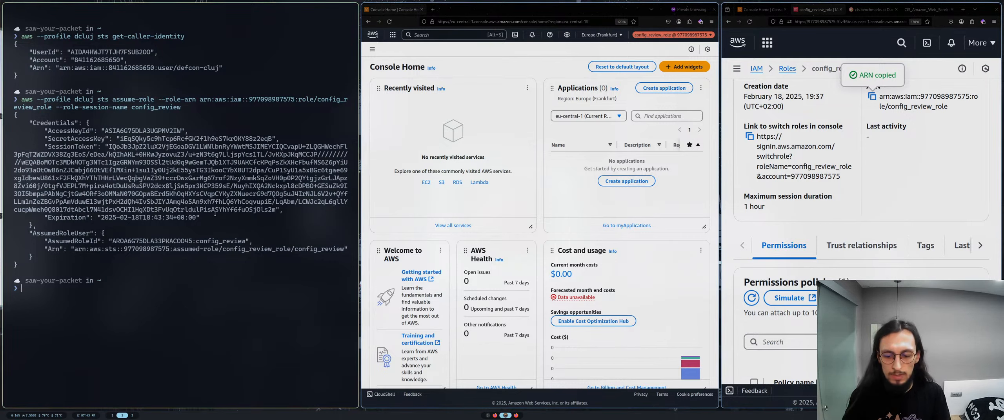
pyautogui.hotkey('ctrl', '+')
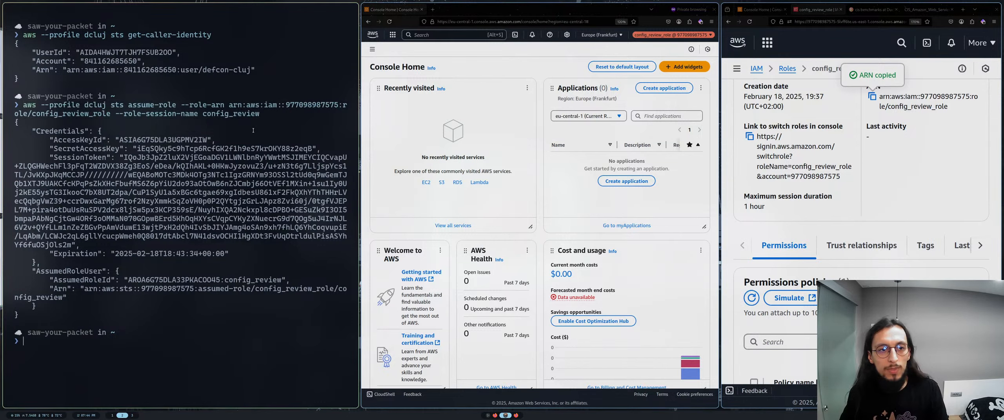
pyautogui.moveTo(170, 145); pyautogui.dragTo(228, 237)
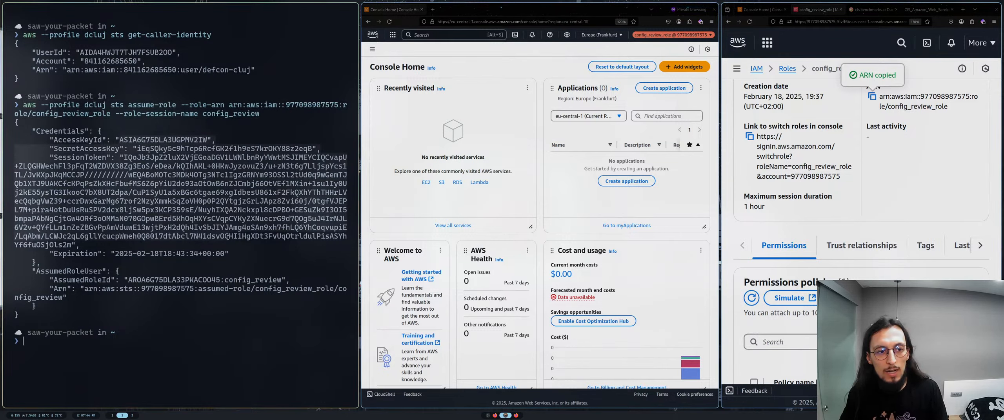
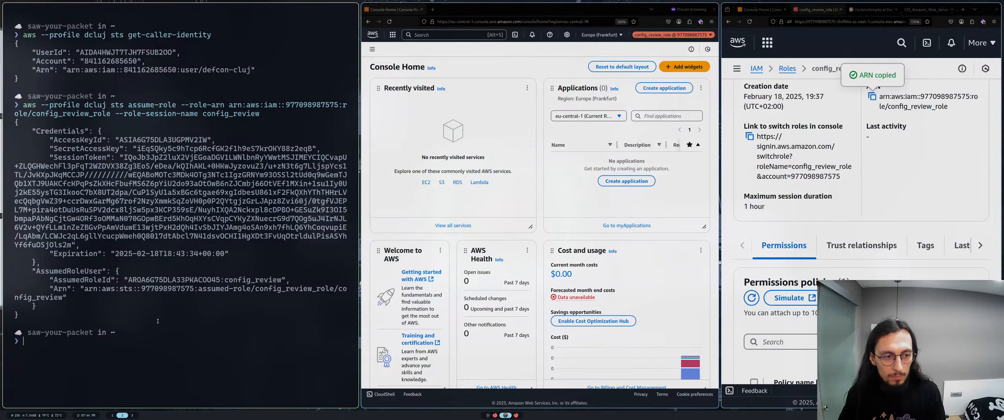
# Enter the command cat ~/.aws/credentials at the prompt without running it
pyautogui.write('cat ')
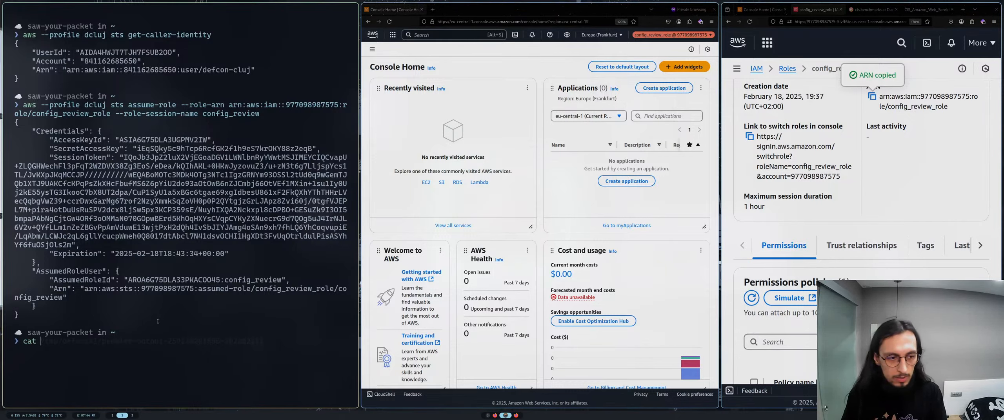
pyautogui.write('~/.aws')
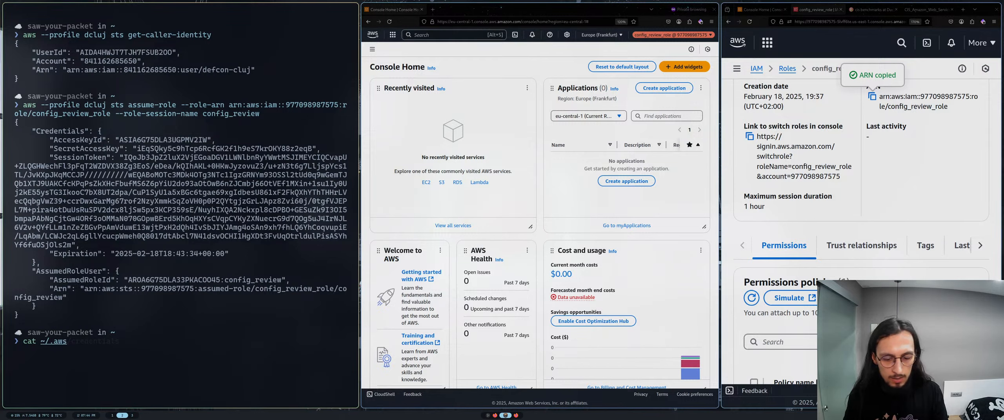
pyautogui.write('/cre')
pyautogui.press('Tab')
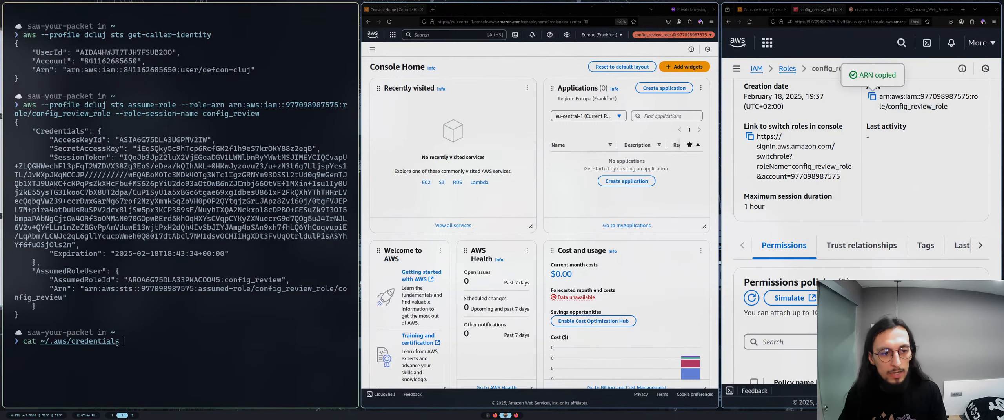
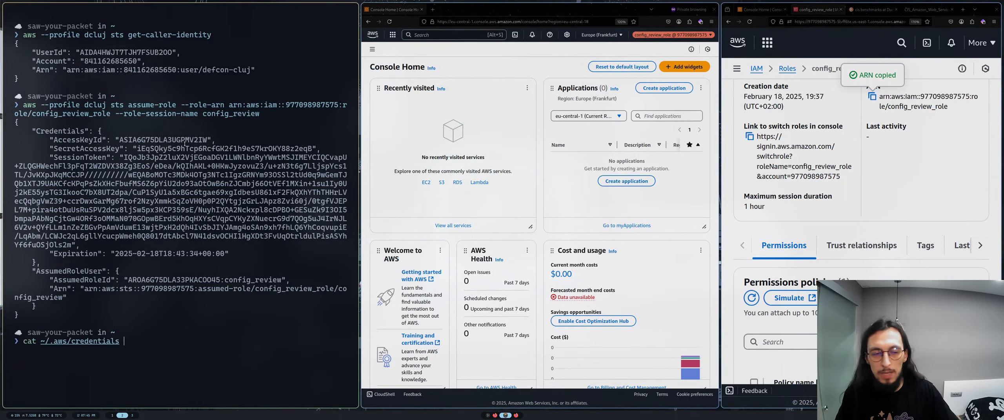
# Cancel the pending cat ~/.aws/credentials command and begin 'aws --profile cr2' at a fresh prompt
pyautogui.hotkey('ctrl', 'c')
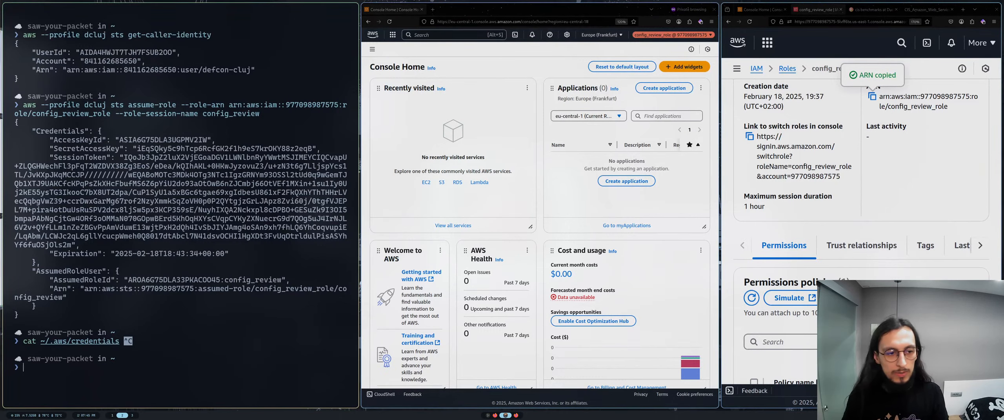
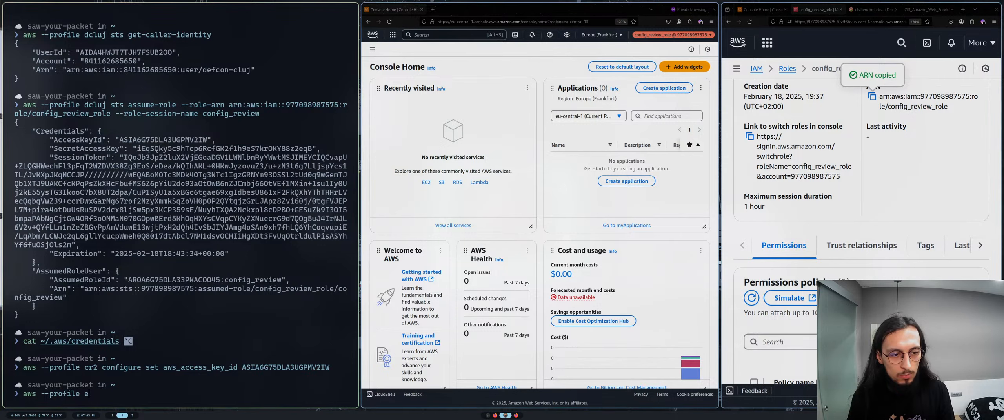
# Start the 'aws --profile cr2 configure set aws_secret_access_key' command at the prompt
pyautogui.write('ure set aws_ses')
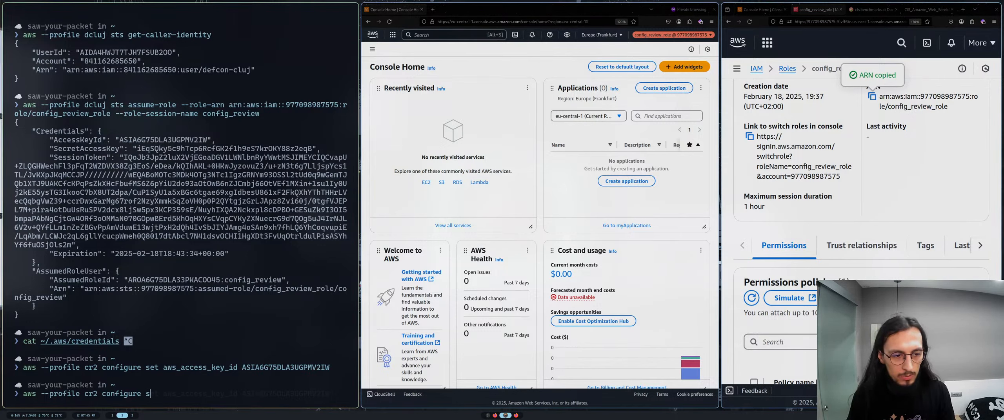
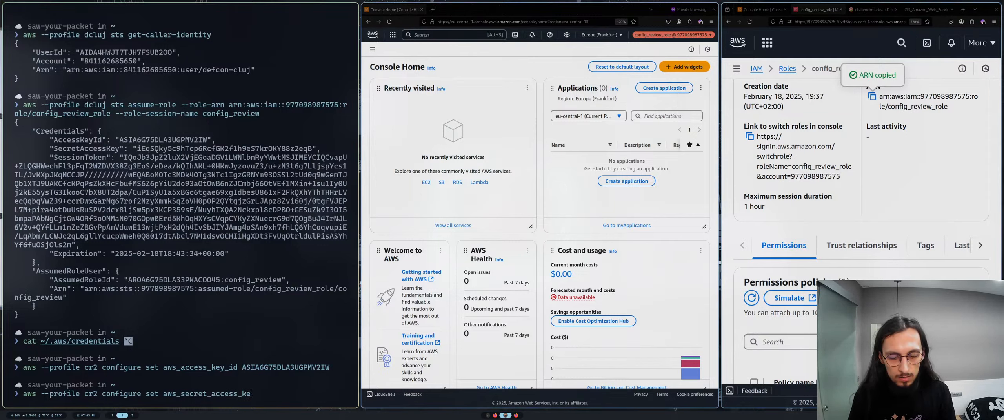
# Finish the cr2 'configure set aws_secret_access_key' command to store the assumed role's secret access key
pyautogui.write('ey')
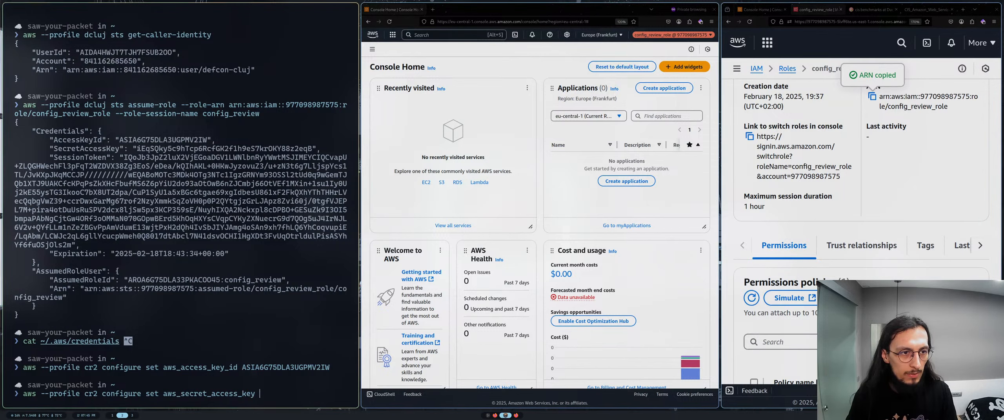
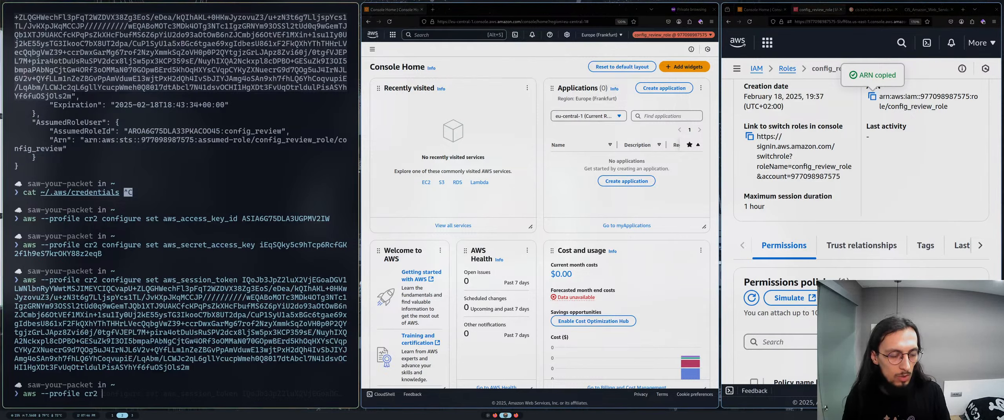
# Type 'sts get-' to build the 'aws --profile cr2 sts get-caller-identity' check command
pyautogui.write('sts get-caller-identity')
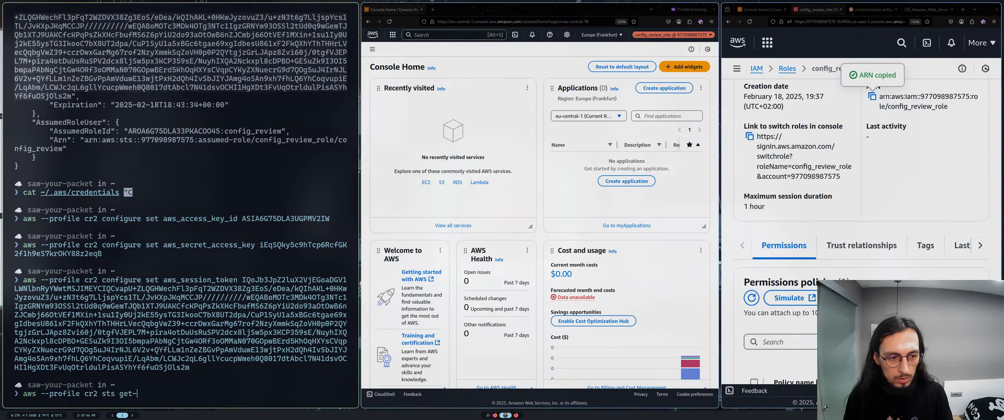
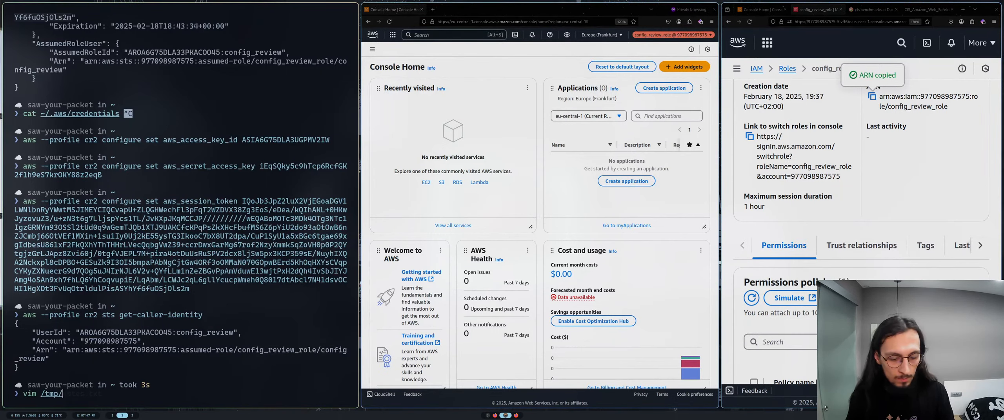
# Create /tmp/test.txt in Vim and start it with an 'Either:' heading
pyautogui.write('test.t')
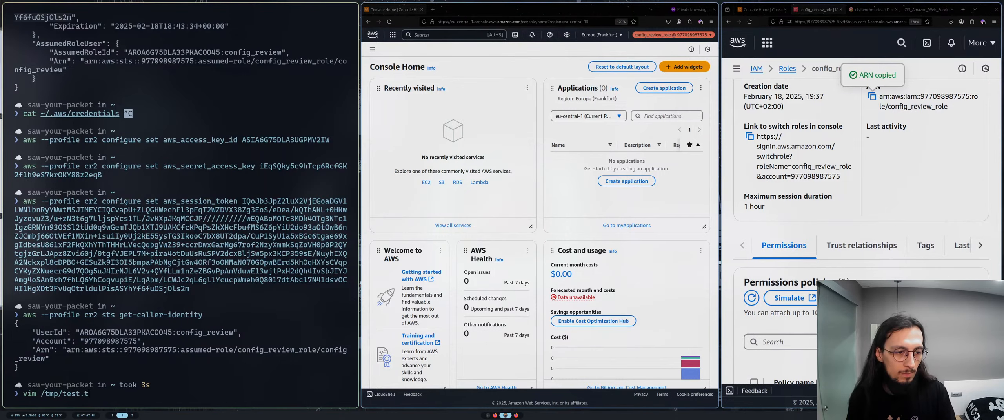
pyautogui.write('xt')
pyautogui.press('Return')
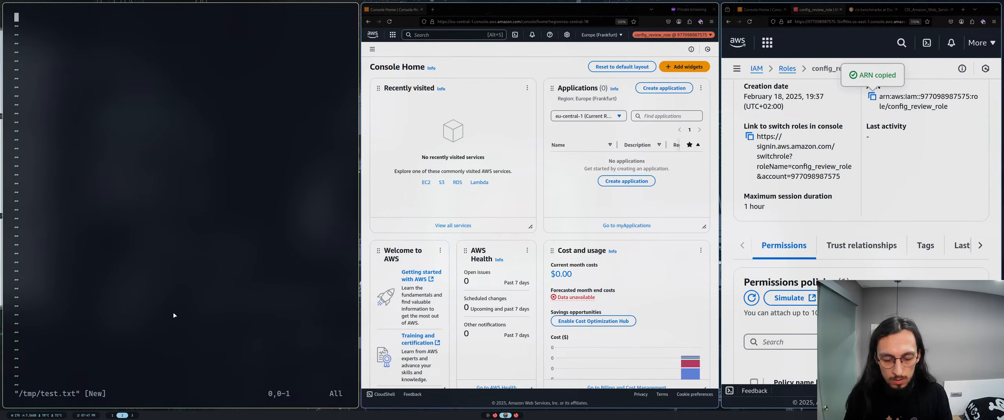
pyautogui.write('i')
pyautogui.write('Eit')
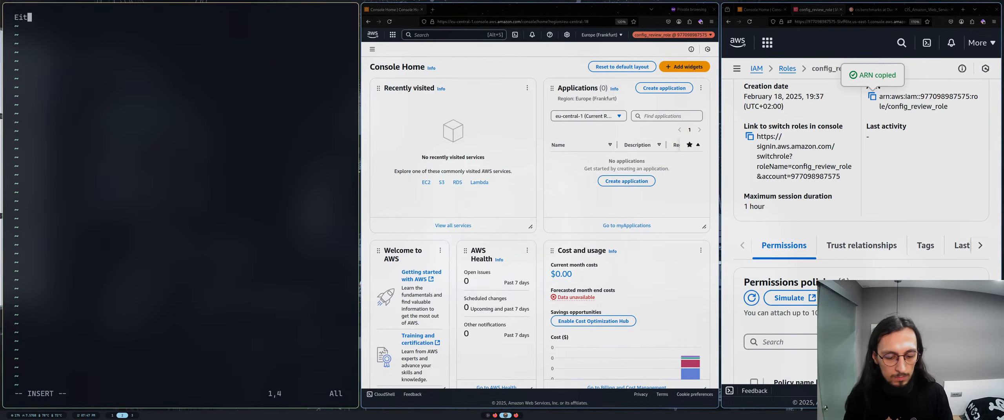
pyautogui.write('her:')
pyautogui.press('Return')
pyautogui.press('Return')
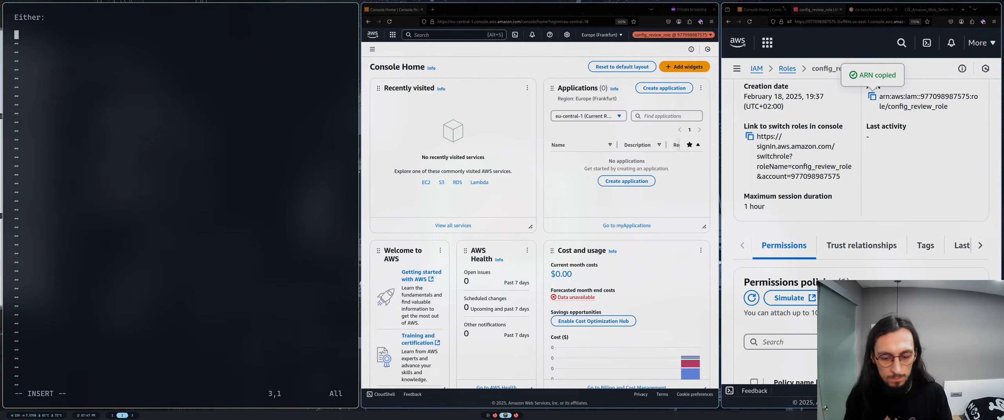
# Add '1. user account' with indented sub-points '-> username+password' and '-> access credentials'
pyautogui.write('1. us')
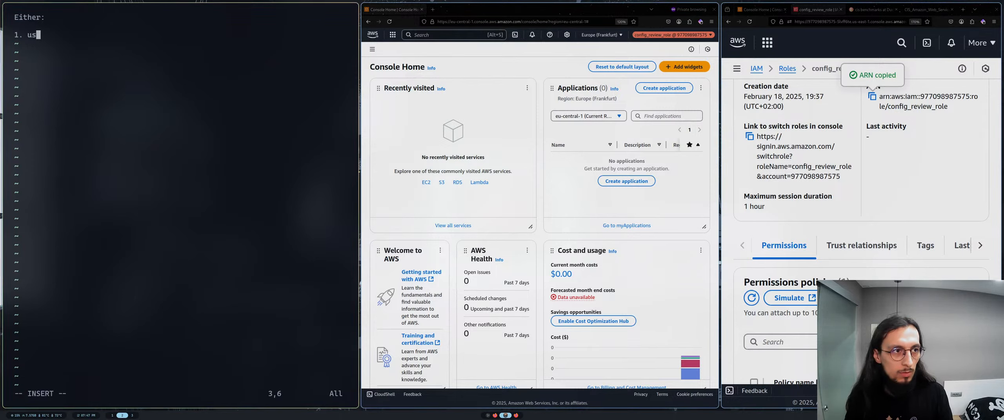
pyautogui.write('er account')
pyautogui.press('Return')
pyautogui.press('Tab')
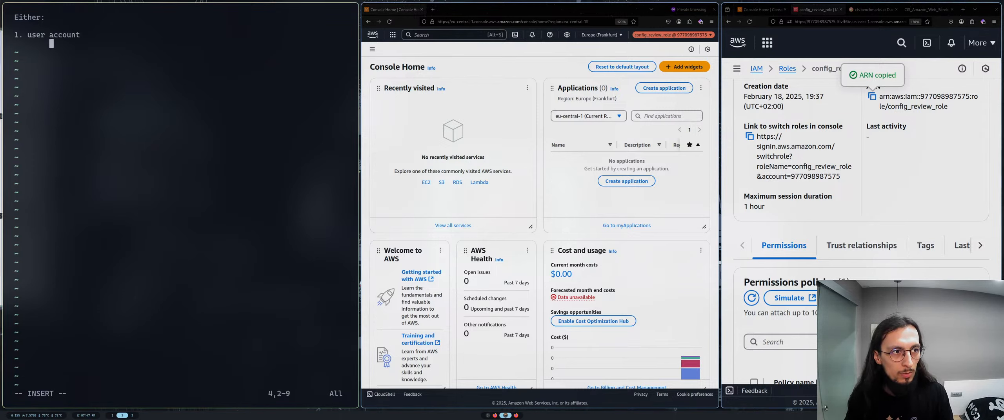
pyautogui.write('-> us')
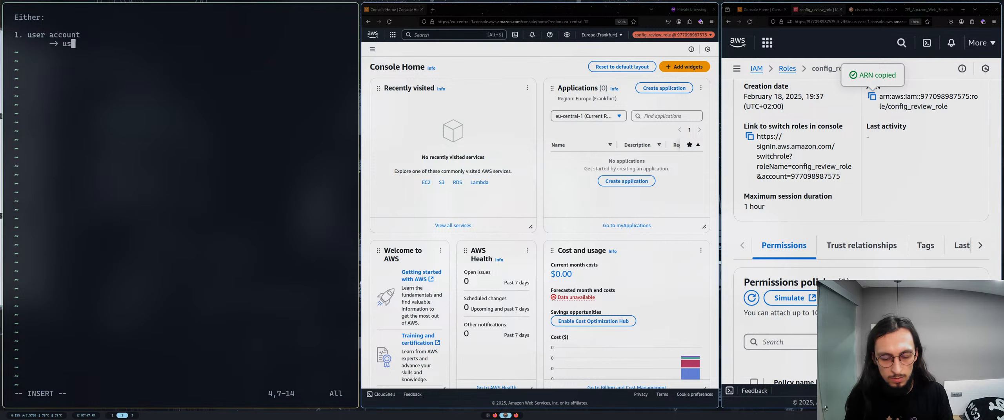
pyautogui.write('ername+pass')
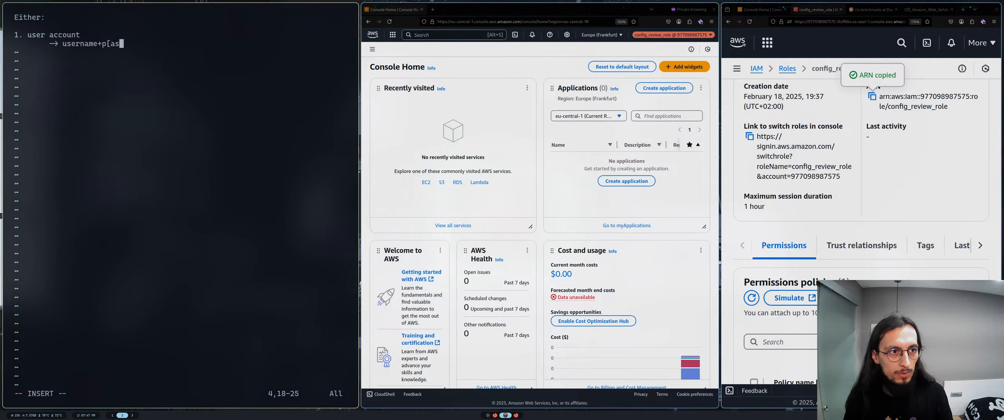
pyautogui.write('word')
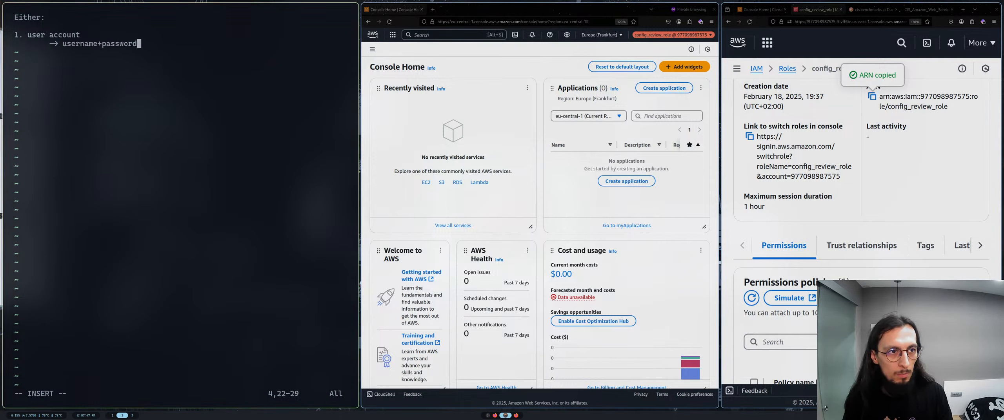
pyautogui.press('Return')
pyautogui.press('Tab')
pyautogui.write('-> a')
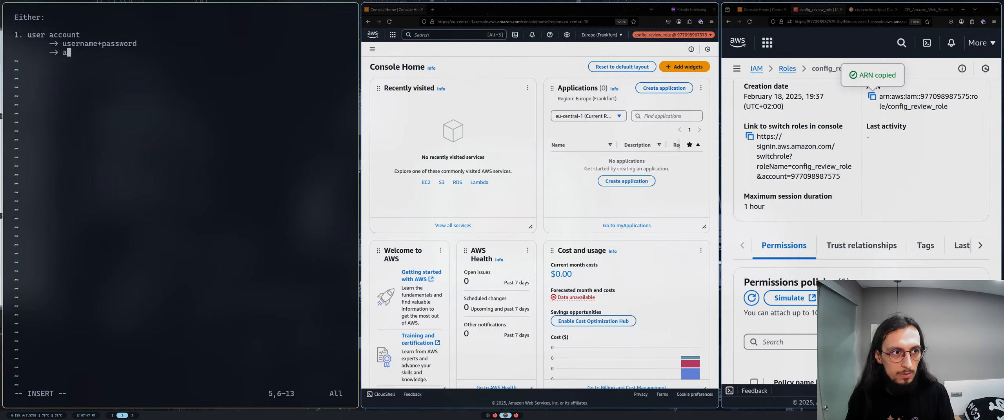
pyautogui.write('ccess credentials')
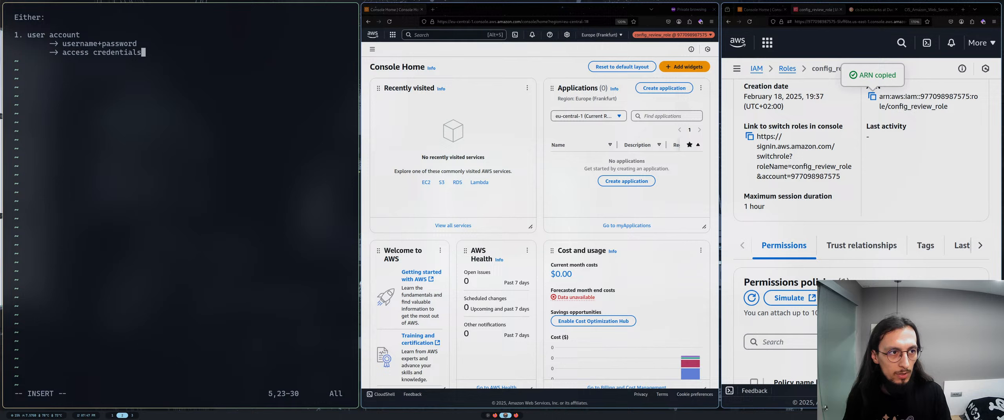
# Add '2. role' with an indented empty '->' sub-point beneath it
pyautogui.press('Return')
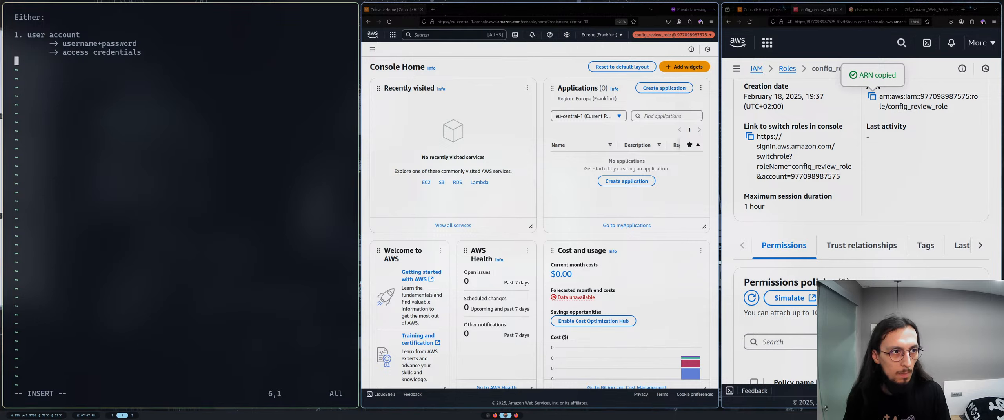
pyautogui.write('2. role')
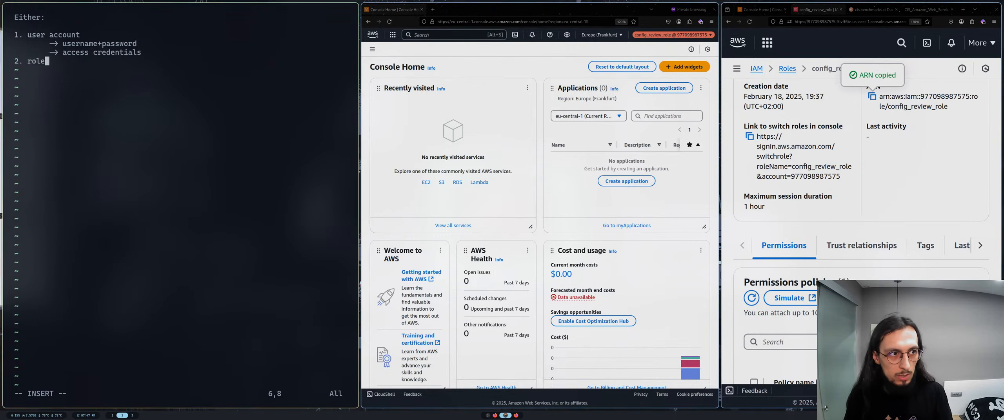
pyautogui.press('Return')
pyautogui.press('Tab')
pyautogui.write('->')
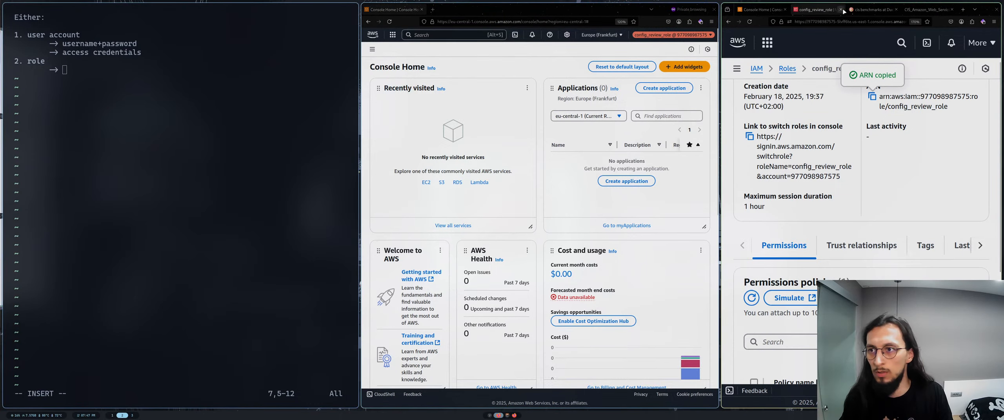
# Paste the AWS account ID from the console after the role arrow and drop the extra arrow line
pyautogui.moveTo(758, 12)
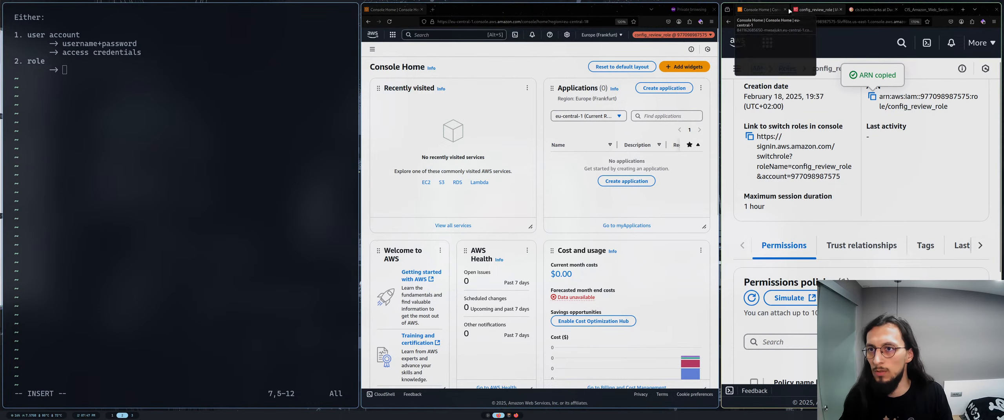
pyautogui.click(758, 12)
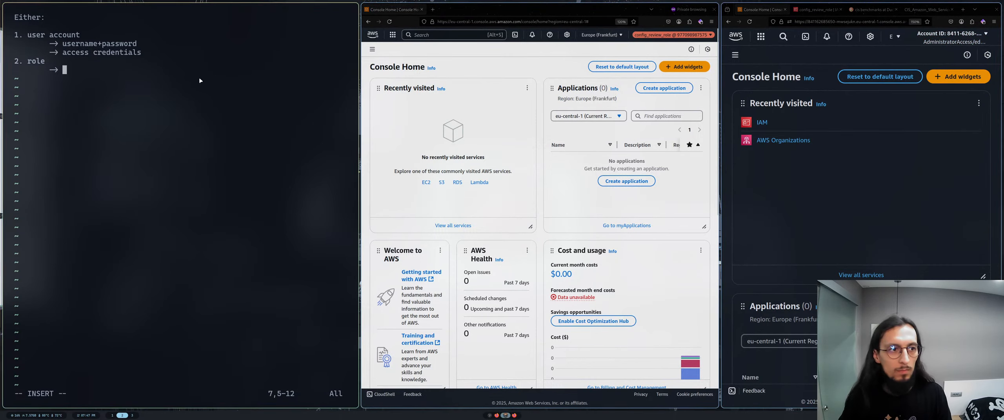
pyautogui.hotkey('ctrl', 'shift', 'v')
pyautogui.press('Return')
pyautogui.write('->')
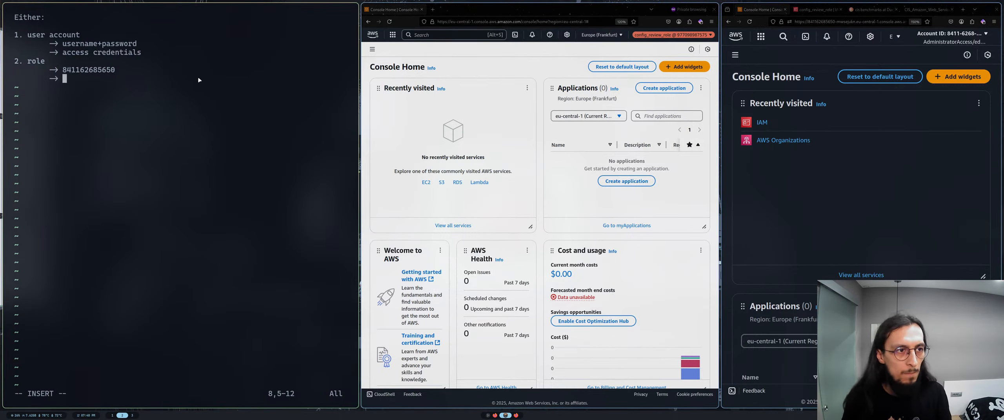
pyautogui.press('BackSpace')
pyautogui.press('BackSpace')
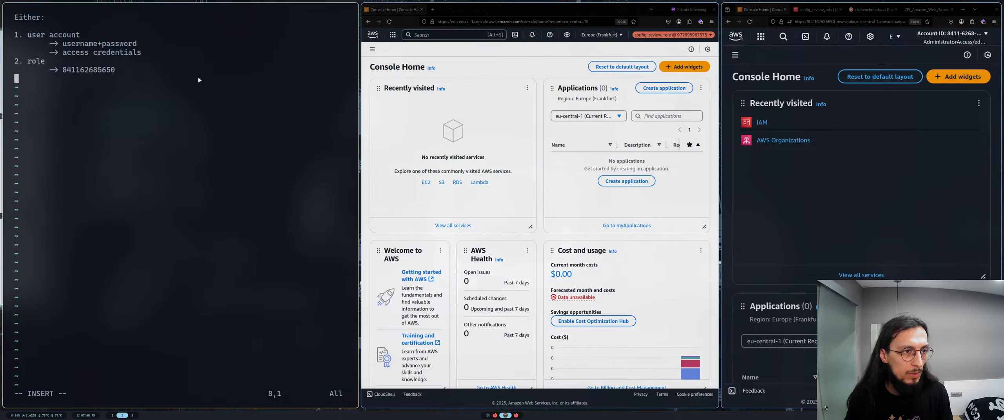
pyautogui.press('Return')
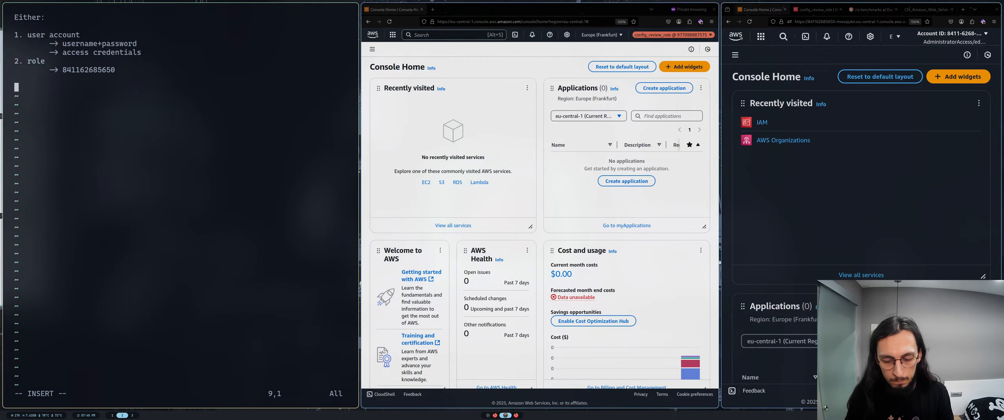
# Add a 'Level of permissions:' heading with an indented '-> ReadOnlyAccess' entry
pyautogui.write('Level of')
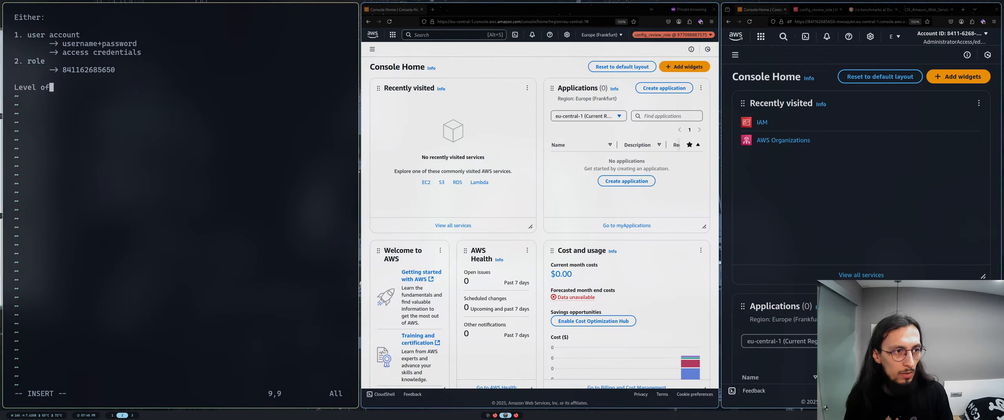
pyautogui.write(' permissions: READ')
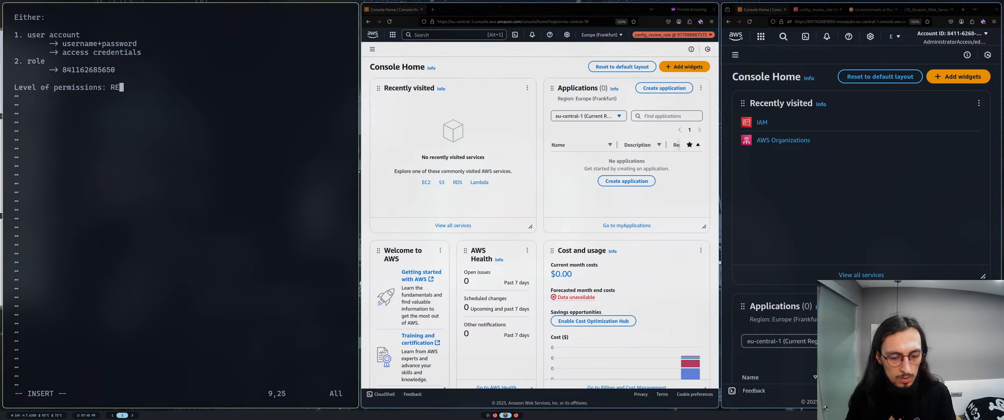
pyautogui.press('BackSpace')
pyautogui.press('BackSpace')
pyautogui.press('BackSpace')
pyautogui.press('BackSpace')
pyautogui.press('BackSpace')
pyautogui.press('Return')
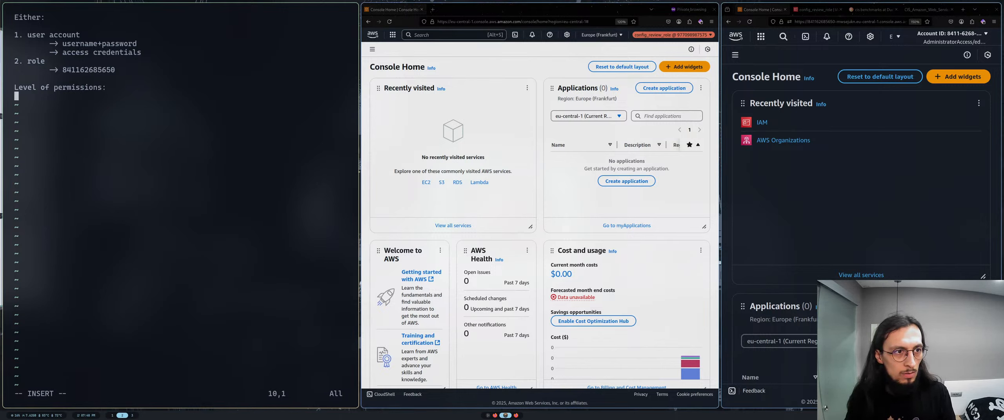
pyautogui.write('-')
pyautogui.press('BackSpace')
pyautogui.press('Tab')
pyautogui.write('-> ')
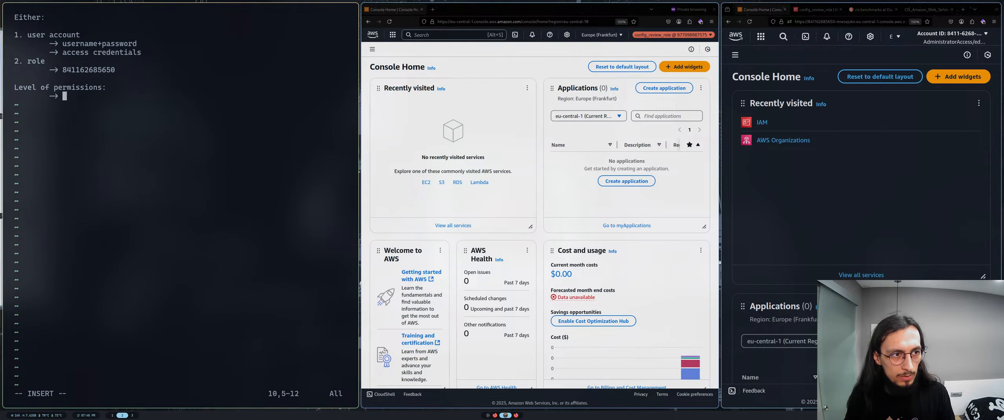
pyautogui.write('ReadO')
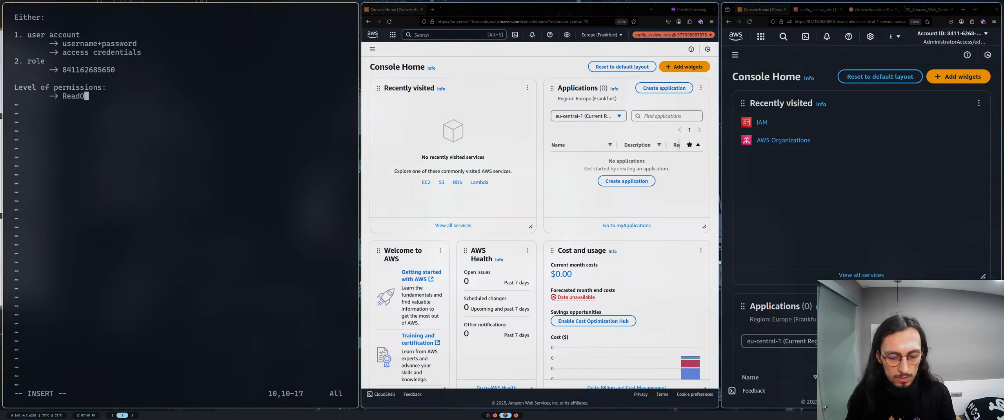
pyautogui.write('nlyAccess')
# Add '-> SecurityAudit' and '-> + deny statements if you want' entries below ReadOnlyAccess
pyautogui.press('Return')
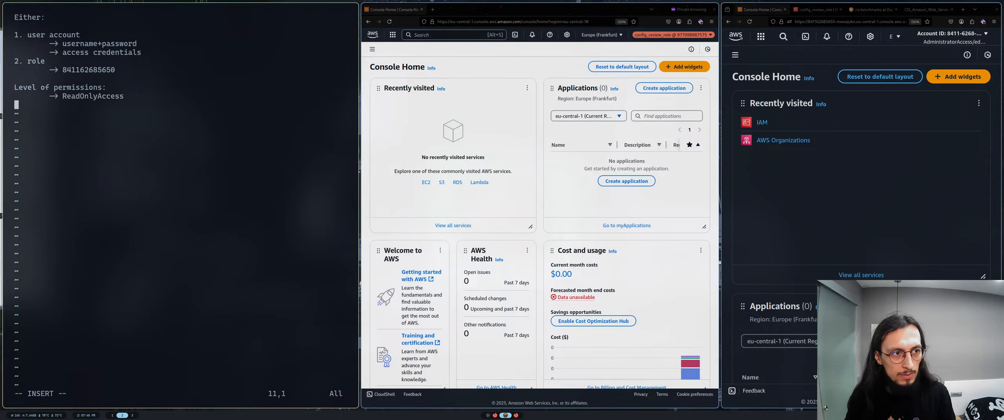
pyautogui.press('Tab')
pyautogui.write('-> SecurityAudit')
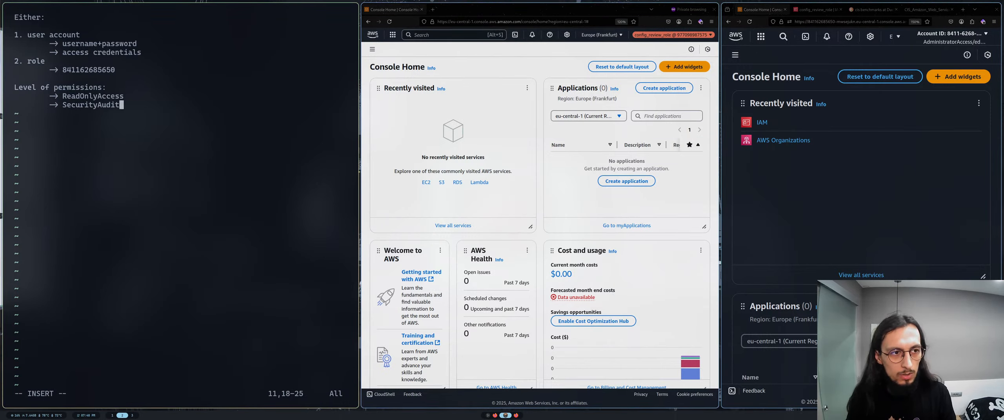
pyautogui.press('Return')
pyautogui.press('Tab')
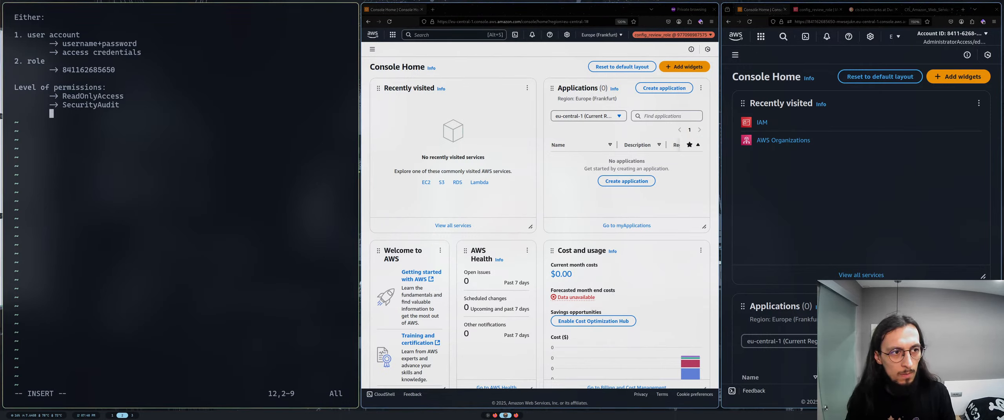
pyautogui.write('-> + den')
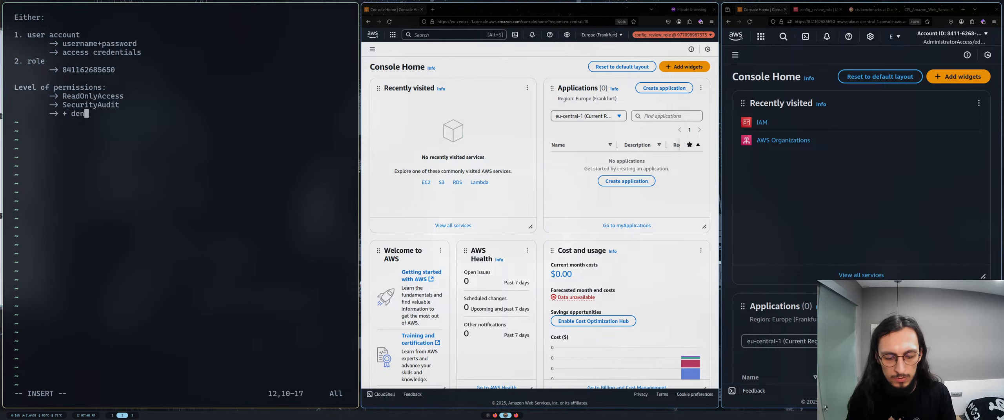
pyautogui.write('y statements')
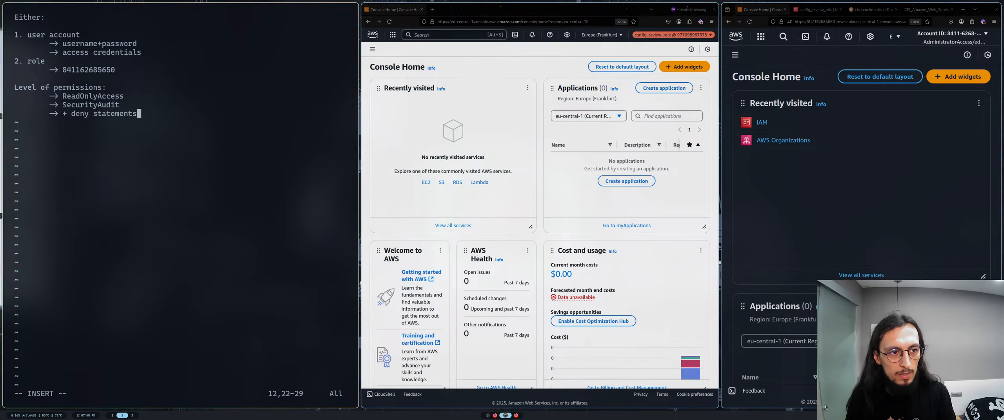
pyautogui.write(' if you want')
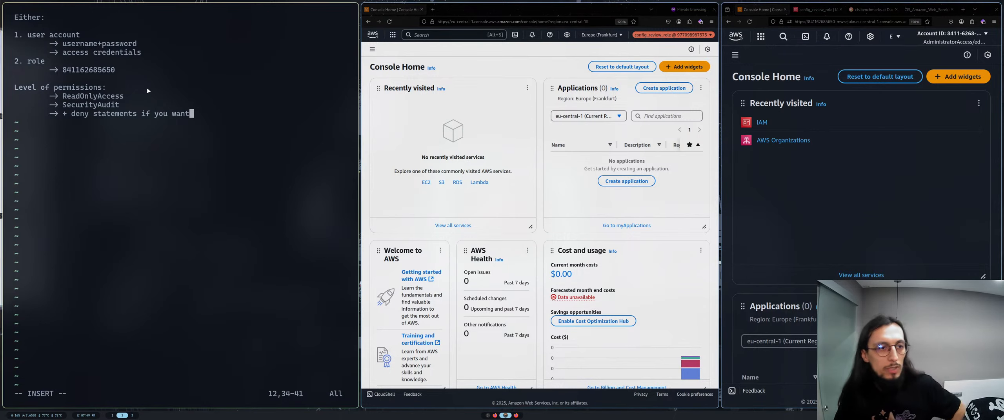
# Erase the SecurityAudit entry text from the permissions list
pyautogui.press('Up')
pyautogui.press('BackSpace')
pyautogui.press('BackSpace')
pyautogui.press('BackSpace')
pyautogui.press('BackSpace')
pyautogui.press('BackSpace')
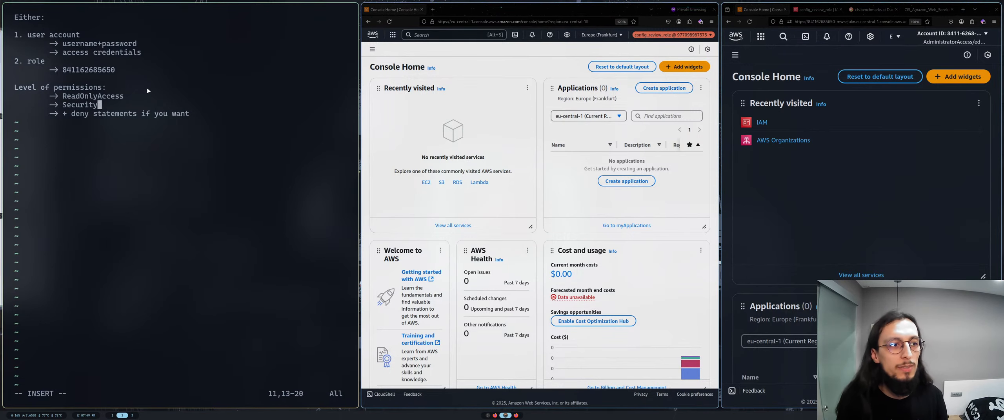
pyautogui.press('BackSpace')
pyautogui.press('BackSpace')
pyautogui.press('BackSpace')
pyautogui.press('BackSpace')
pyautogui.press('BackSpace')
pyautogui.press('BackSpace')
pyautogui.press('BackSpace')
pyautogui.press('BackSpace')
pyautogui.press('BackSpace')
pyautogui.press('BackSpace')
pyautogui.press('BackSpace')
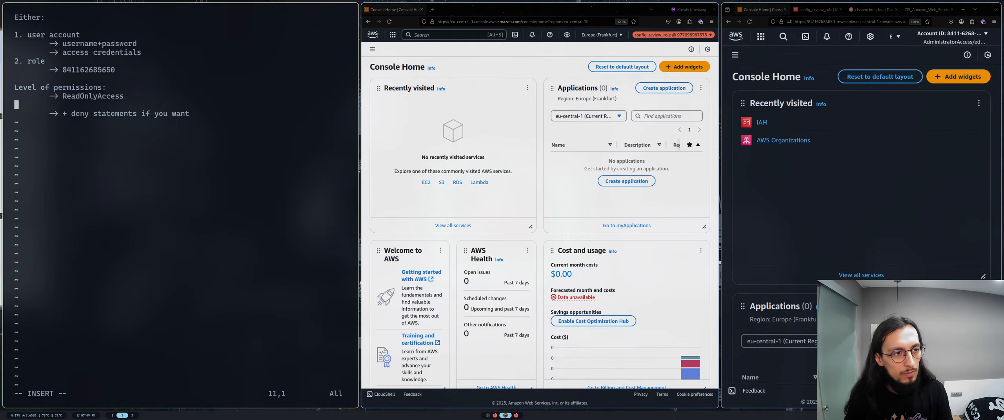
# Remove the blank line so the deny statements entry follows ReadOnlyAccess directly
pyautogui.press('BackSpace')
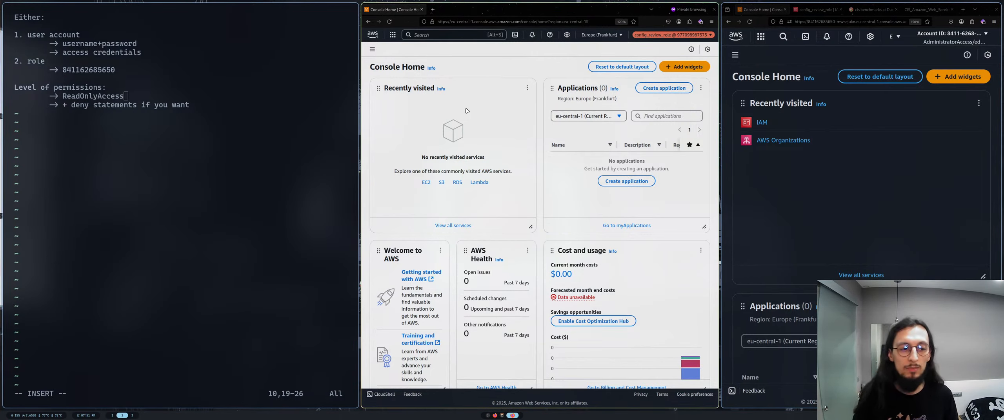
pyautogui.click(208, 172)
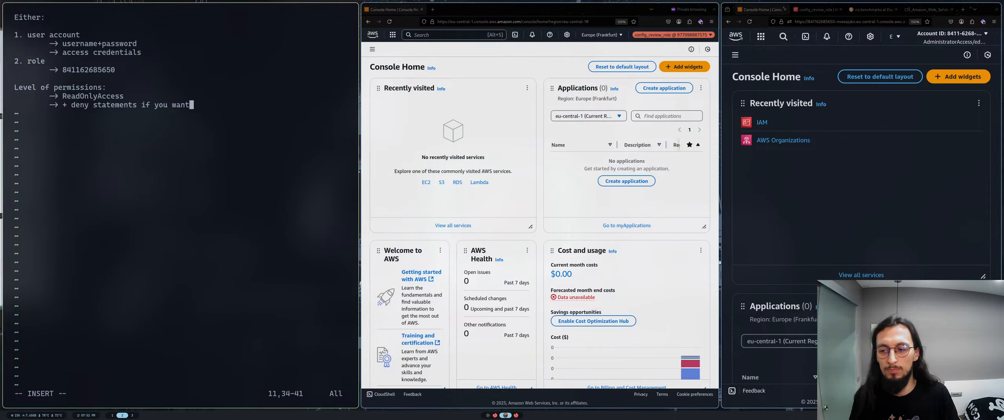
# Save /tmp/test.txt and quit Vim with :wq
pyautogui.hotkey('ctrl', 'Left')
pyautogui.hotkey('ctrl', 'Left')
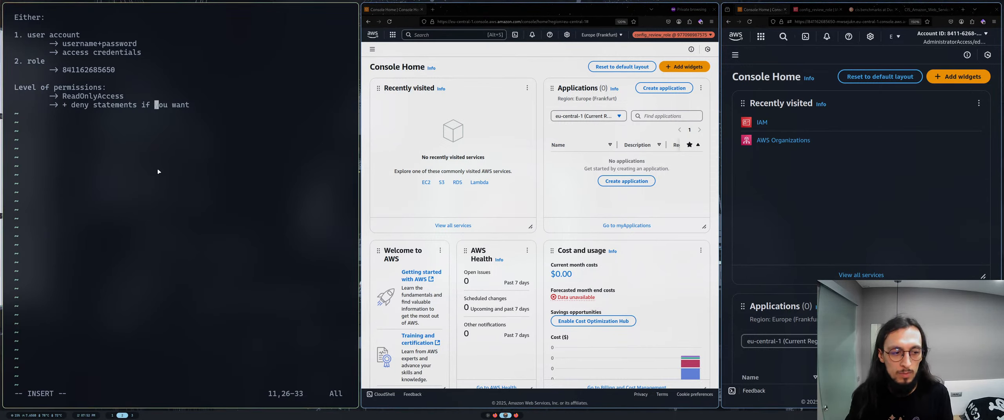
pyautogui.press('Escape')
pyautogui.press('"')
pyautogui.press(':')
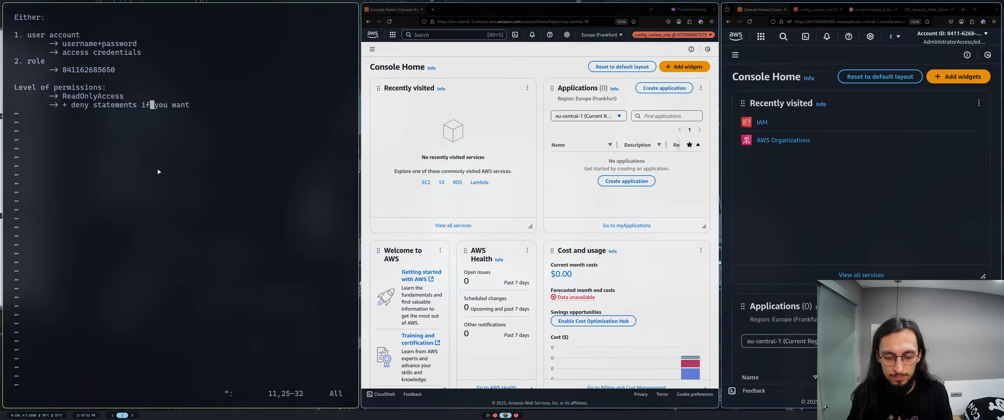
pyautogui.write(':wq')
pyautogui.press('Return')
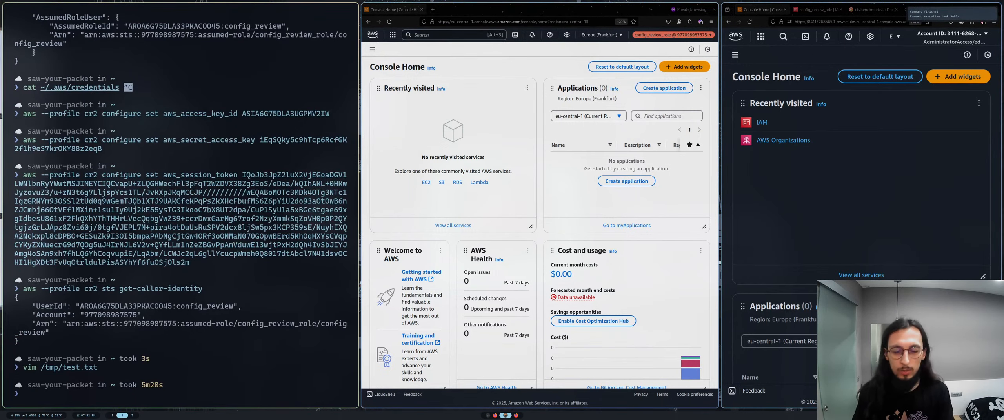
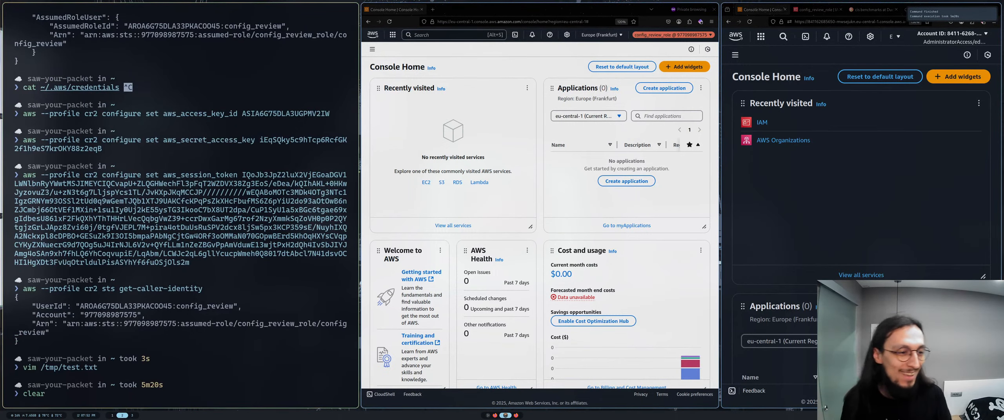
# Clear the terminal screen and close the Terminal window
pyautogui.write('clear')
pyautogui.press('Return')
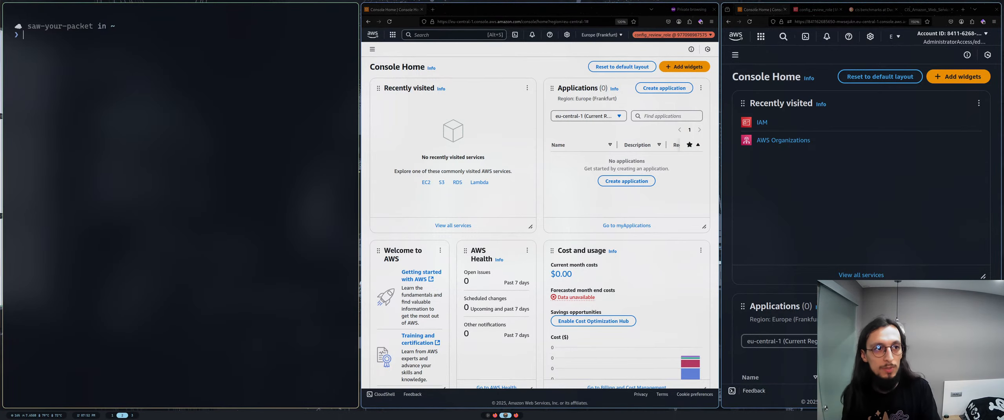
pyautogui.press('super+q')
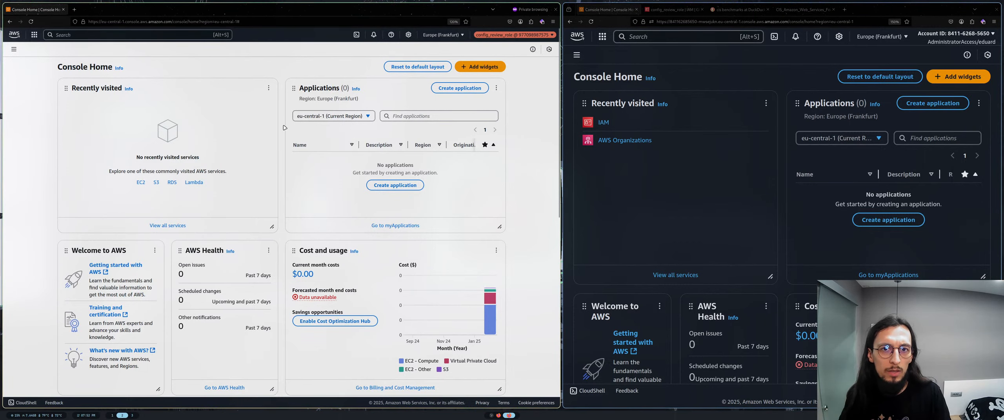
# Close the private window, enlarge the page, find EC2 via search and start launching an instance
pyautogui.hotkey('ctrl', 'w')
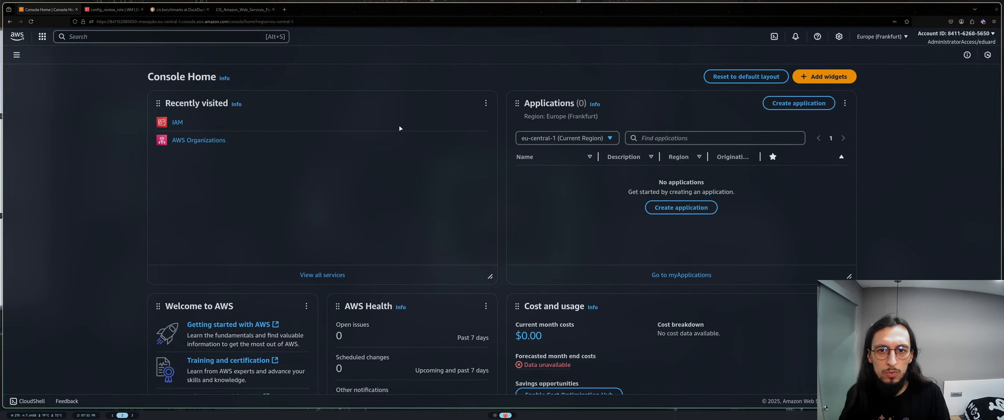
pyautogui.hotkey('ctrl', '+')
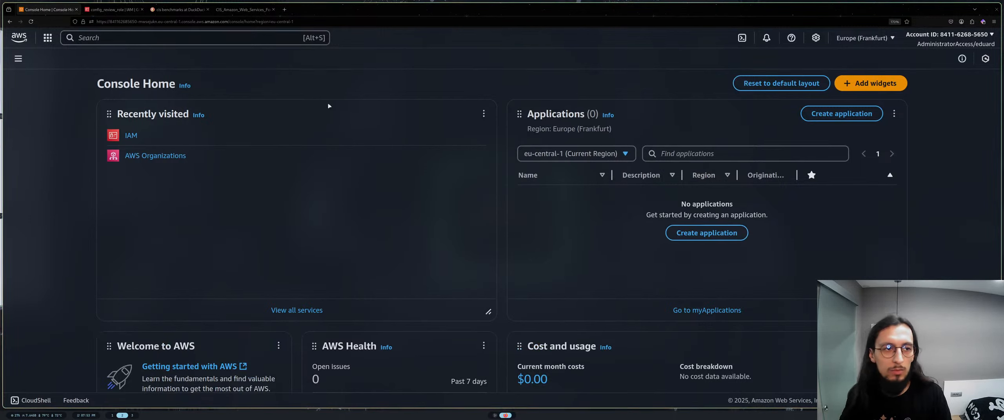
pyautogui.click(220, 42)
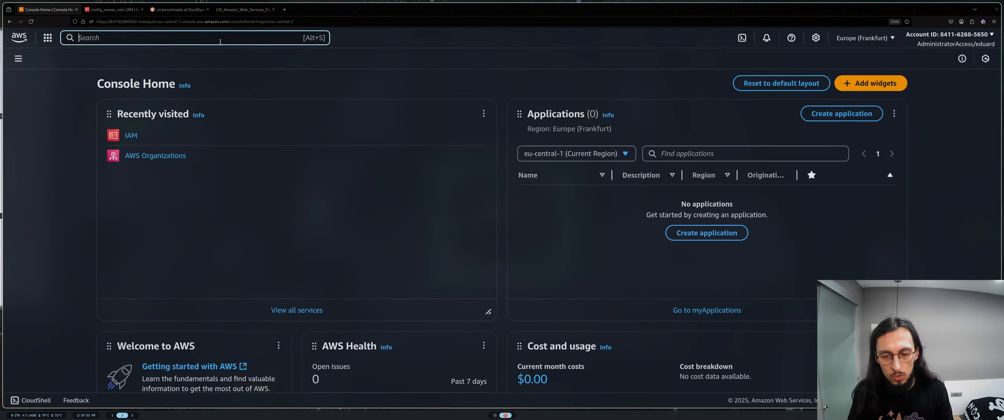
pyautogui.write('ec2')
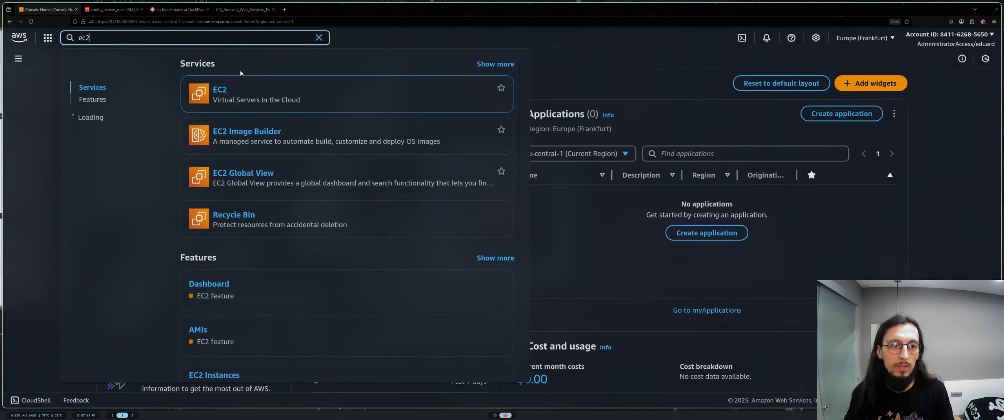
pyautogui.click(221, 91)
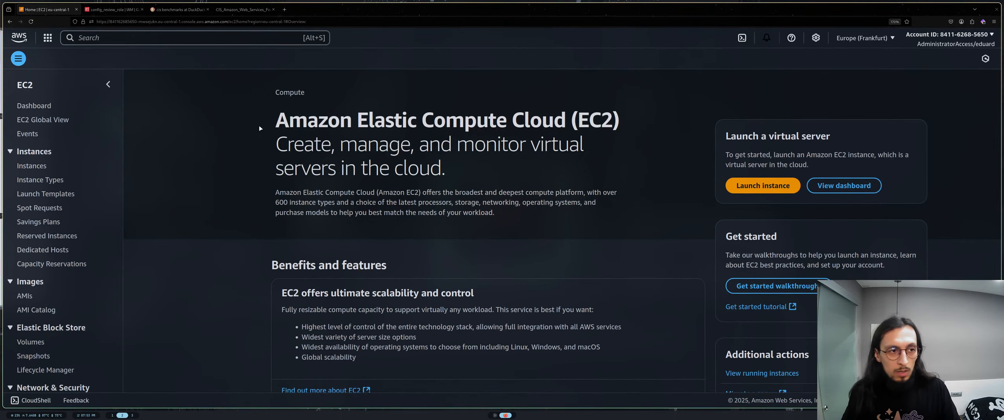
pyautogui.click(753, 192)
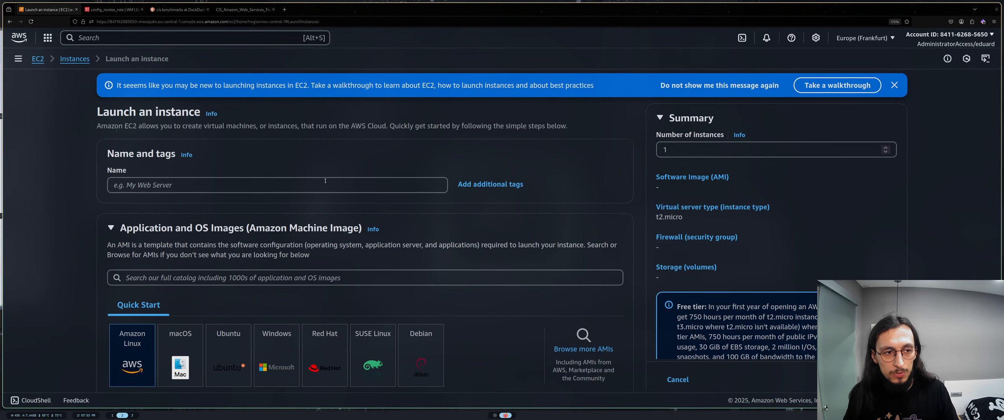
# Name the instance 'demo' and keep the Amazon Linux 2023 AMI selected
pyautogui.click(325, 181)
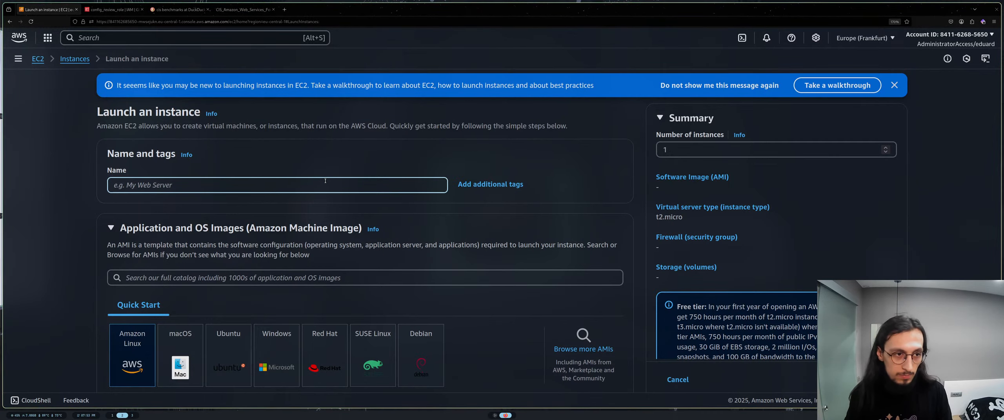
pyautogui.write('demo')
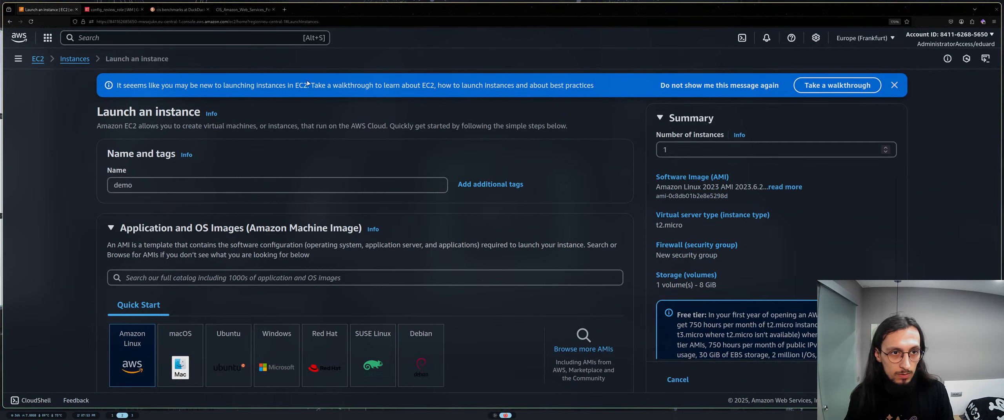
pyautogui.scroll(-4, 54, 237)
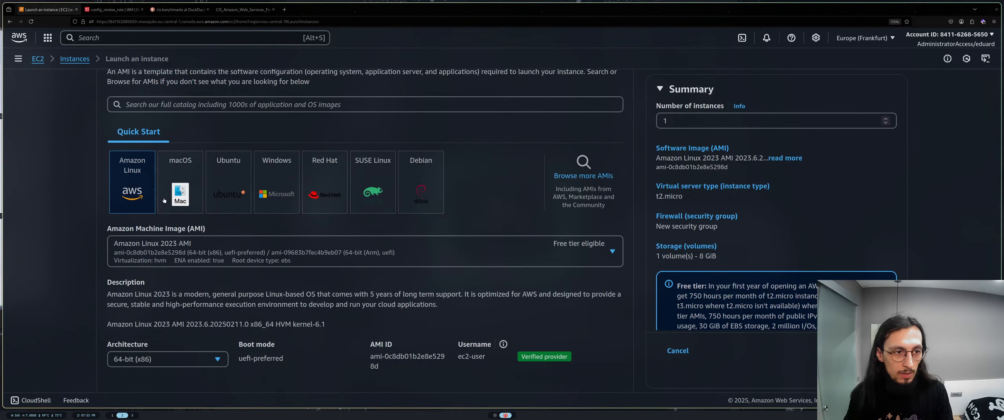
pyautogui.scroll(1, 115, 205)
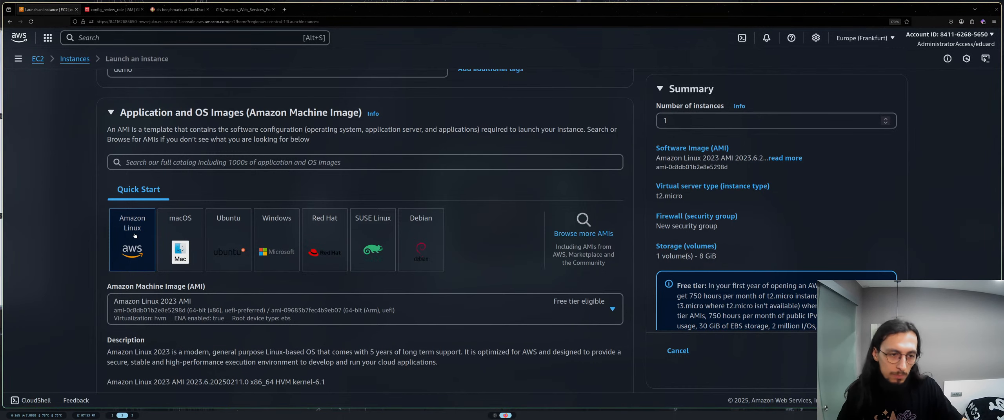
pyautogui.scroll(-4, 134, 235)
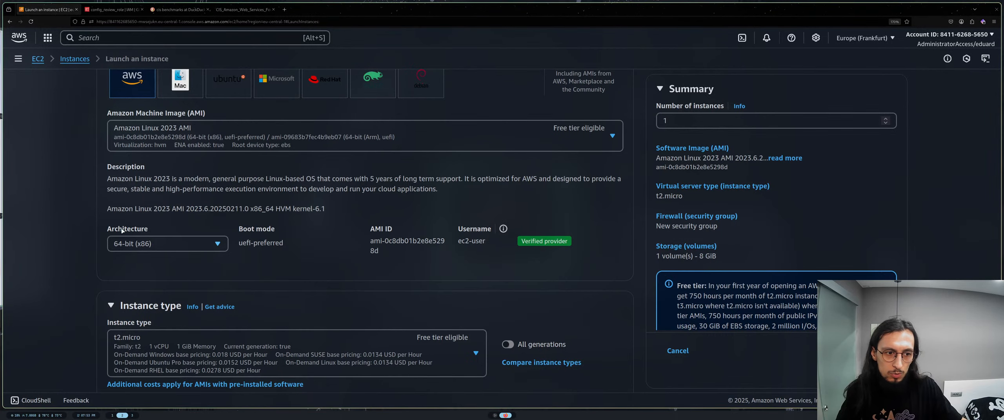
pyautogui.scroll(-4, 73, 217)
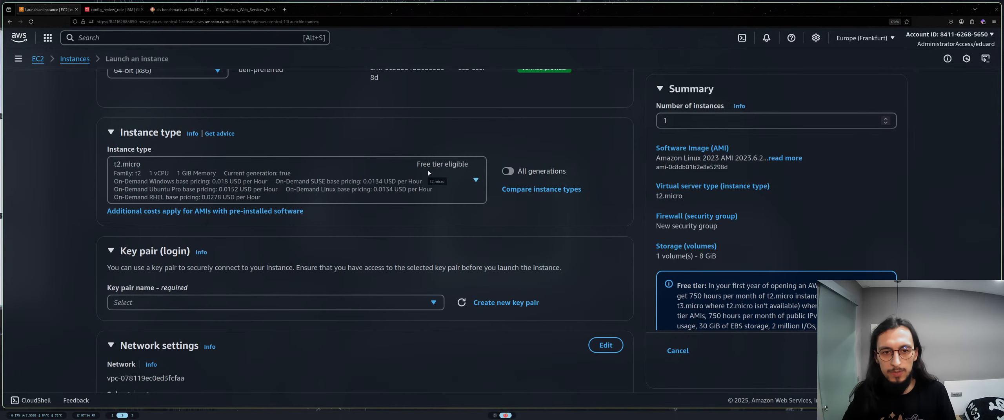
pyautogui.hotkey('ctrl', '+')
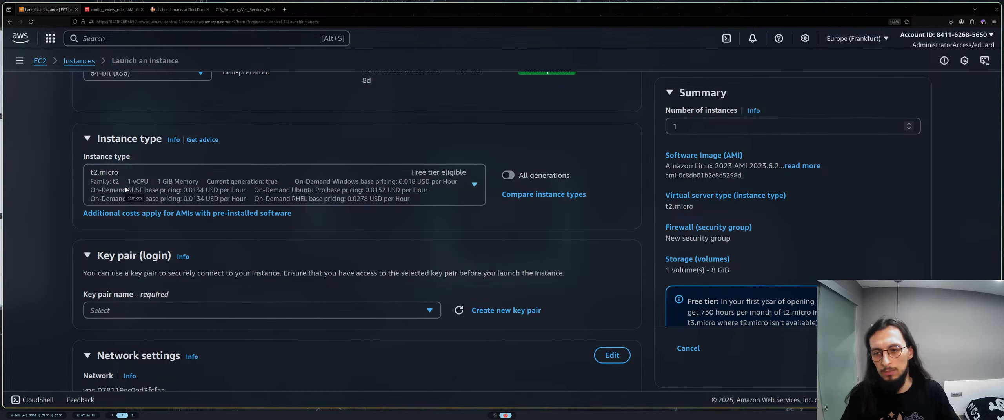
pyautogui.scroll(-2, 725, 297)
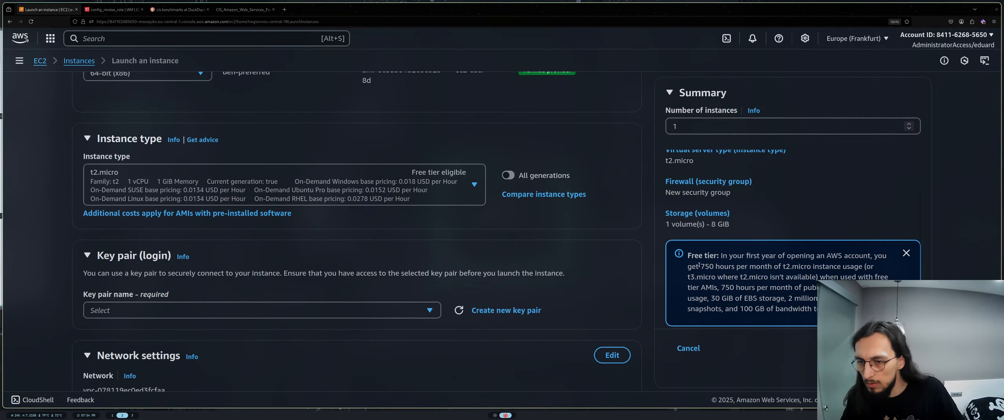
pyautogui.moveTo(700, 266); pyautogui.dragTo(722, 268)
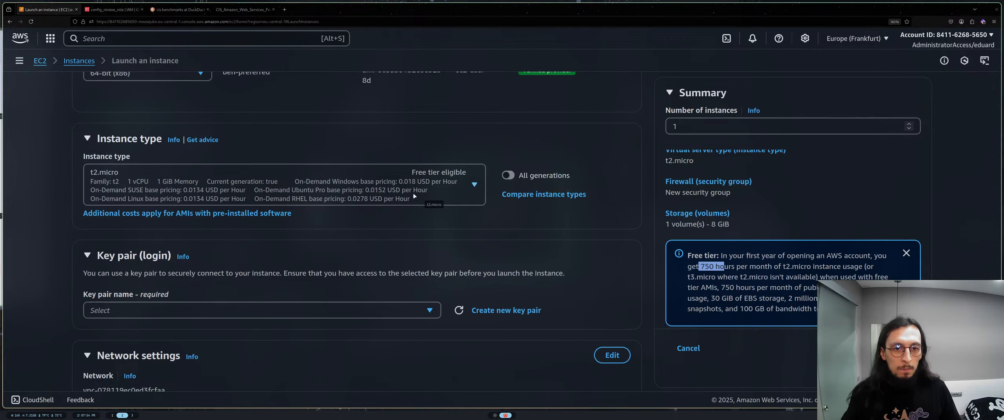
pyautogui.click(323, 191)
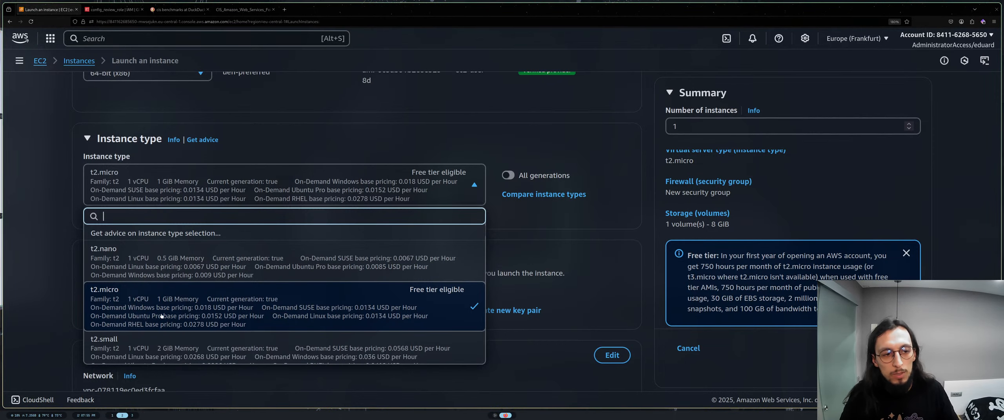
pyautogui.click(44, 286)
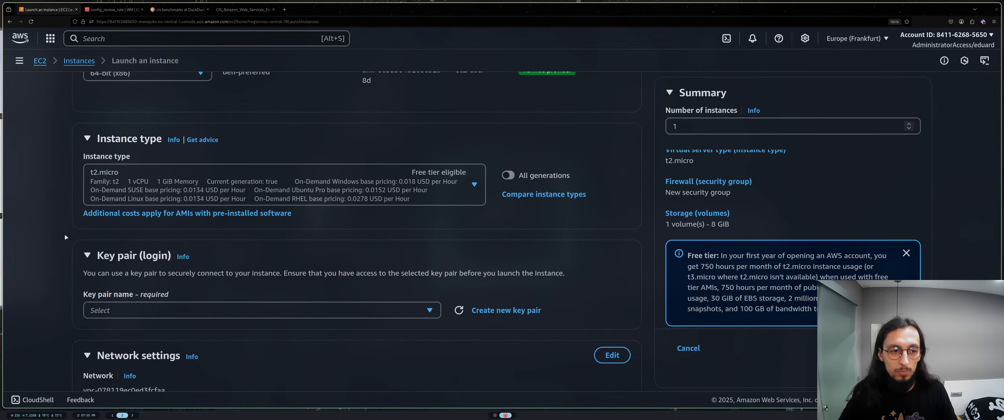
# Review the key pair choices but leave no key pair selected
pyautogui.scroll(-3, 65, 237)
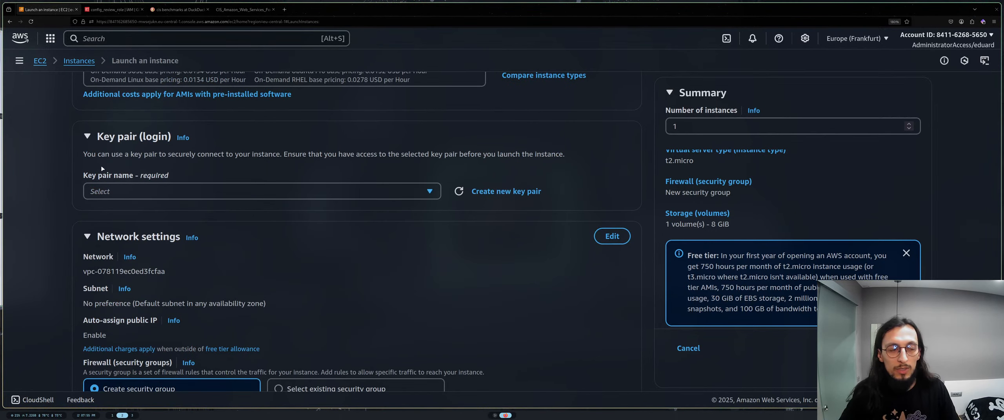
pyautogui.click(173, 192)
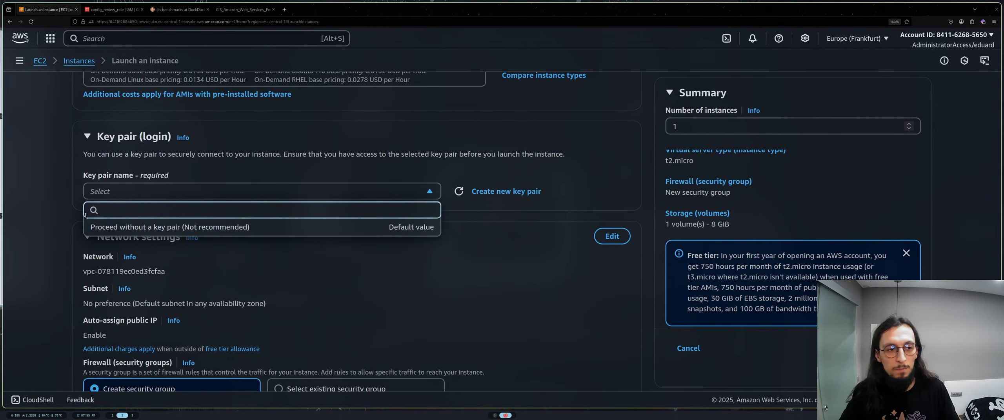
pyautogui.click(36, 218)
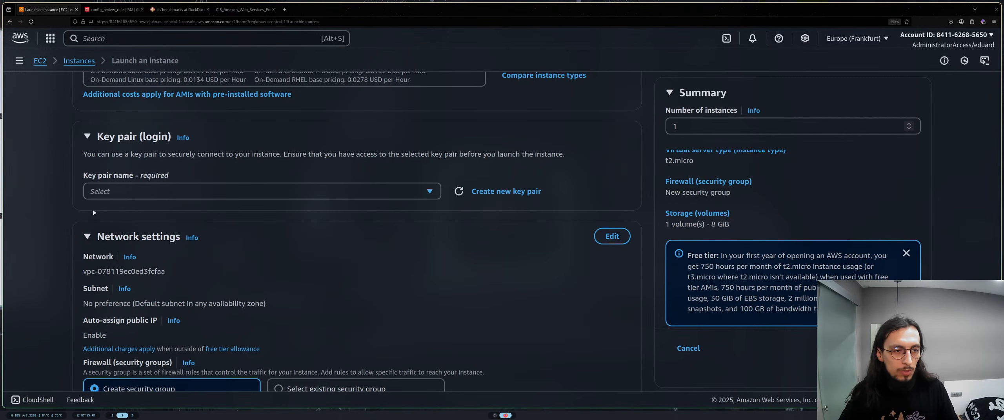
pyautogui.scroll(-3, 50, 247)
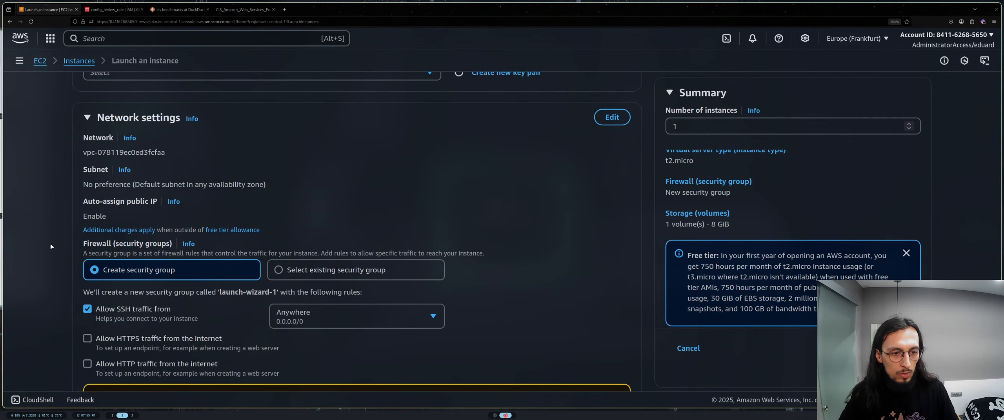
pyautogui.scroll(-3, 51, 246)
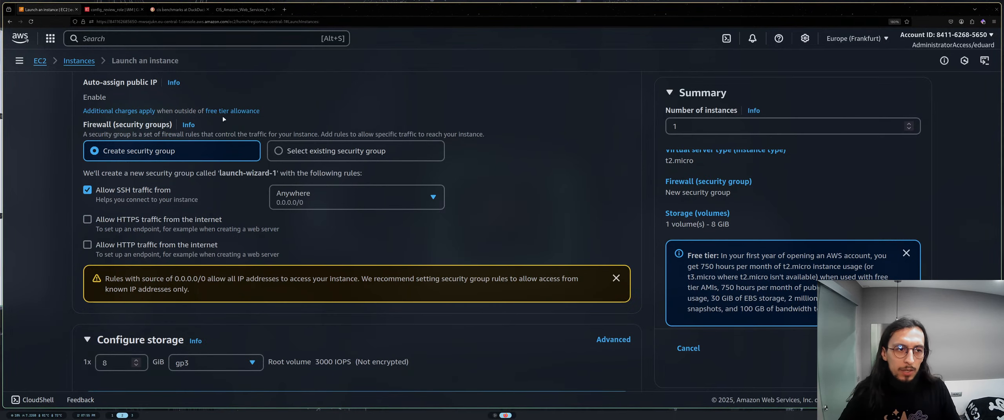
pyautogui.scroll(3, 223, 119)
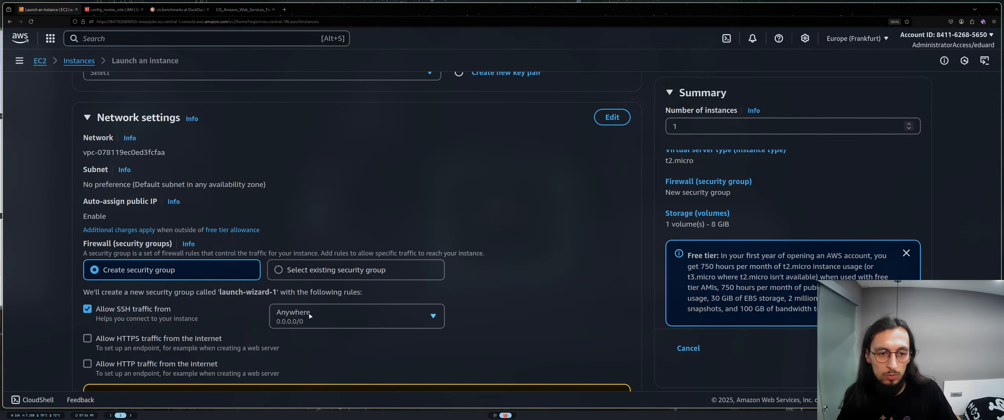
# Allow HTTPS and HTTP traffic from the internet in the launch-wizard-1 security group
pyautogui.scroll(-3, 248, 293)
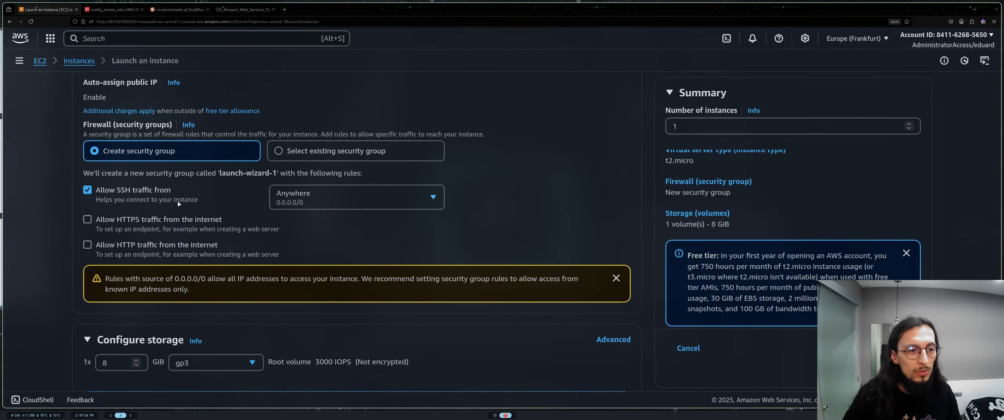
pyautogui.click(178, 223)
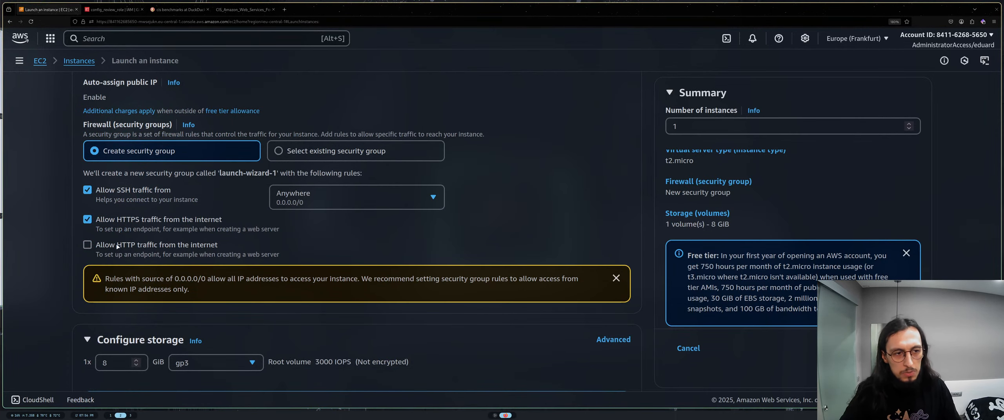
pyautogui.click(182, 246)
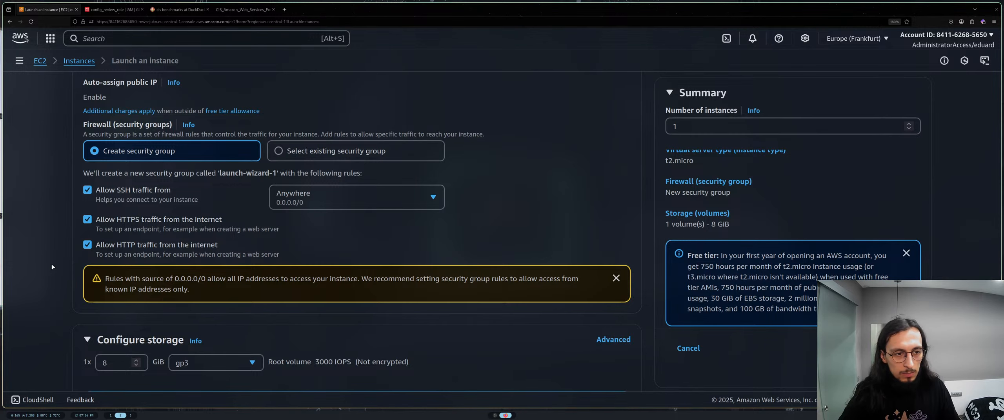
pyautogui.scroll(-5, 52, 267)
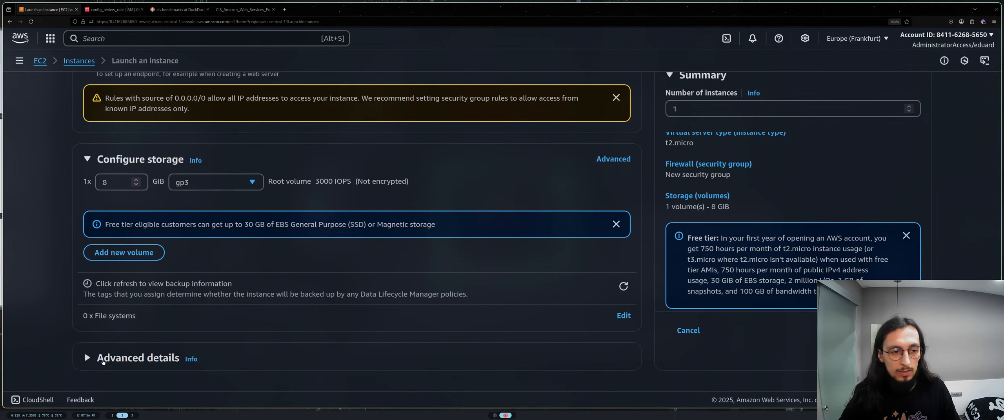
# Expand Advanced details and leave the IAM instance profile unset
pyautogui.click(104, 362)
pyautogui.scroll(-6, 65, 294)
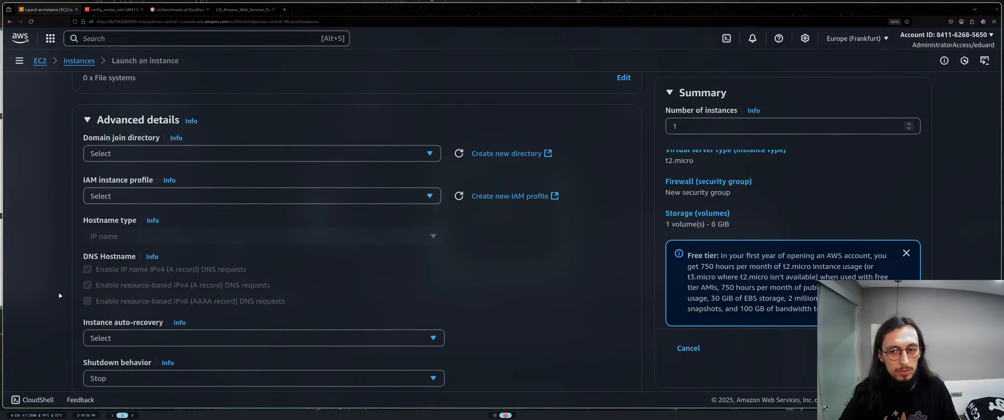
pyautogui.click(128, 196)
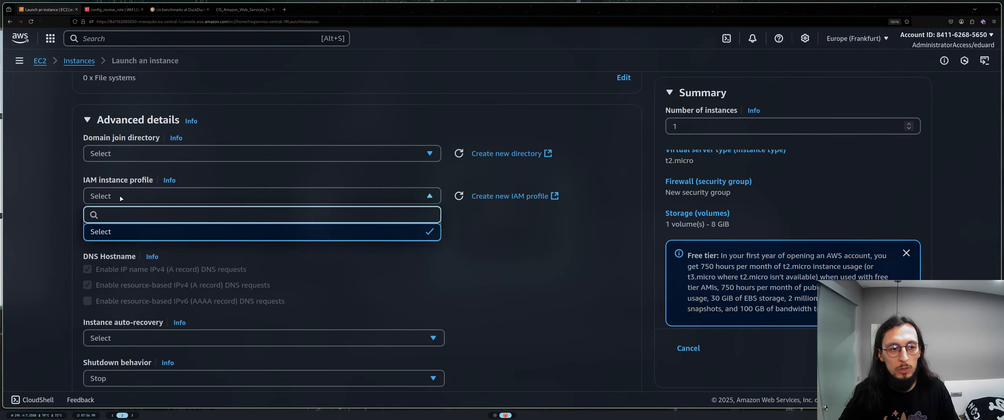
pyautogui.click(120, 199)
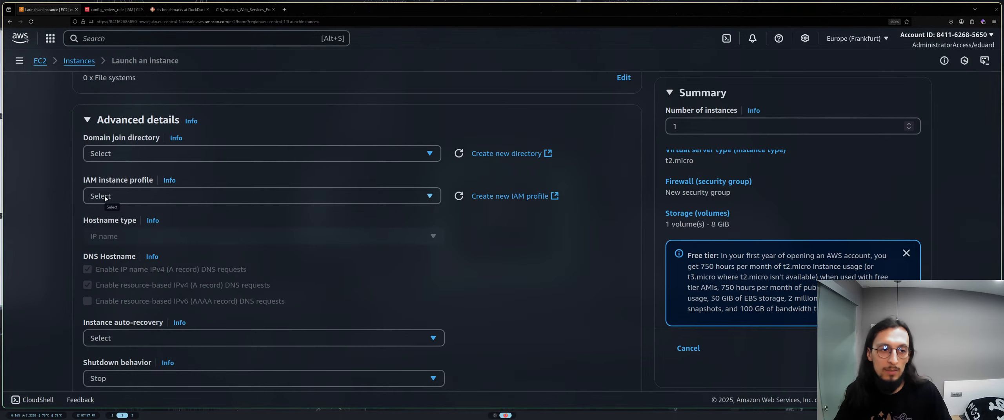
# Check the metadata version options and keep it at V2 only (token required)
pyautogui.scroll(-10, 47, 259)
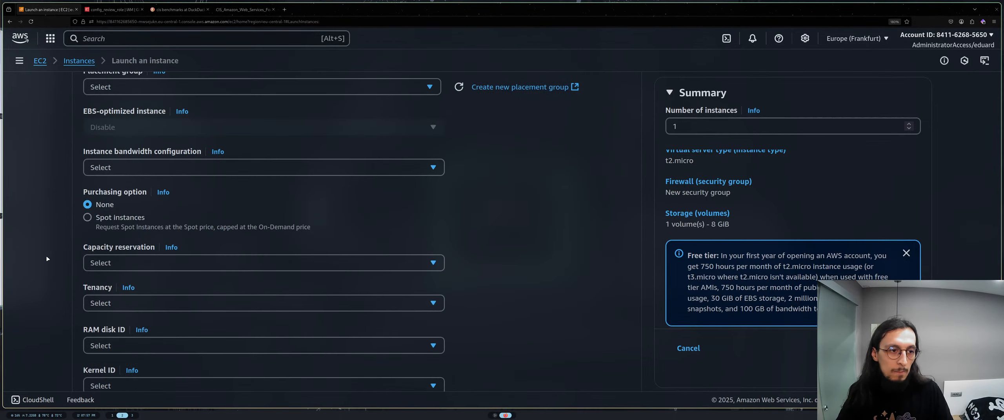
pyautogui.scroll(-5, 49, 256)
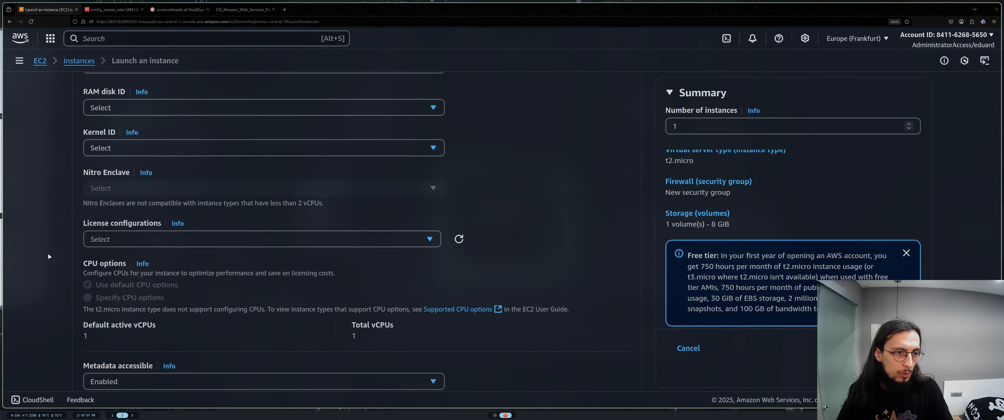
pyautogui.scroll(-4, 48, 256)
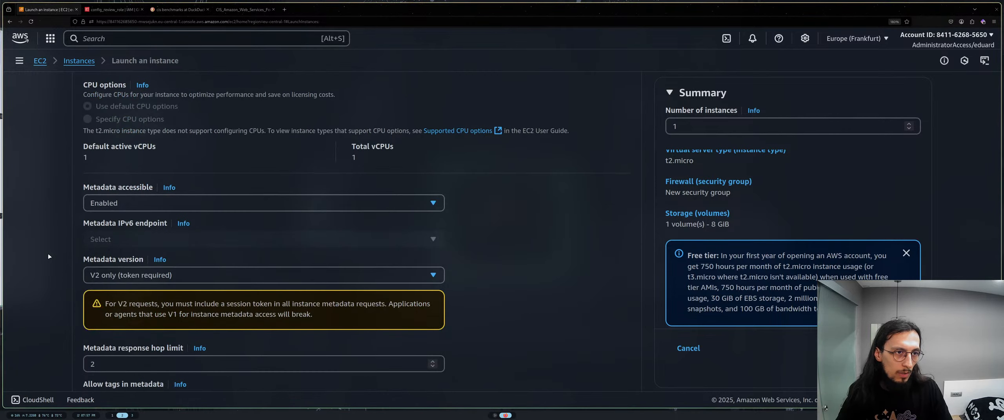
pyautogui.click(126, 276)
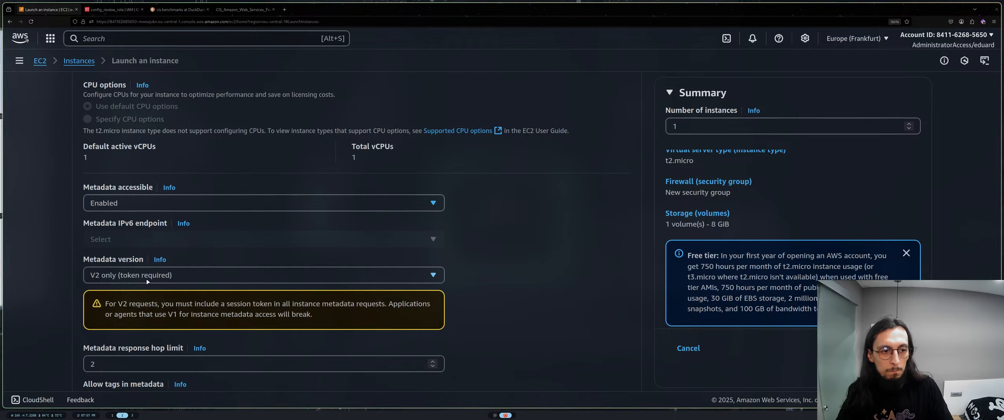
pyautogui.click(111, 279)
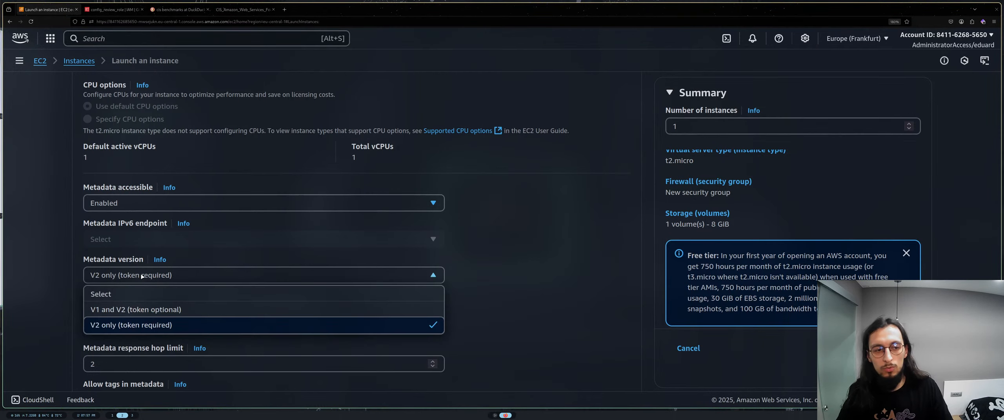
pyautogui.click(153, 276)
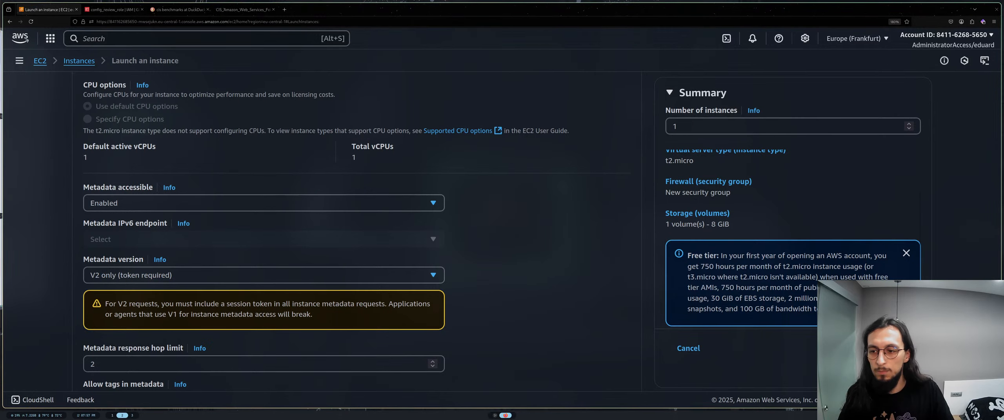
# Launch demo without a key pair and open the new instance in the Instances list
pyautogui.click(881, 349)
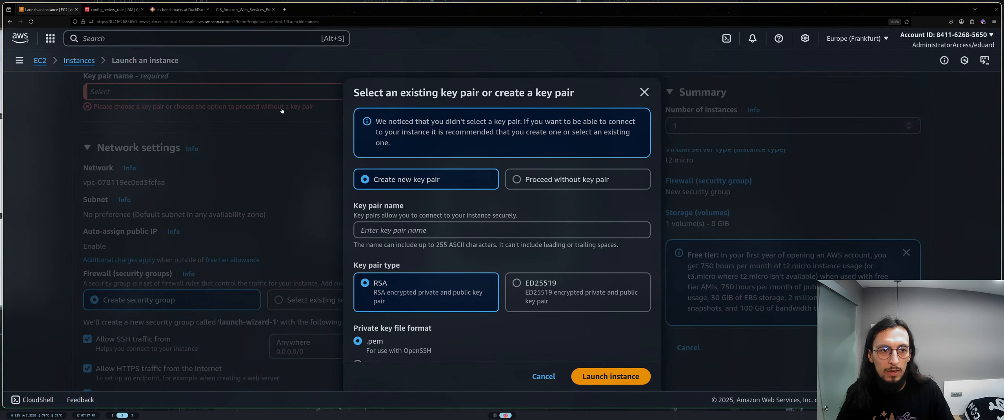
pyautogui.click(539, 184)
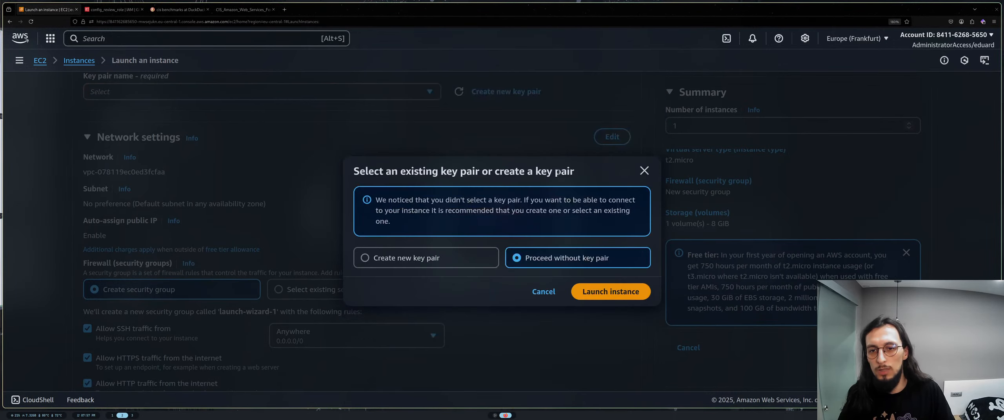
pyautogui.click(606, 292)
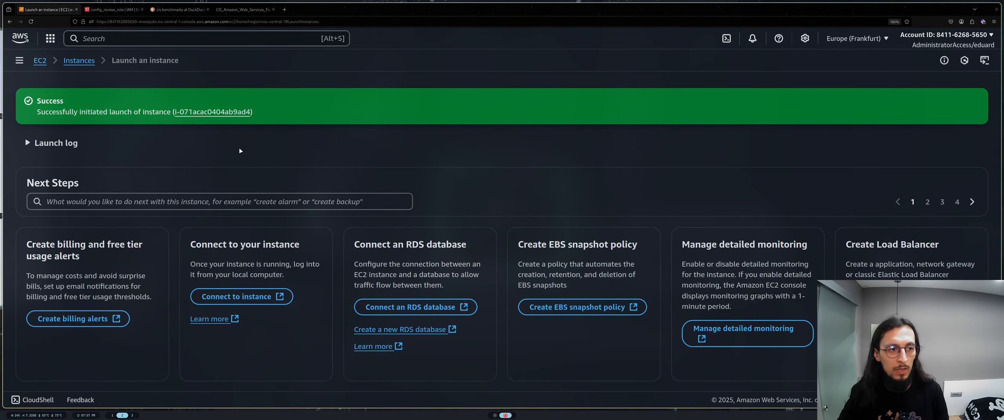
pyautogui.click(218, 114)
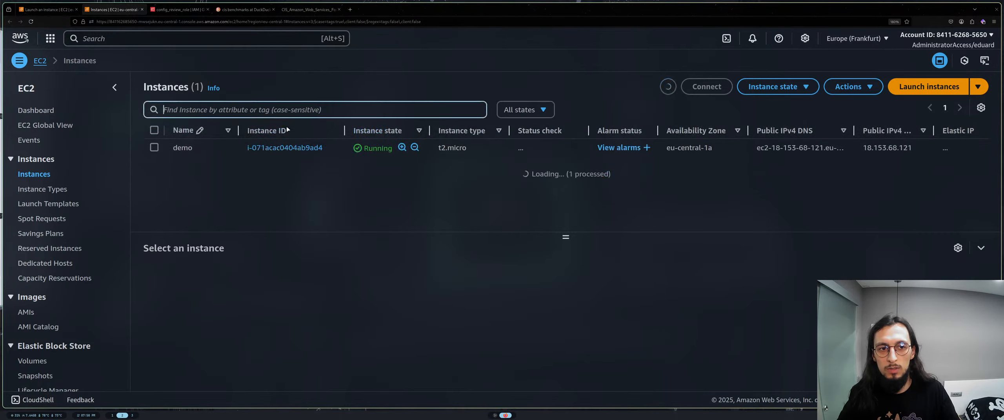
# Clear the instance ID filter and switch the console to Europe (Ireland)
pyautogui.click(286, 129)
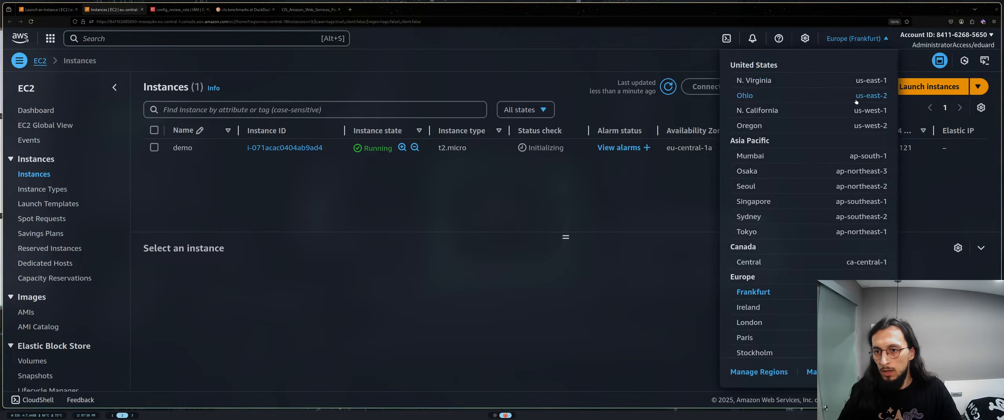
pyautogui.click(867, 41)
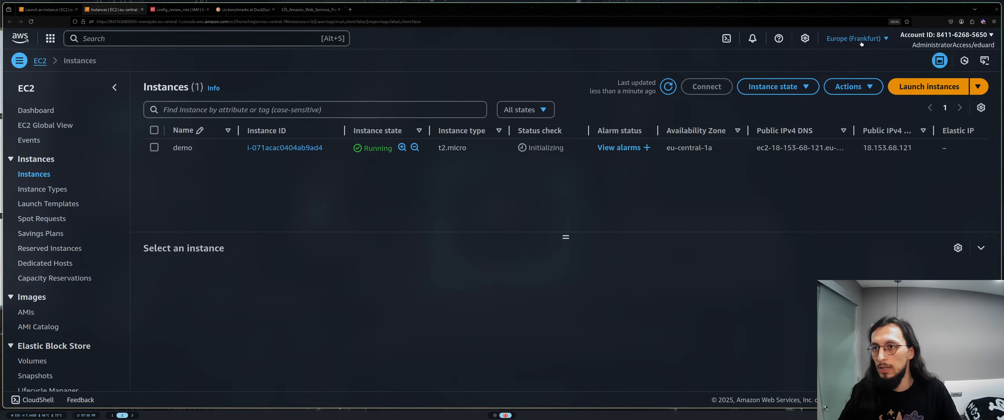
pyautogui.click(876, 43)
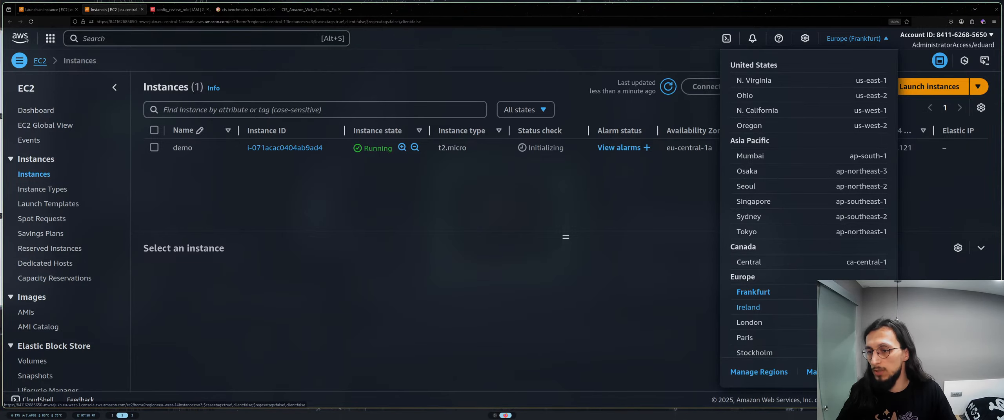
pyautogui.click(748, 308)
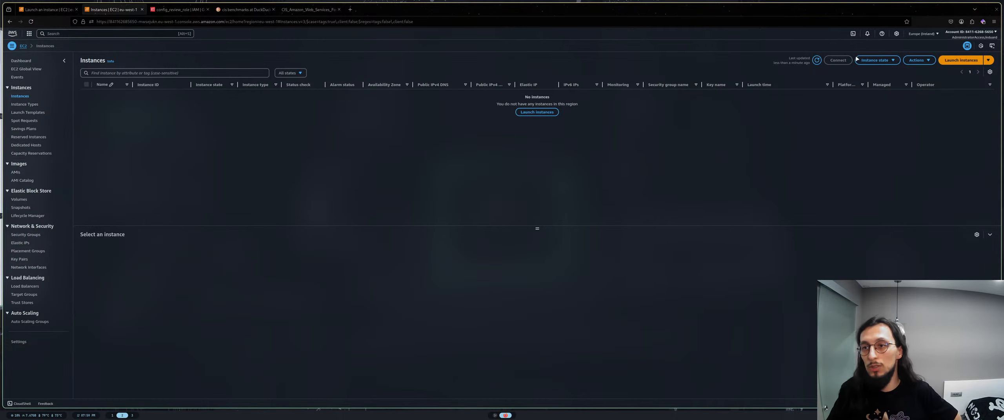
# Glance at the account menu, then switch the region back to Europe (Frankfurt)
pyautogui.click(925, 34)
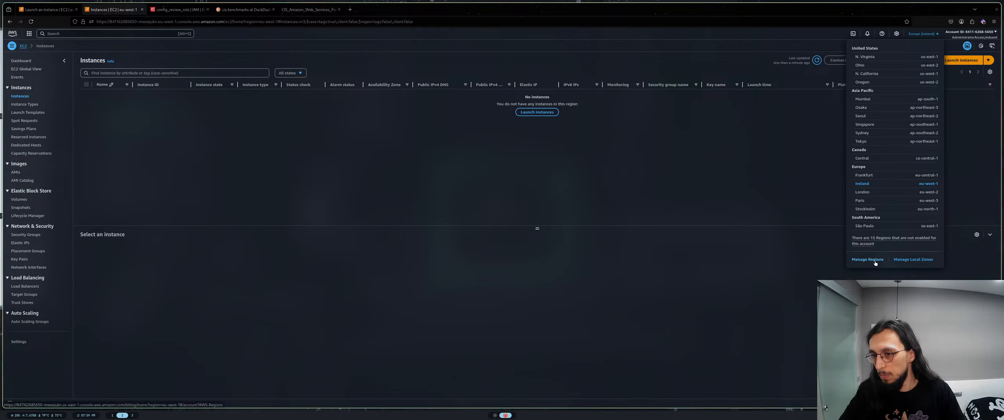
pyautogui.click(811, 179)
pyautogui.click(986, 34)
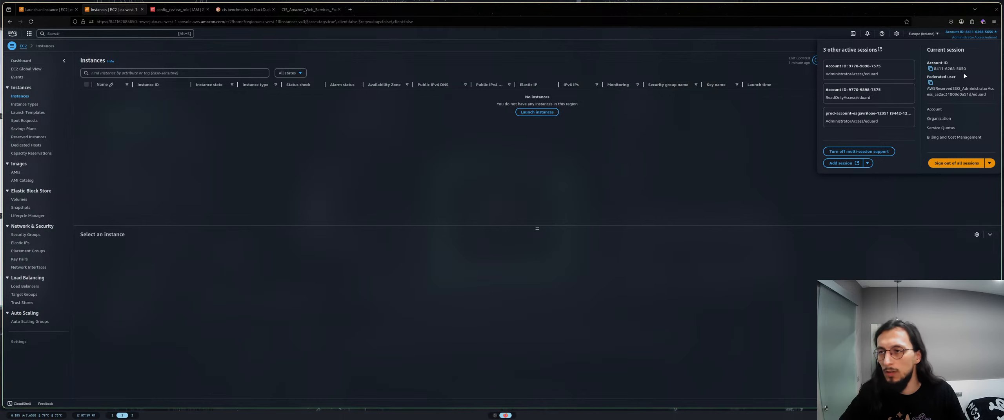
pyautogui.click(804, 107)
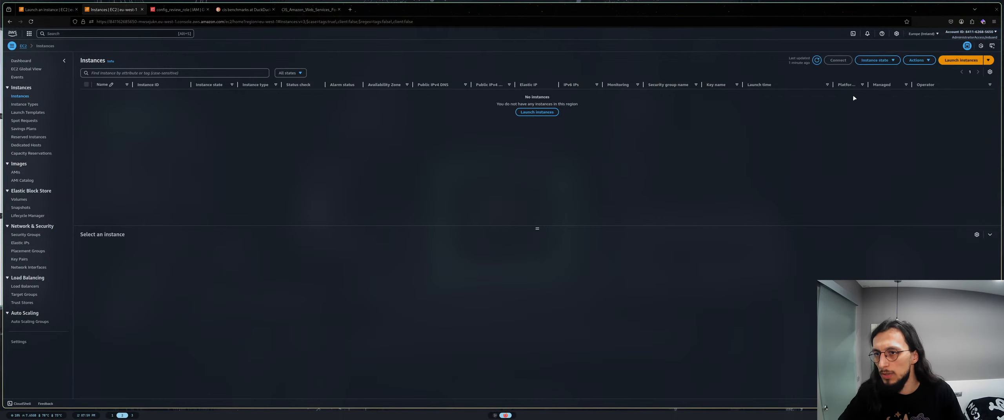
pyautogui.click(915, 35)
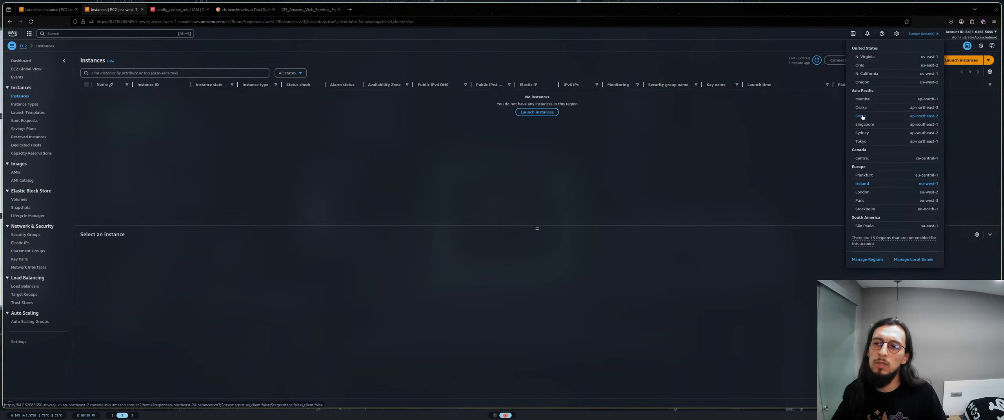
pyautogui.click(863, 176)
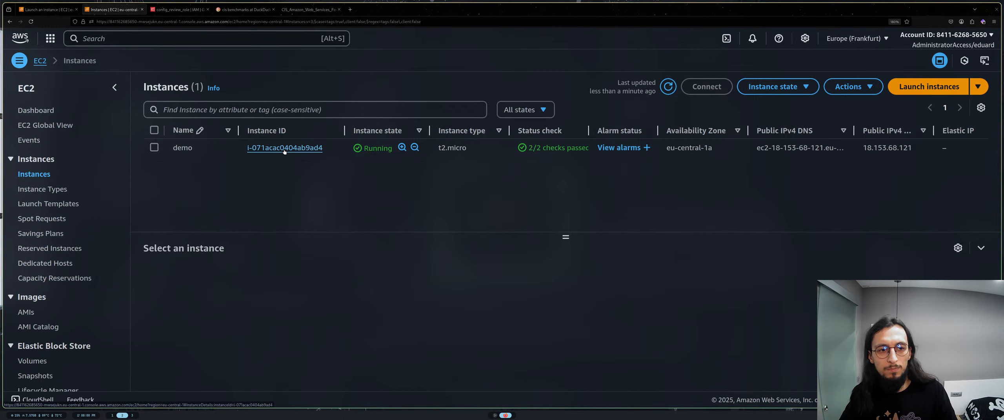
# Open demo's details and review its inbound rules for ports 80, 443 and 22 on the Security tab
pyautogui.click(286, 151)
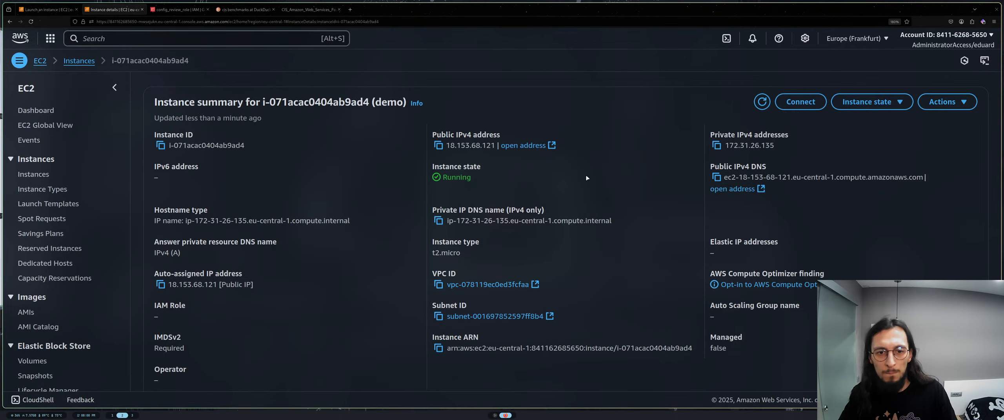
pyautogui.scroll(-5, 587, 178)
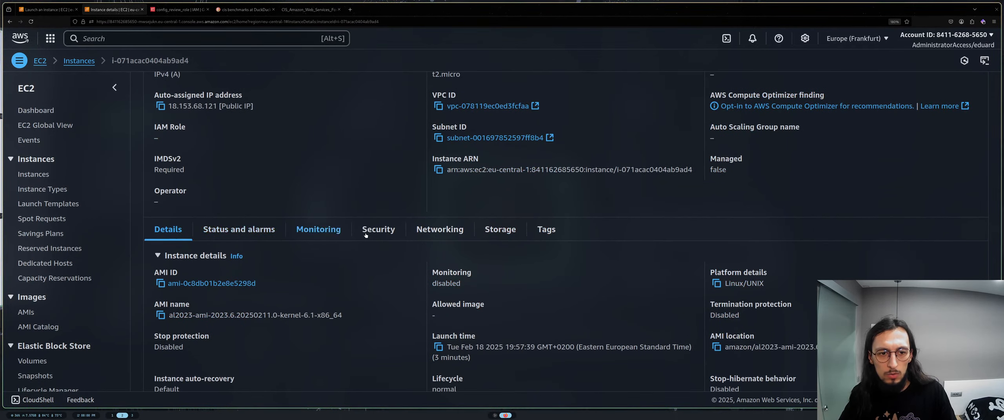
pyautogui.click(391, 231)
pyautogui.scroll(-5, 392, 225)
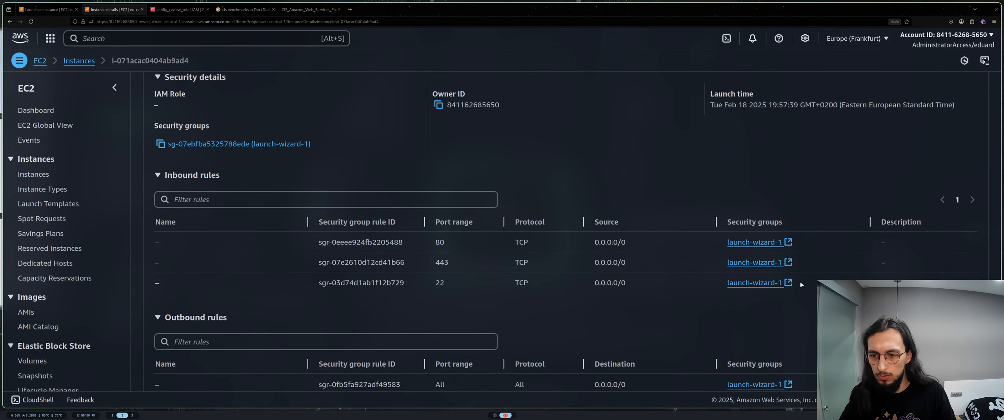
pyautogui.scroll(-2, 801, 285)
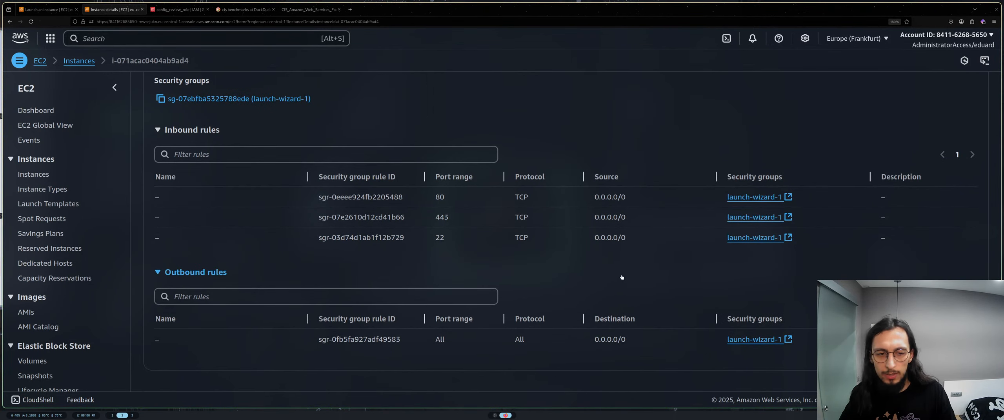
# Inspect the launch-wizard-1 security group, then open Connect to instance for demo
pyautogui.click(757, 197)
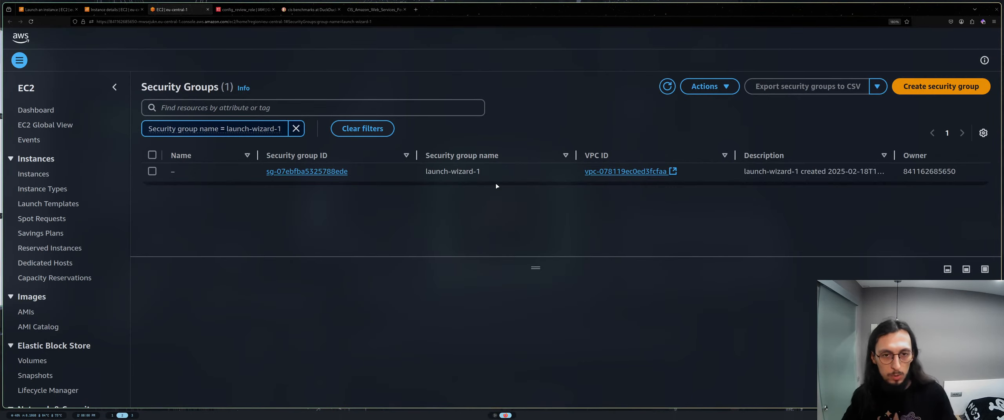
pyautogui.click(151, 172)
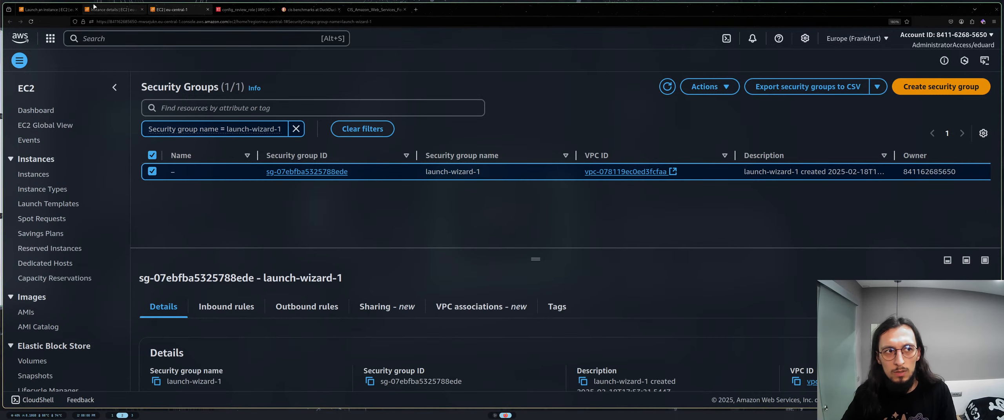
pyautogui.click(107, 9)
pyautogui.scroll(10, 587, 87)
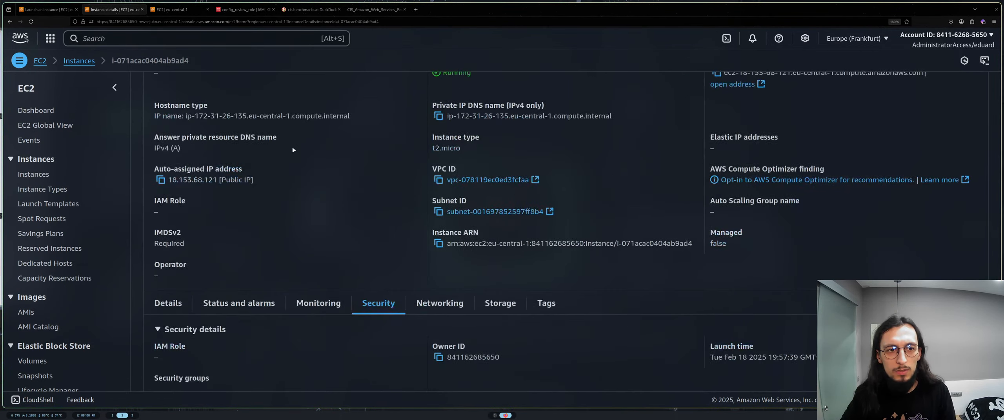
pyautogui.click(801, 103)
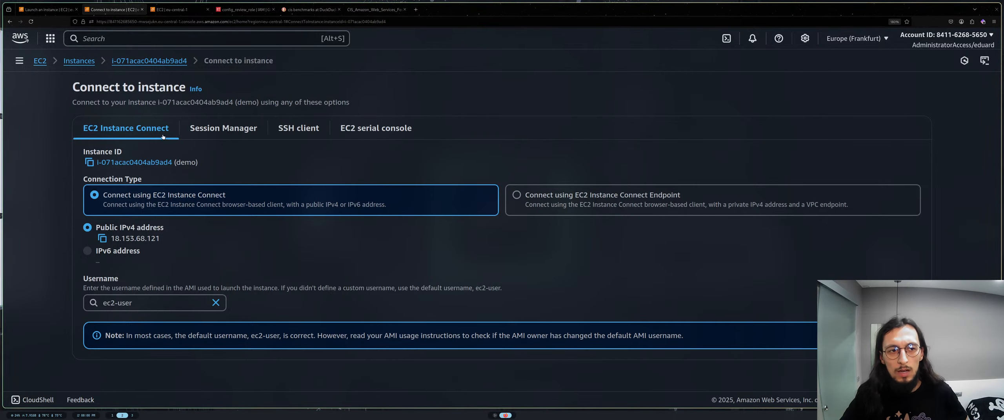
# Browse the Session Manager, SSH client and serial console options, then connect via EC2 Instance Connect
pyautogui.click(221, 134)
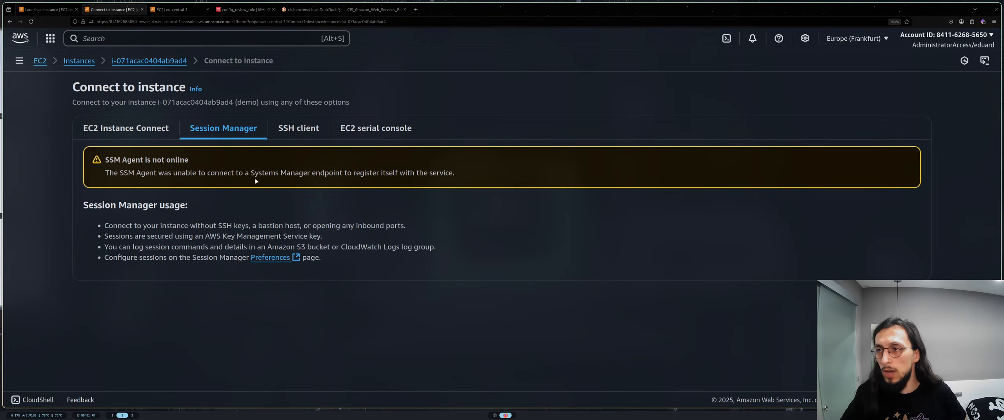
pyautogui.click(274, 134)
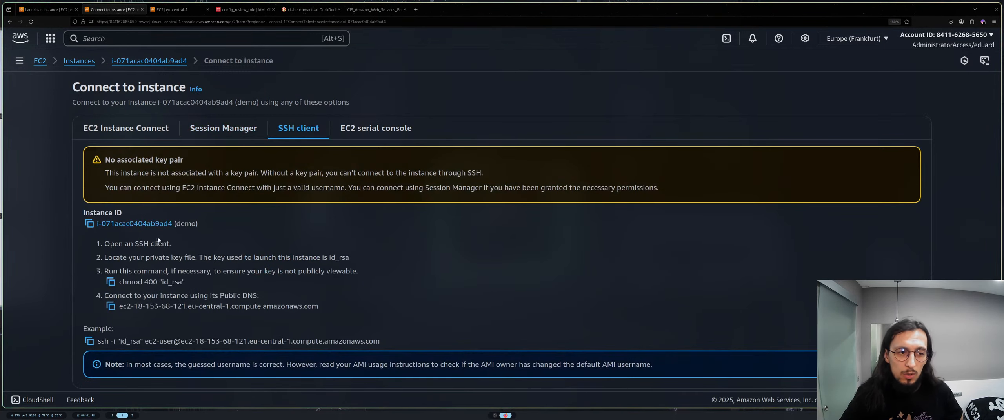
pyautogui.moveTo(98, 342); pyautogui.dragTo(395, 343)
pyautogui.click(384, 325)
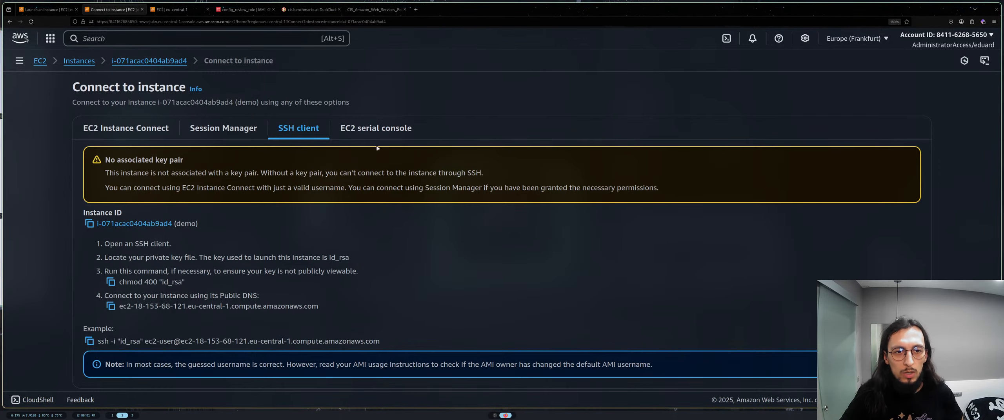
pyautogui.click(378, 131)
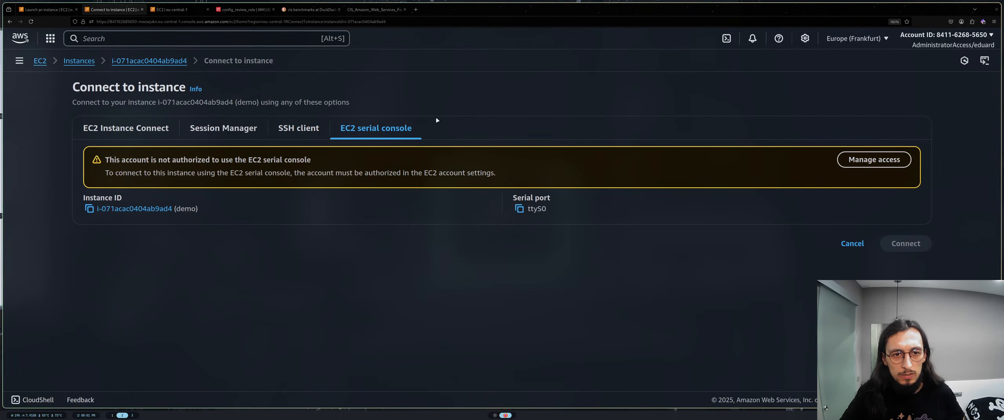
pyautogui.click(127, 134)
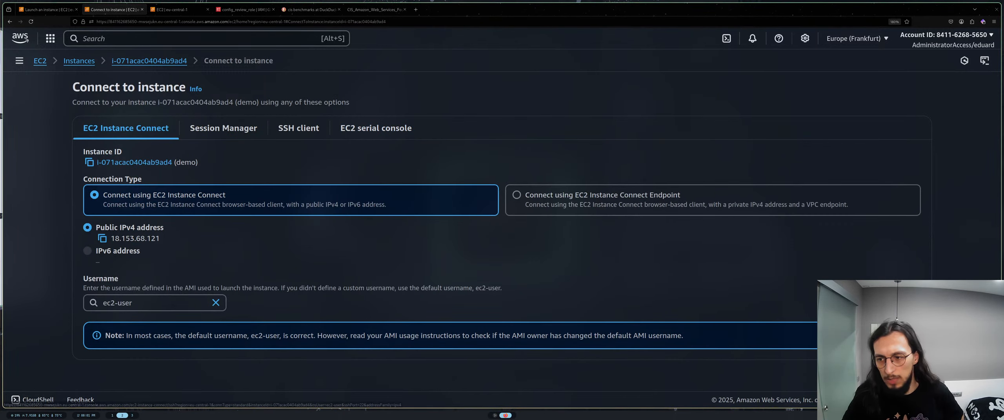
pyautogui.click(909, 376)
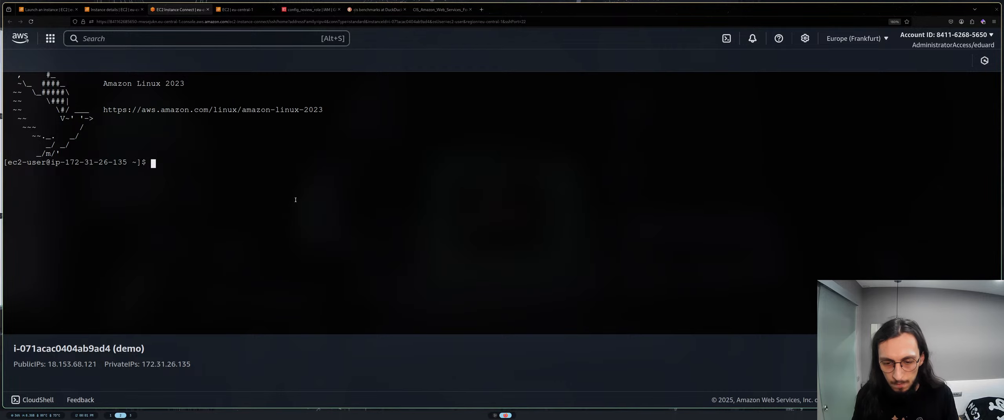
# Start typing 'curl http' at the demo instance's shell prompt, correcting a mistyped character
pyautogui.write('curl ')
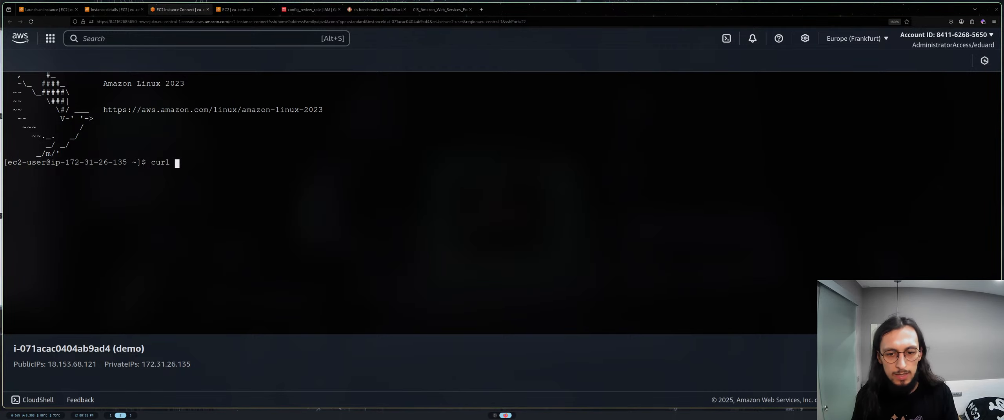
pyautogui.write('http')
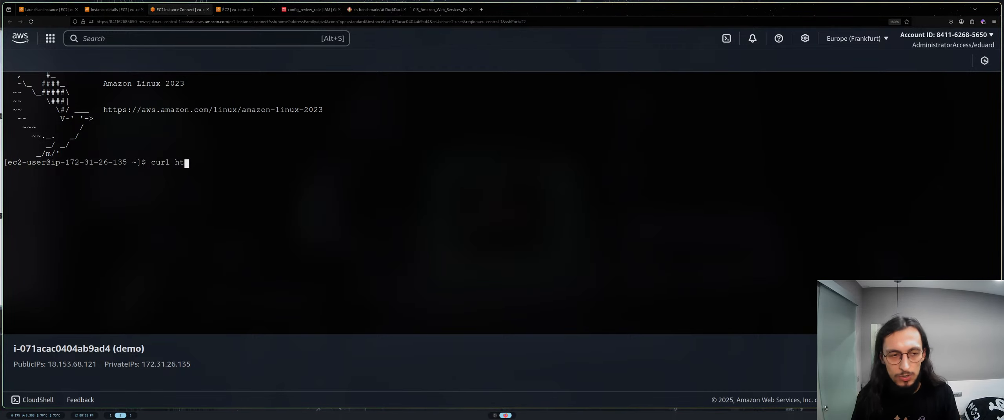
pyautogui.press('BackSpace')
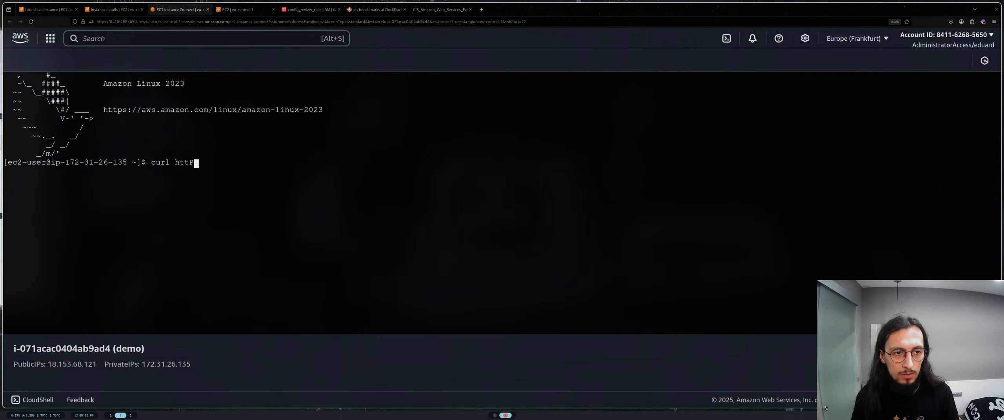
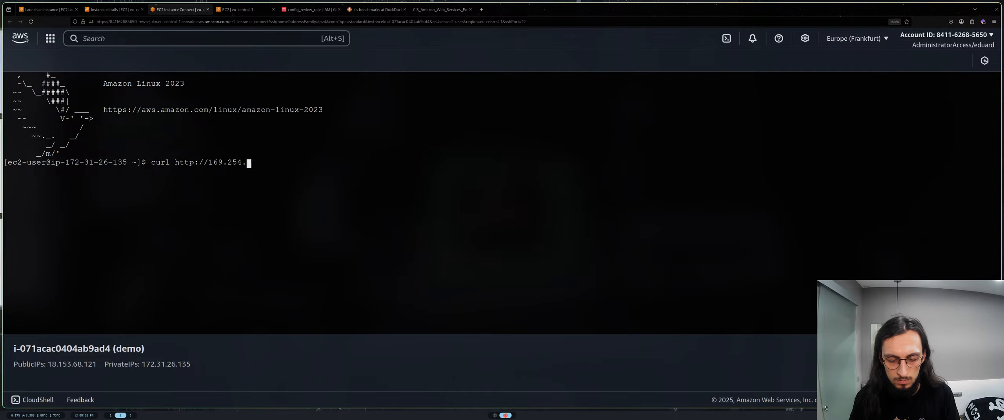
pyautogui.write('169.254')
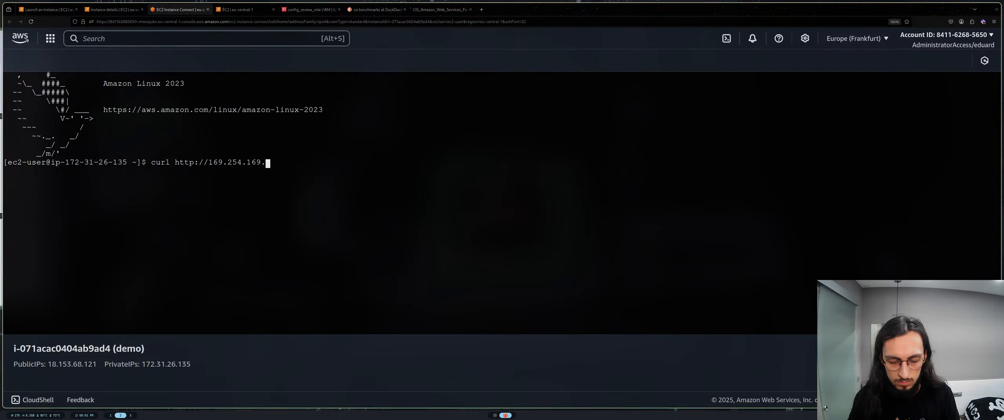
pyautogui.write('/')
pyautogui.press('Return')
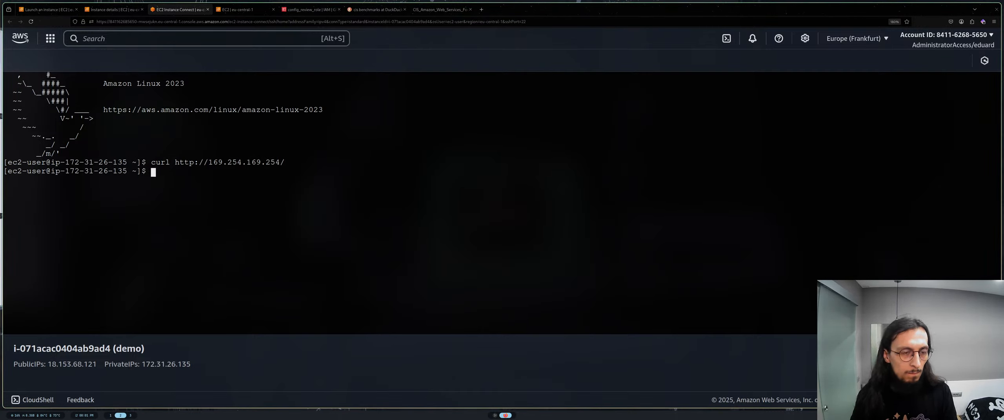
pyautogui.press('Up')
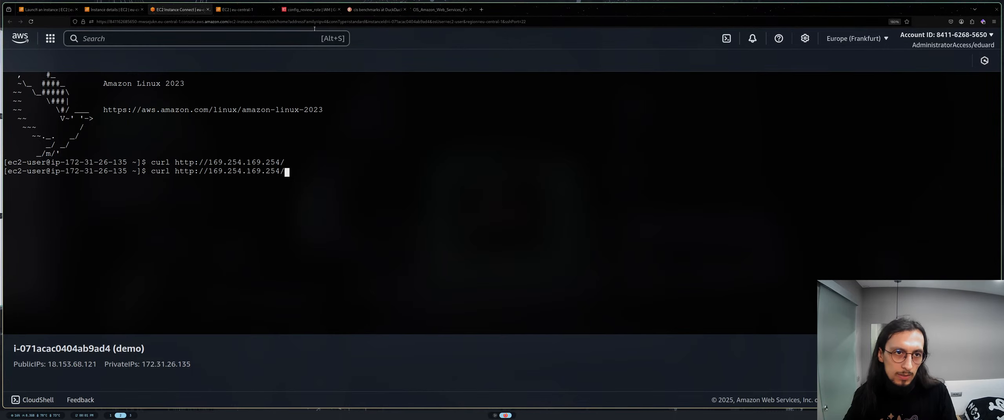
# On the demo instance's details page, browse the instance actions and check that IMDSv2 is Required
pyautogui.click(113, 9)
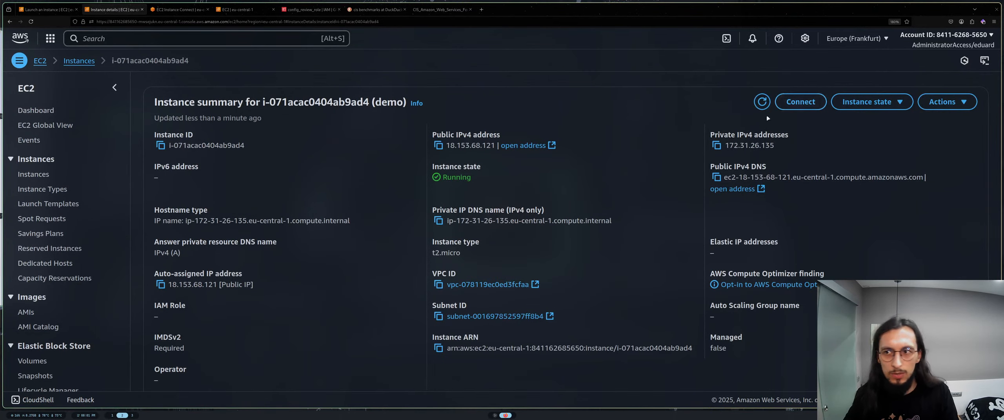
pyautogui.click(945, 102)
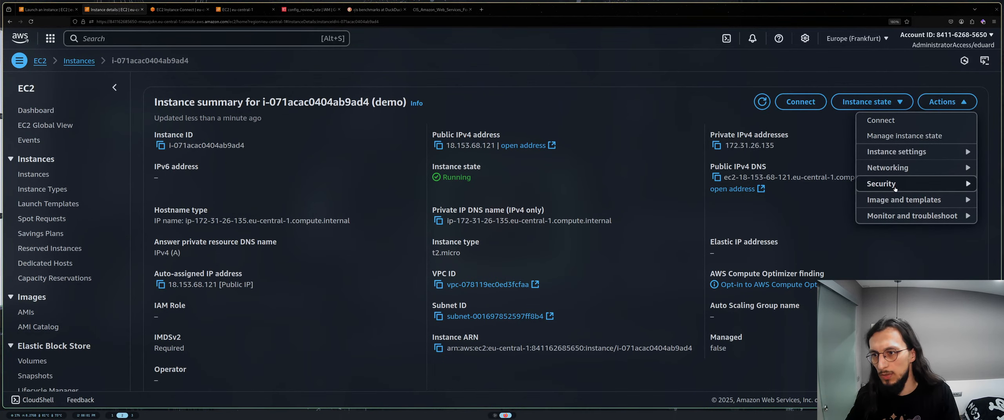
pyautogui.moveTo(894, 188)
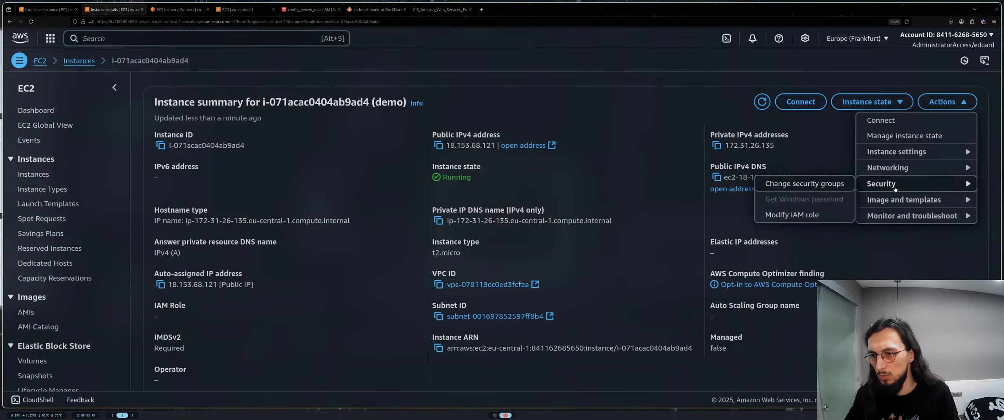
pyautogui.moveTo(903, 152)
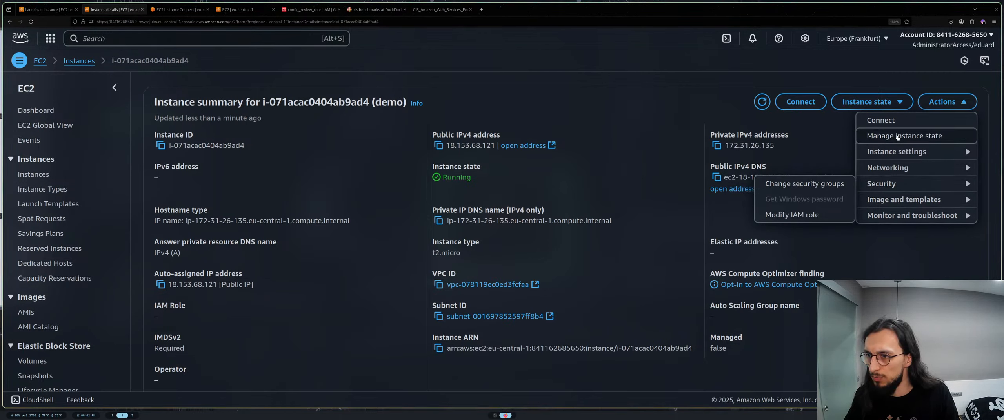
pyautogui.click(850, 137)
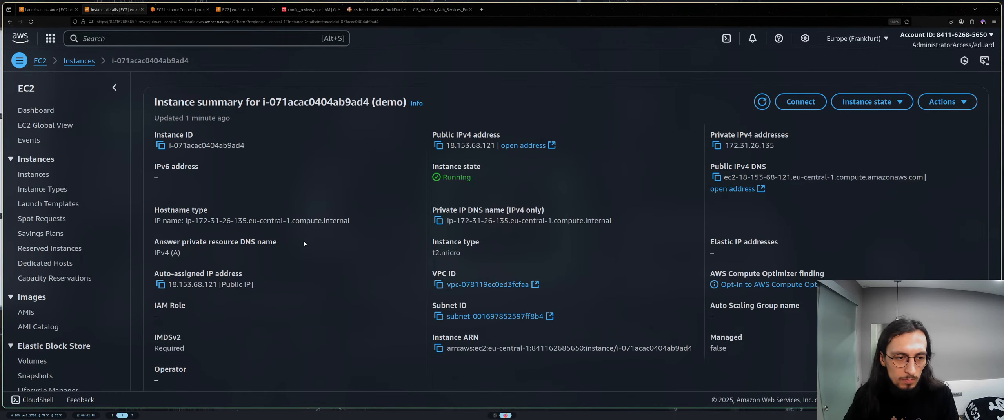
pyautogui.scroll(-3, 170, 280)
pyautogui.moveTo(153, 220); pyautogui.dragTo(185, 229)
pyautogui.click(185, 229)
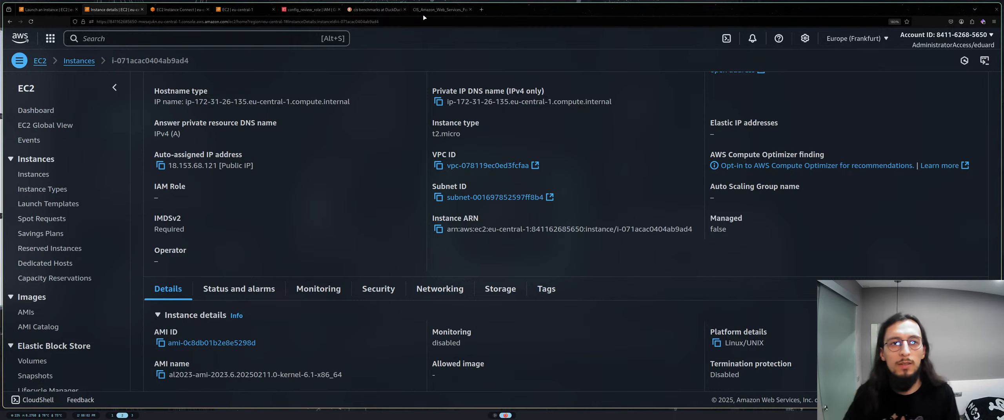
# Return to the Instance Connect terminal and place the cursor just after curl in the recalled command
pyautogui.click(310, 10)
pyautogui.click(211, 21)
pyautogui.click(178, 10)
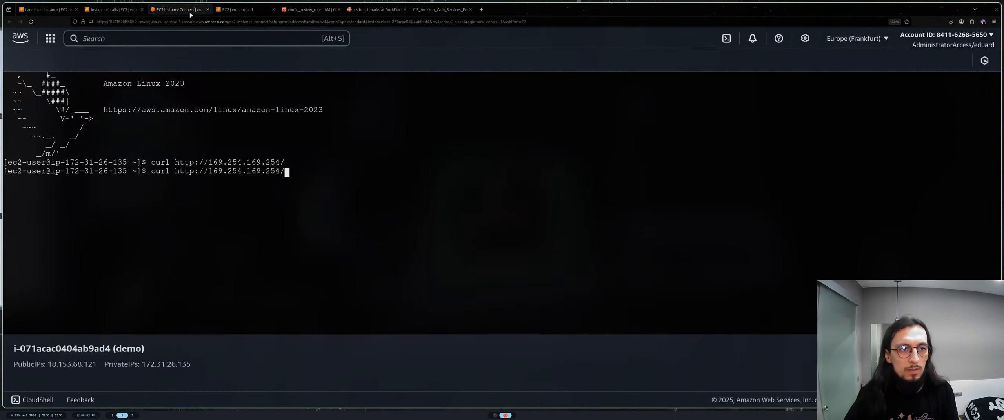
pyautogui.hotkey('ctrl', 'Left')
pyautogui.hotkey('ctrl', 'Left')
pyautogui.hotkey('ctrl', 'Left')
pyautogui.hotkey('ctrl', 'Left')
pyautogui.hotkey('ctrl', 'Left')
pyautogui.hotkey('ctrl', 'Left')
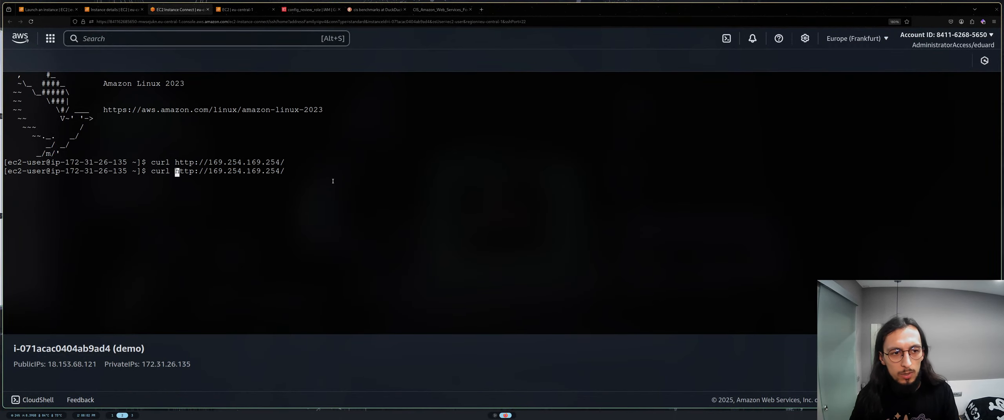
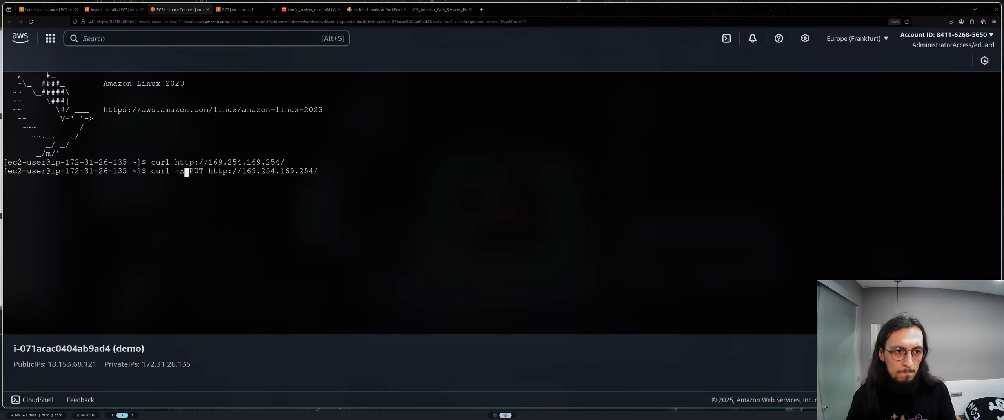
pyautogui.press('BackSpace')
pyautogui.write('X')
pyautogui.press('Return')
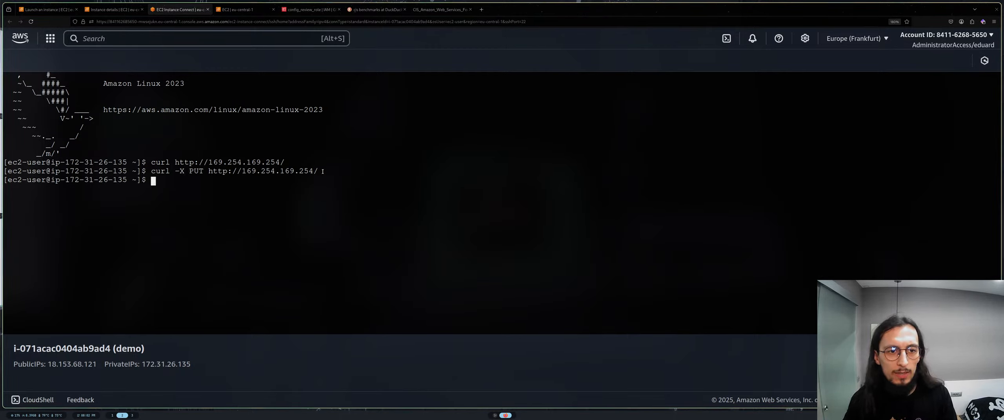
pyautogui.moveTo(323, 171); pyautogui.dragTo(154, 172)
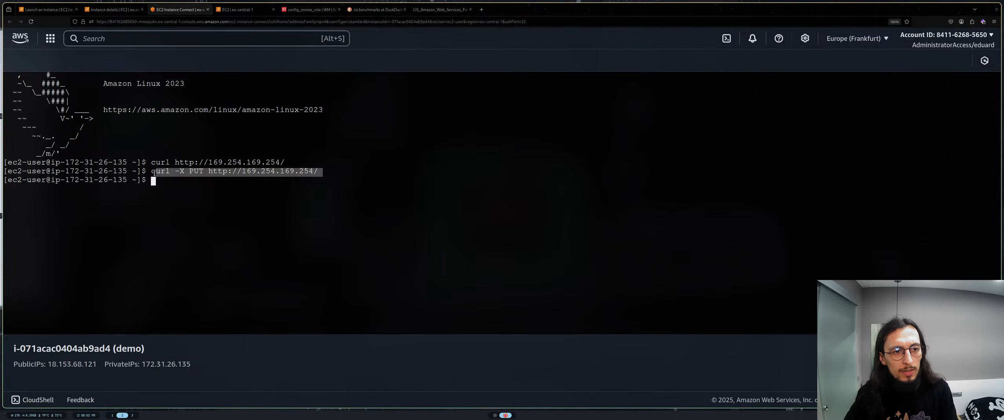
pyautogui.click(332, 172)
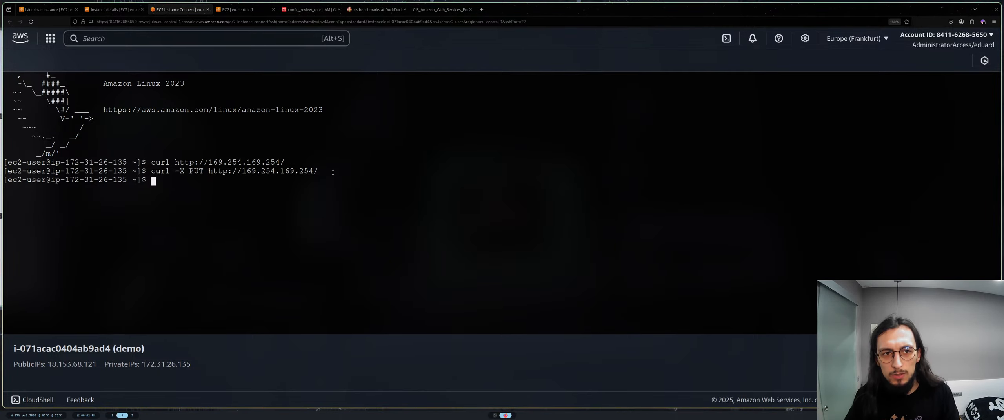
pyautogui.press('Up')
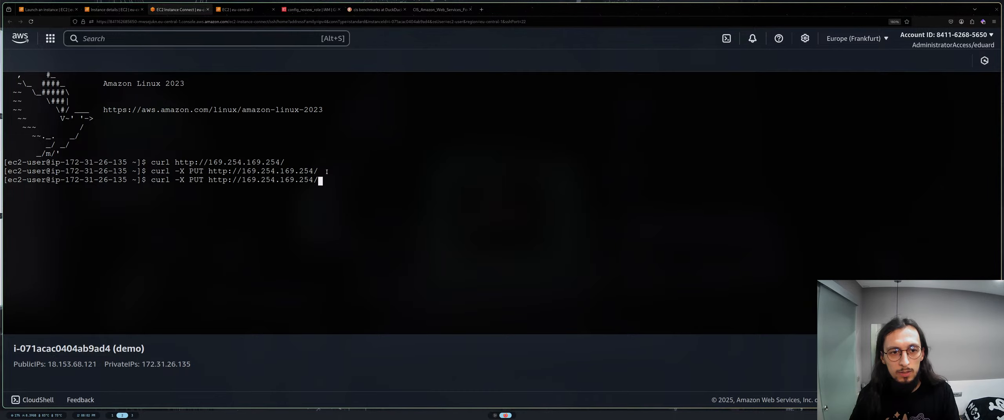
pyautogui.write('token')
pyautogui.press('Return')
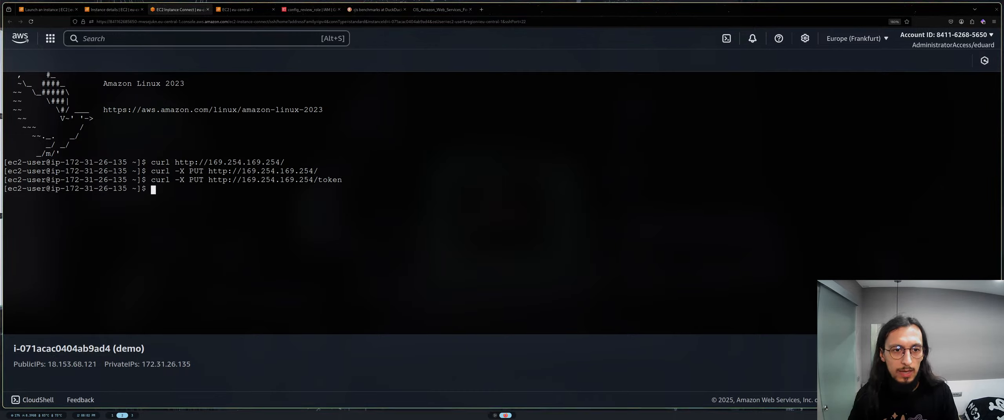
pyautogui.moveTo(348, 181); pyautogui.dragTo(313, 181)
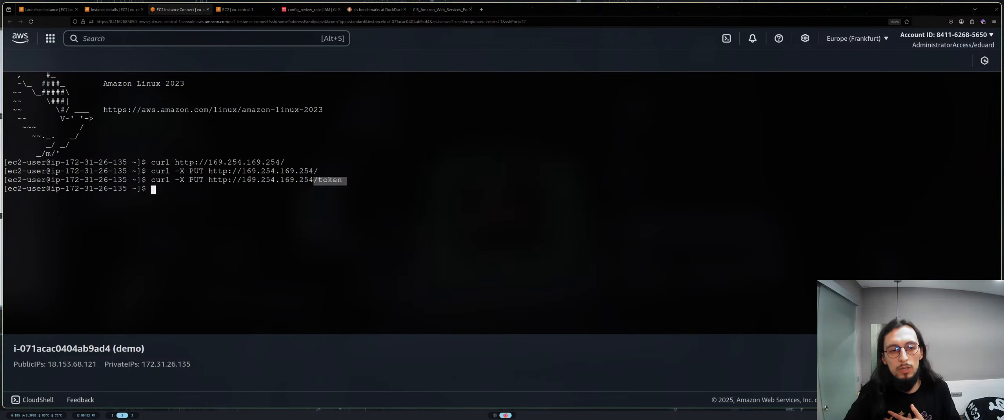
pyautogui.click(313, 179)
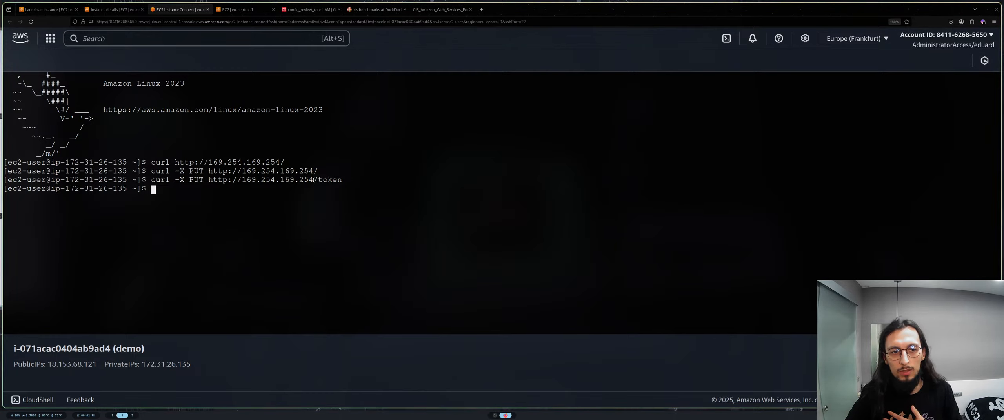
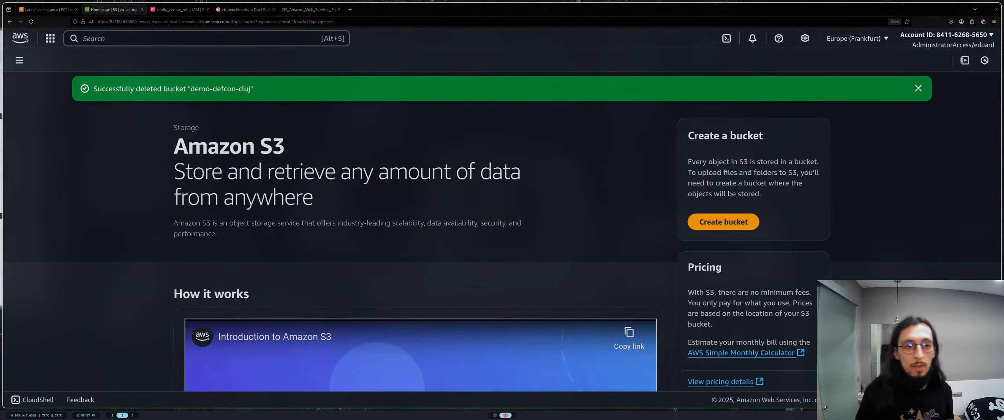
# Dismiss the bucket-deleted notice, open Lambda through the console search, and start a new function
pyautogui.click(918, 88)
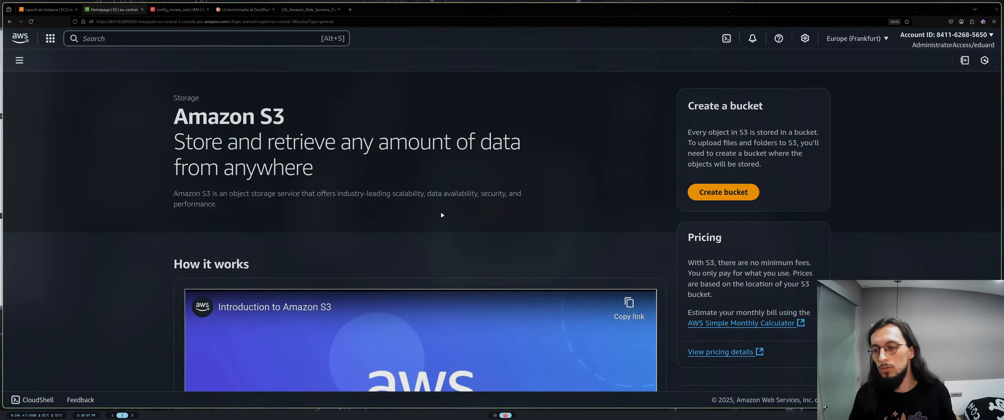
pyautogui.click(263, 37)
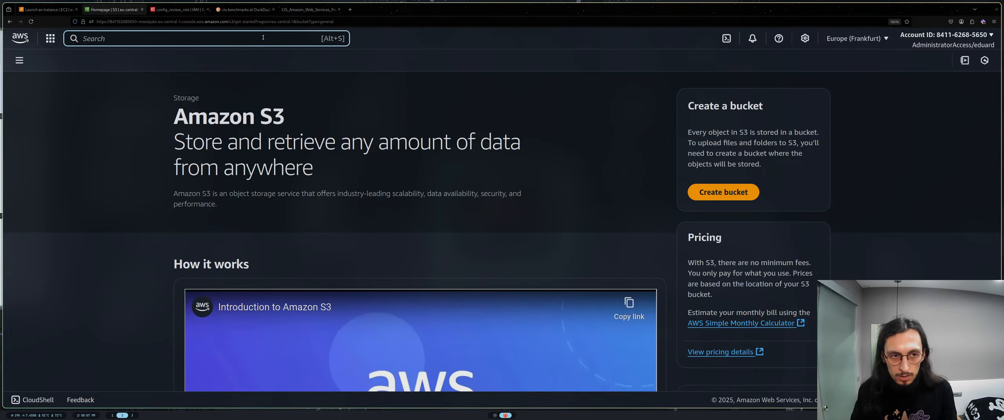
pyautogui.write('lambda')
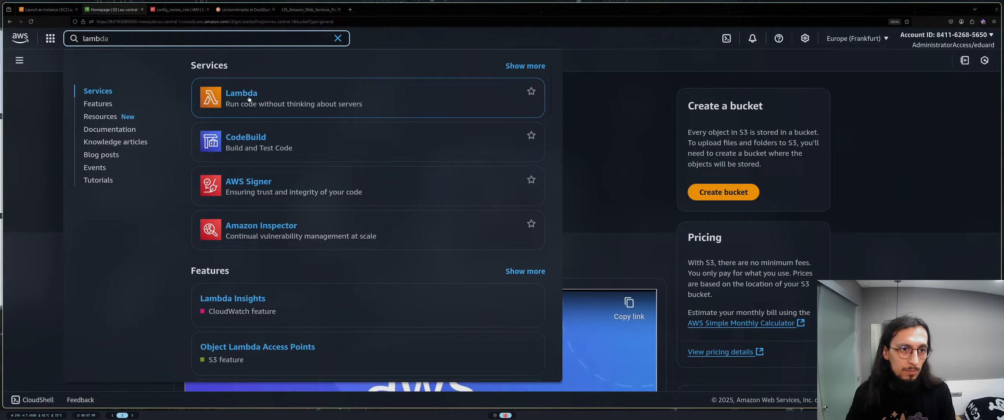
pyautogui.click(249, 100)
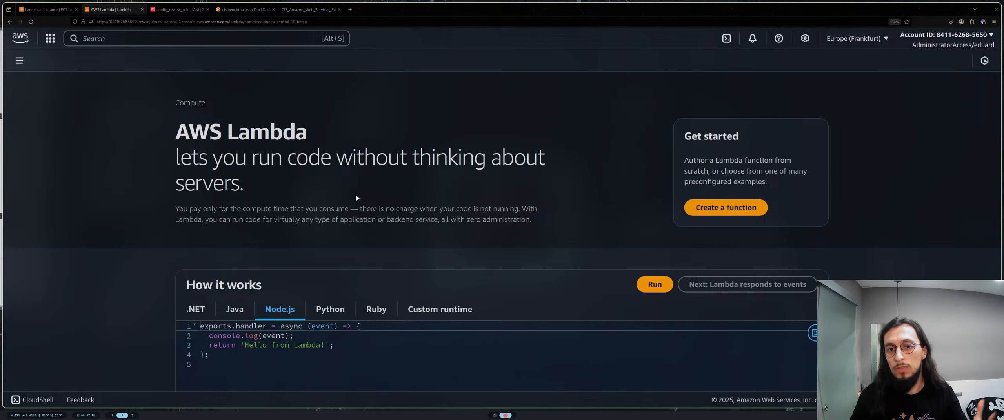
pyautogui.click(728, 209)
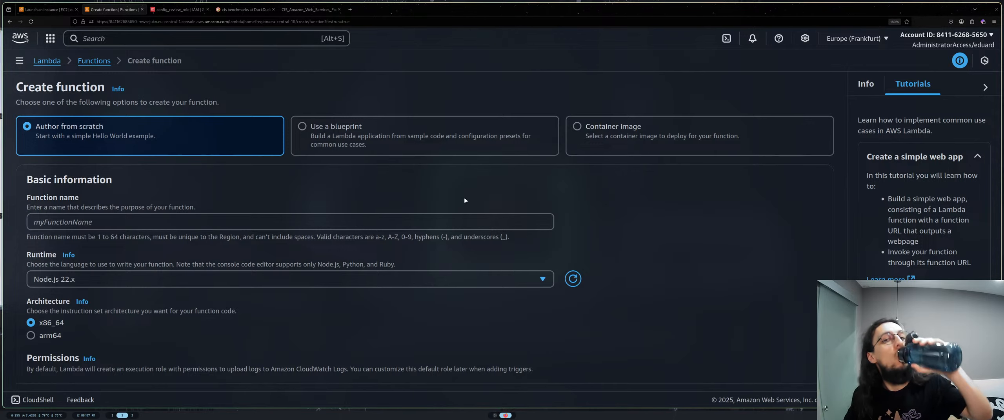
# Name the function demo_defcon_cluj and choose the Python 3.13 runtime
pyautogui.click(195, 222)
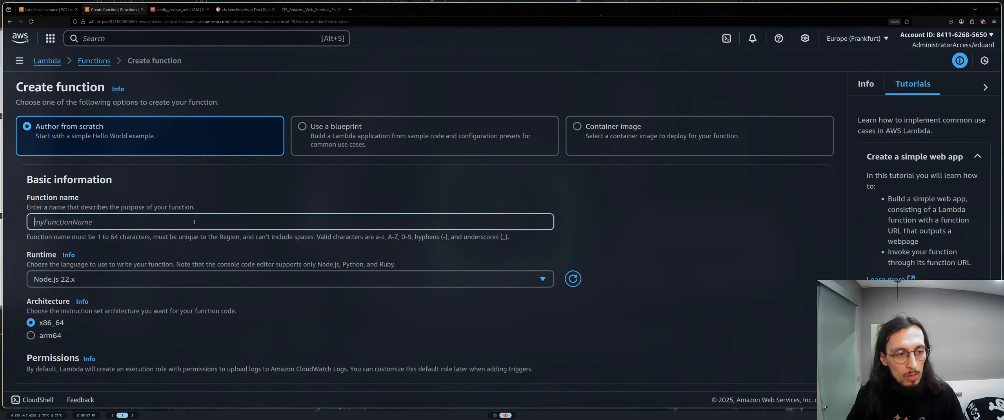
pyautogui.write('demo_')
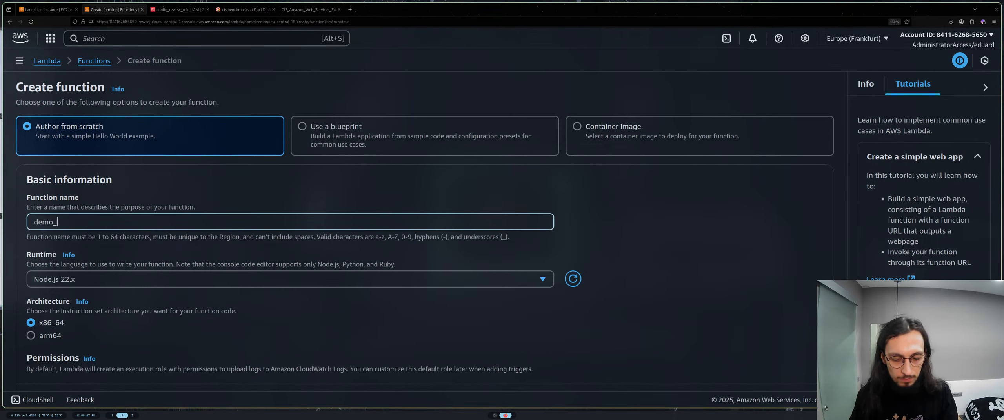
pyautogui.write('defcon_clu')
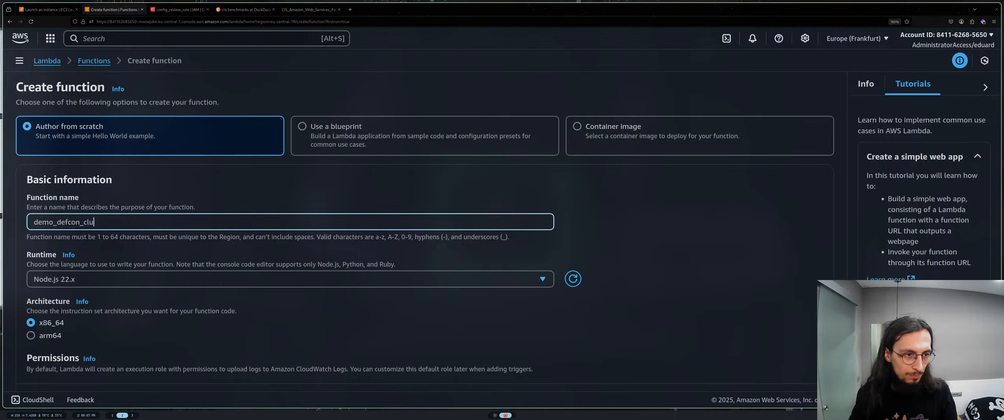
pyautogui.write('j')
pyautogui.click(99, 283)
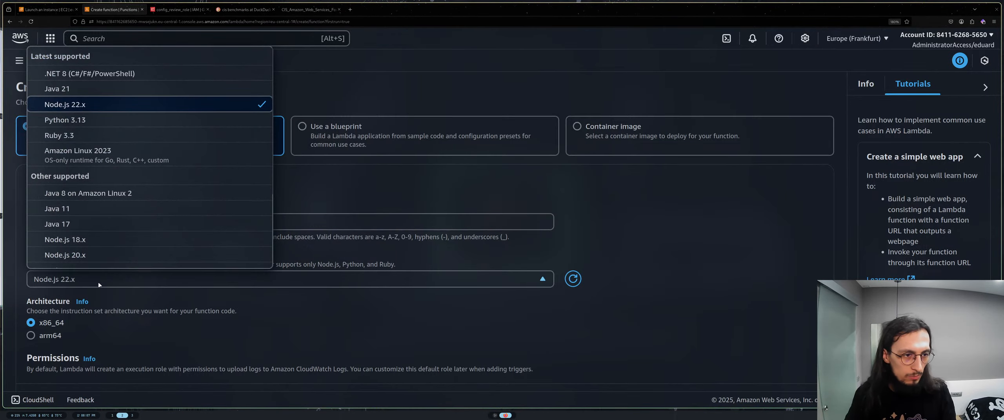
pyautogui.click(87, 120)
# Review the execution role and additional configuration options, then create the function
pyautogui.scroll(-3, 234, 205)
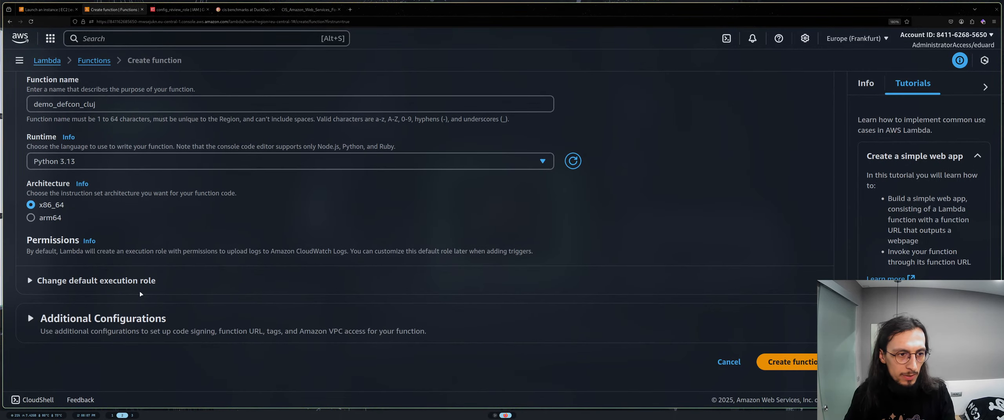
pyautogui.click(138, 281)
pyautogui.scroll(-3, 137, 282)
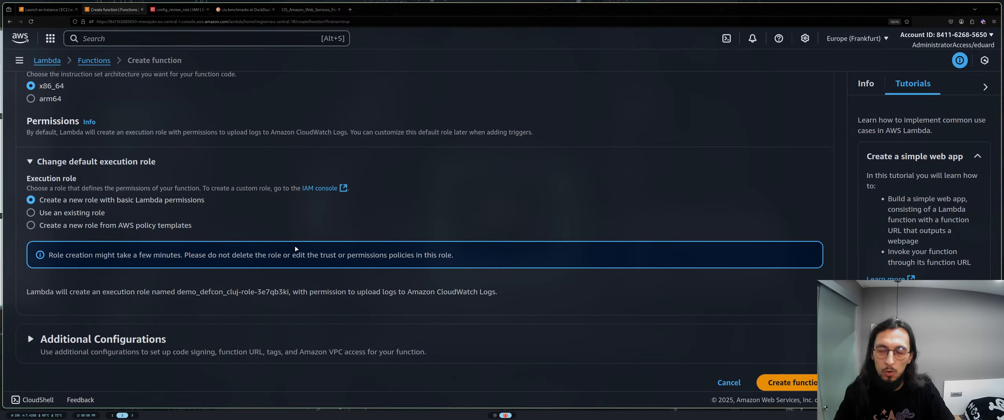
pyautogui.scroll(-1, 270, 268)
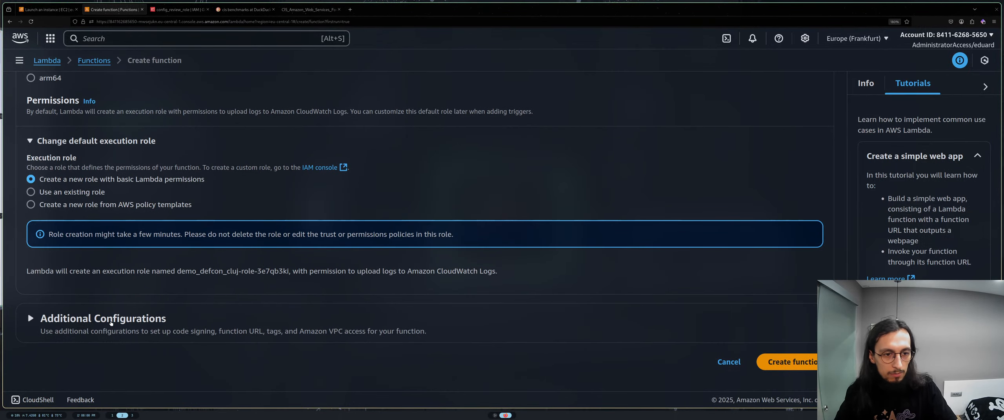
pyautogui.click(111, 320)
pyautogui.scroll(-5, 134, 311)
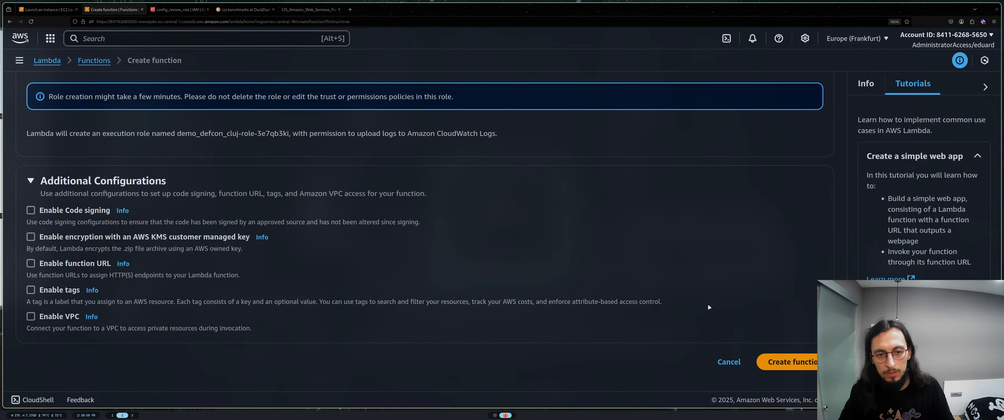
pyautogui.click(792, 362)
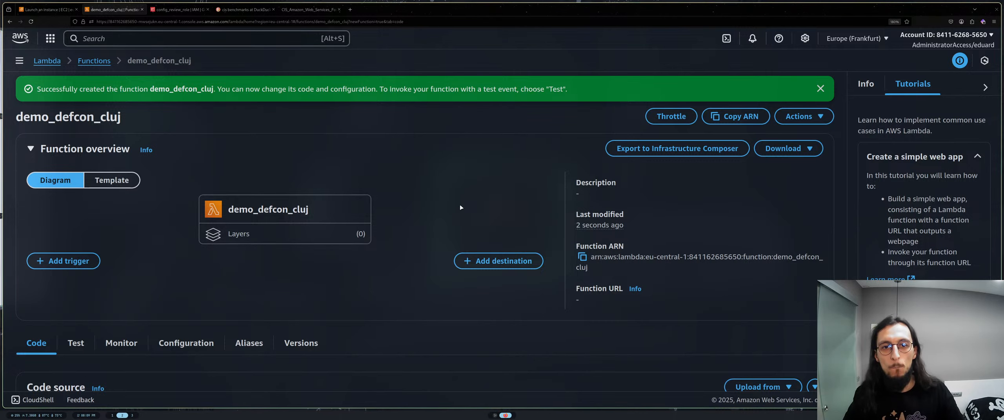
# Go through the sample lambda_handler code, zooming the page out to see it all
pyautogui.scroll(-5, 461, 208)
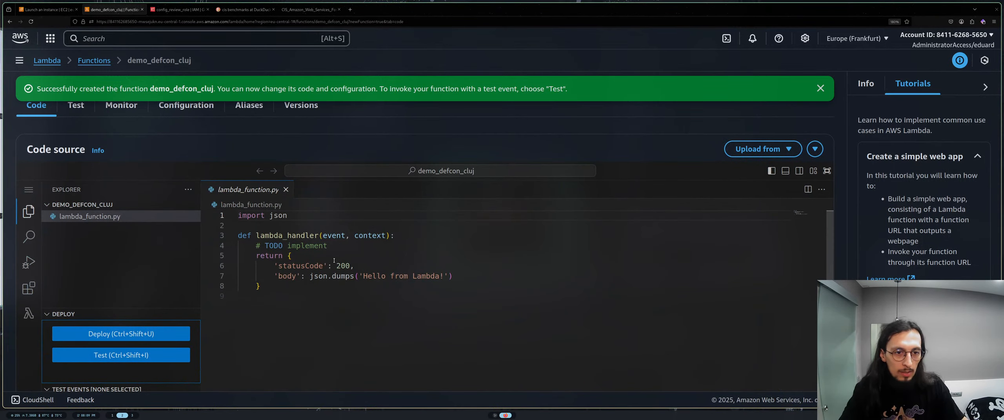
pyautogui.moveTo(263, 286); pyautogui.dragTo(237, 215)
pyautogui.click(232, 206)
pyautogui.click(368, 277)
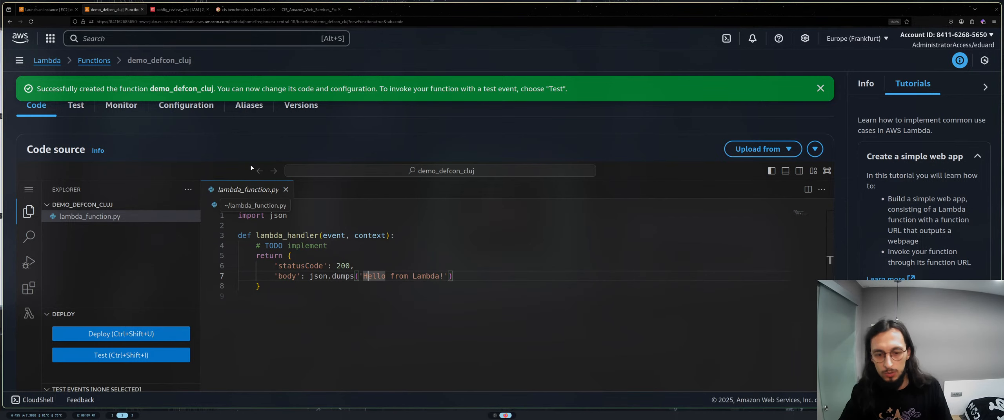
pyautogui.hotkey('ctrl', '-')
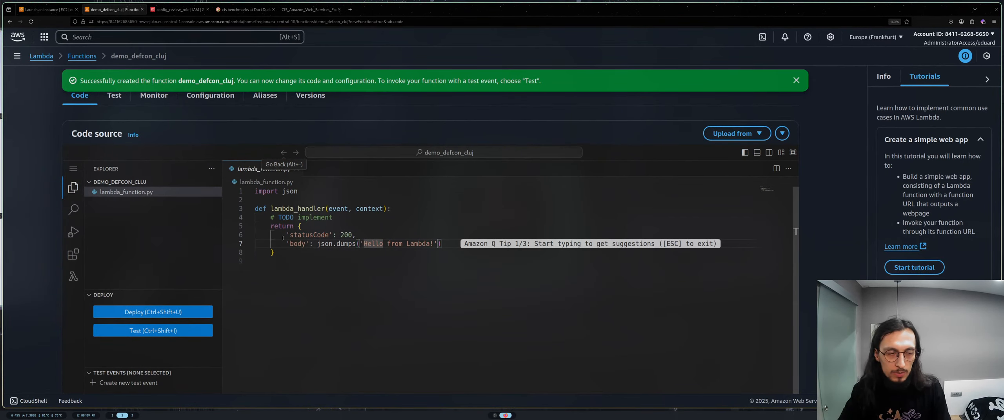
pyautogui.click(351, 261)
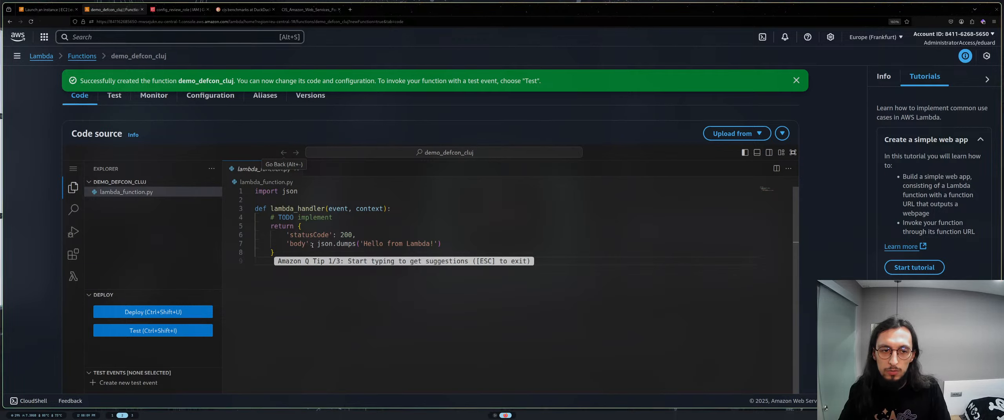
pyautogui.moveTo(261, 209); pyautogui.dragTo(396, 208)
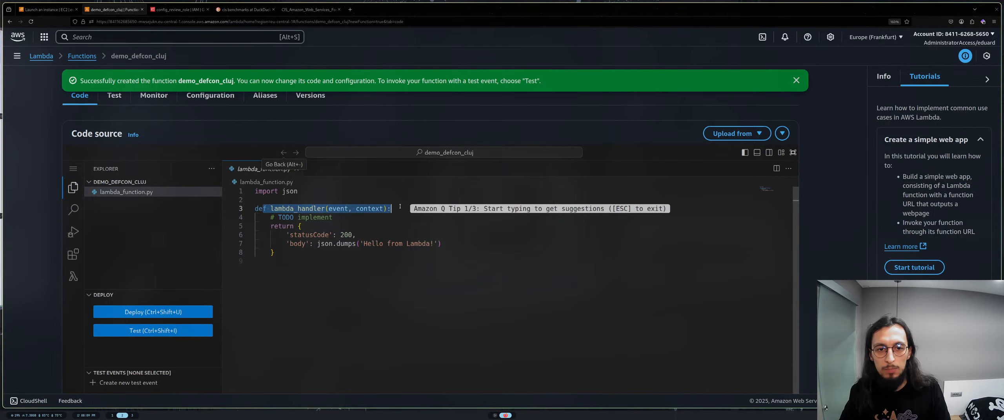
pyautogui.click(401, 208)
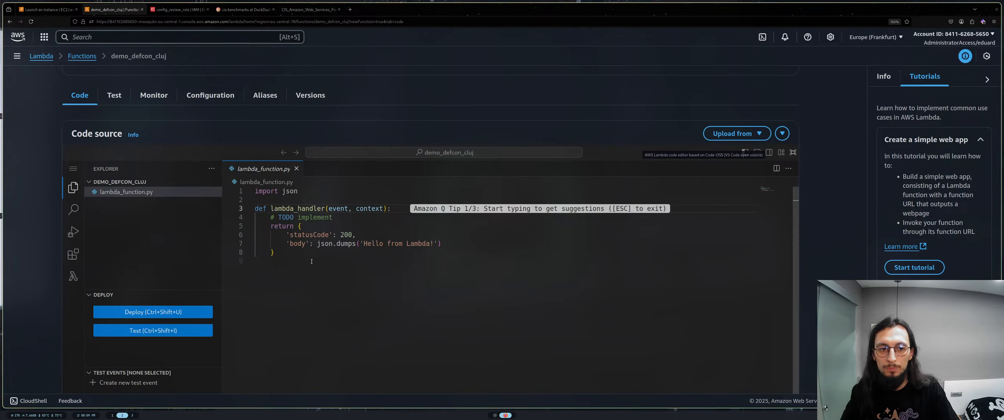
pyautogui.moveTo(312, 261); pyautogui.dragTo(257, 208)
pyautogui.click(329, 226)
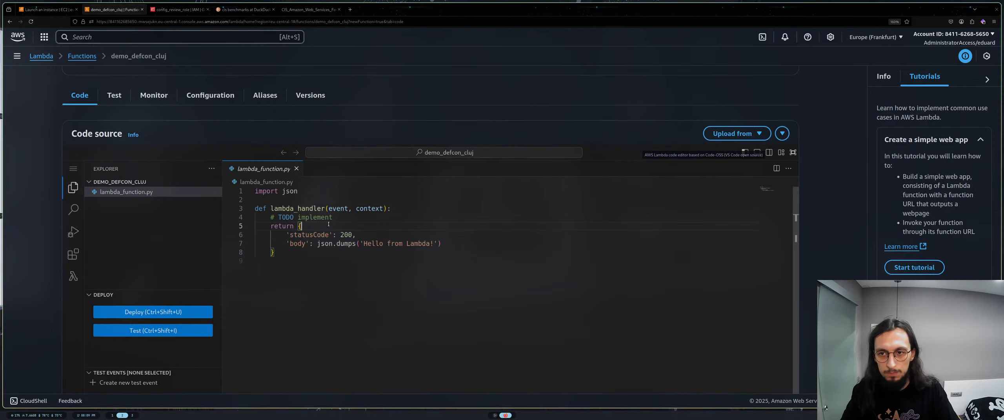
pyautogui.click(376, 220)
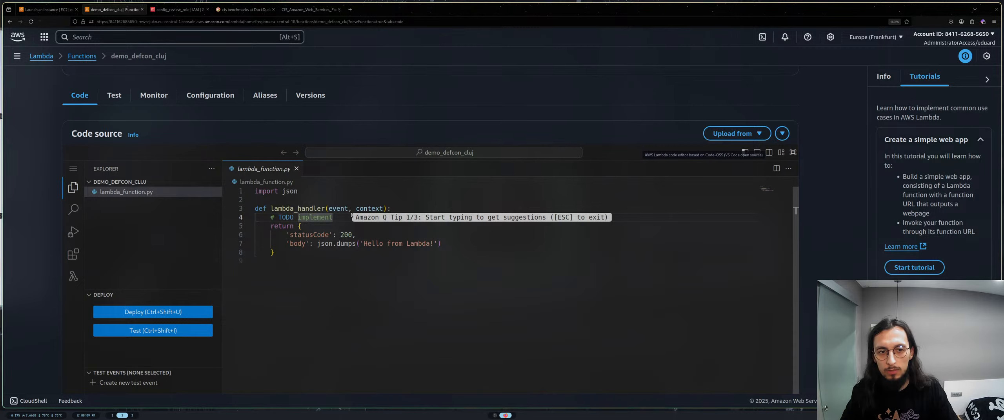
# Add 'import boto3' on line 2 below import json
pyautogui.click(337, 200)
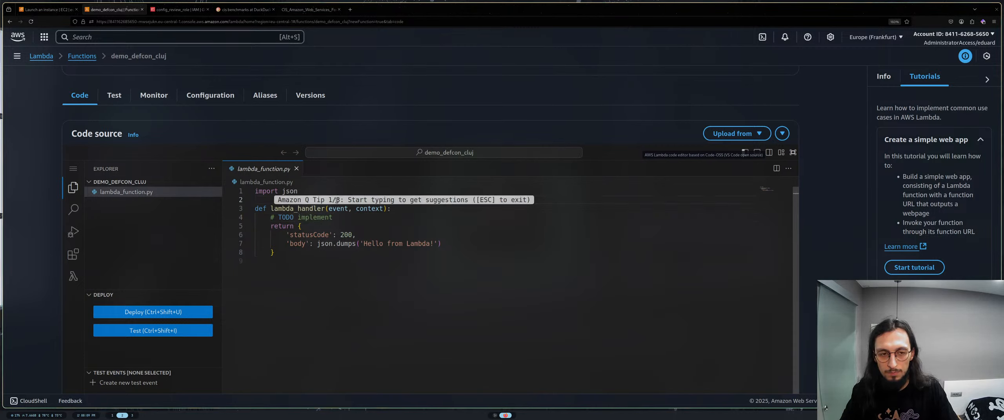
pyautogui.click(309, 208)
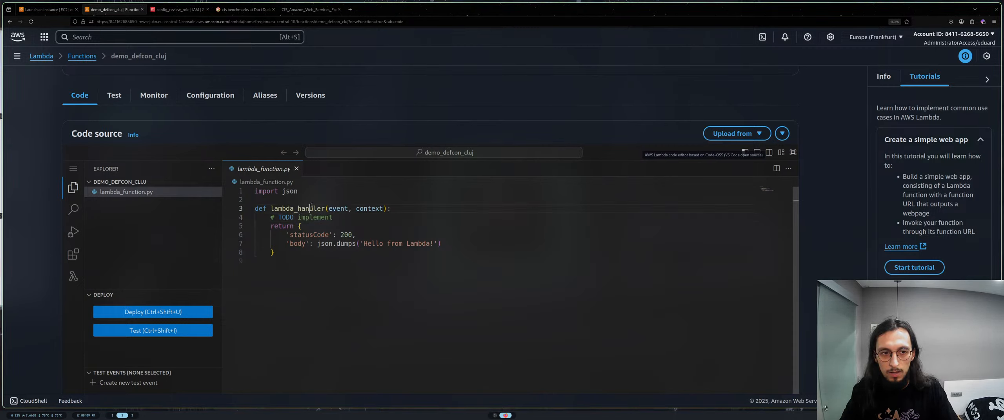
pyautogui.click(303, 199)
pyautogui.write('import boto3')
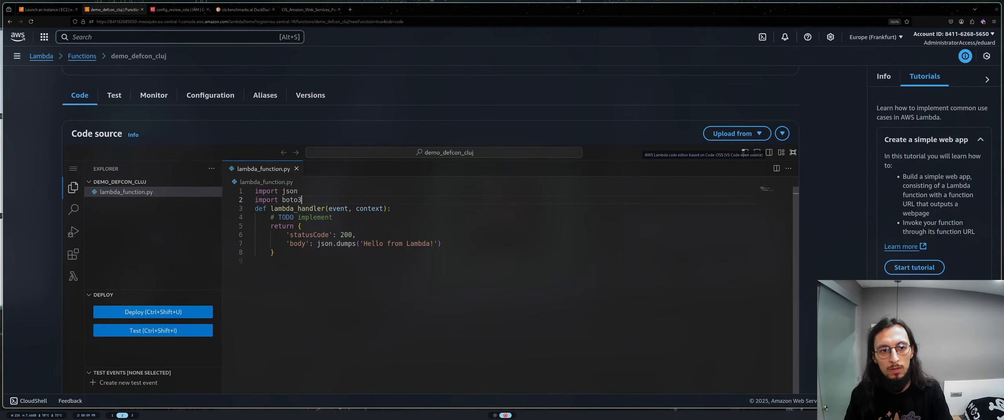
pyautogui.press('Return')
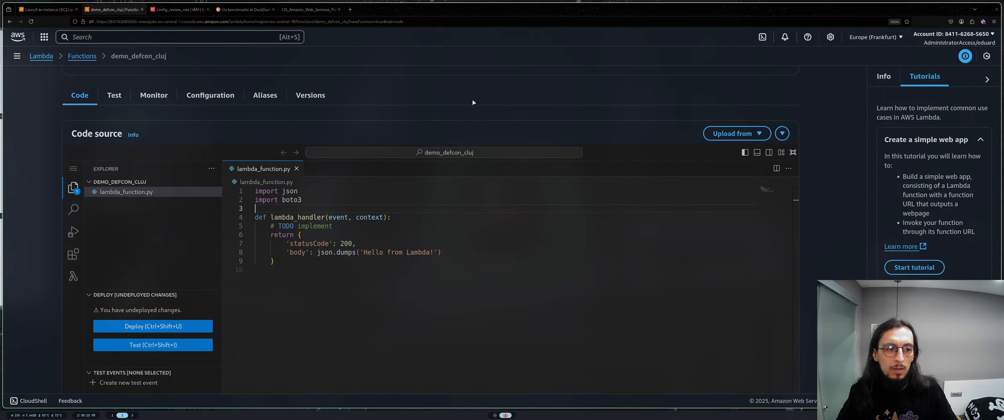
# Run the demo_defcon_cluj function with a test event from the Test tab
pyautogui.scroll(5, 482, 130)
pyautogui.scroll(-10, 750, 195)
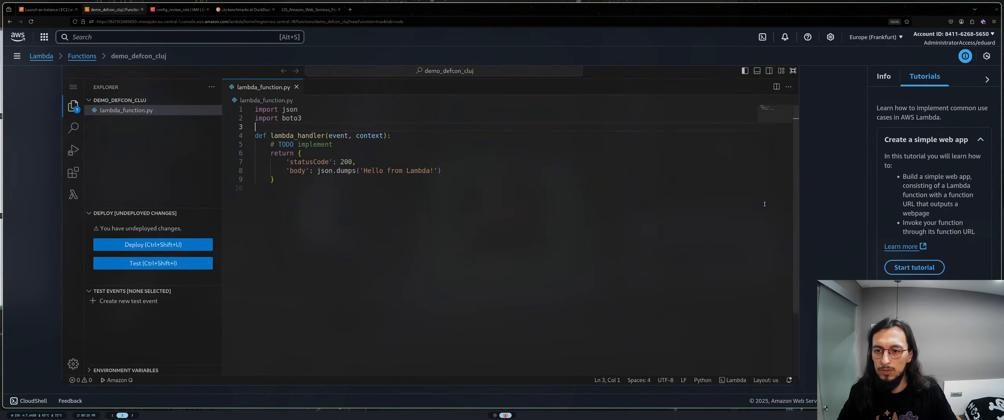
pyautogui.scroll(6, 425, 271)
pyautogui.scroll(3, 425, 270)
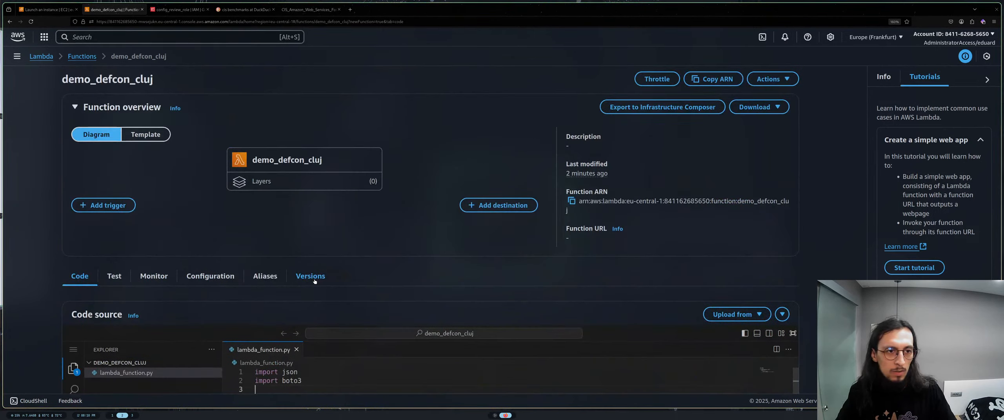
pyautogui.scroll(-1, 116, 192)
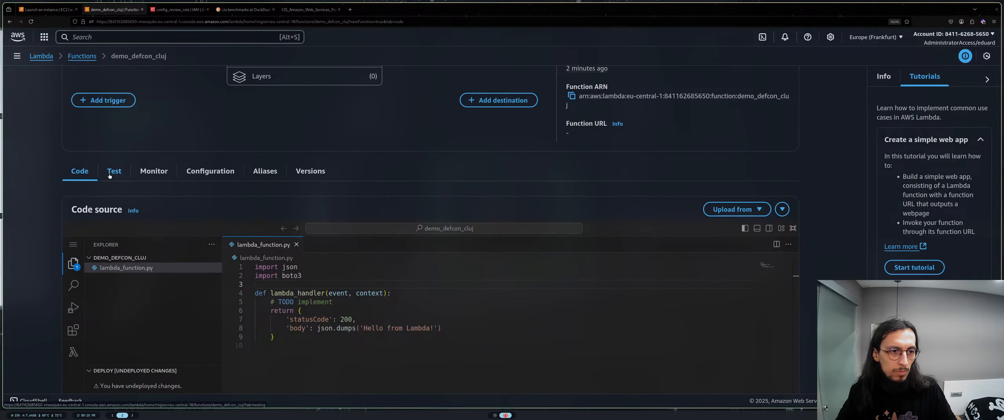
pyautogui.click(114, 171)
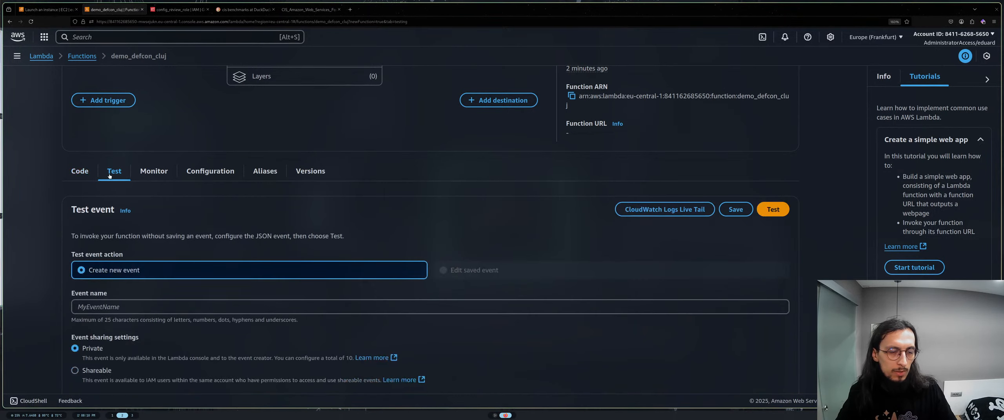
pyautogui.click(786, 214)
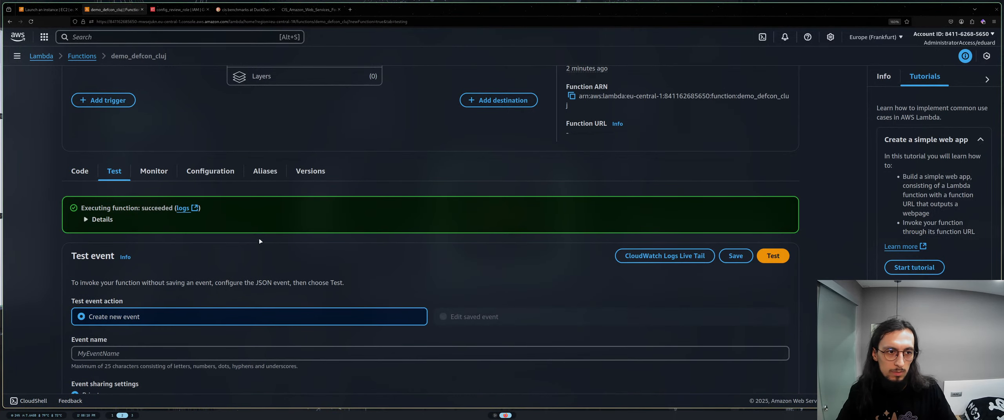
# Check the execution details for status 200 and 'Hello from Lambda!', then return to the code
pyautogui.click(100, 219)
pyautogui.scroll(-2, 156, 174)
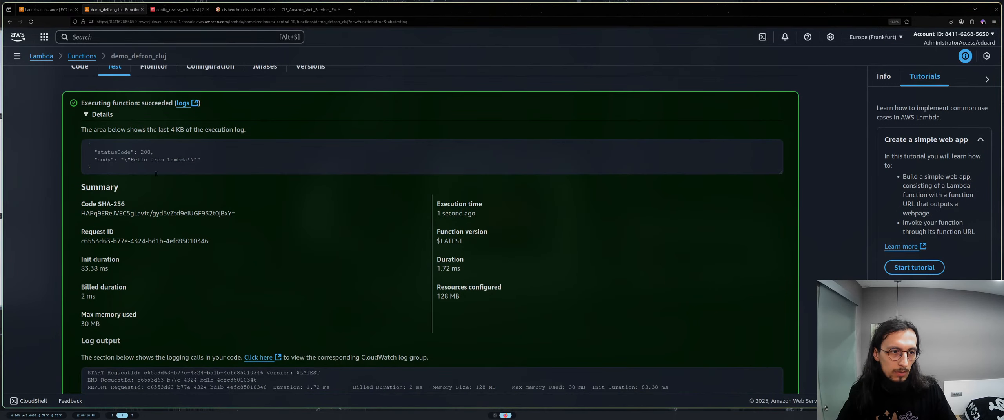
pyautogui.moveTo(110, 152); pyautogui.dragTo(201, 158)
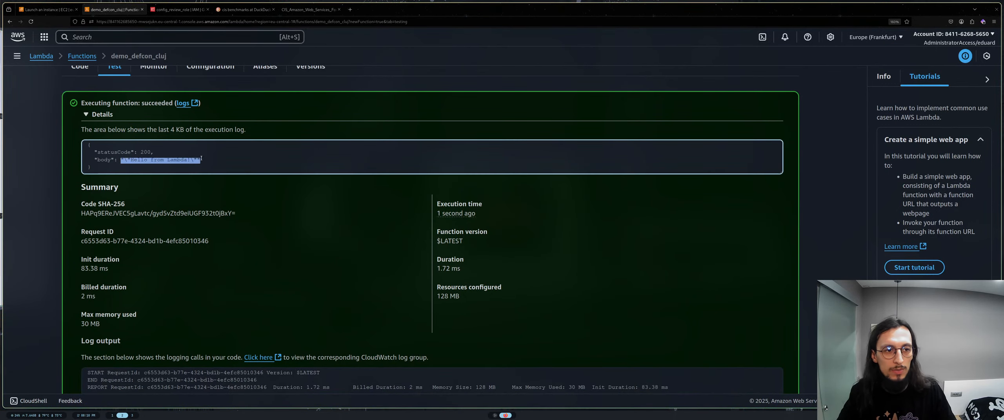
pyautogui.click(203, 160)
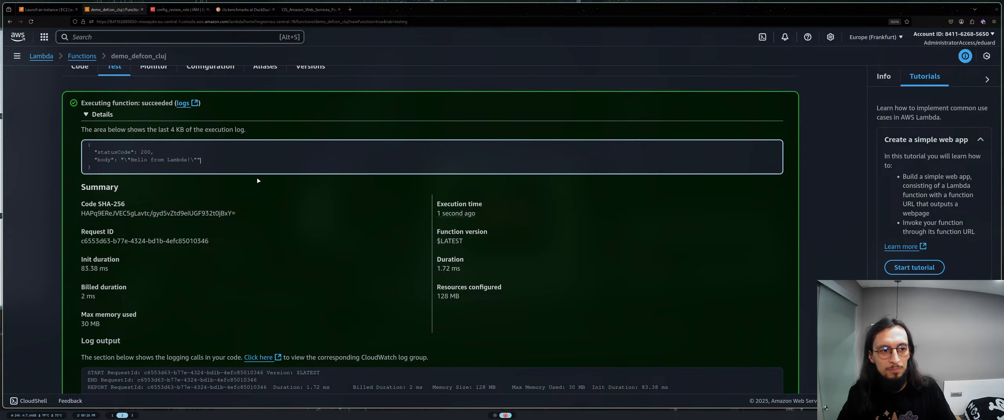
pyautogui.scroll(5, 202, 223)
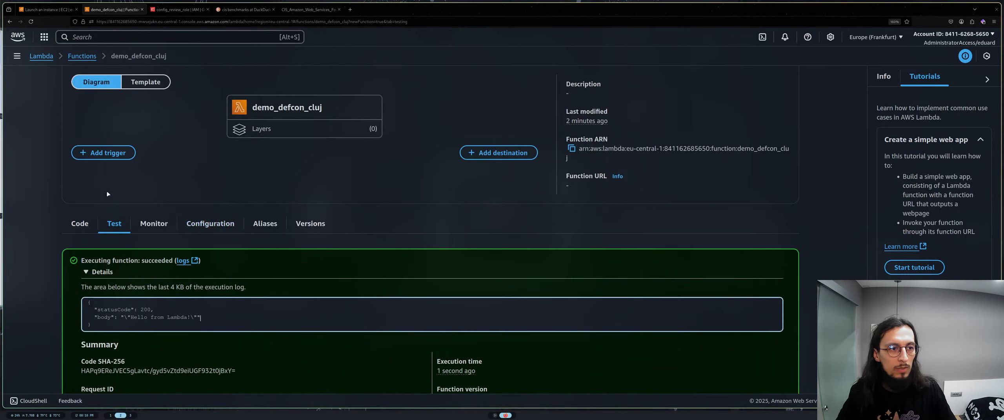
pyautogui.click(78, 223)
pyautogui.scroll(-3, 245, 272)
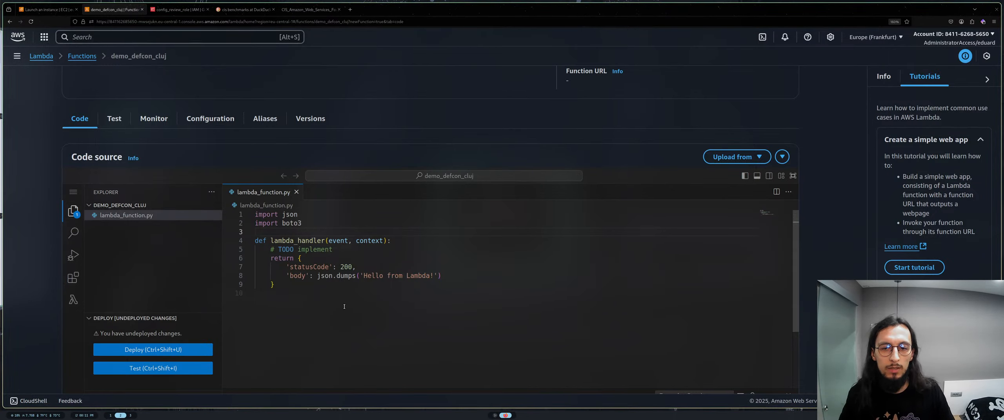
# Delete demo_defcon_cluj via Actions > Delete function and confirm the deletion
pyautogui.click(210, 119)
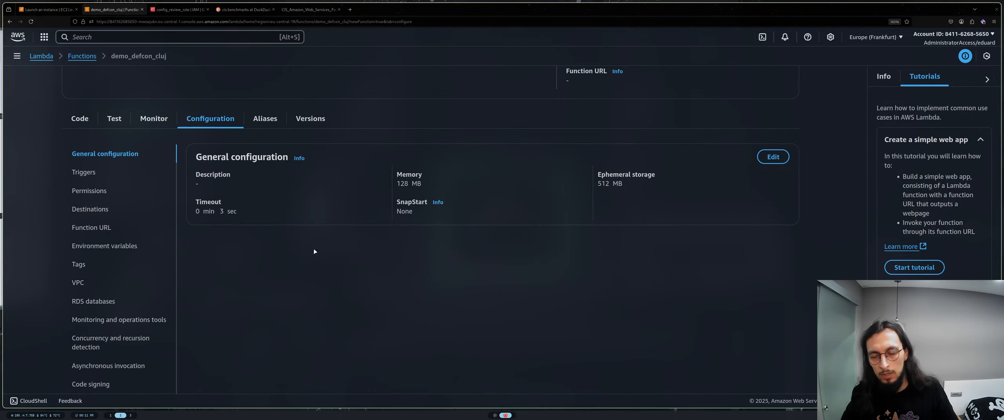
pyautogui.scroll(4, 478, 286)
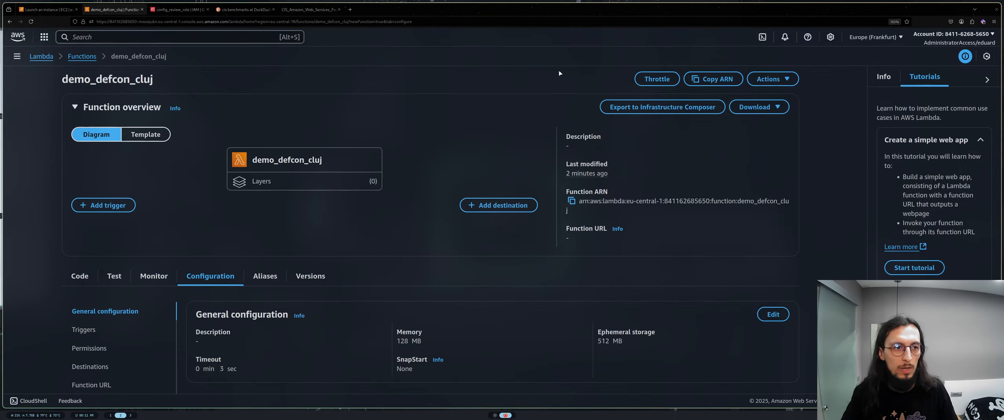
pyautogui.click(768, 79)
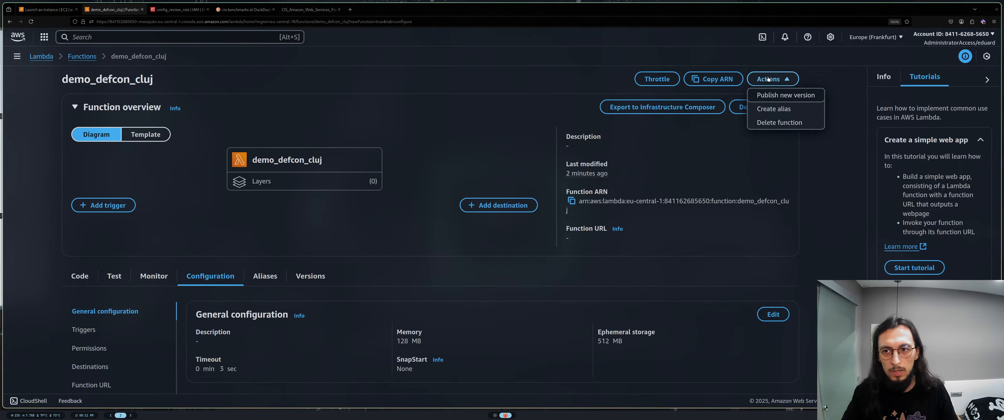
pyautogui.click(780, 123)
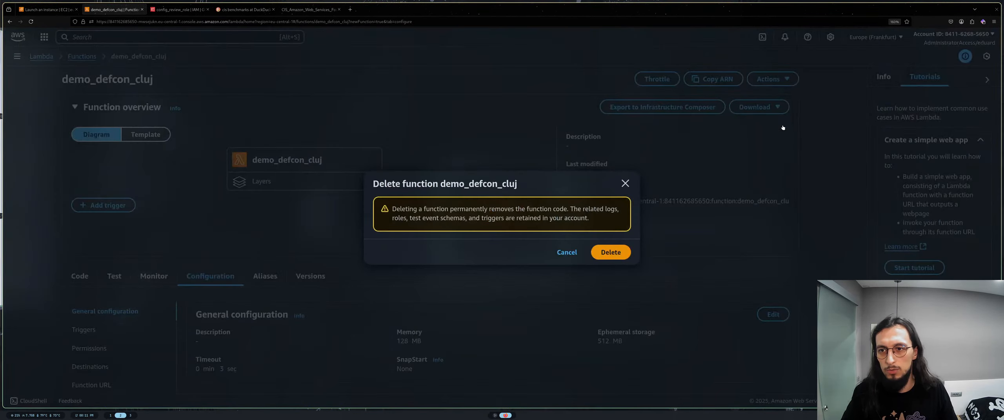
pyautogui.click(611, 252)
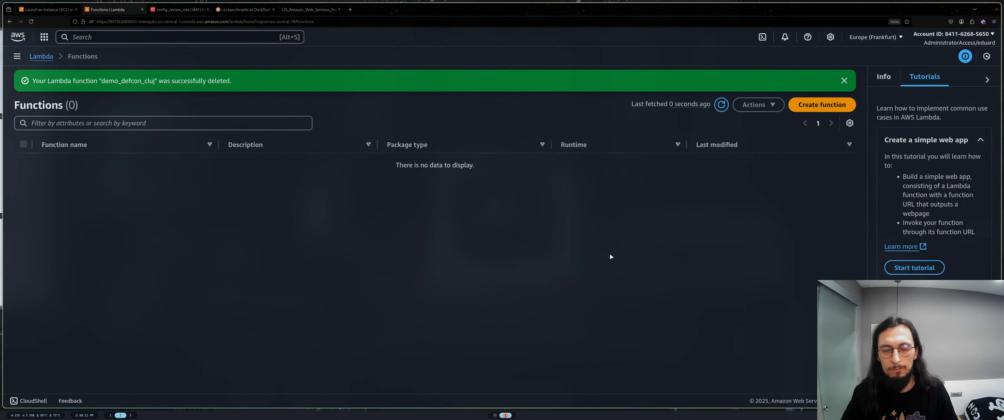
# Open the IAM dashboard from the console search and zoom the page in twice
pyautogui.click(158, 37)
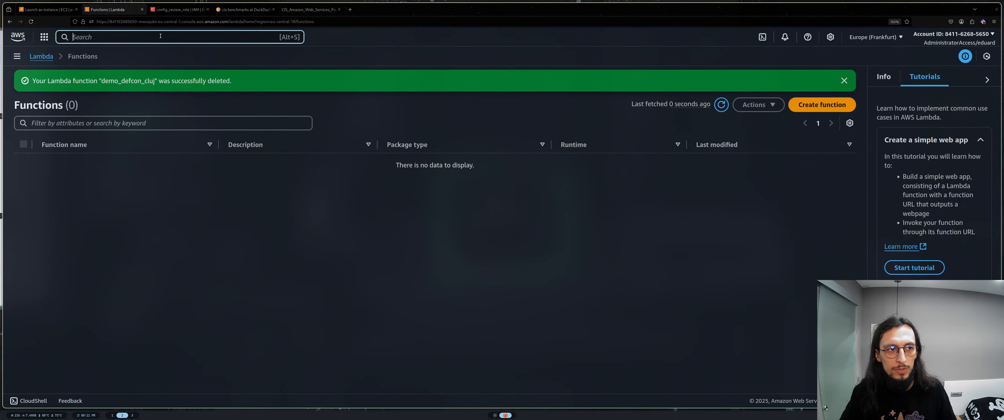
pyautogui.write('iam')
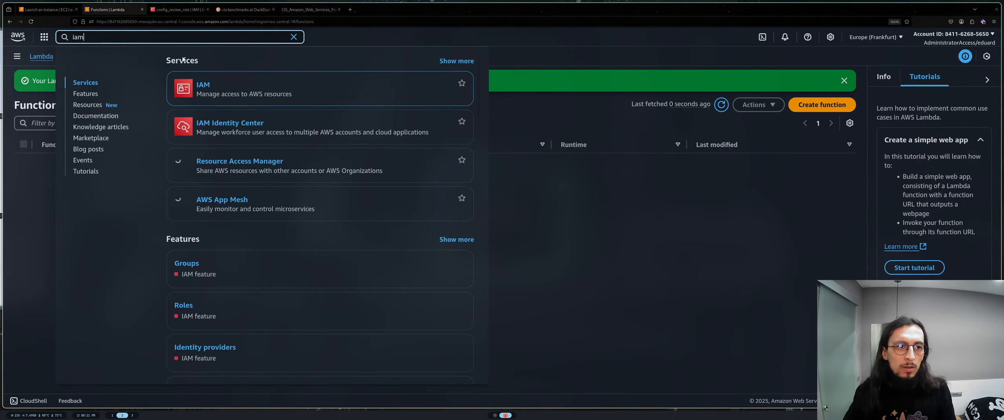
pyautogui.click(203, 85)
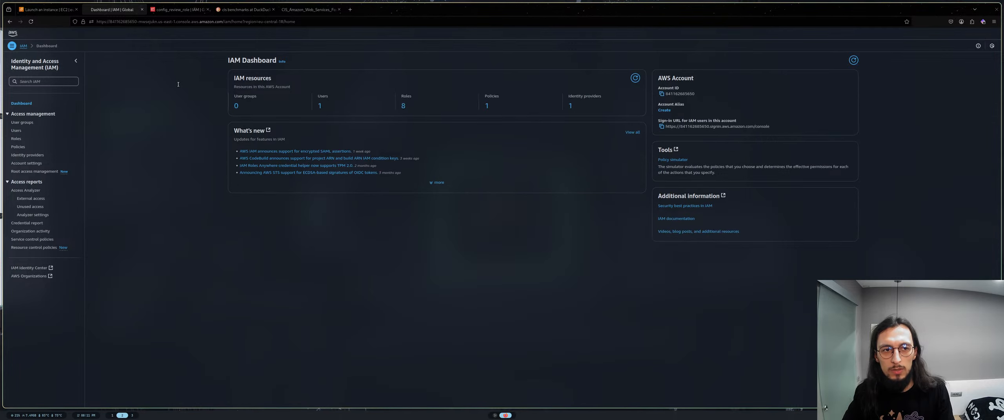
pyautogui.hotkey('ctrl', '+')
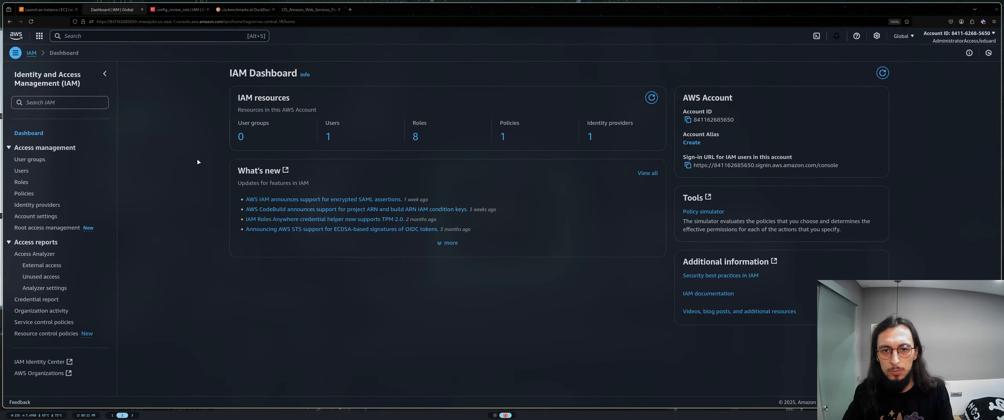
pyautogui.hotkey('ctrl', '+')
pyautogui.hotkey('ctrl', '+')
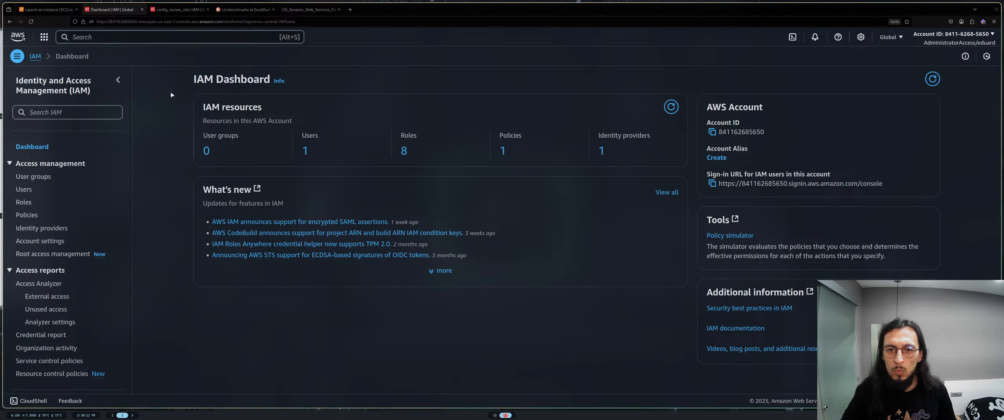
# Open CloudTrail from the console search and go to its Event history page
pyautogui.click(110, 37)
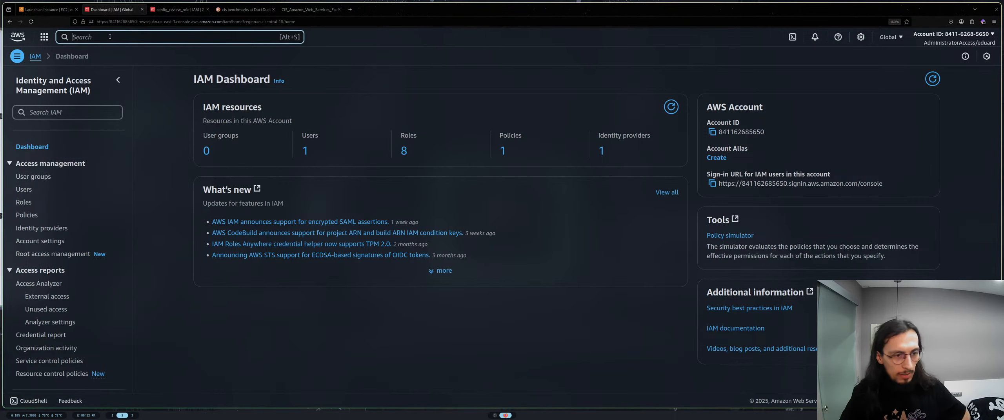
pyautogui.write('cloudtrail')
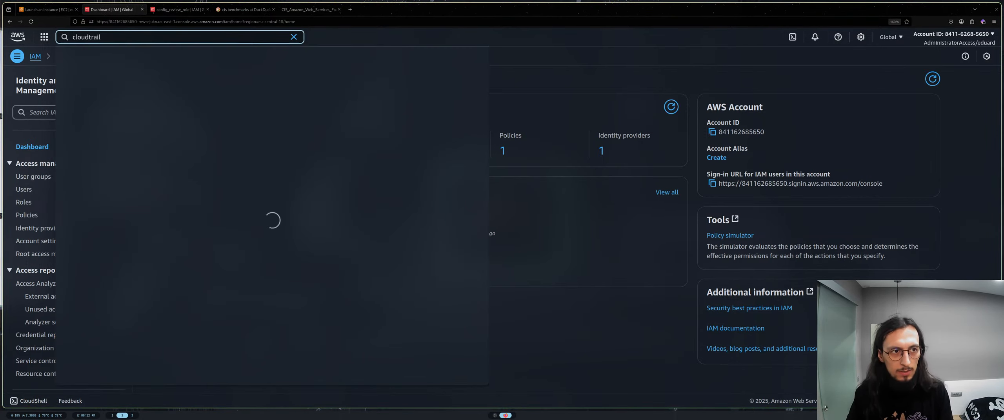
pyautogui.click(223, 89)
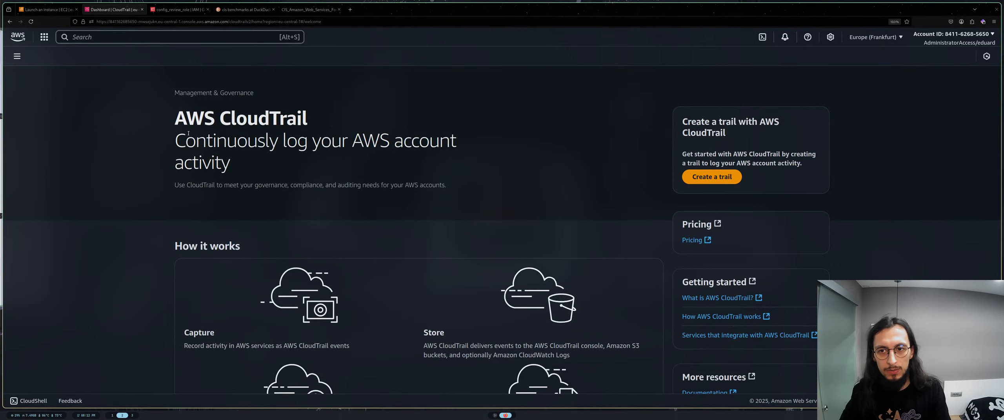
pyautogui.click(17, 56)
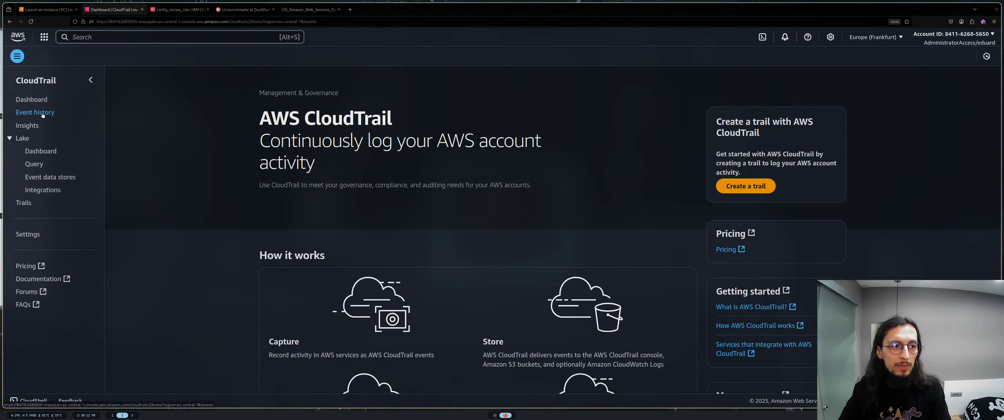
pyautogui.click(43, 114)
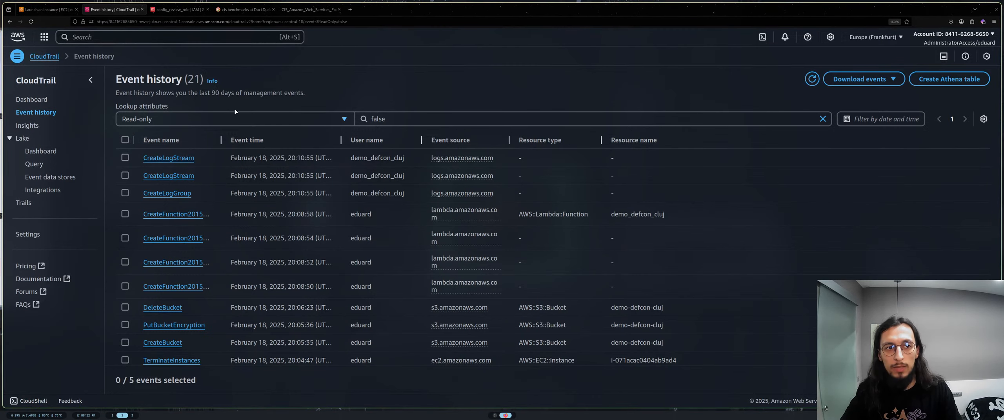
# Highlight the 90-day retention and management-events notes, then widen the Event name column
pyautogui.moveTo(200, 93); pyautogui.dragTo(228, 92)
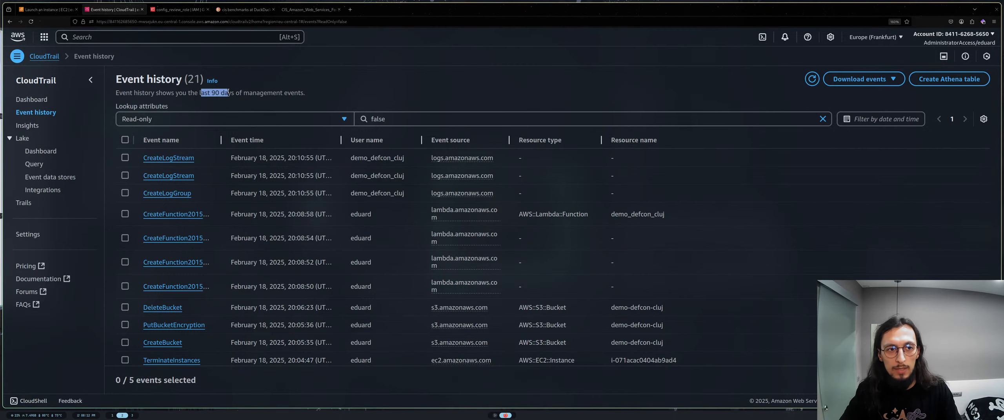
pyautogui.click(315, 188)
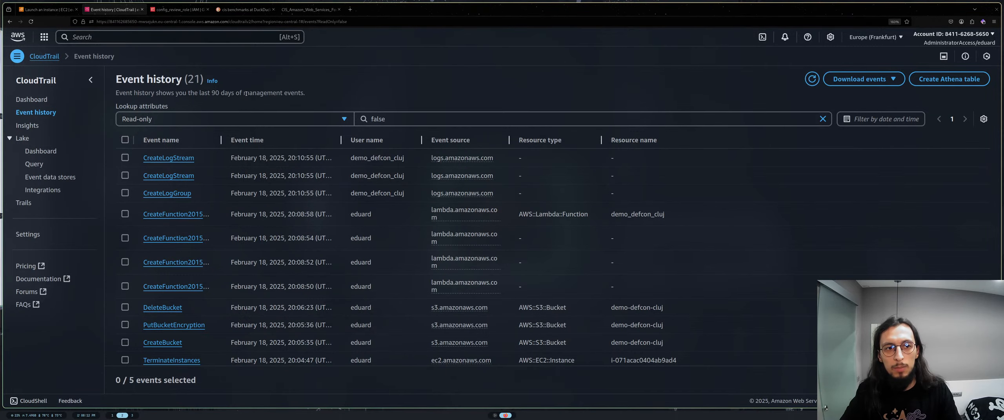
pyautogui.moveTo(247, 93); pyautogui.dragTo(303, 93)
pyautogui.click(373, 93)
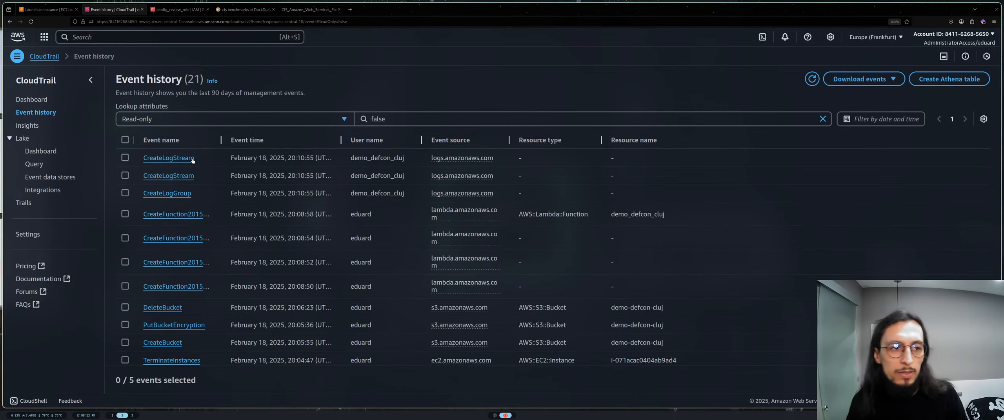
pyautogui.moveTo(220, 140); pyautogui.dragTo(245, 140)
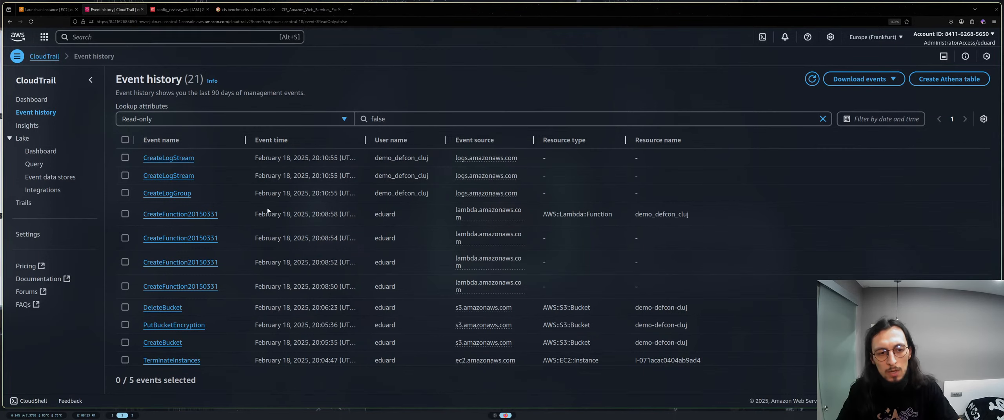
pyautogui.scroll(-5, 219, 225)
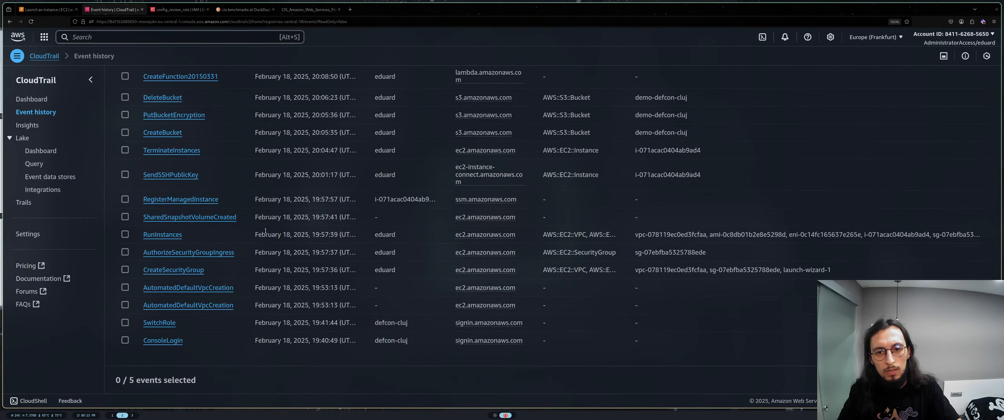
pyautogui.scroll(5, 275, 243)
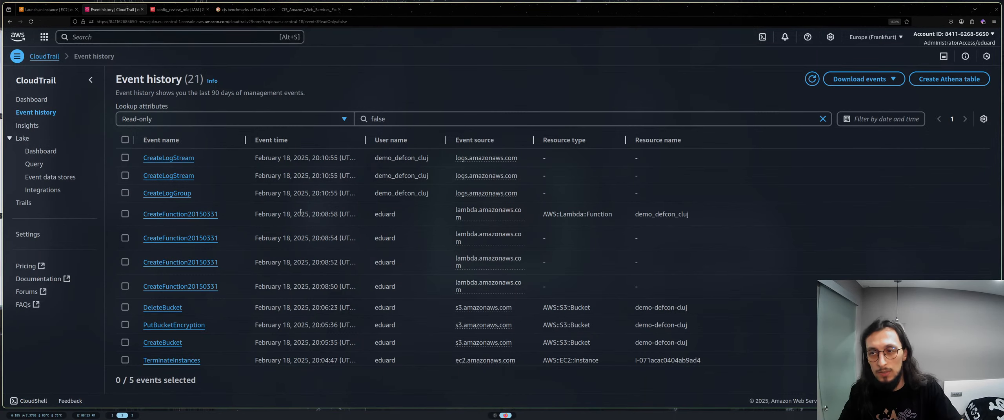
# Switch to the CloudTrail Dashboard from the left navigation pane
pyautogui.click(35, 100)
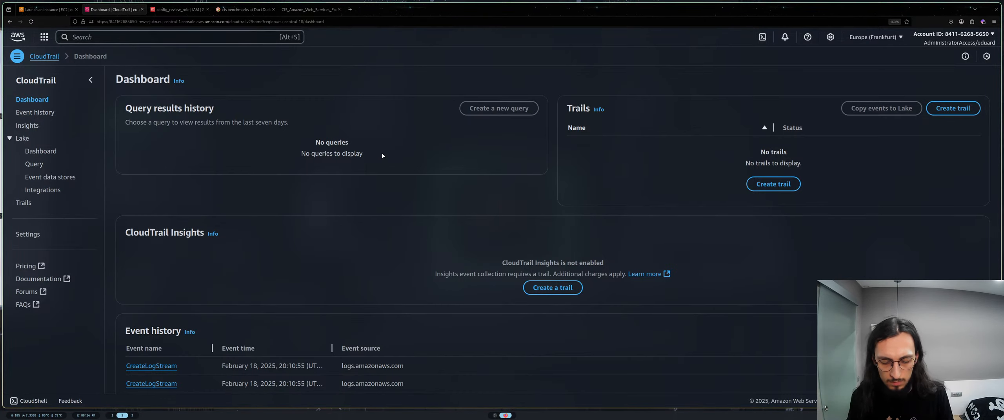
# Open a private Firefox window and load the pasted AWS console sign-in URL
pyautogui.press('super+b')
pyautogui.press('super+q')
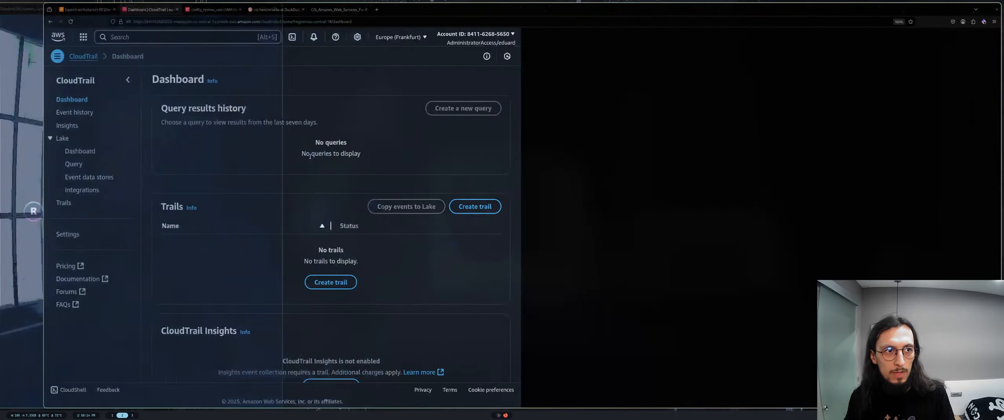
pyautogui.hotkey('ctrl', 'shift', 'p')
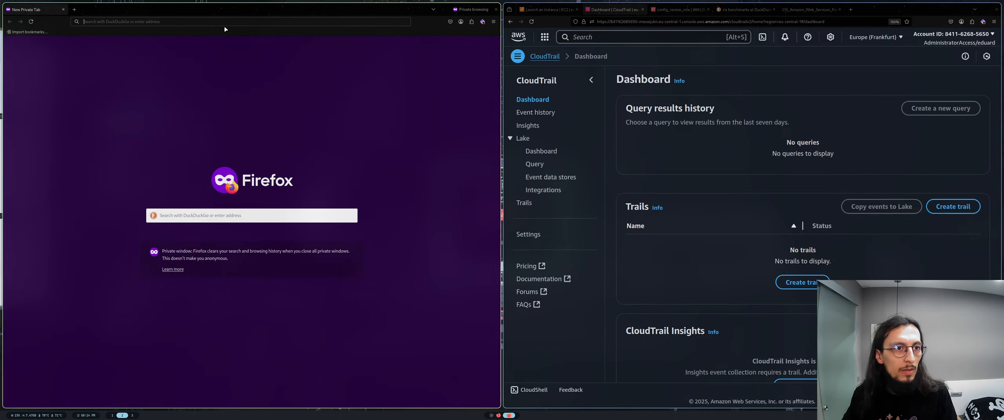
pyautogui.write('https://977098987575.signin.aws.amazon.com/console')
pyautogui.press('Return')
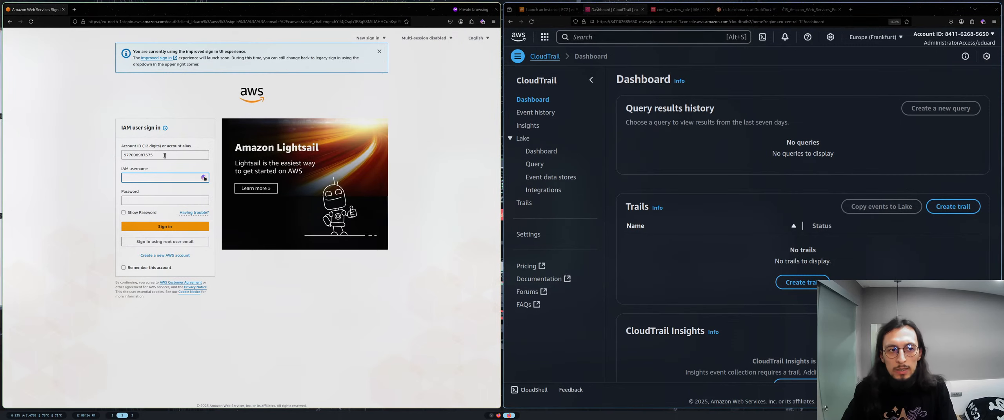
# Attempt sign-in as IAM user 'coinfig_review' with the looked-up password
pyautogui.moveTo(165, 155); pyautogui.dragTo(101, 155)
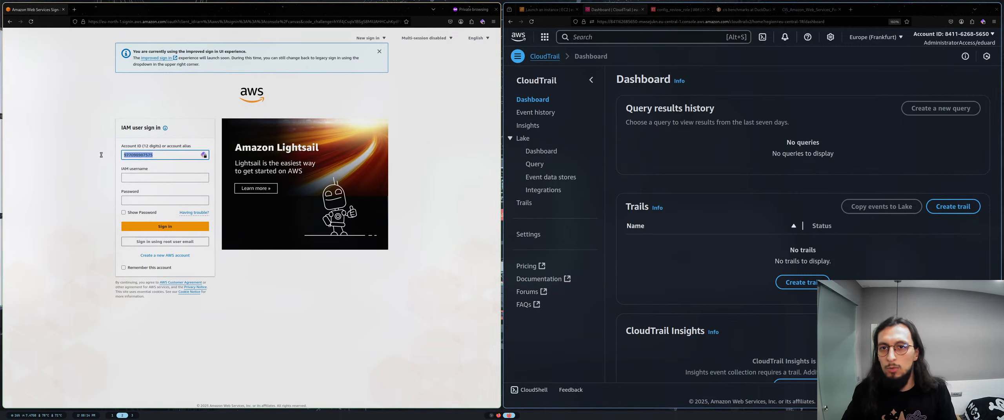
pyautogui.click(142, 178)
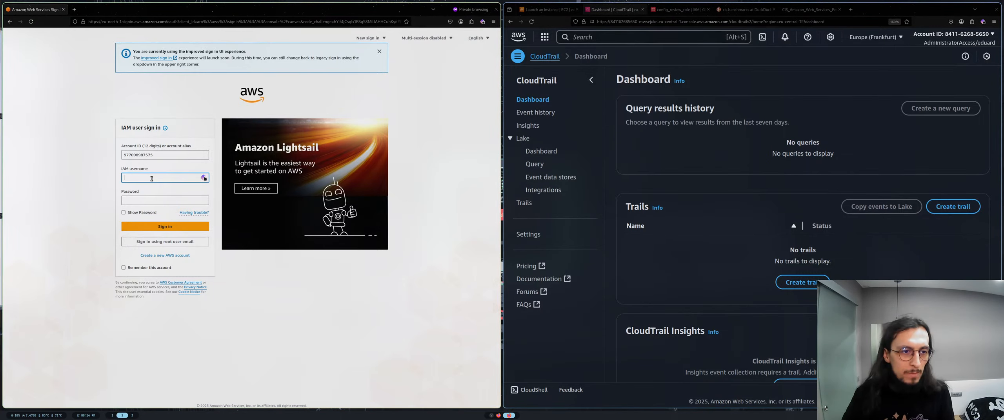
pyautogui.write('coinfig_review')
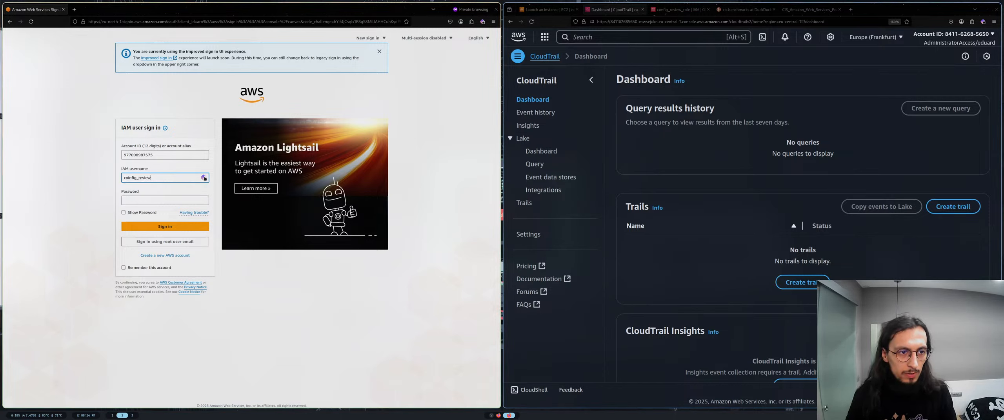
pyautogui.press('Tab')
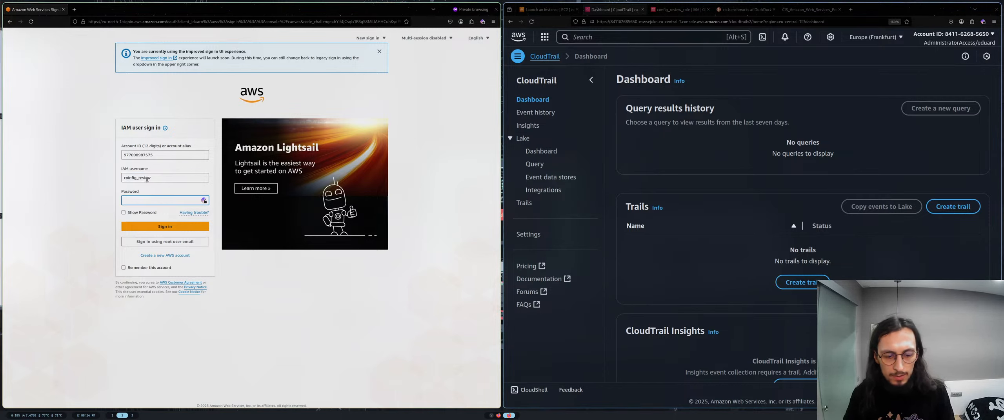
pyautogui.press('super+3')
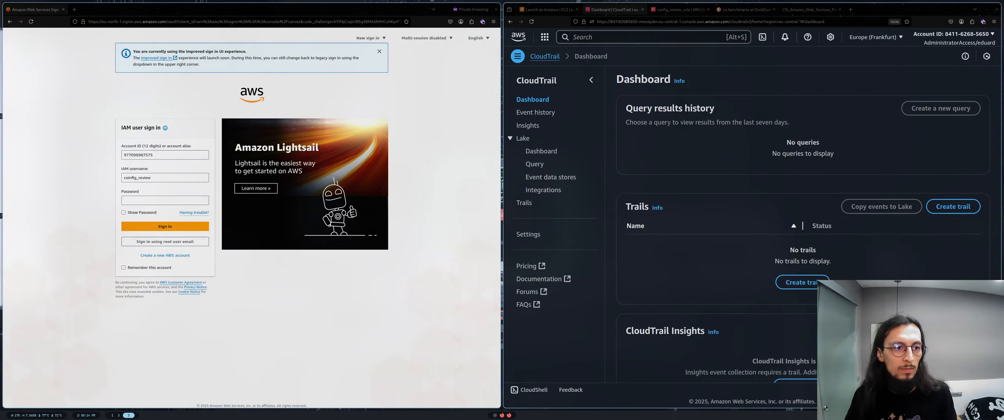
pyautogui.press('super+2')
pyautogui.write('******')
pyautogui.click(146, 226)
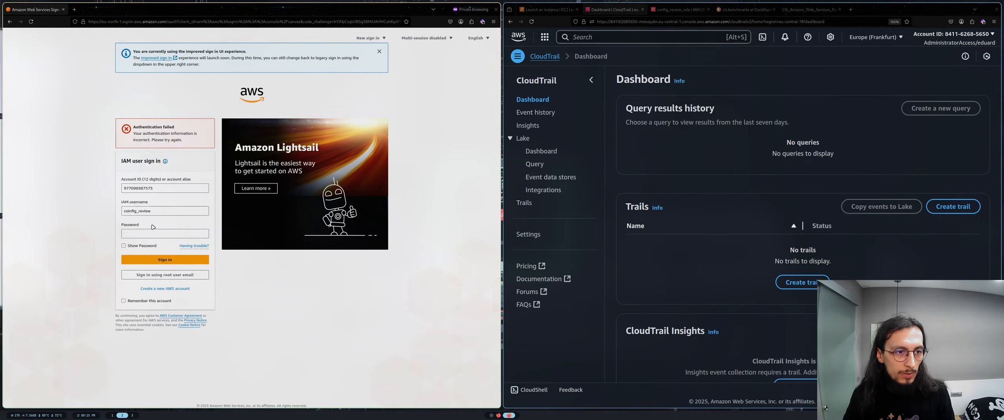
# Correct the username to 'config_review', paste the password and sign in again
pyautogui.click(152, 234)
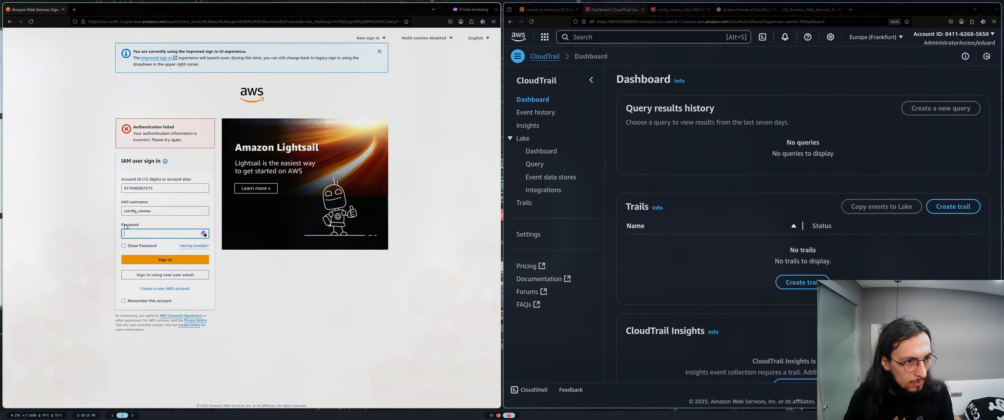
pyautogui.doubleClick(126, 212)
pyautogui.write('config')
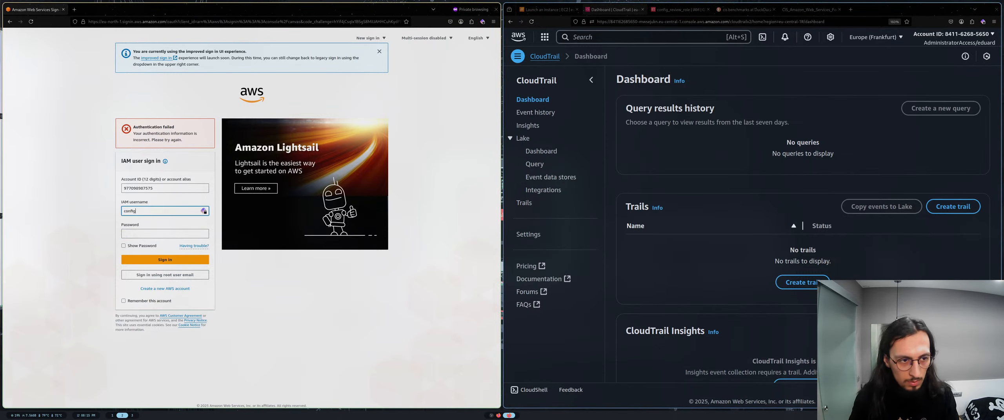
pyautogui.write('_rev')
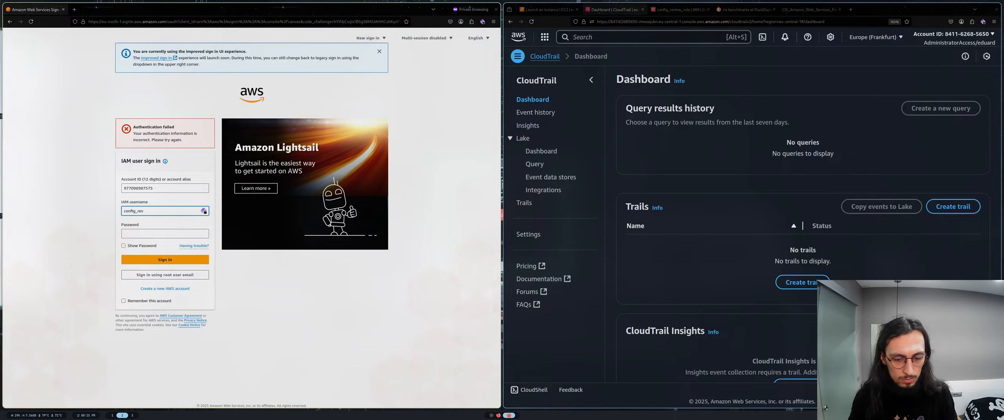
pyautogui.write('iew')
pyautogui.press('Tab')
pyautogui.hotkey('ctrl', 'v')
pyautogui.press('Return')
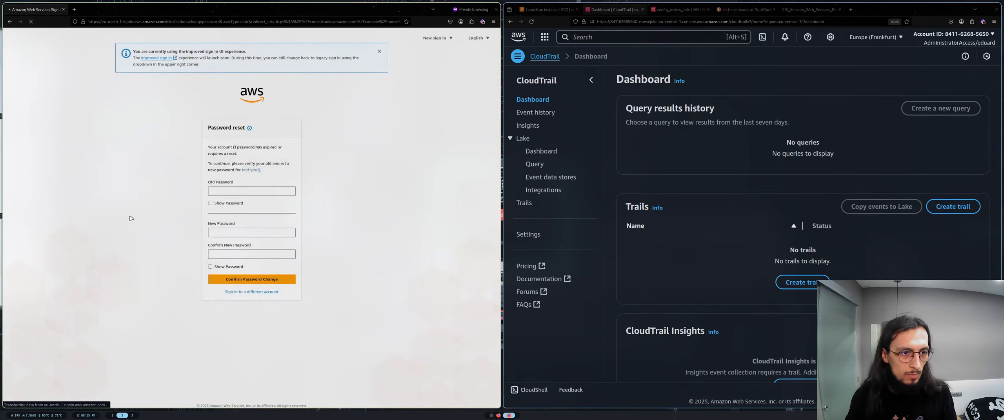
# Fill in the current expired password as the Old Password
pyautogui.click(251, 191)
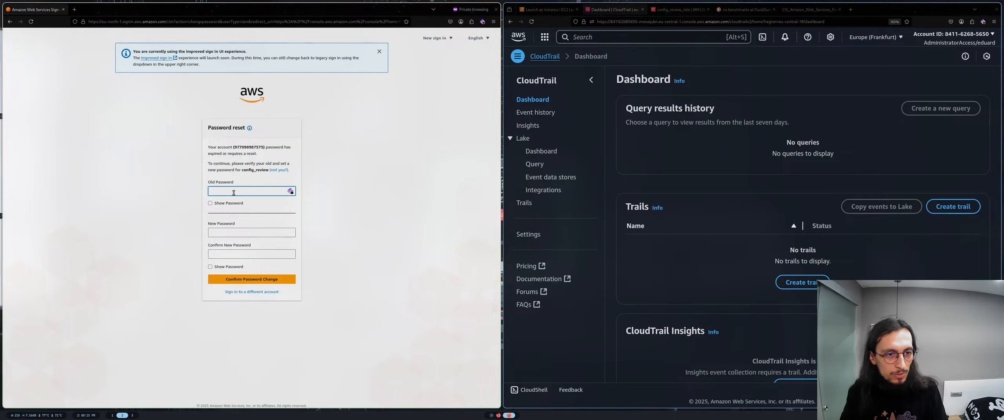
pyautogui.write('•••••••••••••')
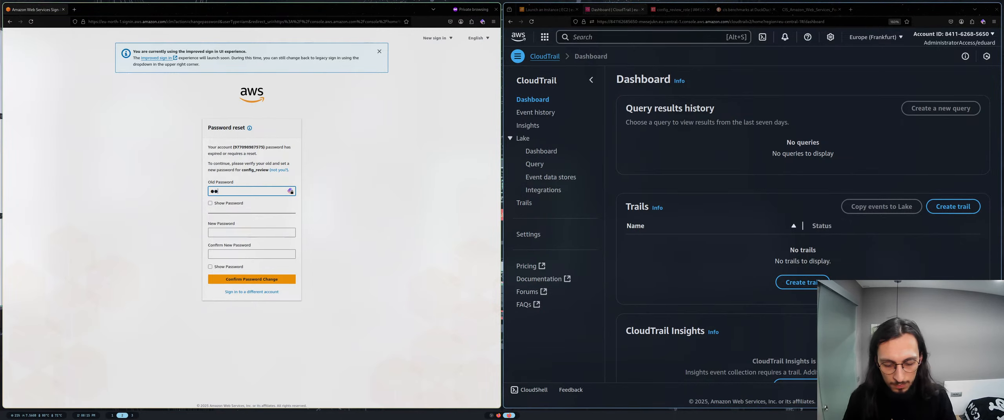
pyautogui.write('••••')
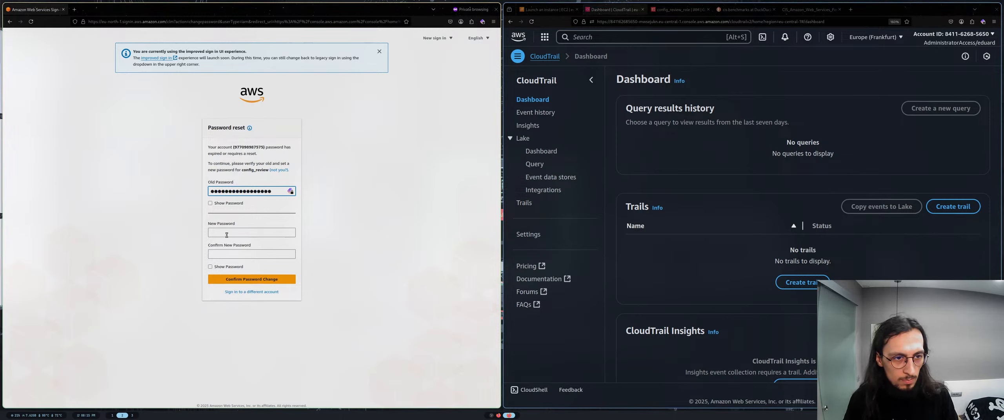
pyautogui.hotkey('ctrl', 'a')
pyautogui.write('••••••')
# Enter and confirm a new password, confirm the change, and continue into the console
pyautogui.click(261, 232)
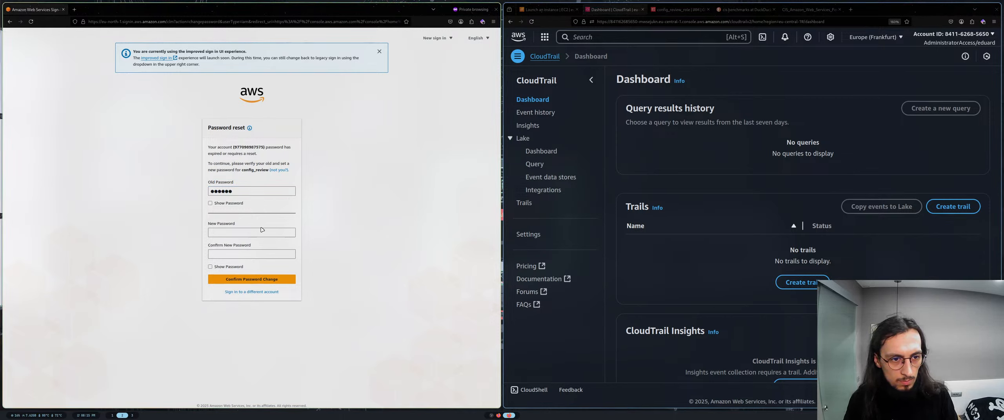
pyautogui.write('•••••••••••••••••')
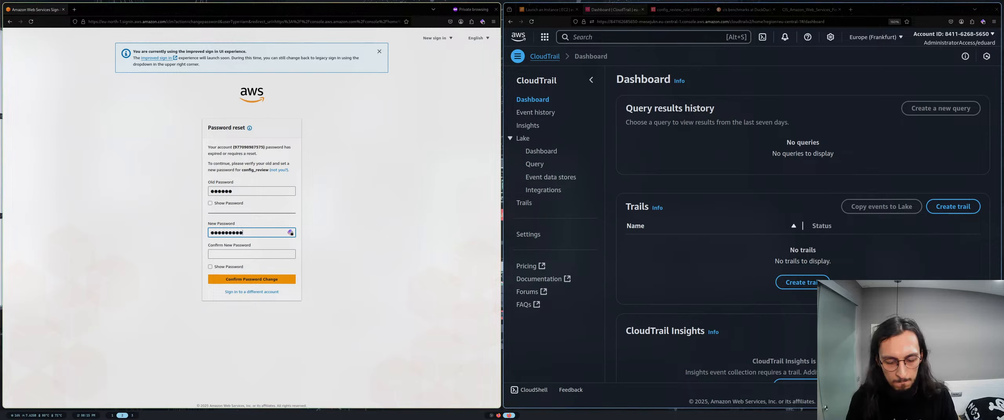
pyautogui.hotkey('ctrl', 'a')
pyautogui.write('••••••••••••••')
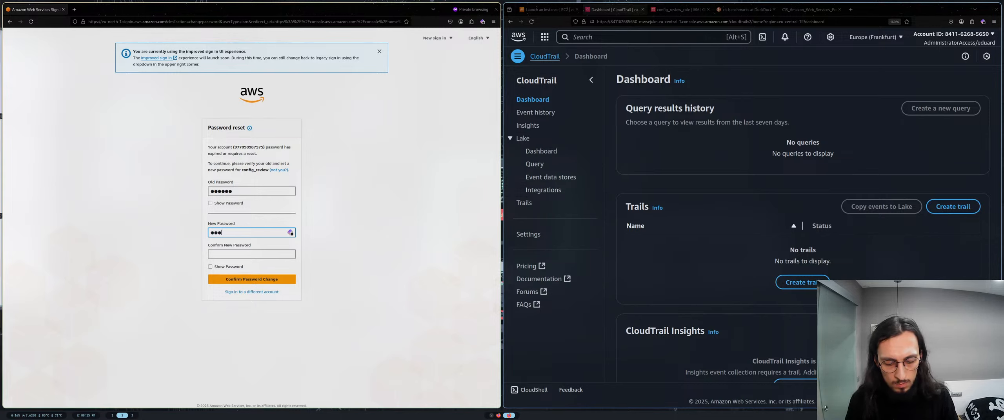
pyautogui.write('•••')
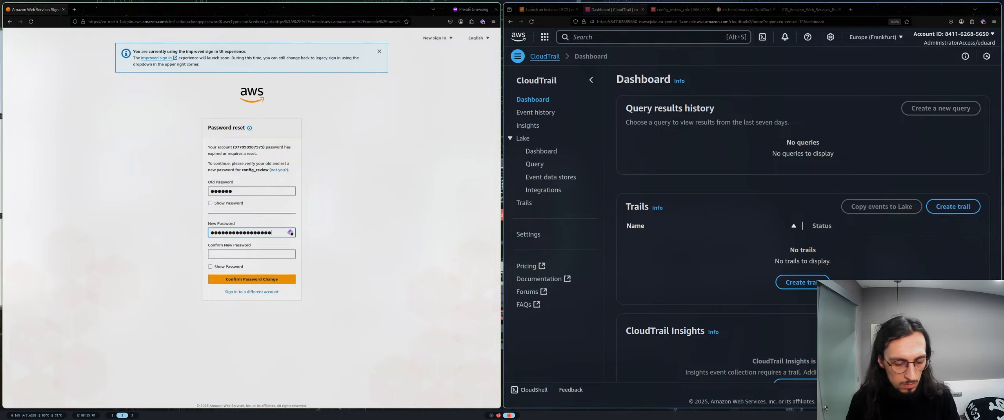
pyautogui.write('•')
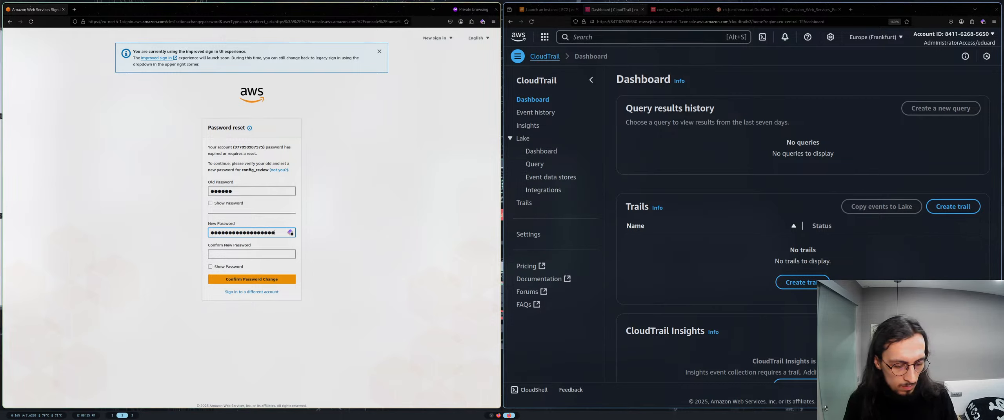
pyautogui.press('Tab')
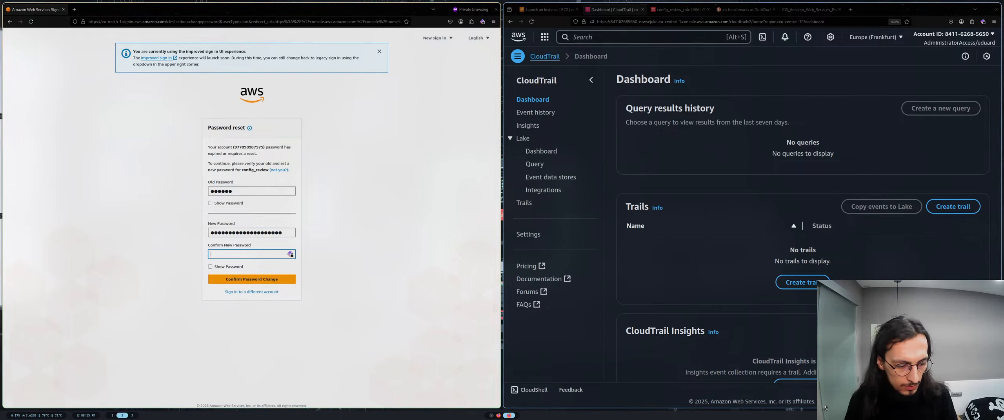
pyautogui.write('•••••••••••••')
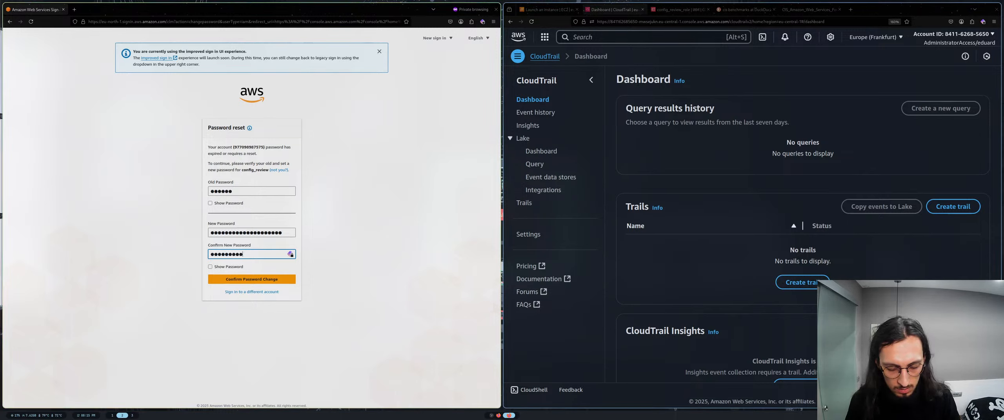
pyautogui.write('••••')
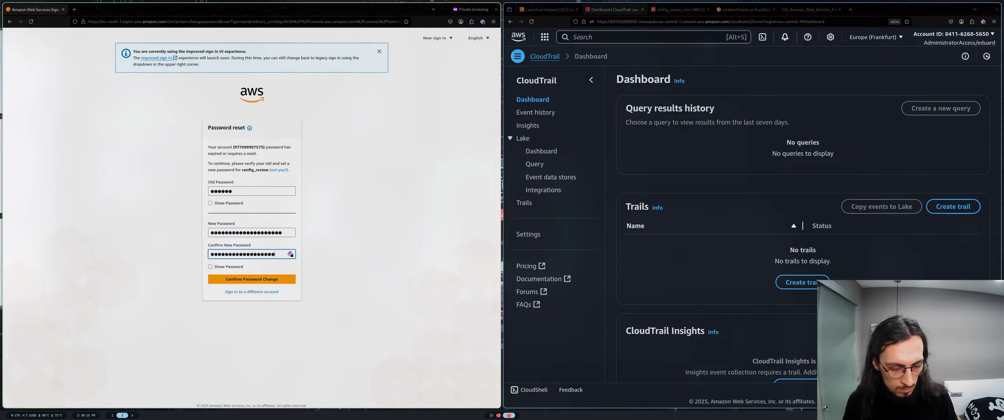
pyautogui.write('•')
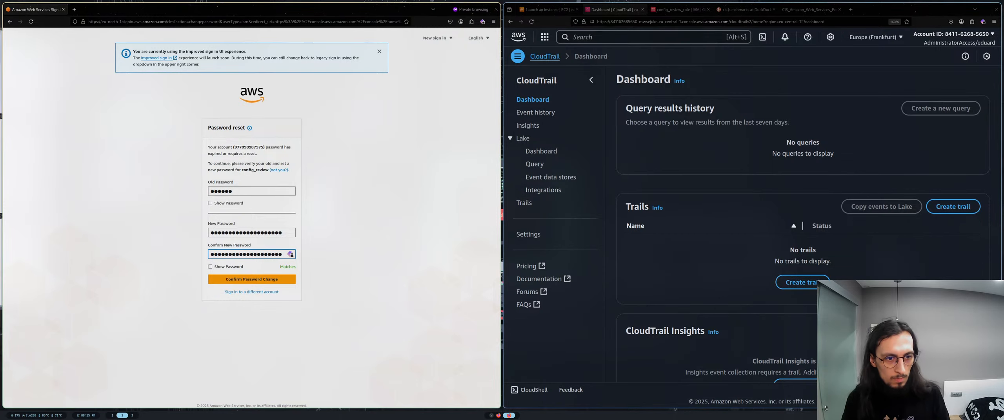
pyautogui.click(268, 279)
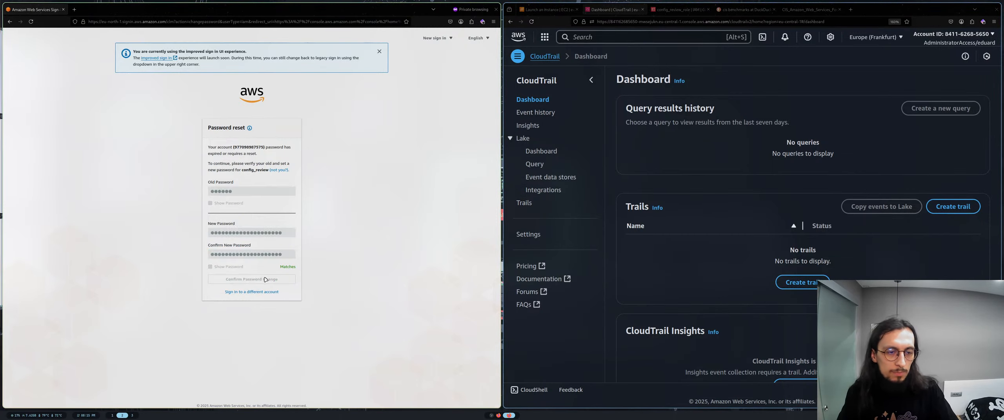
pyautogui.click(258, 196)
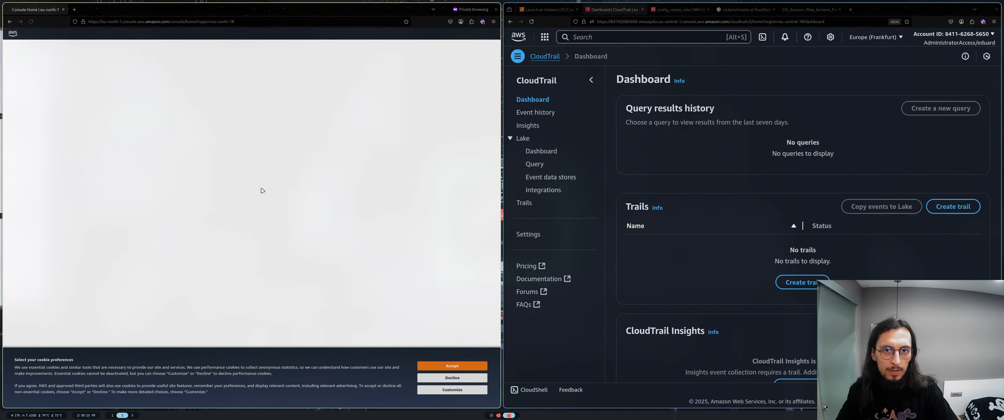
# Accept cookies, dismiss the Console Home tour popups, and bring up the 'cis benchmarks' search tab
pyautogui.click(462, 365)
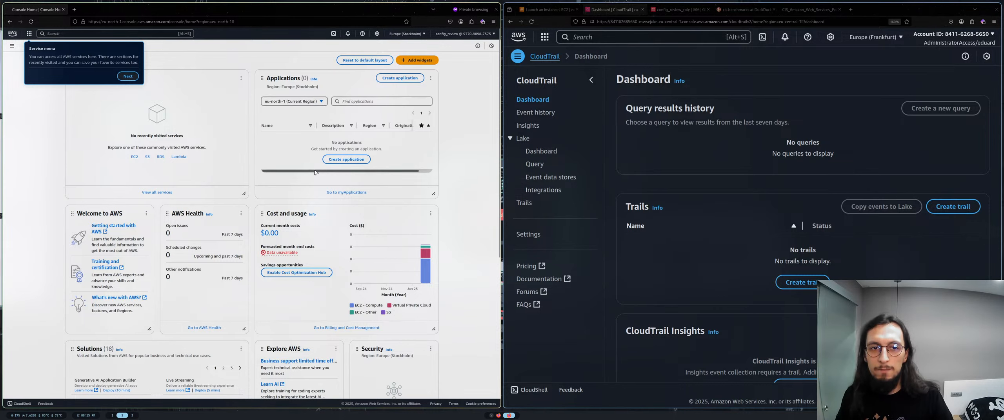
pyautogui.click(128, 76)
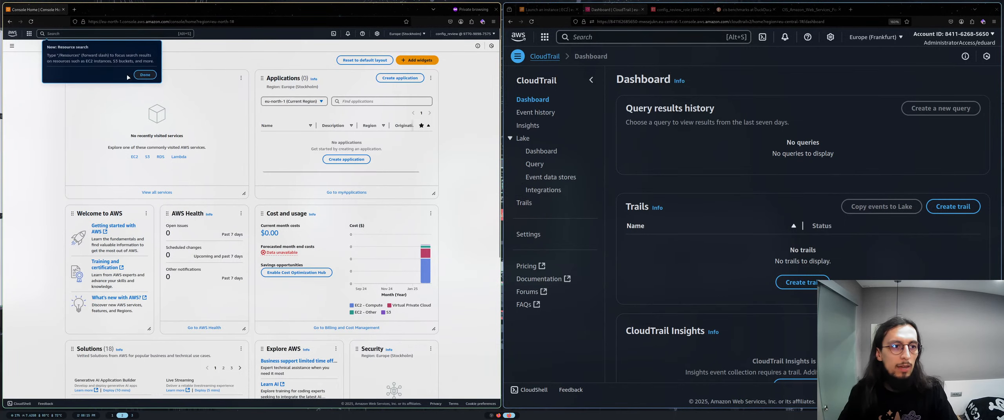
pyautogui.click(446, 84)
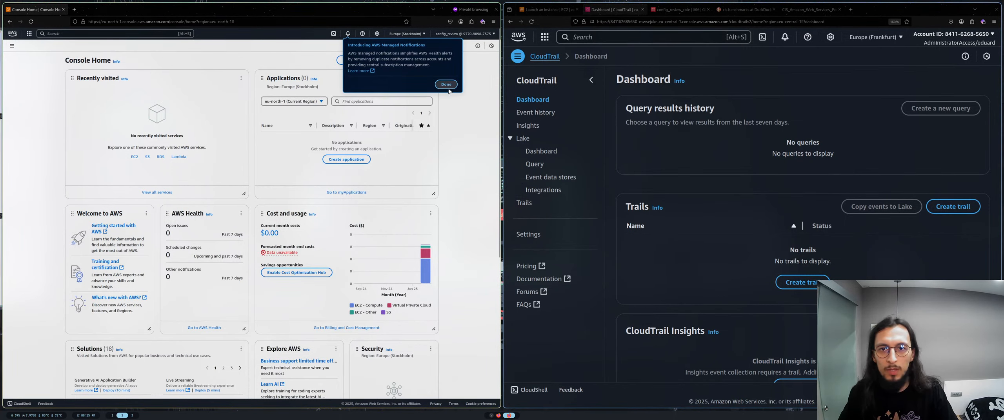
pyautogui.click(475, 91)
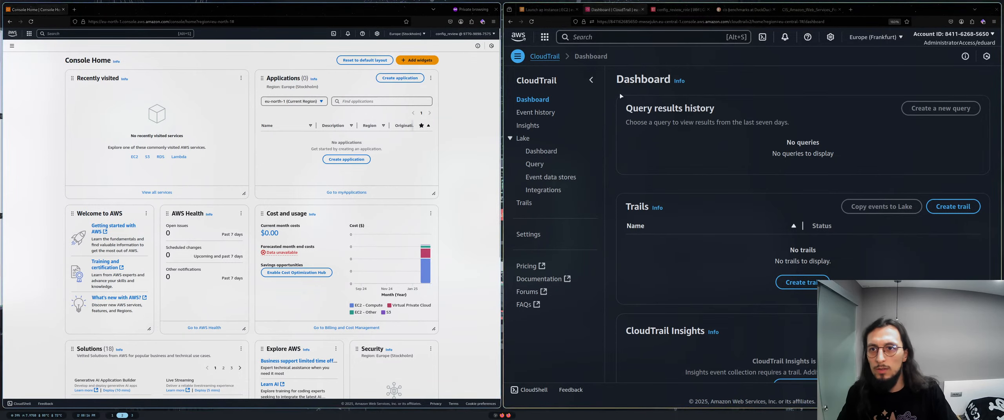
pyautogui.click(751, 12)
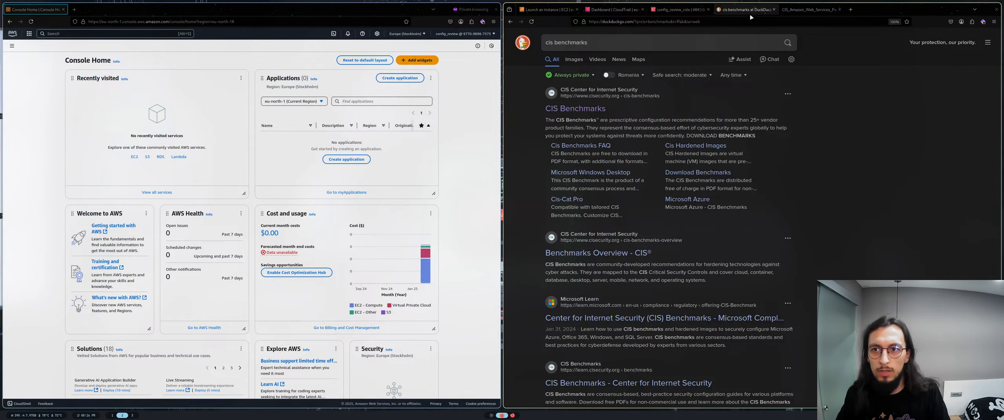
# Open the 'cis benchmarks' search and the CIS AWS Foundations Benchmark v4.0.1 PDF in new left-window tabs
pyautogui.click(643, 21)
pyautogui.hotkey('ctrl', 'c')
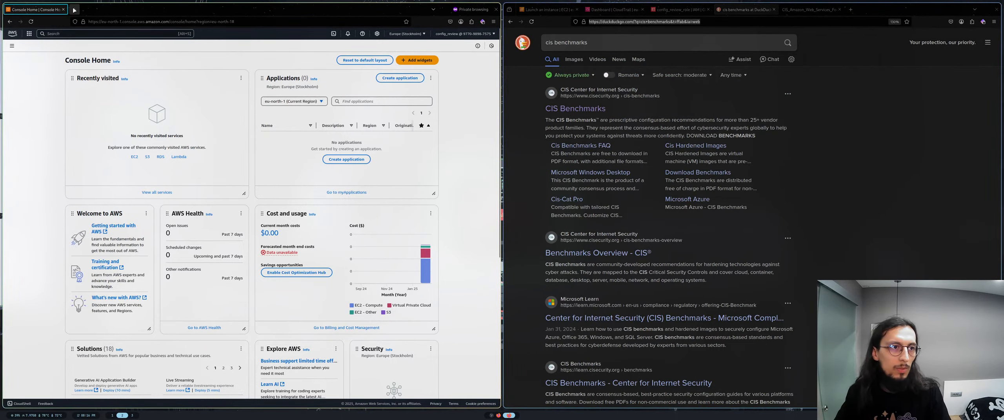
pyautogui.click(75, 10)
pyautogui.hotkey('ctrl', 'v')
pyautogui.press('Return')
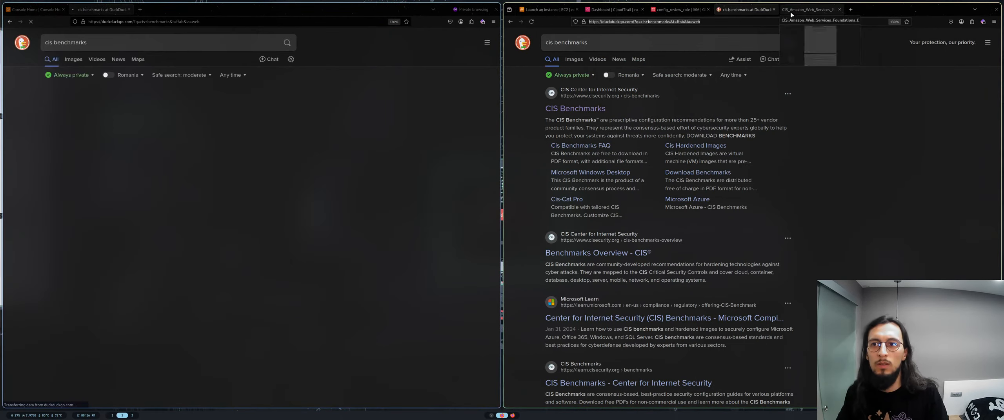
pyautogui.click(808, 10)
pyautogui.click(777, 22)
pyautogui.hotkey('ctrl', 'c')
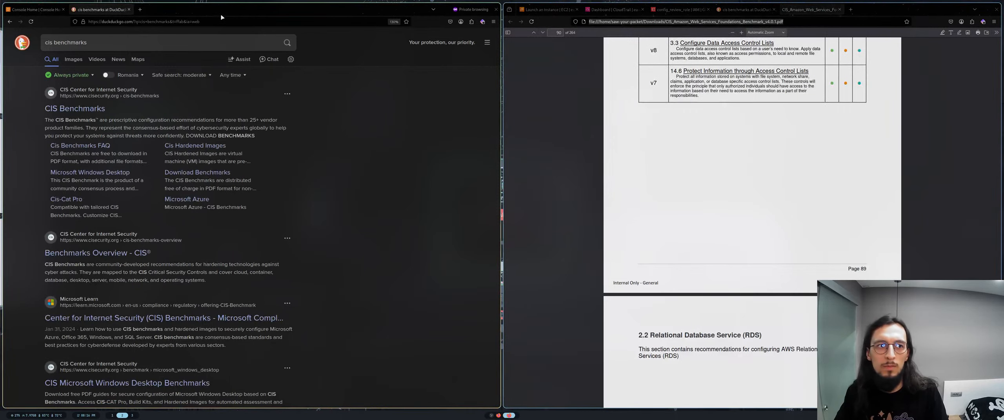
pyautogui.click(140, 10)
pyautogui.hotkey('ctrl', 'v')
pyautogui.press('Return')
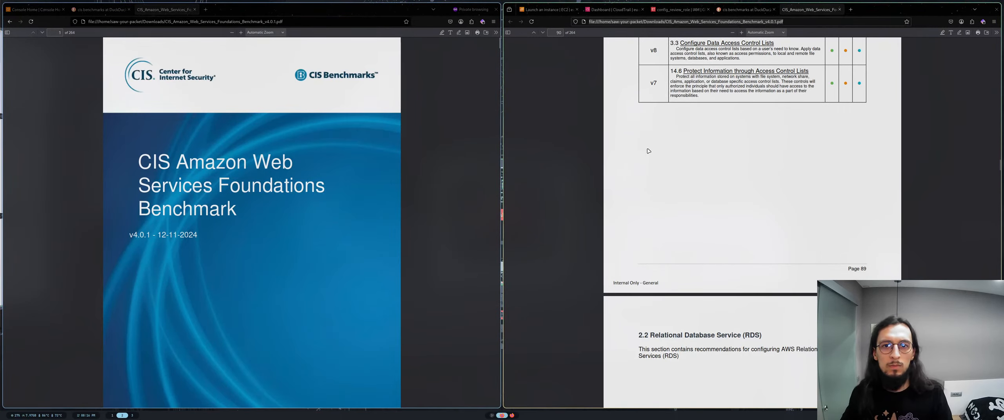
pyautogui.click(648, 151)
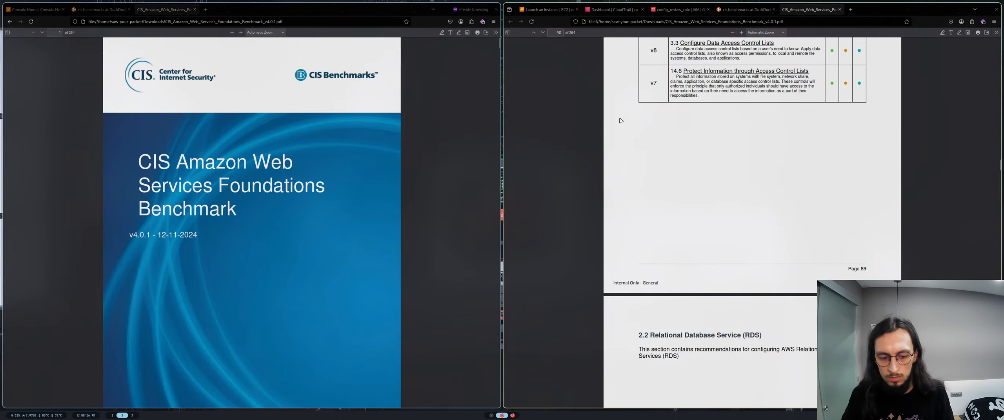
# Expand the PDF window to full width and return to the Console Home tab
pyautogui.press('super+shift+3')
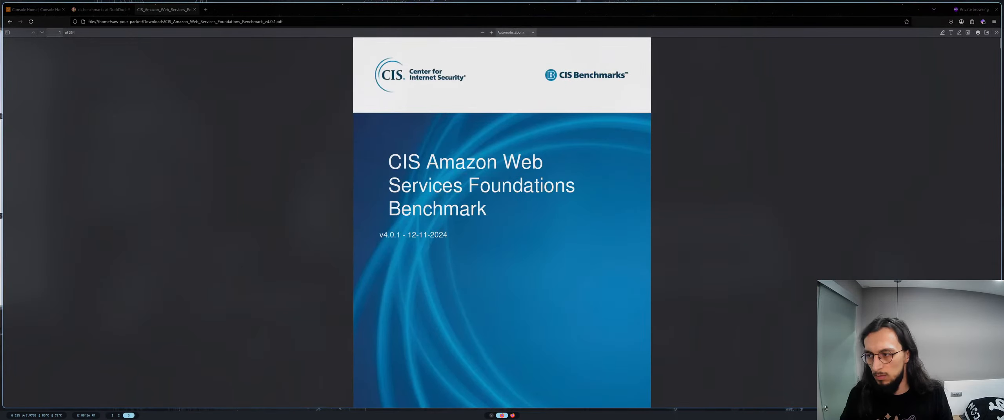
pyautogui.press('super+1')
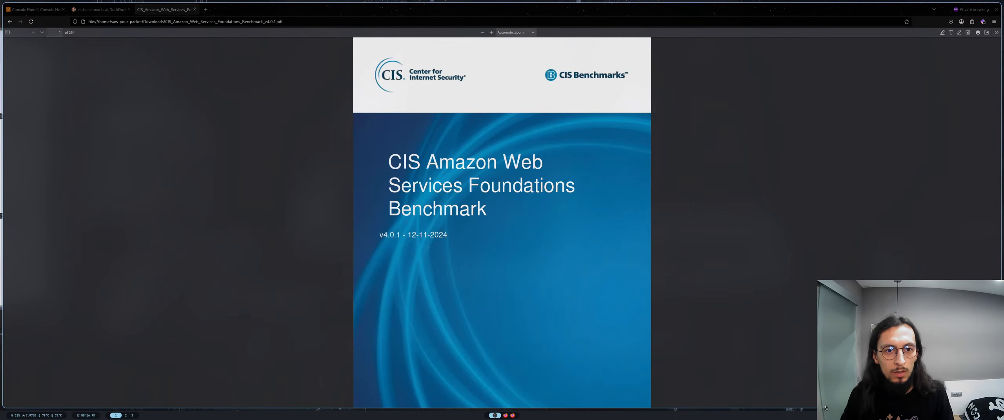
pyautogui.press('super+2')
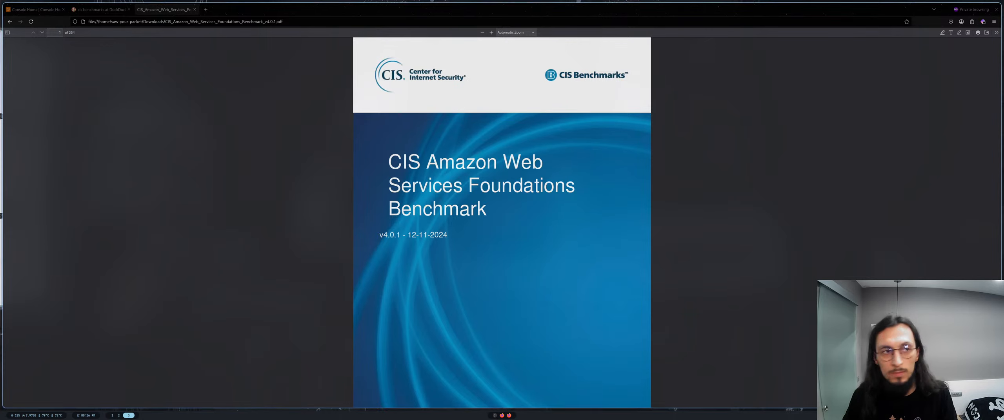
pyautogui.hotkey('ctrl', '1')
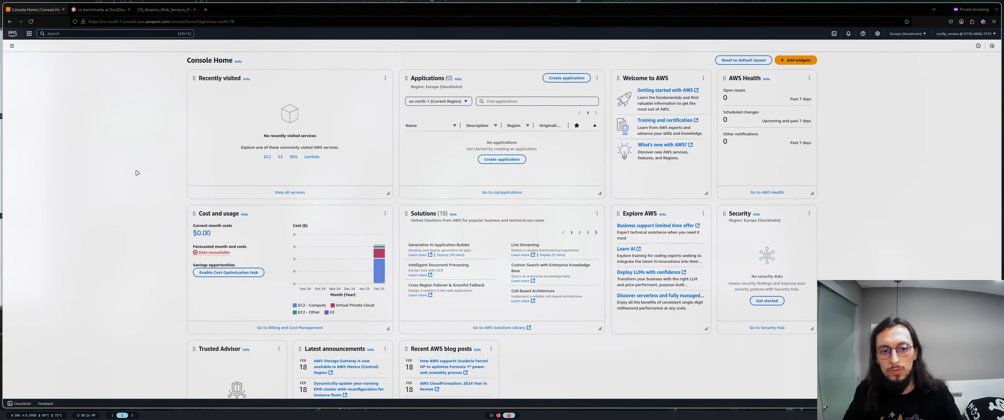
# Zoom the console in twice and open 'See all user settings' from the gear's Current user settings panel
pyautogui.hotkey('ctrl', '+')
pyautogui.hotkey('ctrl', '+')
pyautogui.hotkey('ctrl', '+')
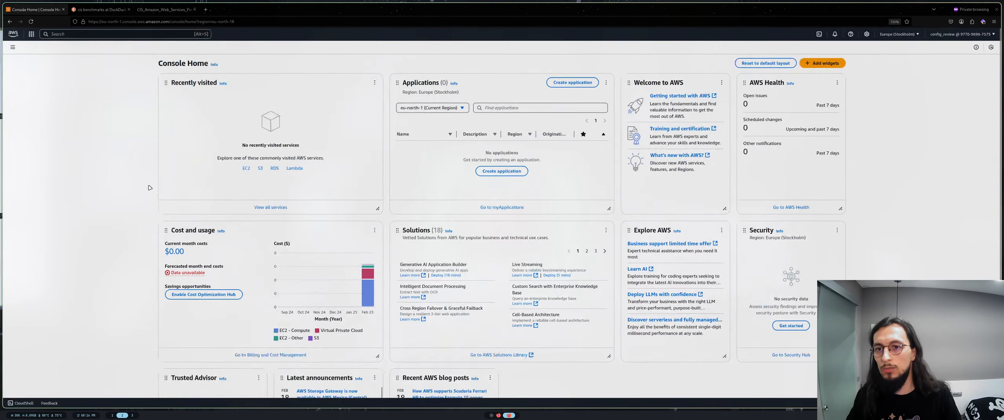
pyautogui.hotkey('ctrl', '+')
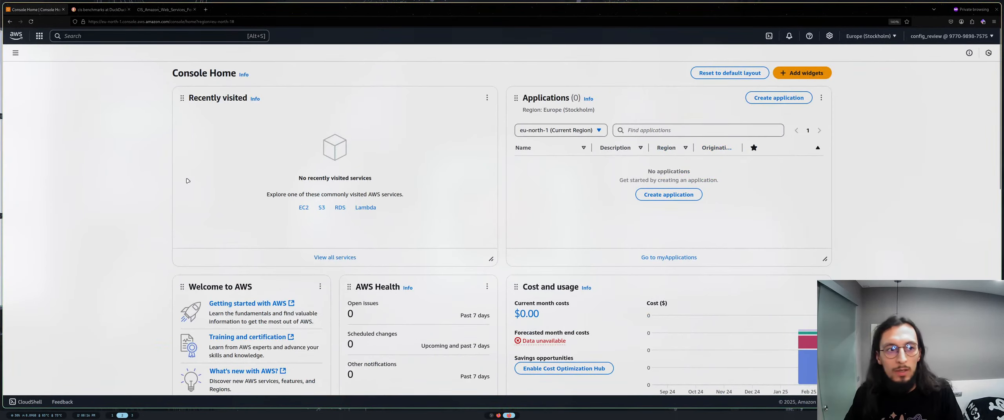
pyautogui.click(868, 38)
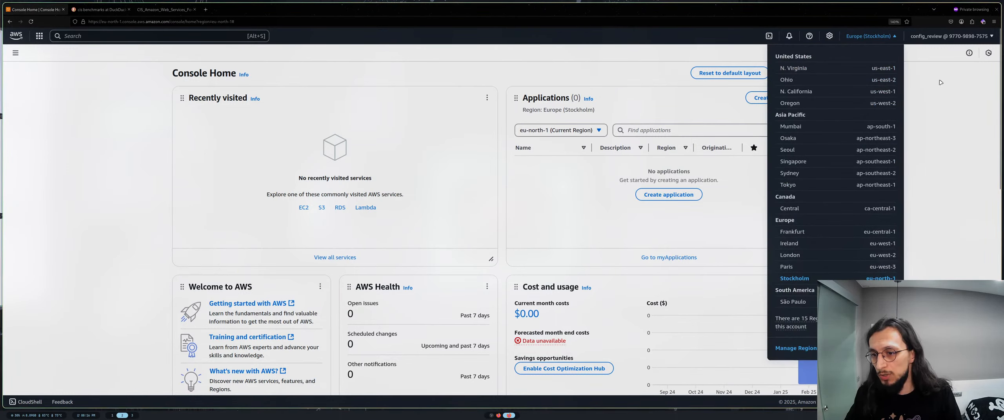
pyautogui.click(949, 37)
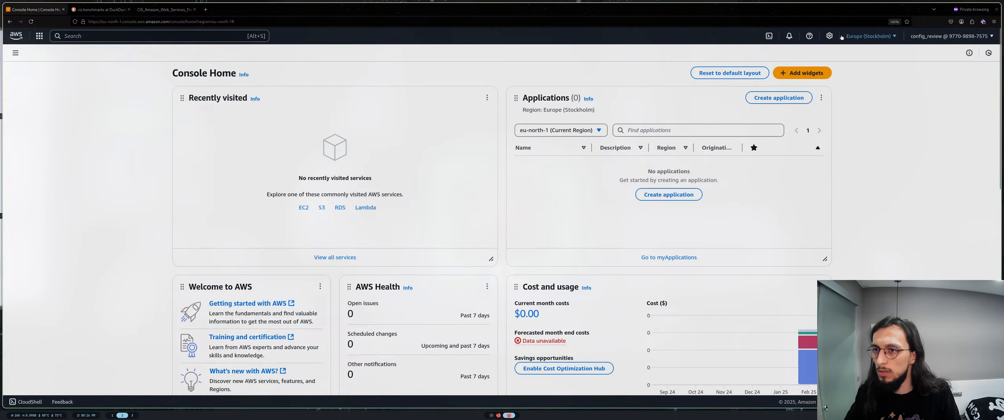
pyautogui.click(827, 36)
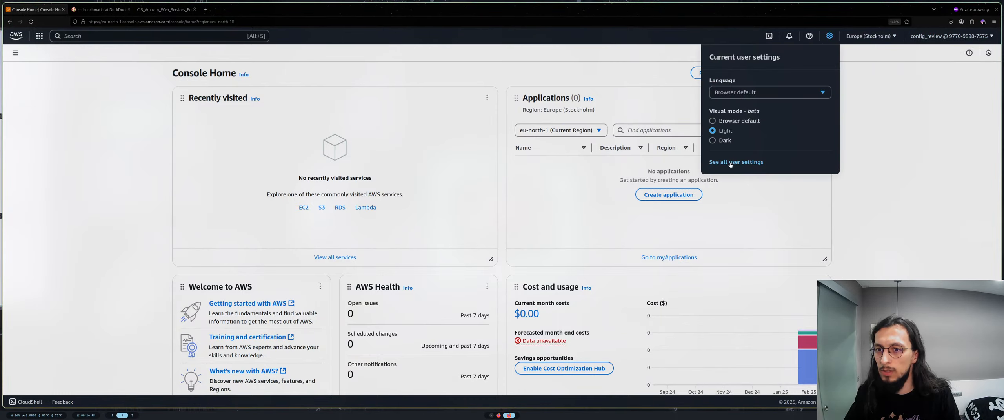
pyautogui.click(748, 162)
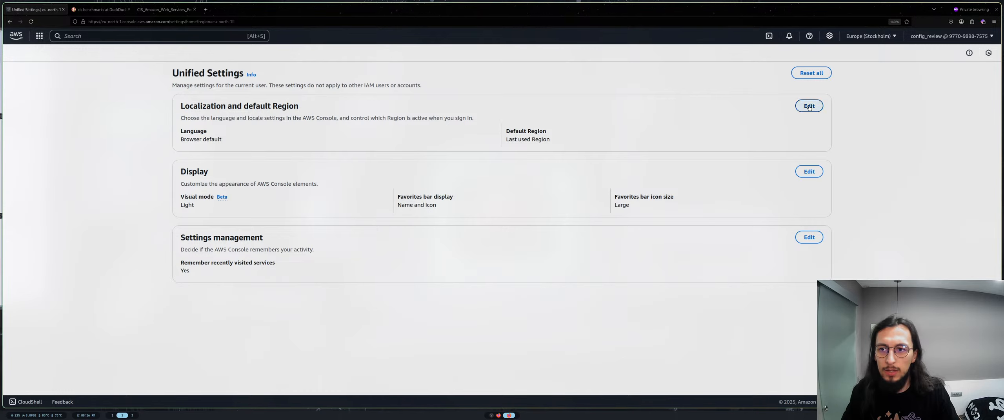
# Change the default Region from Last used Region to Europe (Frankfurt) eu-central-1, save, and go to Console Home
pyautogui.moveTo(505, 129); pyautogui.dragTo(553, 141)
pyautogui.click(556, 140)
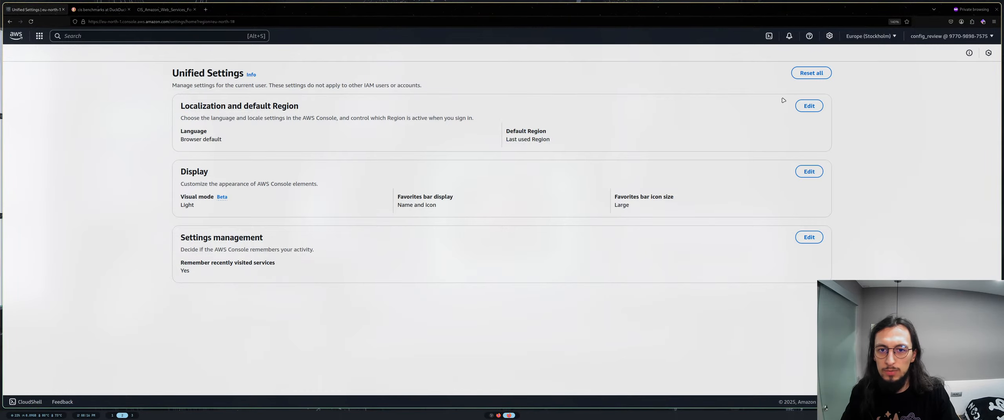
pyautogui.click(799, 108)
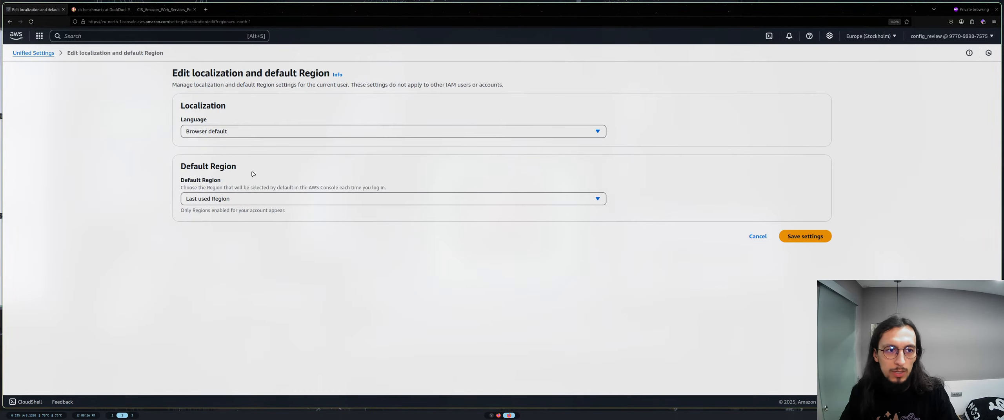
pyautogui.click(238, 198)
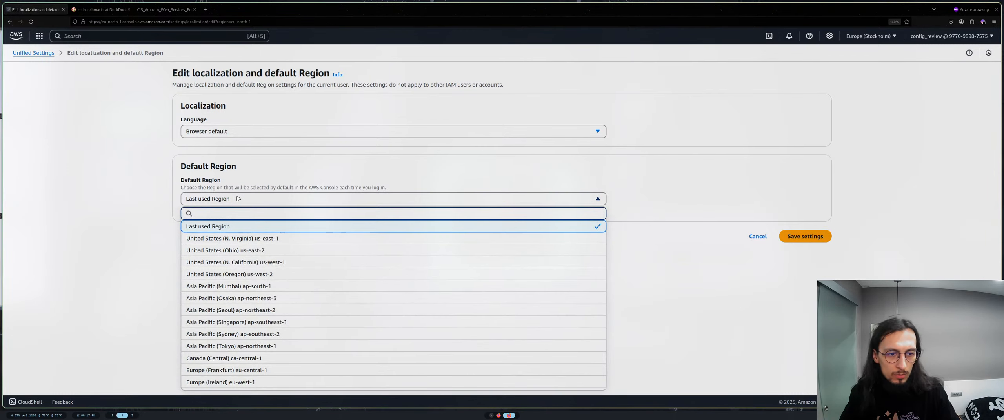
pyautogui.write('eu-centr')
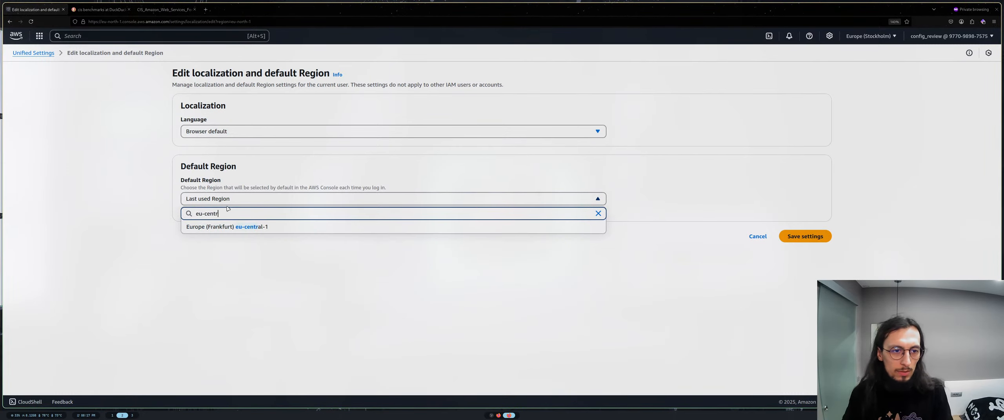
pyautogui.click(229, 227)
pyautogui.click(802, 237)
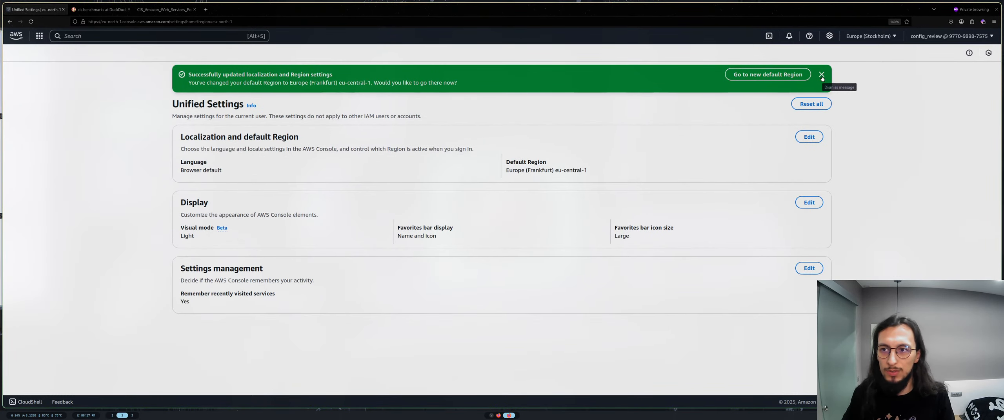
pyautogui.click(822, 75)
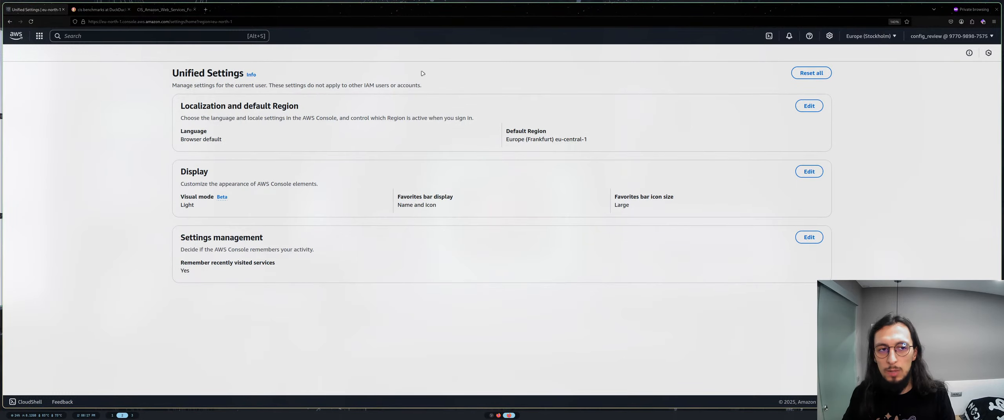
pyautogui.click(16, 38)
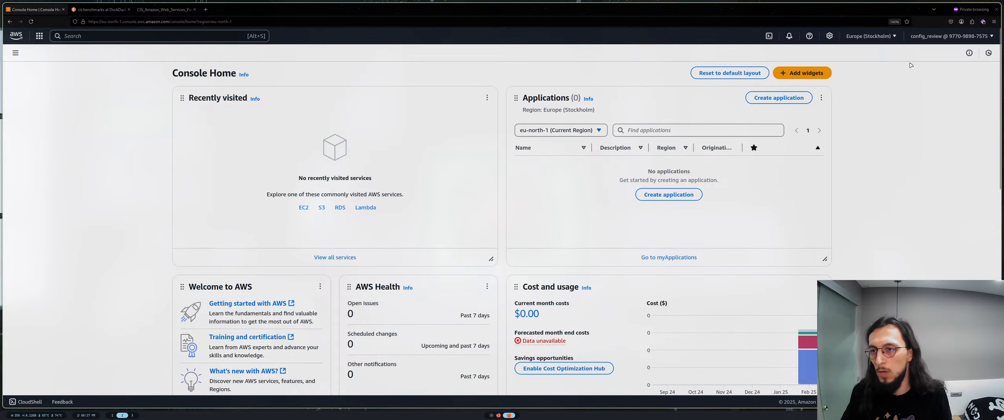
# Pick Europe (Frankfurt) eu-central-1 in the region selector and zoom the page in
pyautogui.click(883, 36)
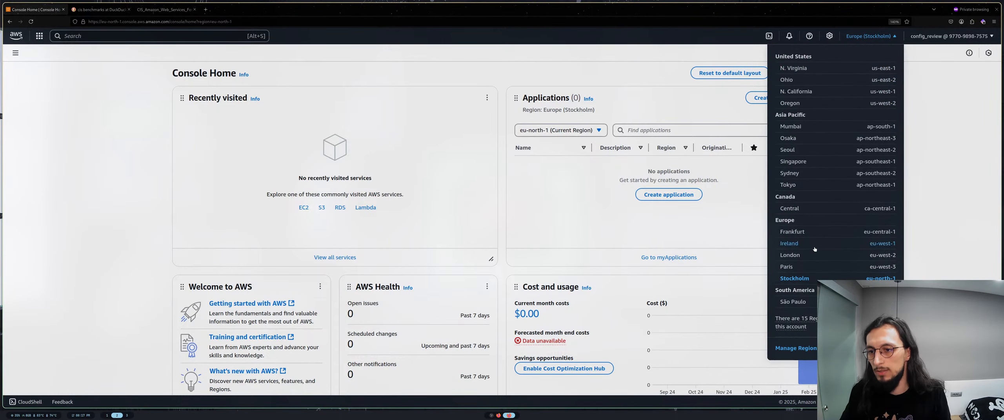
pyautogui.click(798, 231)
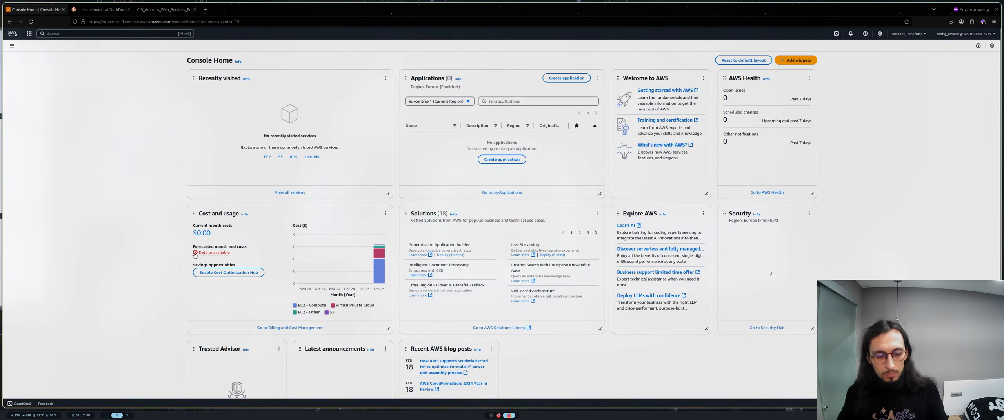
pyautogui.hotkey('ctrl', '+')
pyautogui.hotkey('ctrl', '+')
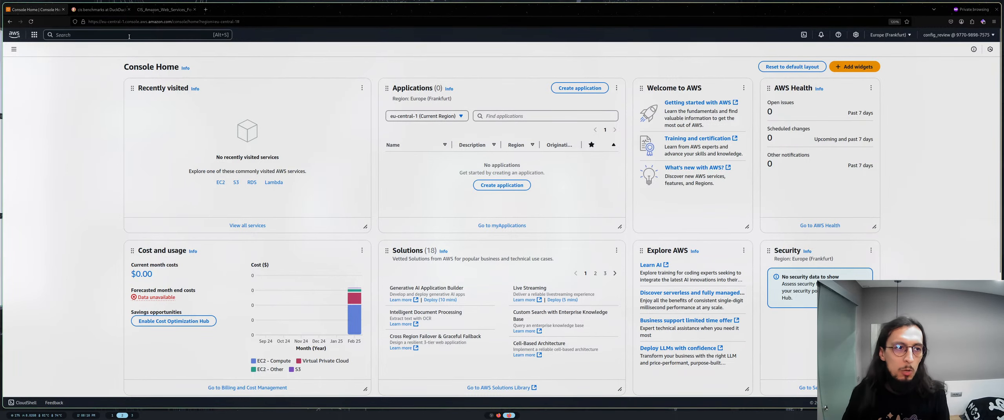
# Open EC2 via the 'ec2' search, dismiss the storage warning, and list running instances
pyautogui.hotkey('alt', 's')
pyautogui.write('ec2')
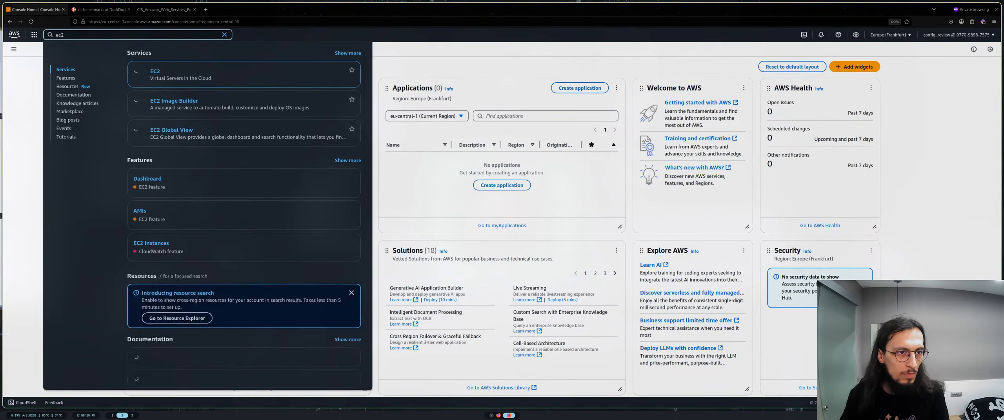
pyautogui.click(155, 71)
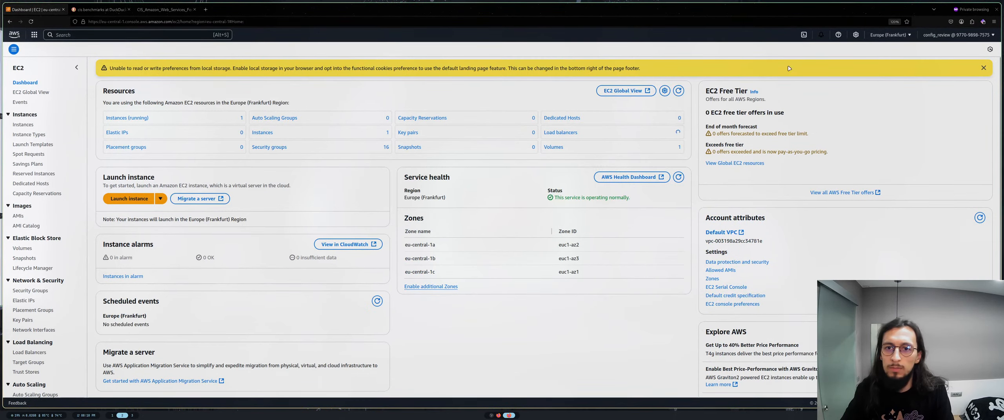
pyautogui.click(984, 68)
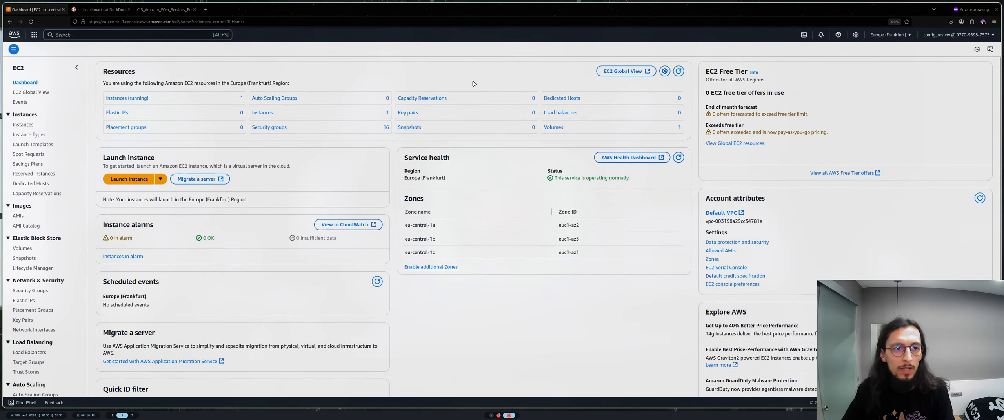
pyautogui.click(143, 98)
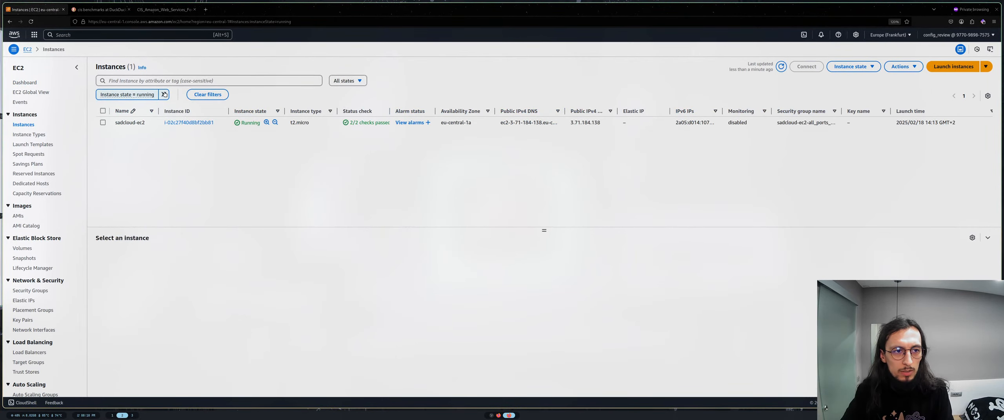
# Clear the running filter, open the sadcloud-ec2 instance summary, and point out its empty IAM Role
pyautogui.click(164, 94)
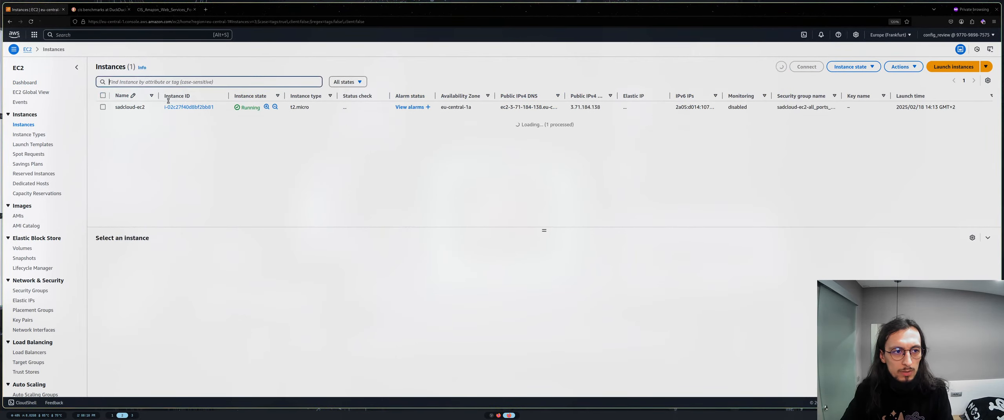
pyautogui.click(188, 107)
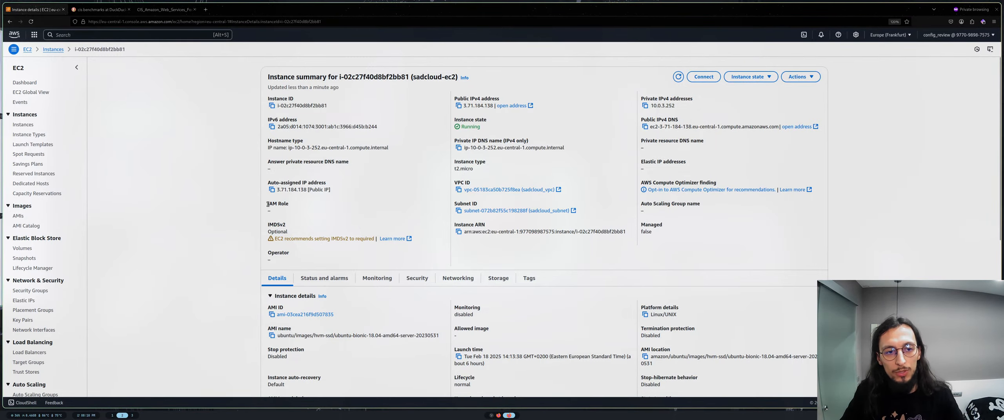
pyautogui.moveTo(268, 204); pyautogui.dragTo(289, 216)
pyautogui.click(311, 211)
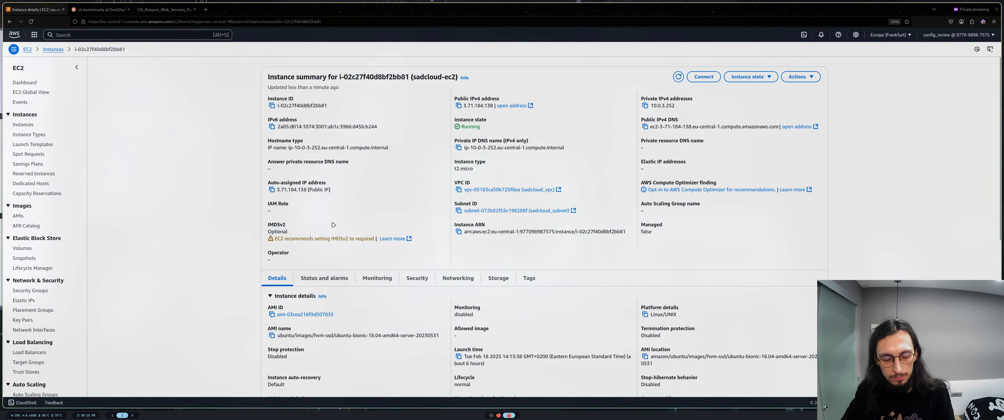
pyautogui.hotkey('ctrl', '+')
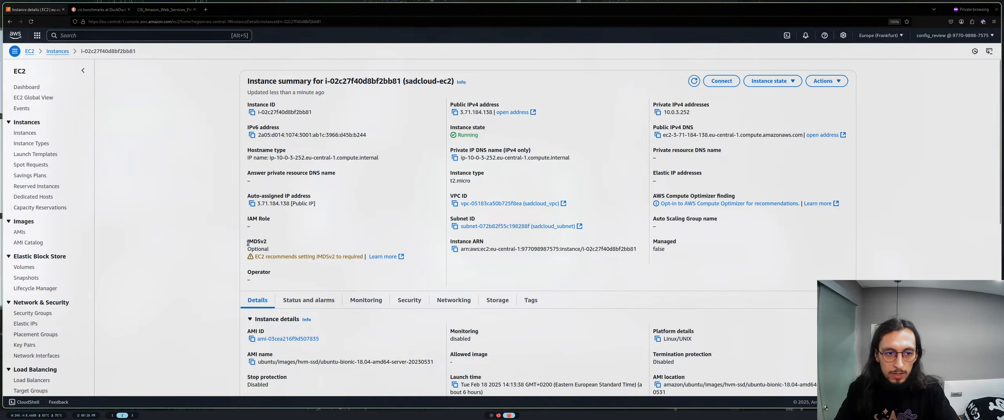
# Highlight IMDSv2 set to Optional with its warning, alongside the empty IAM Role field
pyautogui.moveTo(248, 243); pyautogui.dragTo(360, 258)
pyautogui.click(347, 263)
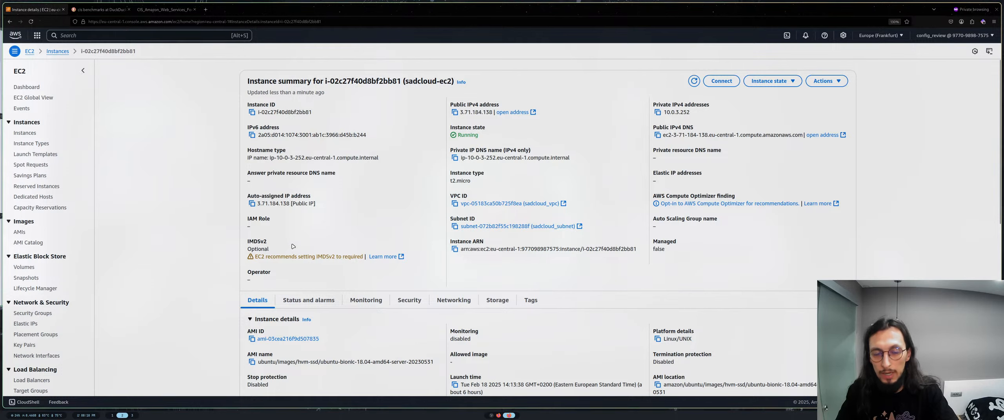
pyautogui.doubleClick(265, 250)
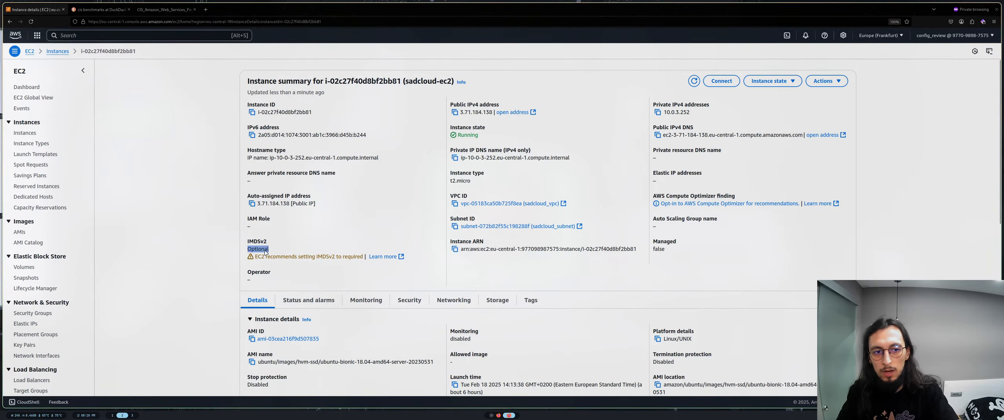
pyautogui.click(280, 255)
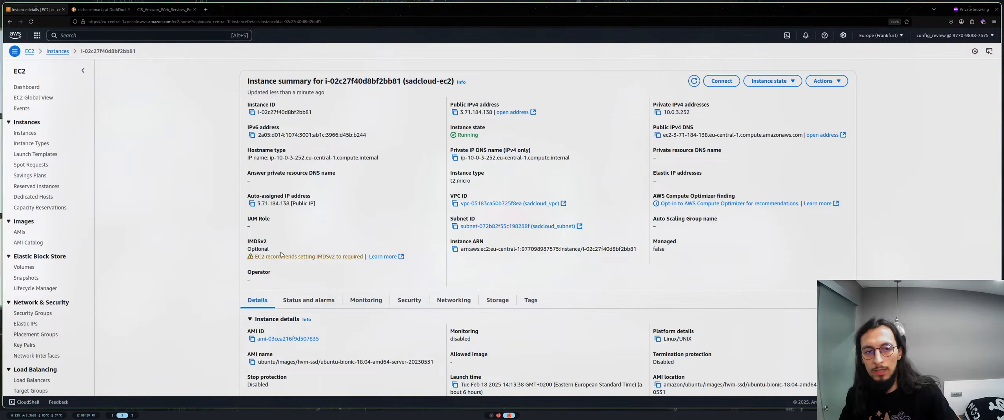
pyautogui.moveTo(247, 242); pyautogui.dragTo(273, 247)
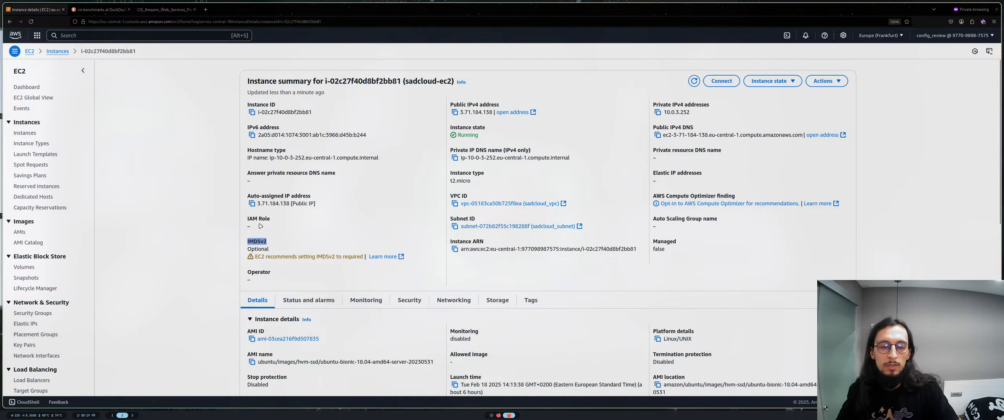
pyautogui.moveTo(246, 217); pyautogui.dragTo(260, 229)
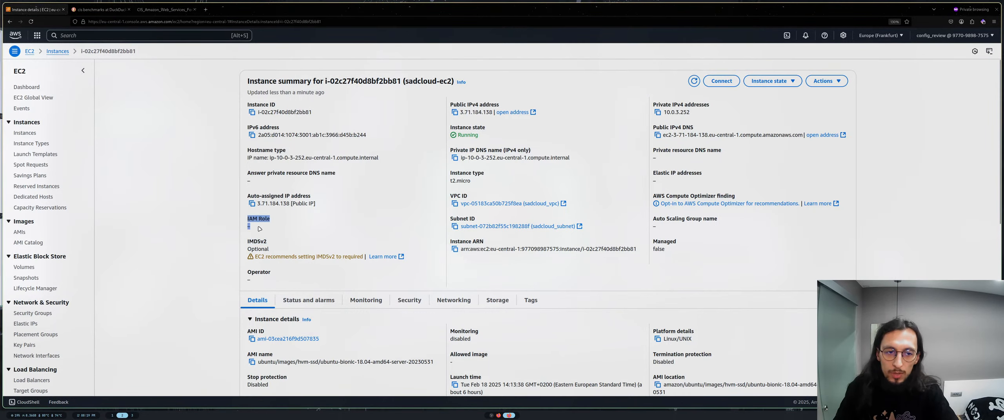
pyautogui.click(259, 229)
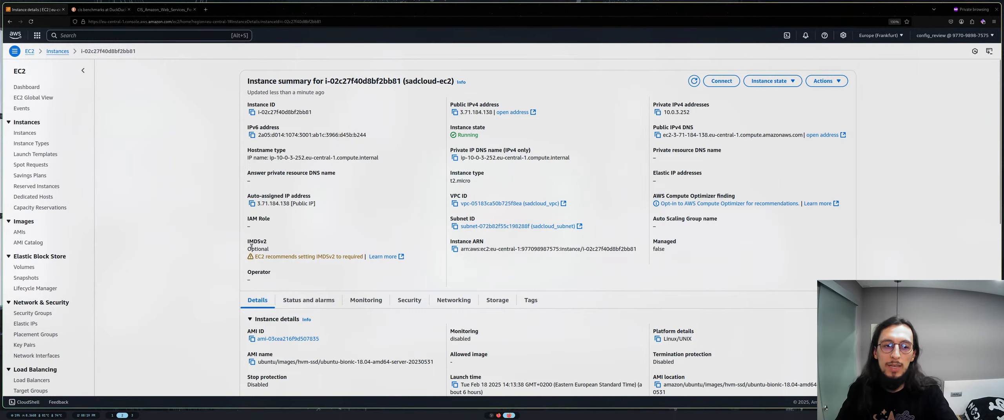
pyautogui.moveTo(248, 246); pyautogui.dragTo(362, 258)
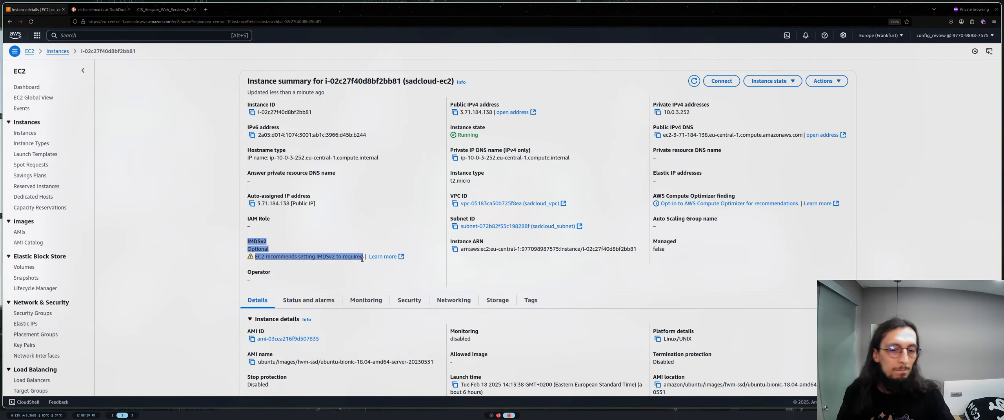
pyautogui.click(260, 247)
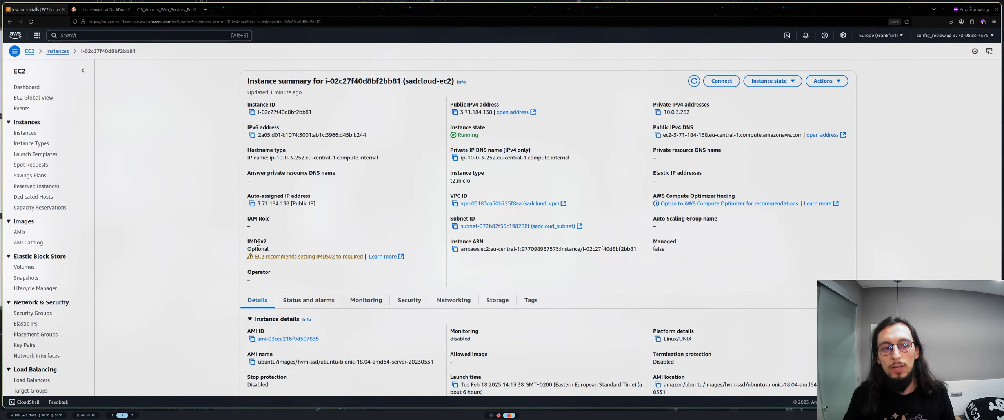
# Emphasize again the empty IAM Role and the recommendation to require IMDSv2
pyautogui.moveTo(246, 218); pyautogui.dragTo(363, 257)
pyautogui.click(361, 257)
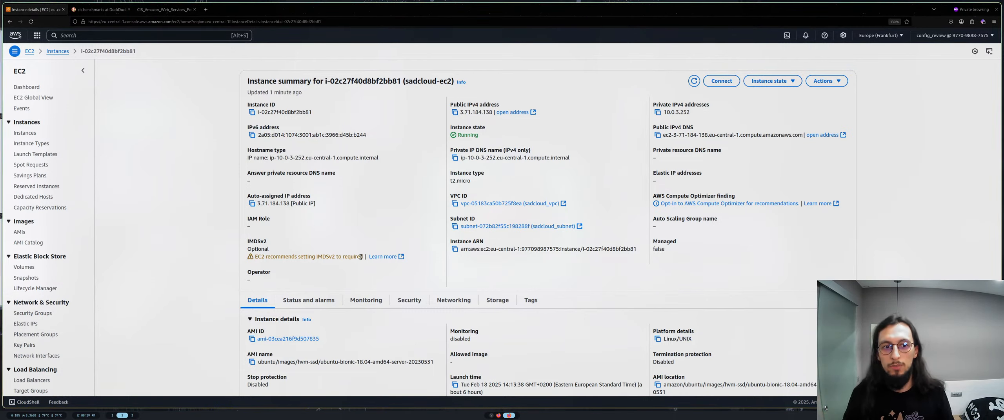
pyautogui.moveTo(342, 255); pyautogui.dragTo(251, 257)
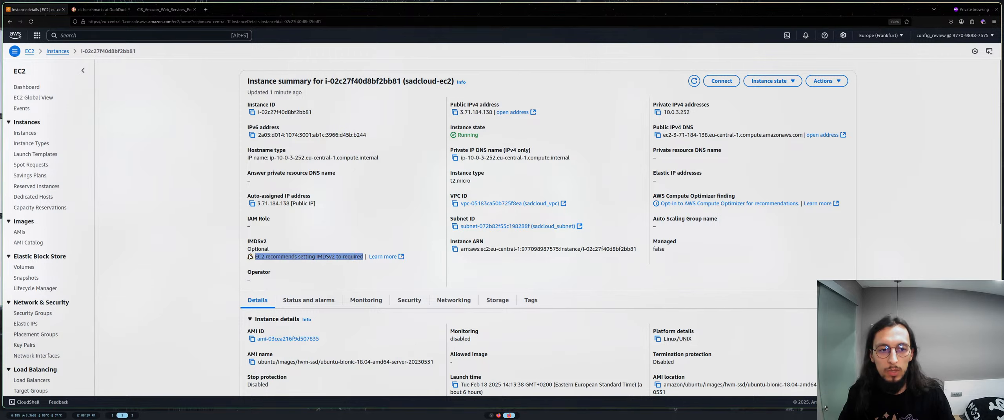
pyautogui.click(275, 259)
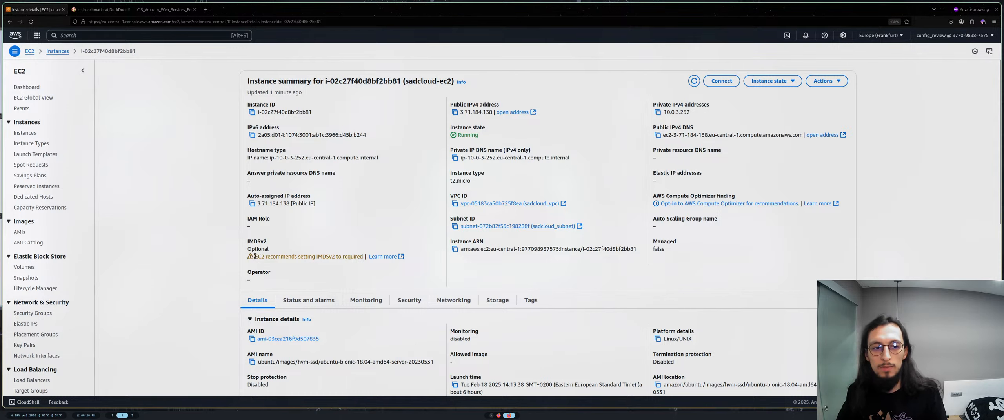
pyautogui.moveTo(255, 257); pyautogui.dragTo(361, 259)
pyautogui.click(361, 258)
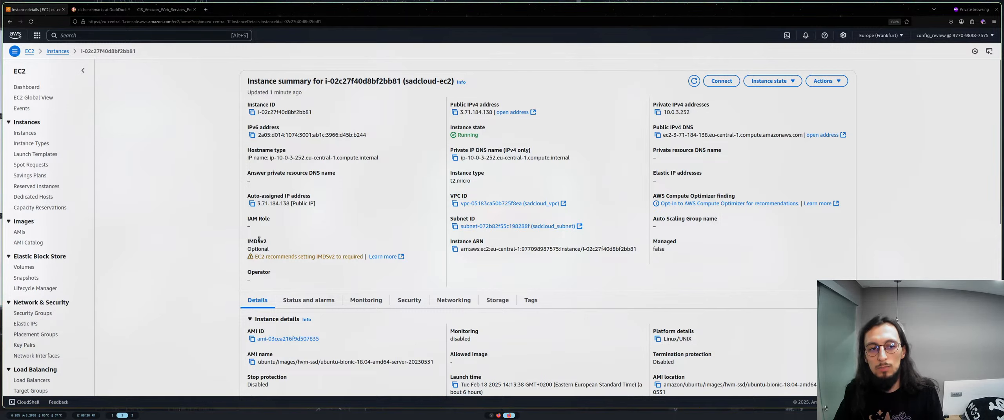
pyautogui.moveTo(253, 228); pyautogui.dragTo(247, 224)
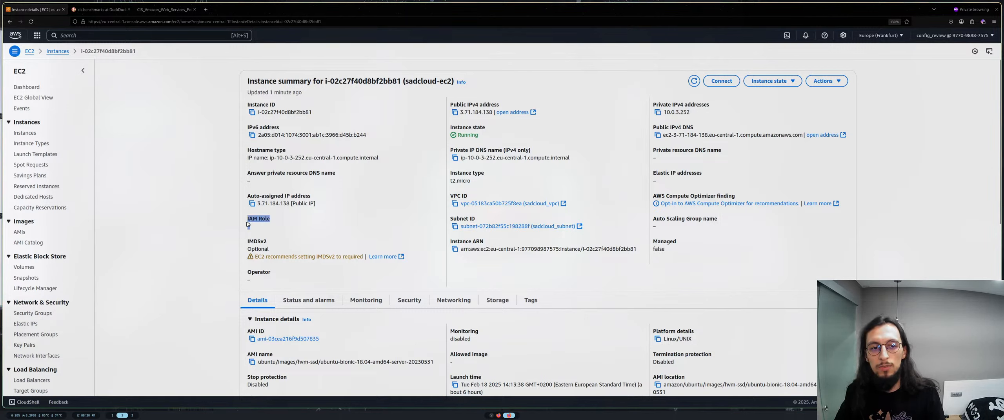
pyautogui.click(272, 230)
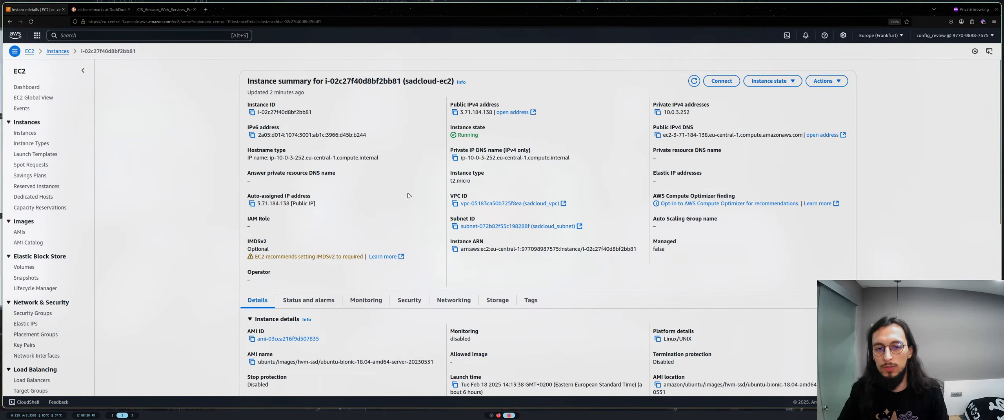
# Show the Security tab and highlight the inbound rule allowing All ports and protocols from 0.0.0.0/0
pyautogui.click(411, 301)
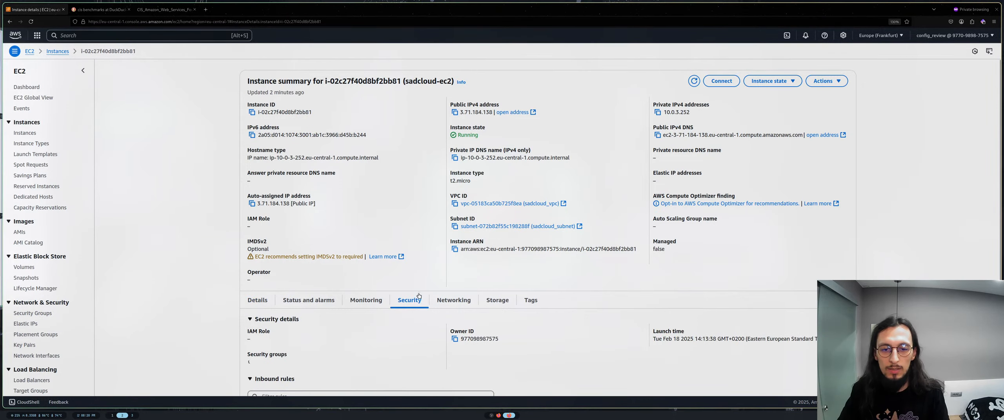
pyautogui.scroll(-3, 411, 303)
pyautogui.scroll(-1, 230, 303)
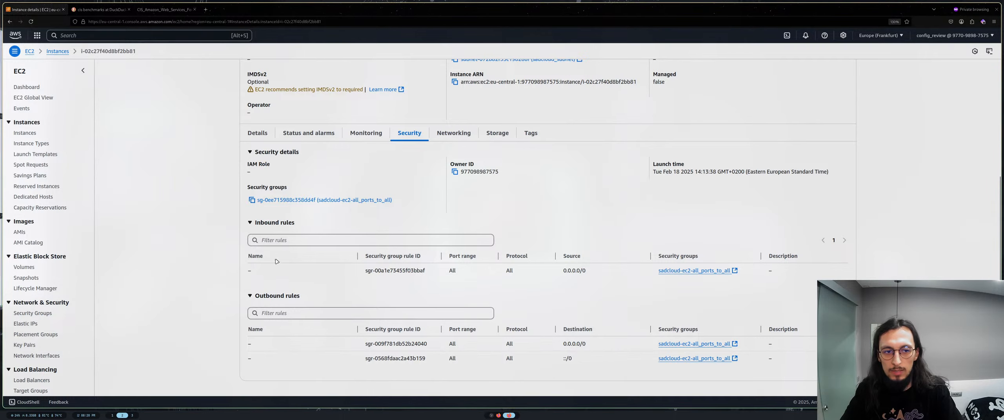
pyautogui.doubleClick(452, 271)
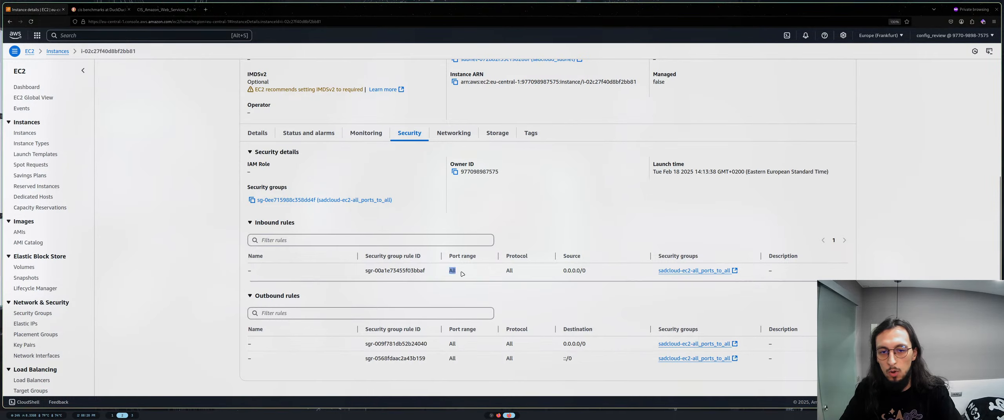
pyautogui.doubleClick(509, 271)
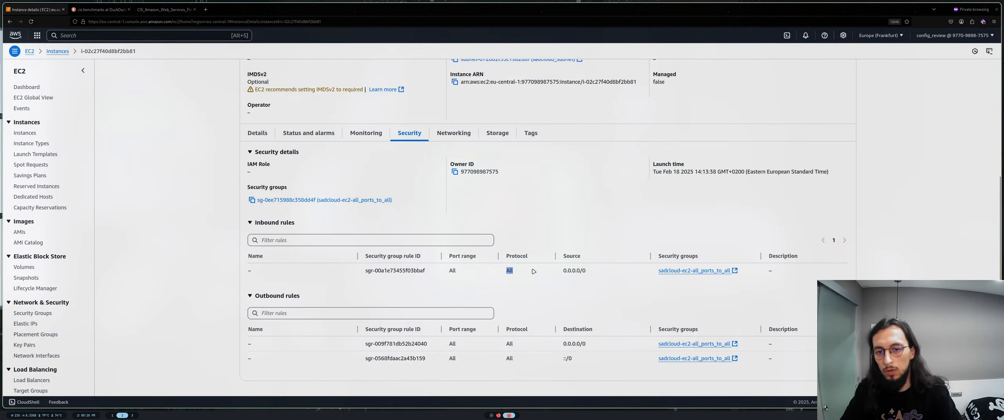
pyautogui.moveTo(561, 271); pyautogui.dragTo(600, 274)
pyautogui.click(603, 273)
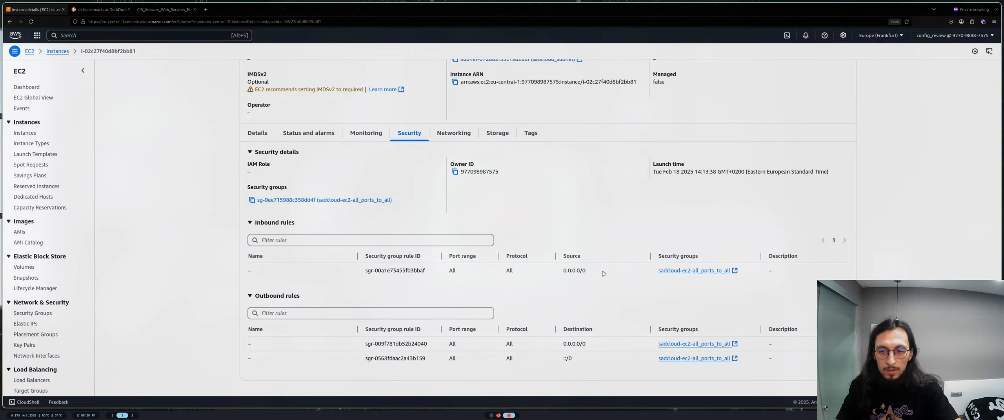
pyautogui.scroll(5, 147, 191)
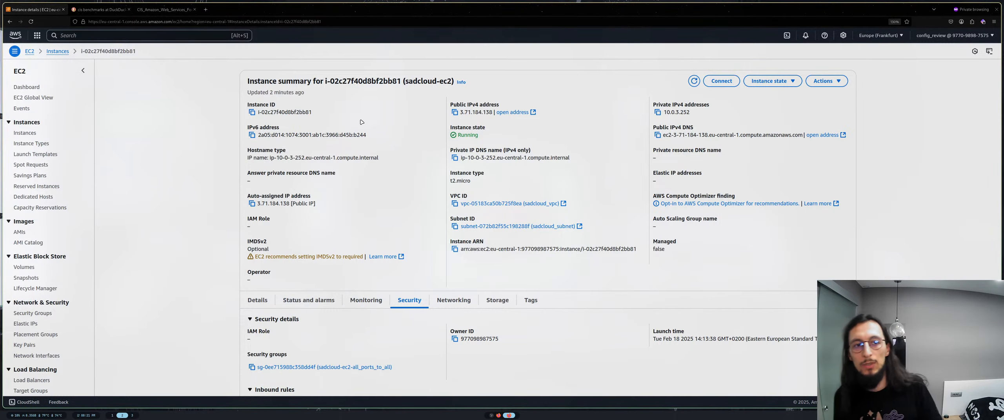
pyautogui.tripleClick(264, 227)
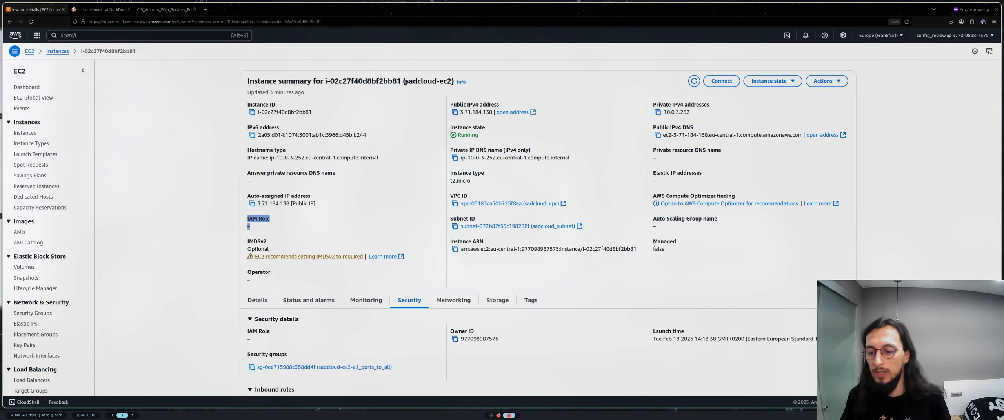
pyautogui.moveTo(405, 81); pyautogui.dragTo(451, 84)
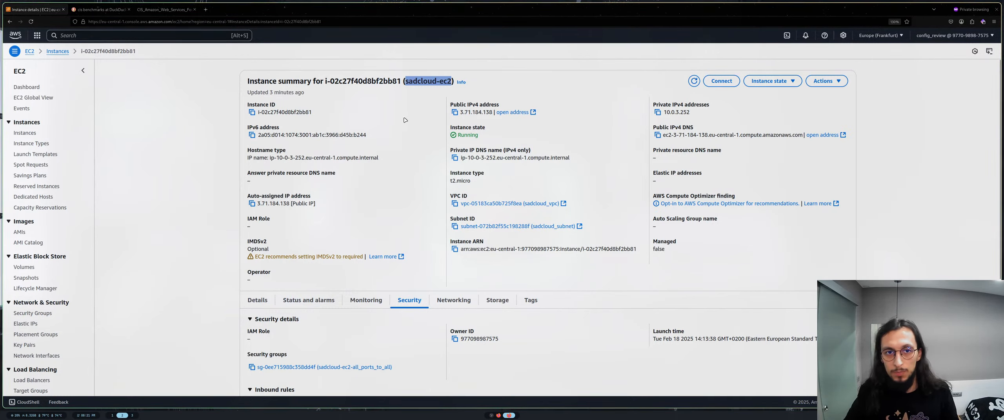
pyautogui.click(389, 98)
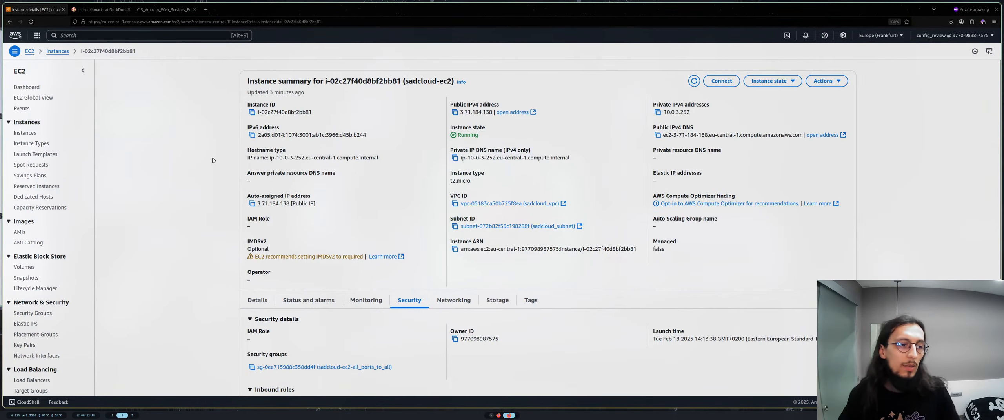
# Show the EC2 AMIs list with the Owned by me filter, confirming no AMIs in Frankfurt
pyautogui.click(21, 233)
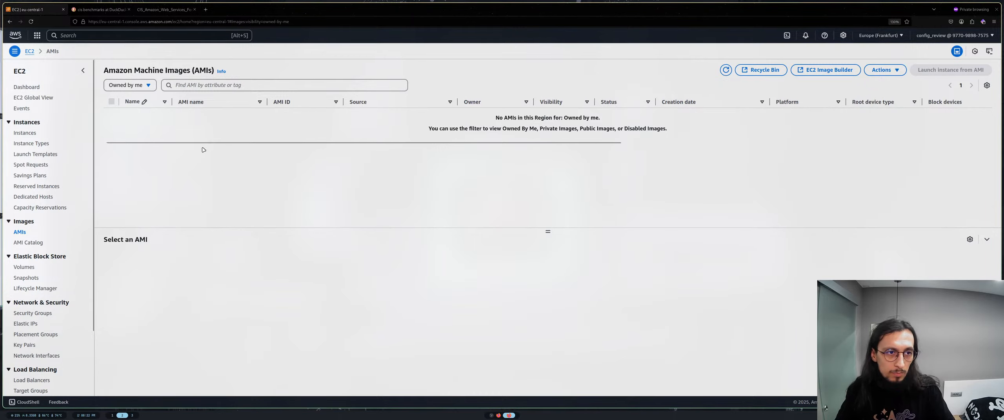
pyautogui.click(144, 86)
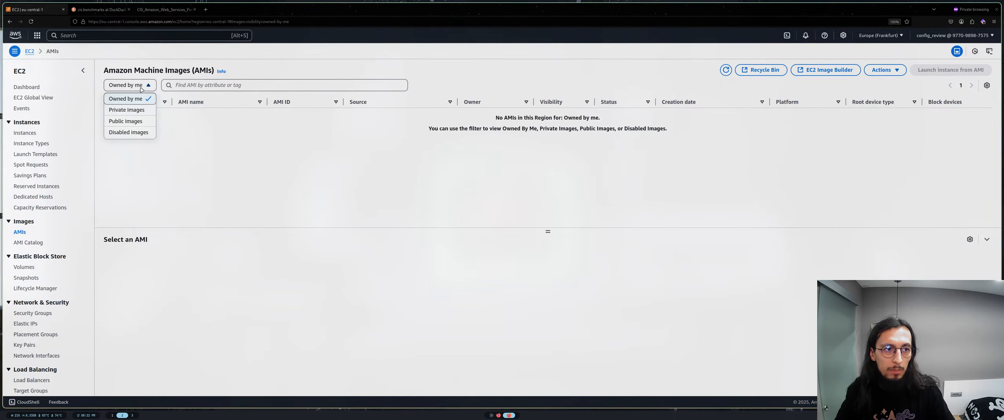
pyautogui.click(143, 86)
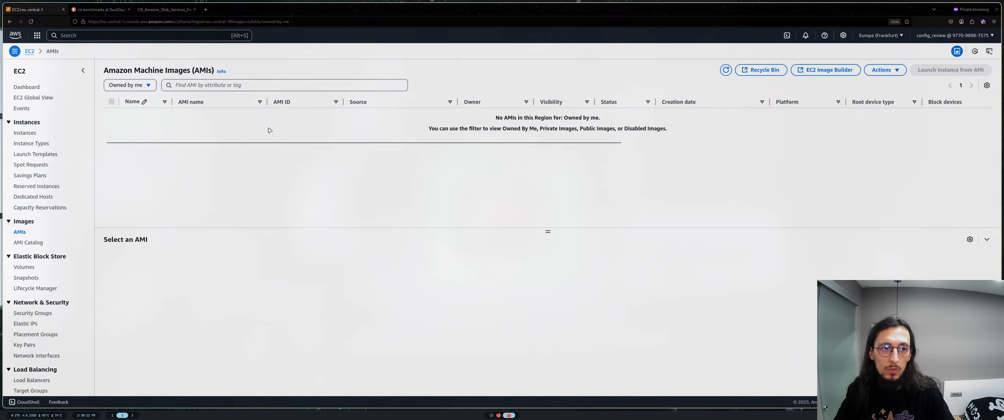
pyautogui.moveTo(483, 124); pyautogui.dragTo(669, 134)
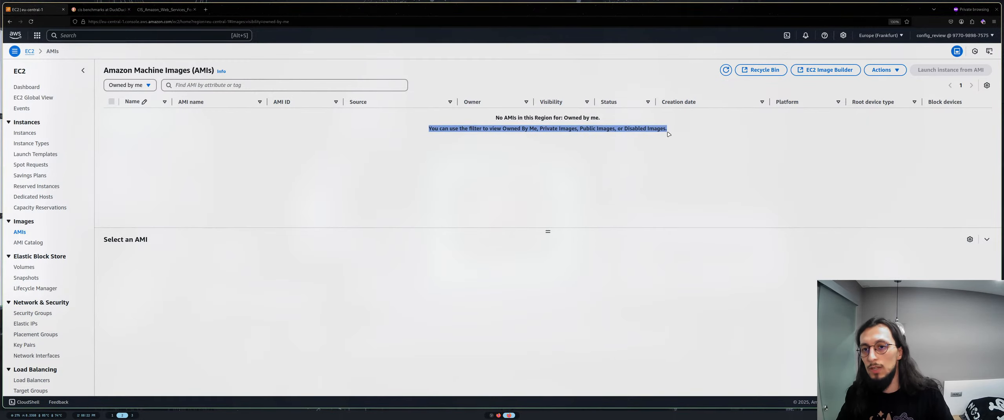
pyautogui.click(669, 134)
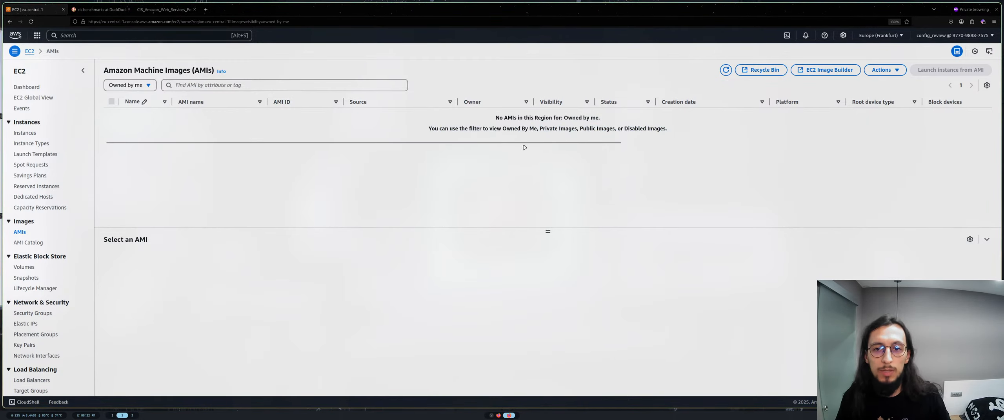
# Open the single 8 GiB gp2 EBS volume's details, confirming it is not encrypted
pyautogui.click(24, 268)
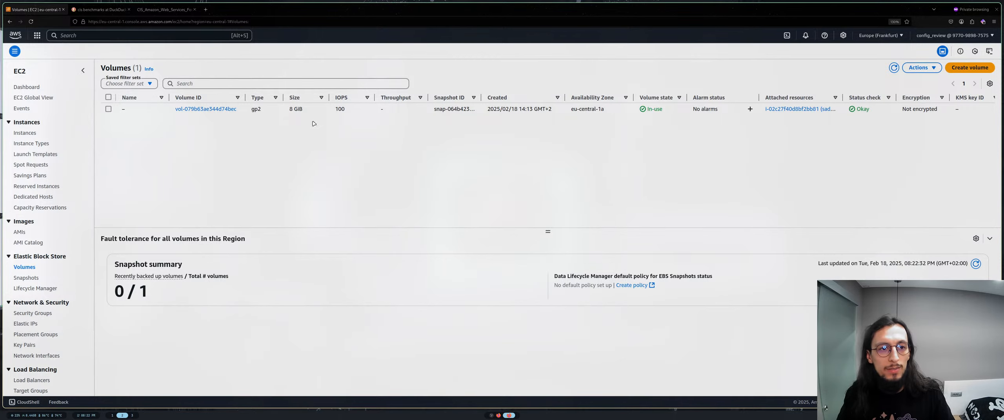
pyautogui.moveTo(284, 120); pyautogui.dragTo(667, 110)
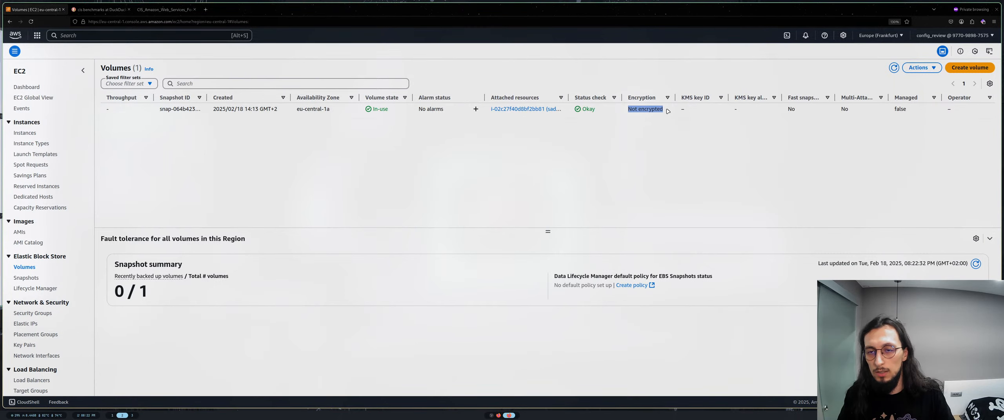
pyautogui.click(657, 108)
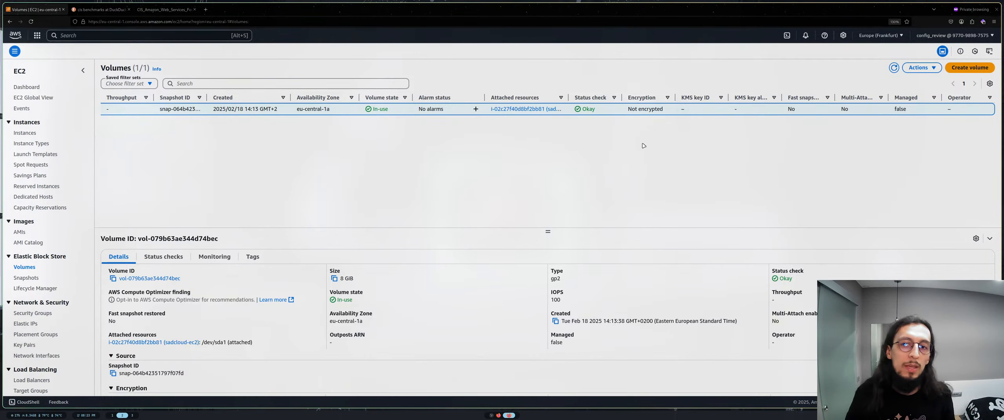
pyautogui.moveTo(663, 109); pyautogui.dragTo(627, 109)
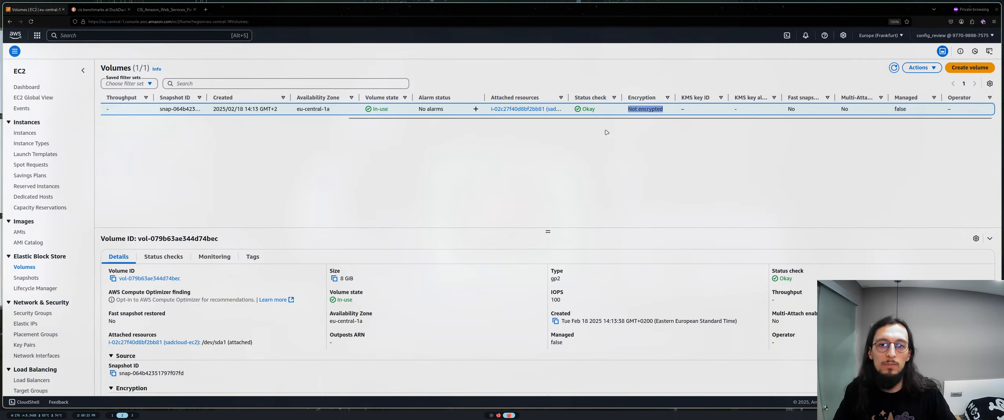
# Check the EBS Snapshots list, confirming no snapshots exist in the Frankfurt Region
pyautogui.click(33, 278)
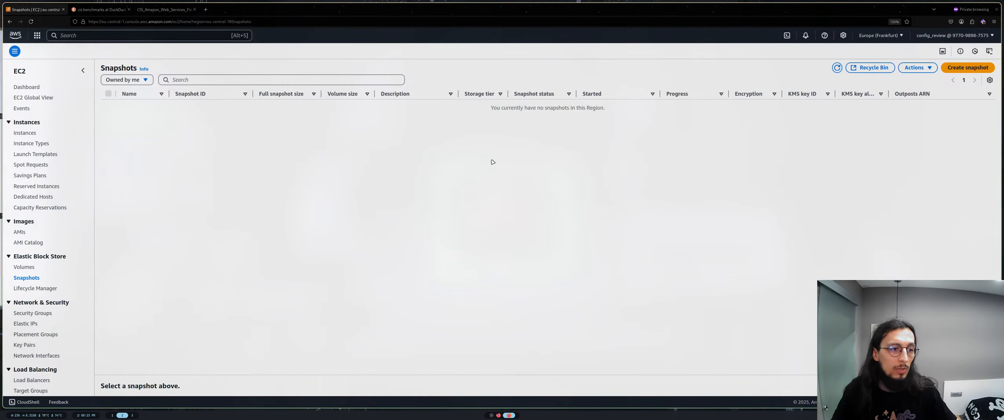
pyautogui.scroll(-3, 63, 320)
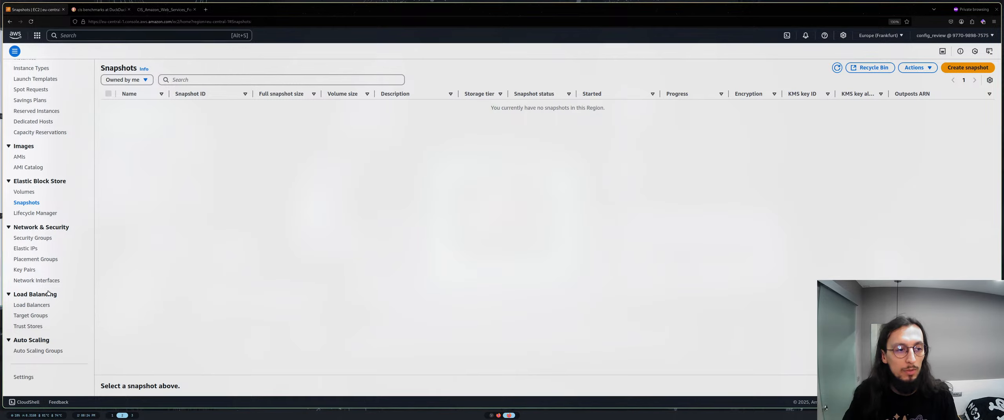
pyautogui.scroll(3, 47, 274)
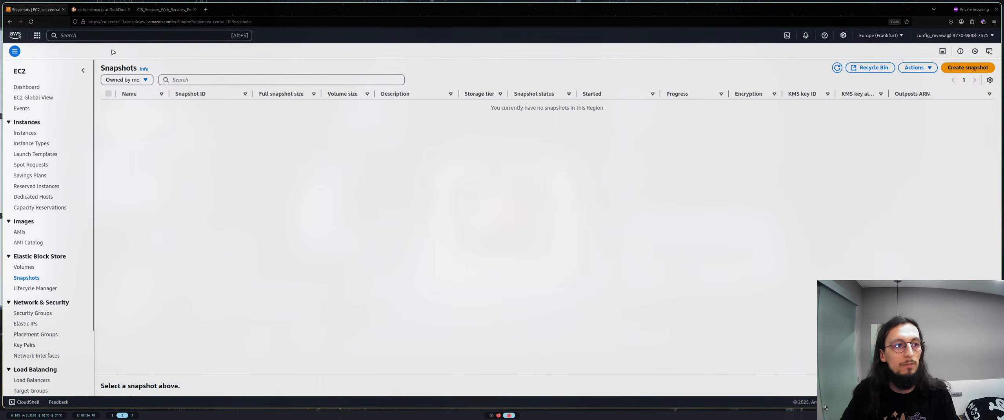
pyautogui.click(115, 36)
# Open the sadcloud-secret-stack-s3bucket-drcaf5rwubde bucket in S3 and review its Properties
pyautogui.write('s3')
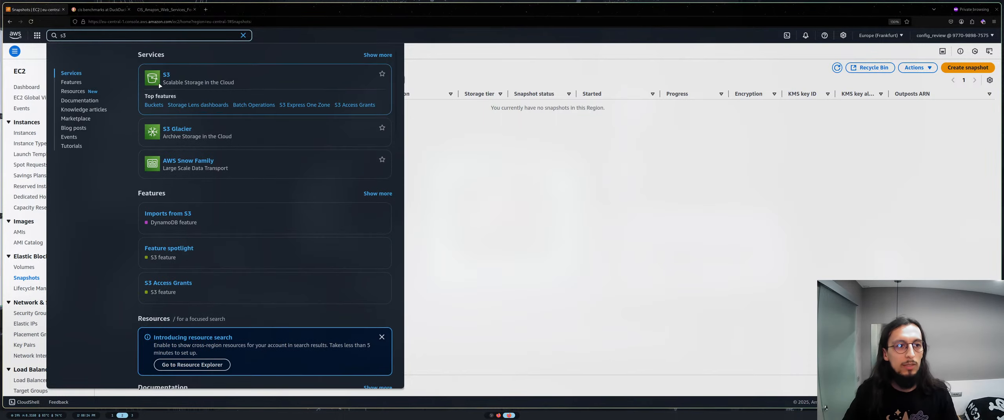
pyautogui.click(165, 77)
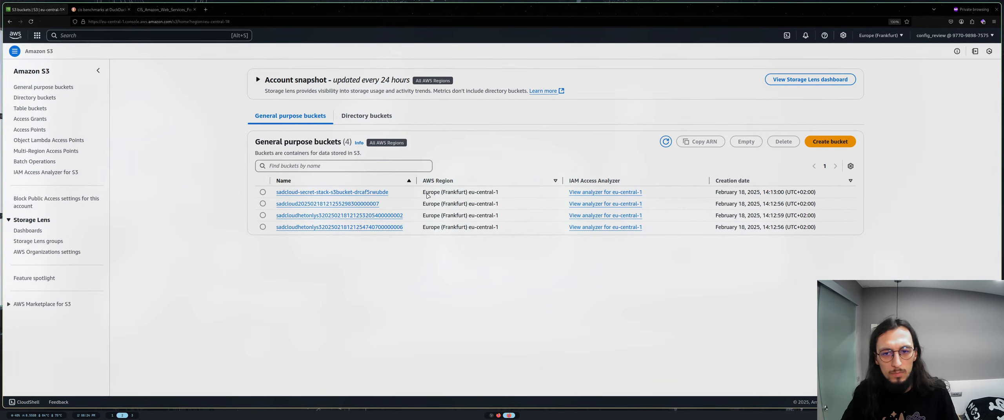
pyautogui.click(370, 194)
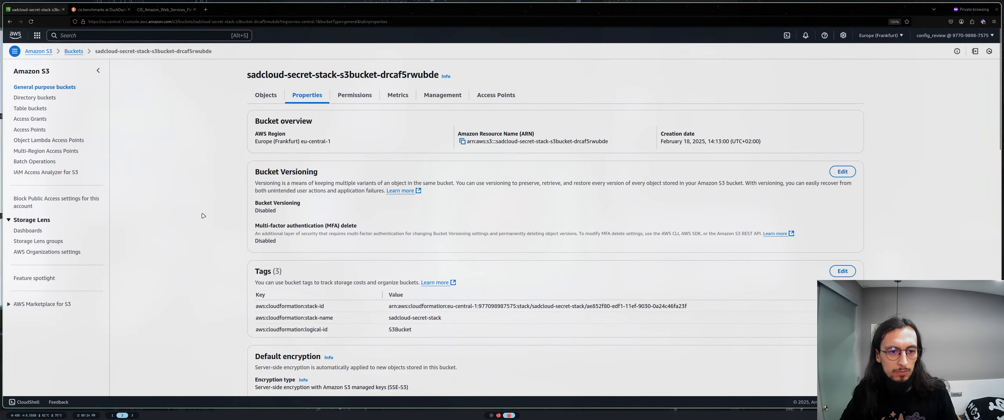
pyautogui.scroll(-5, 238, 221)
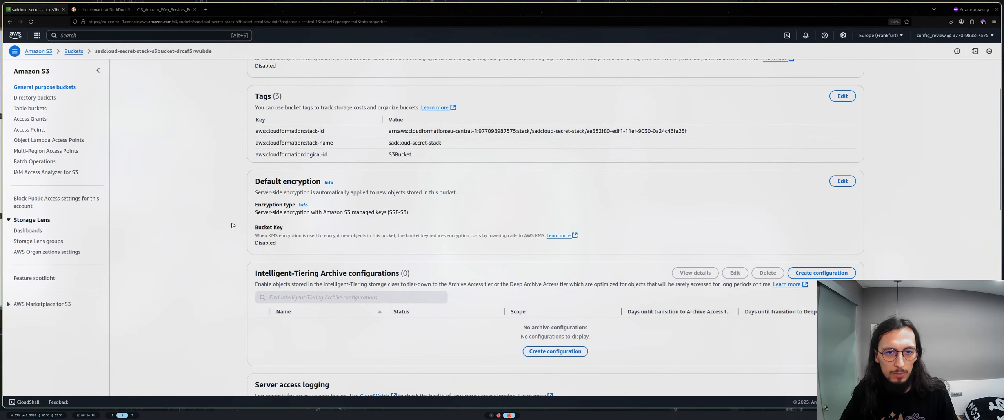
pyautogui.scroll(-5, 231, 228)
pyautogui.scroll(-10, 233, 225)
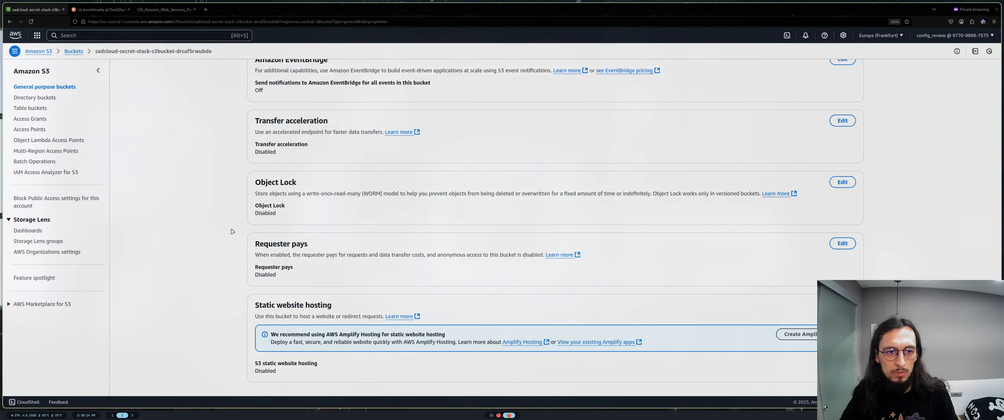
pyautogui.scroll(20, 227, 239)
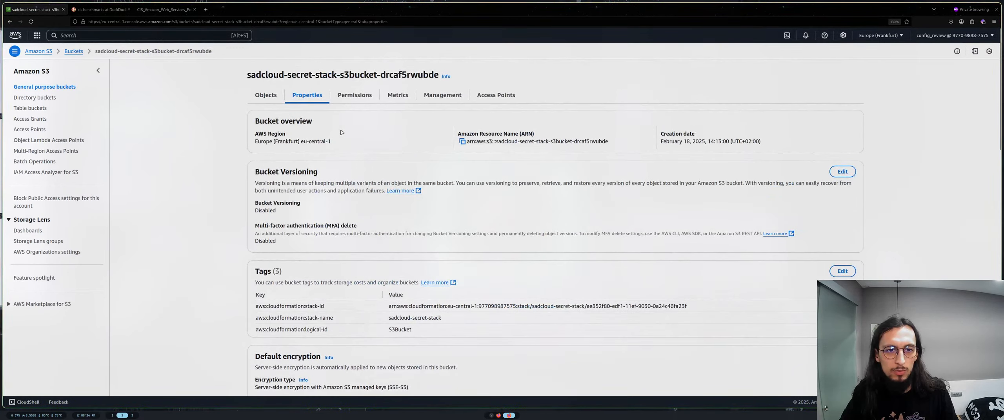
# Review its permissions: all public access blocked and no bucket policy, then return to Buckets
pyautogui.click(351, 96)
pyautogui.scroll(-2, 204, 209)
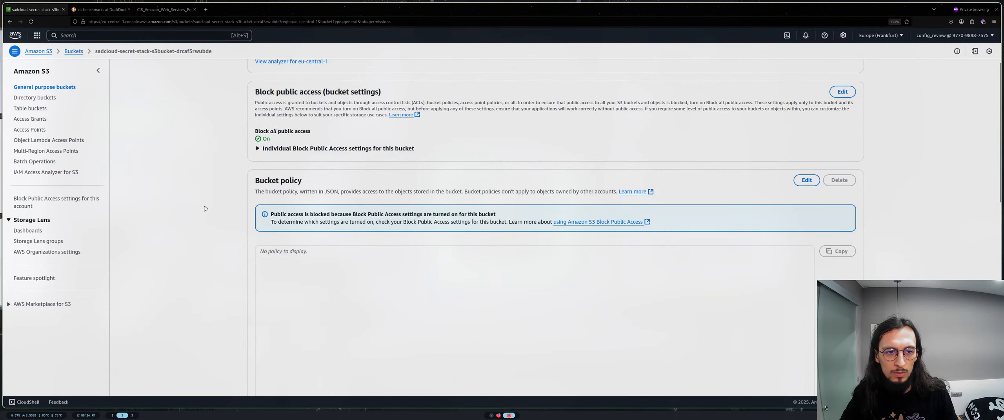
pyautogui.moveTo(273, 140); pyautogui.dragTo(244, 141)
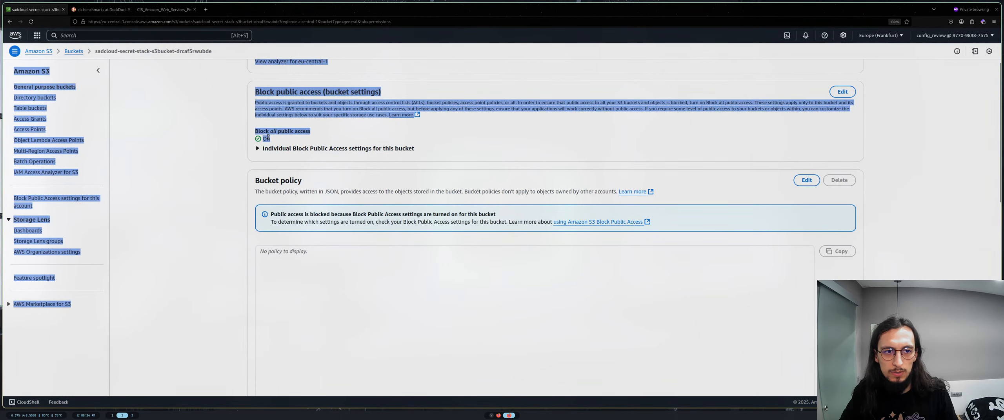
pyautogui.click(277, 130)
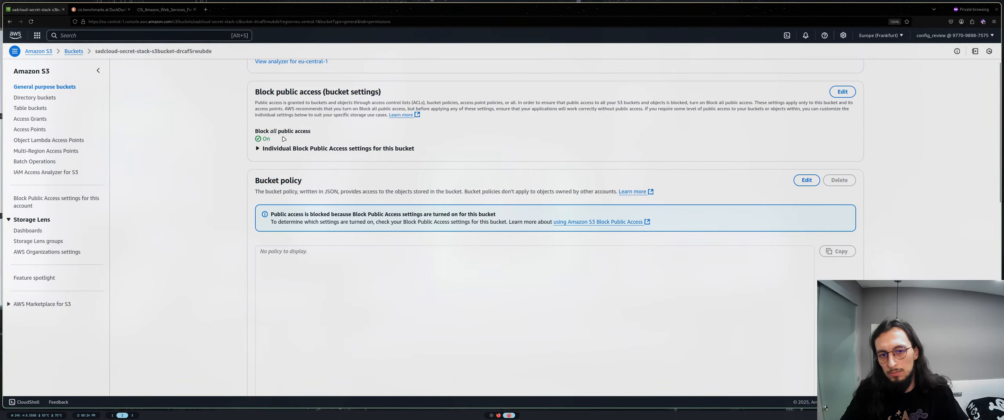
pyautogui.scroll(-2, 220, 228)
pyautogui.scroll(-1, 219, 228)
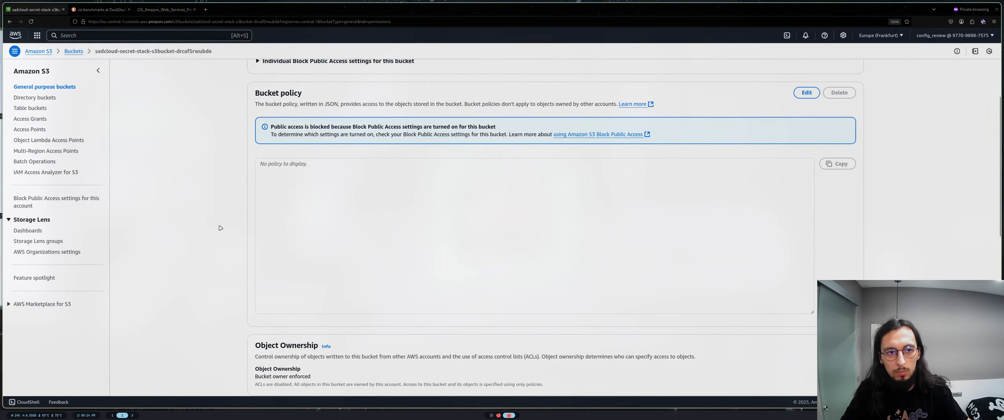
pyautogui.scroll(5, 220, 228)
pyautogui.click(74, 51)
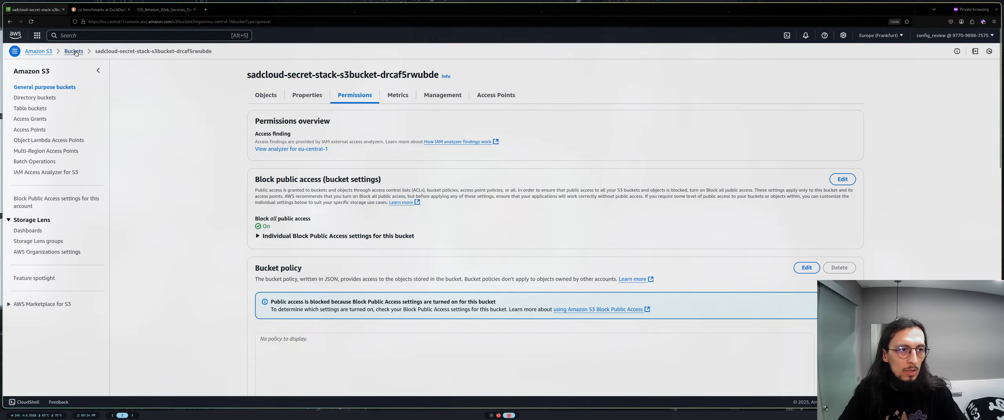
pyautogui.click(306, 204)
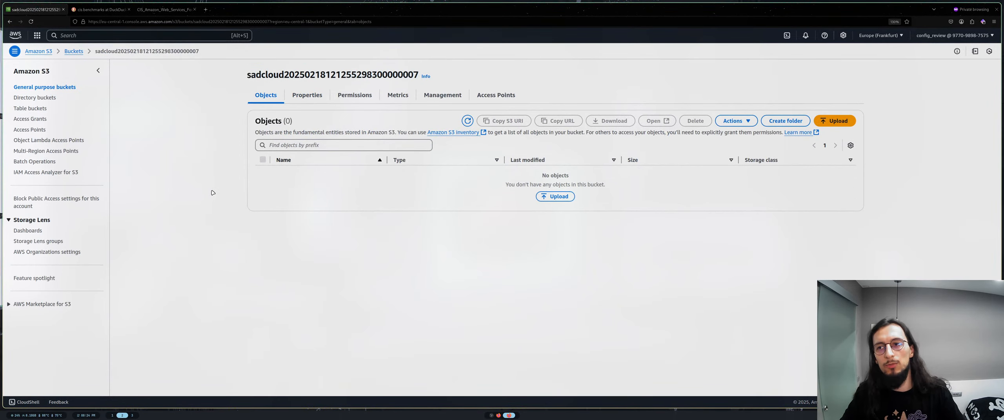
pyautogui.click(357, 96)
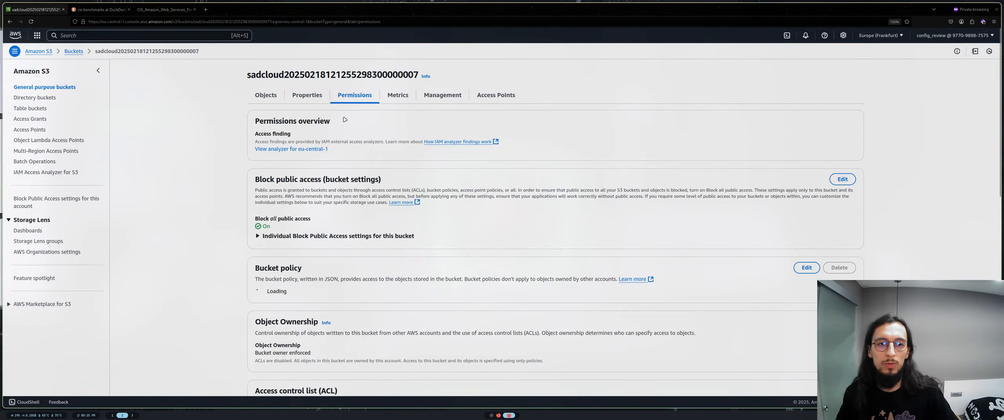
pyautogui.scroll(-5, 200, 256)
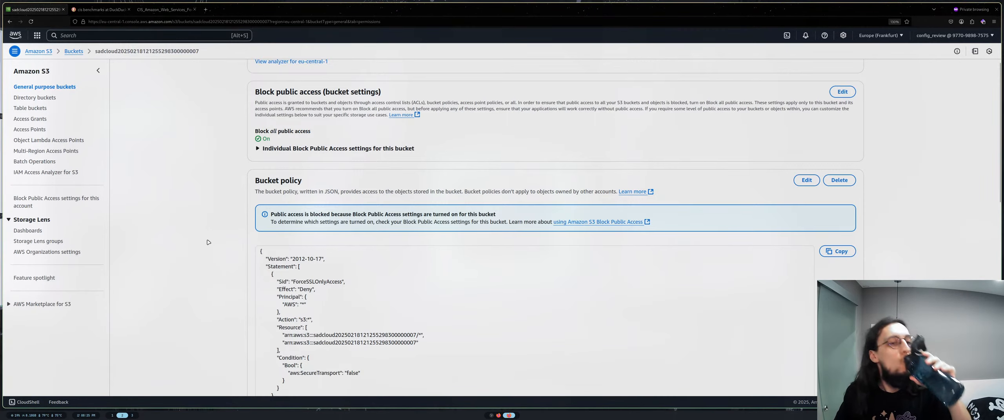
pyautogui.scroll(-2, 208, 243)
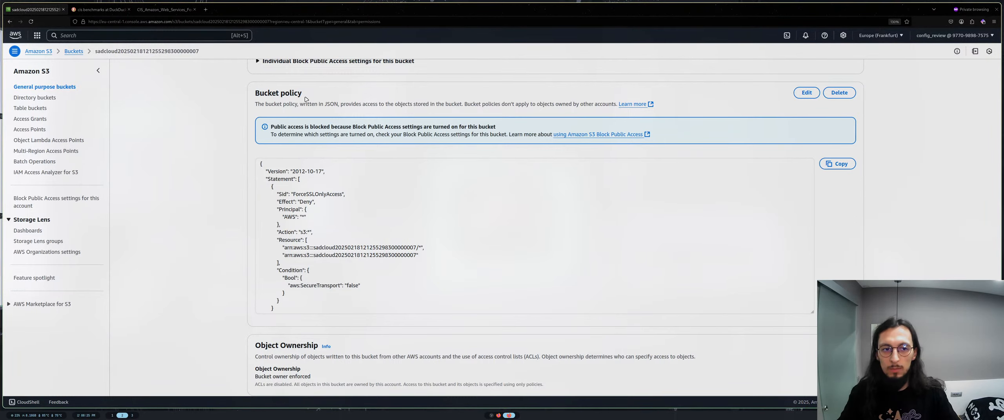
pyautogui.moveTo(263, 171); pyautogui.dragTo(328, 304)
pyautogui.click(328, 304)
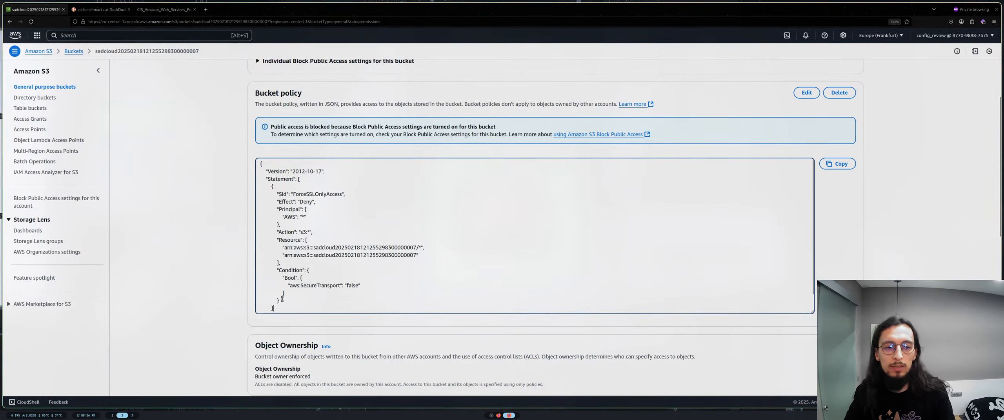
pyautogui.scroll(-1, 282, 299)
pyautogui.scroll(1, 290, 277)
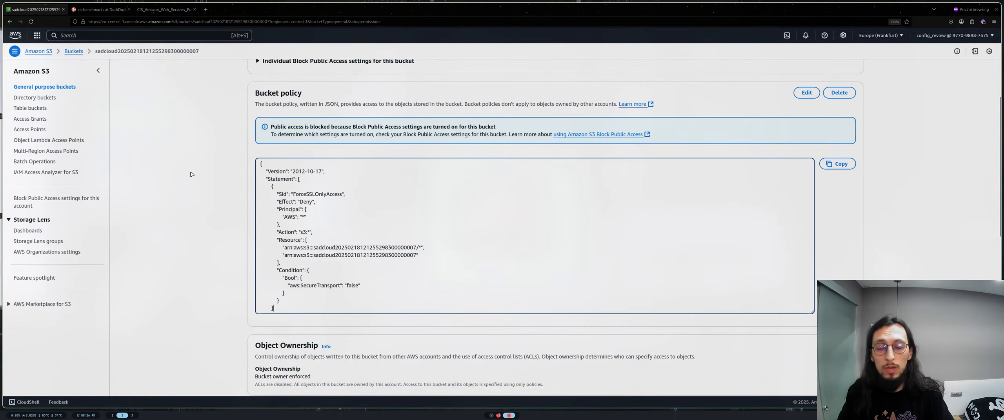
pyautogui.moveTo(274, 309); pyautogui.dragTo(266, 170)
pyautogui.click(315, 201)
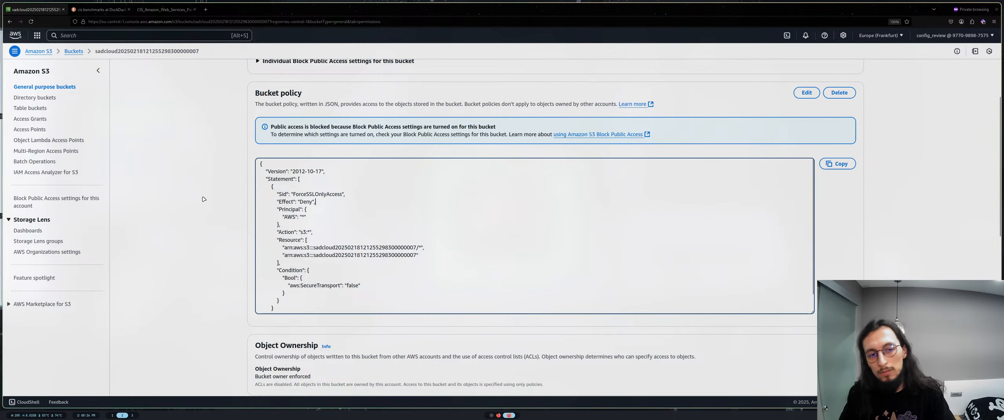
pyautogui.scroll(5, 200, 203)
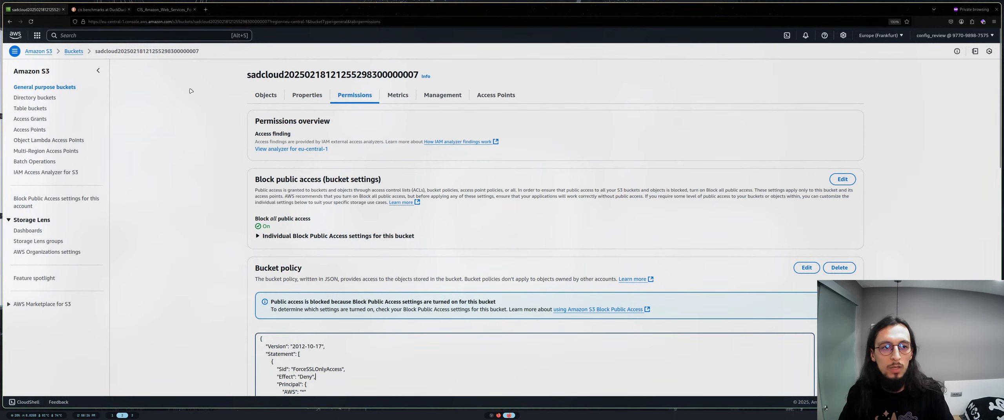
# Go from S3 to Lambda Functions, confirming zero functions in the Frankfurt Region
pyautogui.click(74, 51)
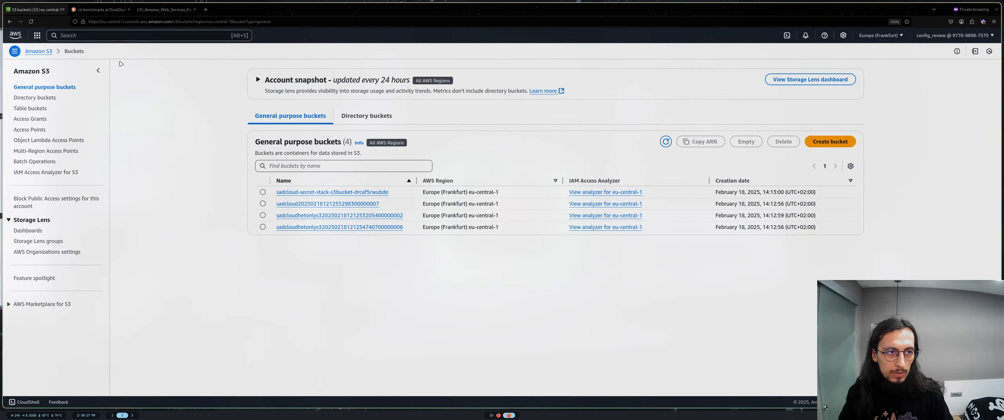
pyautogui.click(131, 36)
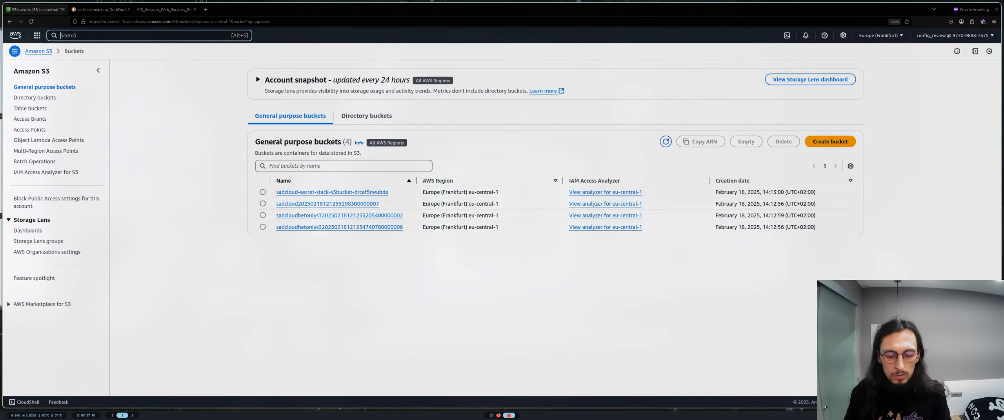
pyautogui.write('lambda')
pyautogui.click(182, 76)
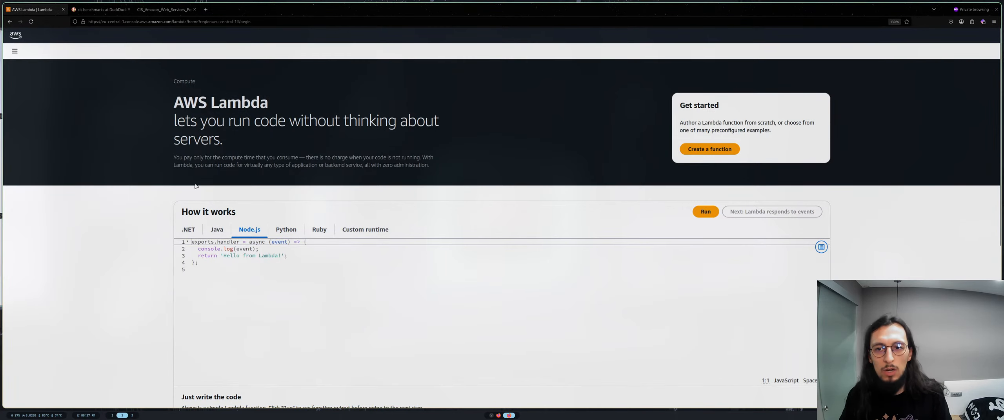
pyautogui.click(14, 51)
pyautogui.click(25, 108)
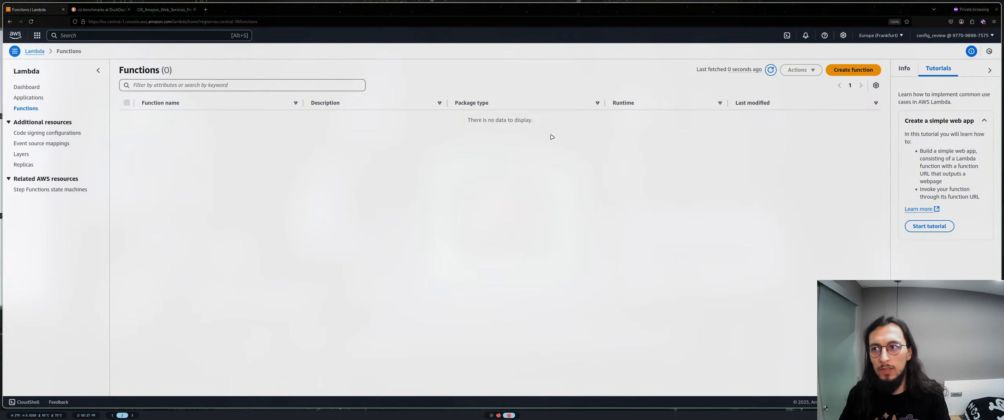
pyautogui.click(187, 36)
# Review the enlarged IAM dashboard with 43 users and 60 roles, then return to 'cis benchmarks' results
pyautogui.write('iam')
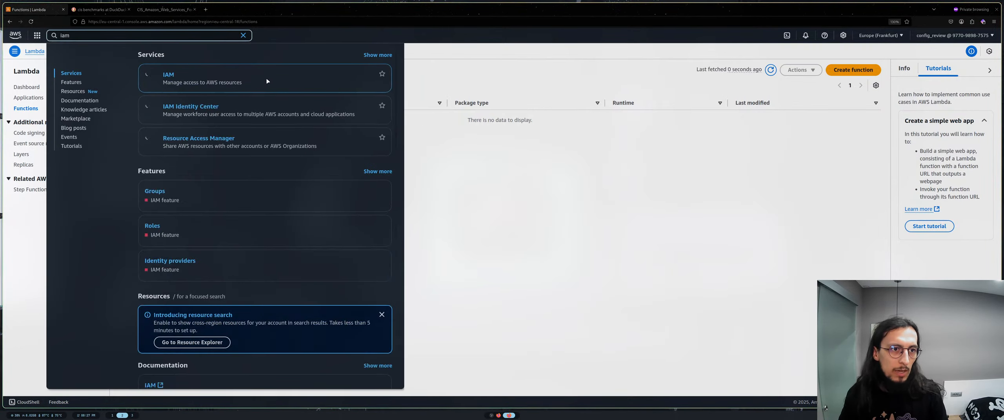
pyautogui.click(168, 79)
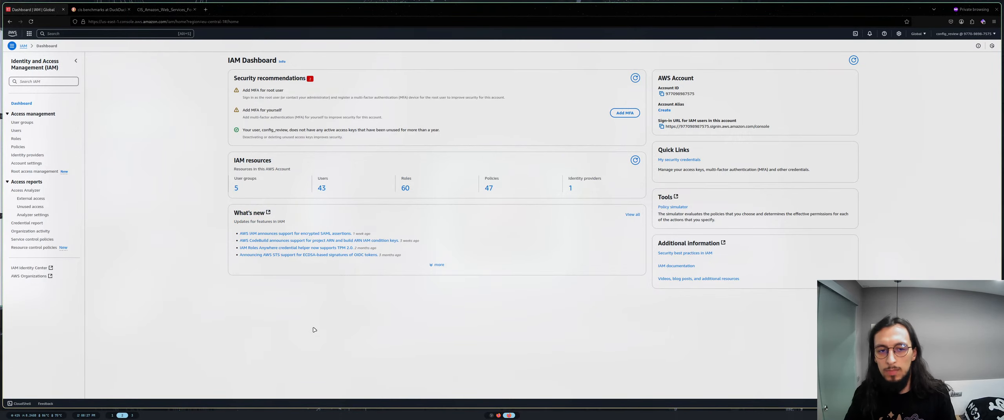
pyautogui.hotkey('ctrl', '+')
pyautogui.hotkey('ctrl', '+')
pyautogui.hotkey('ctrl', '+')
pyautogui.hotkey('ctrl', '+')
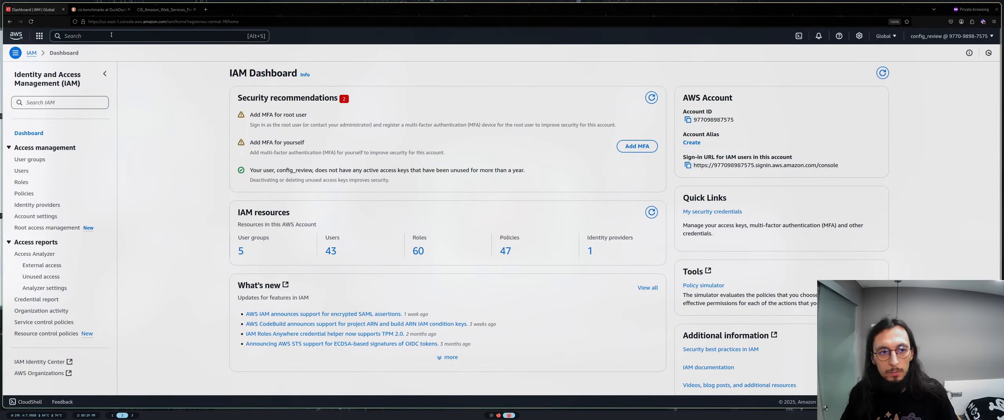
pyautogui.click(101, 10)
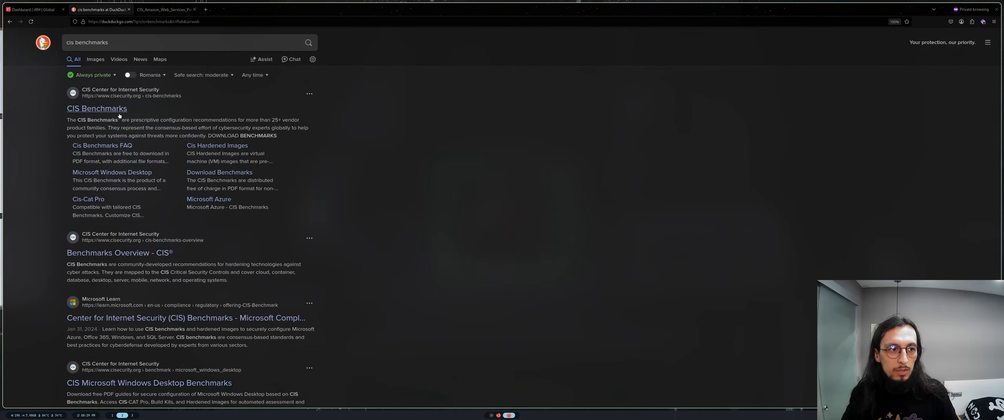
# Enlarge the DuckDuckGo results and open the cisecurity.org CIS Benchmarks List page
pyautogui.hotkey('ctrl', '+')
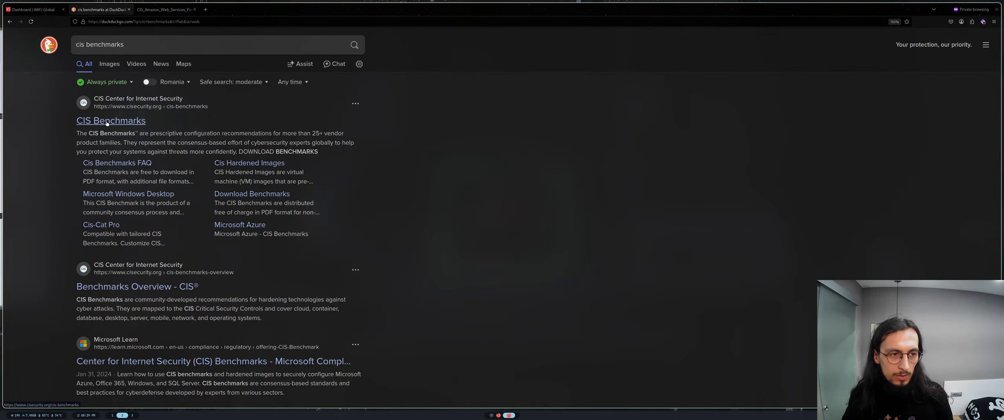
pyautogui.click(112, 122)
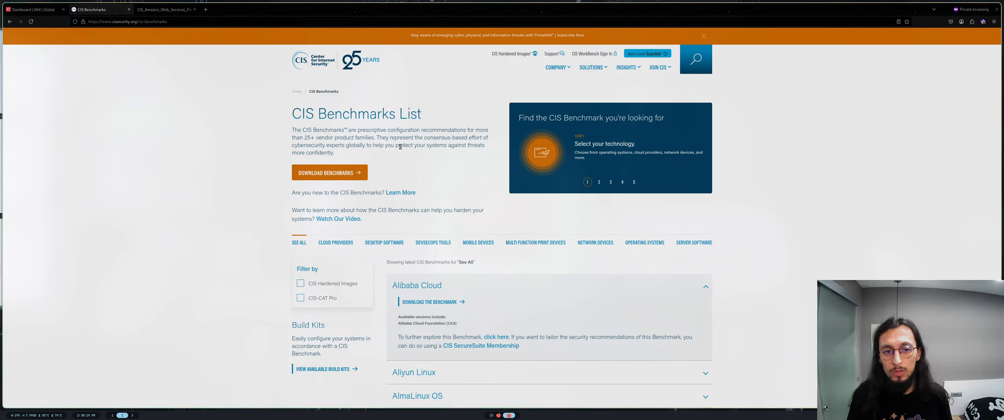
# Filter to Cloud Providers, expand Amazon Web Services' versions, and go to its benchmark download page
pyautogui.click(340, 245)
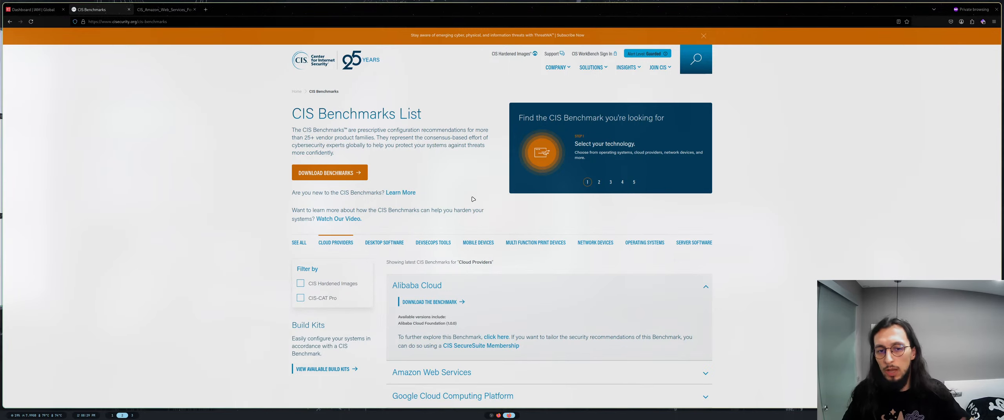
pyautogui.scroll(-3, 469, 220)
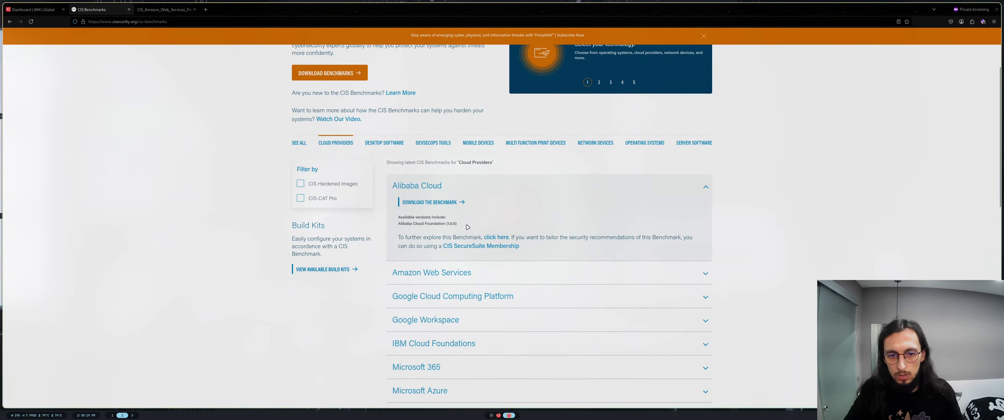
pyautogui.click(439, 273)
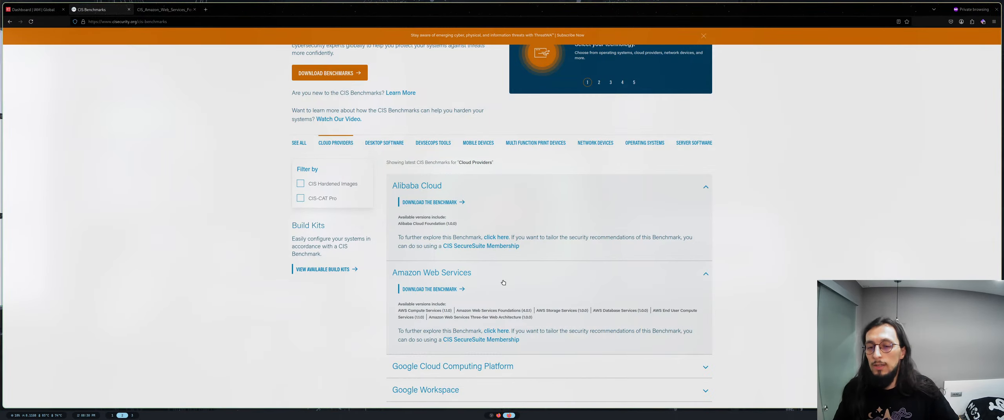
pyautogui.hotkey('ctrl', '+')
pyautogui.hotkey('ctrl', '+')
pyautogui.hotkey('ctrl', '+')
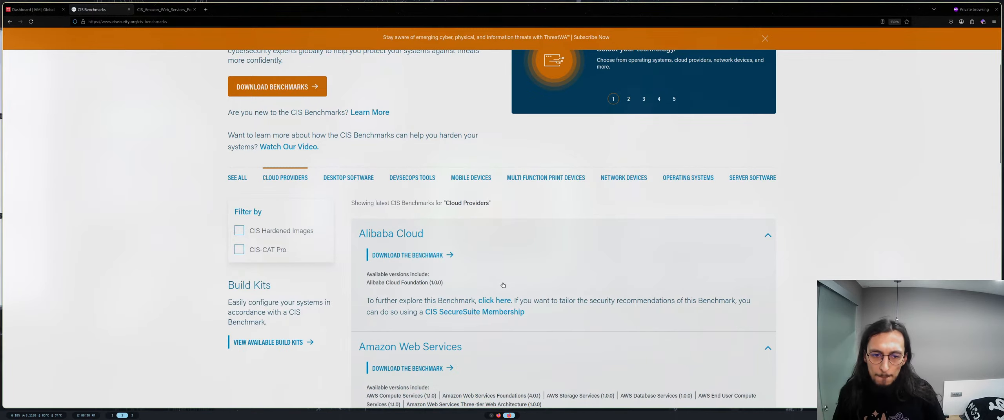
pyautogui.hotkey('ctrl', '+')
pyautogui.scroll(-5, 503, 285)
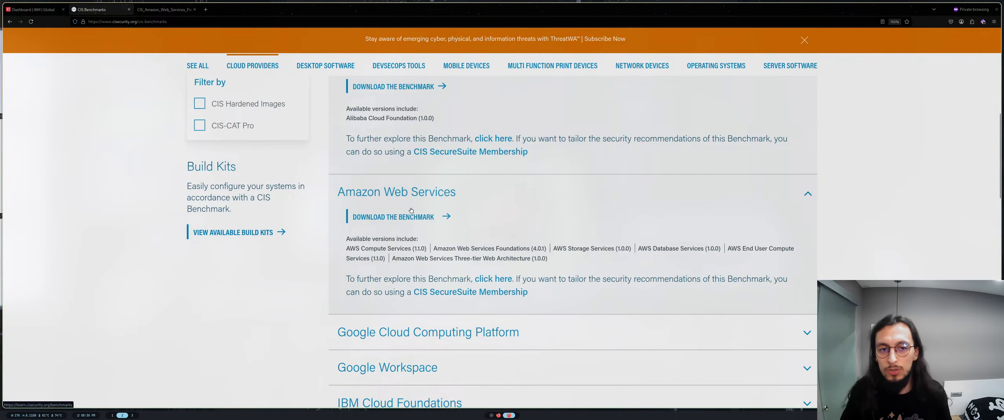
pyautogui.click(388, 219)
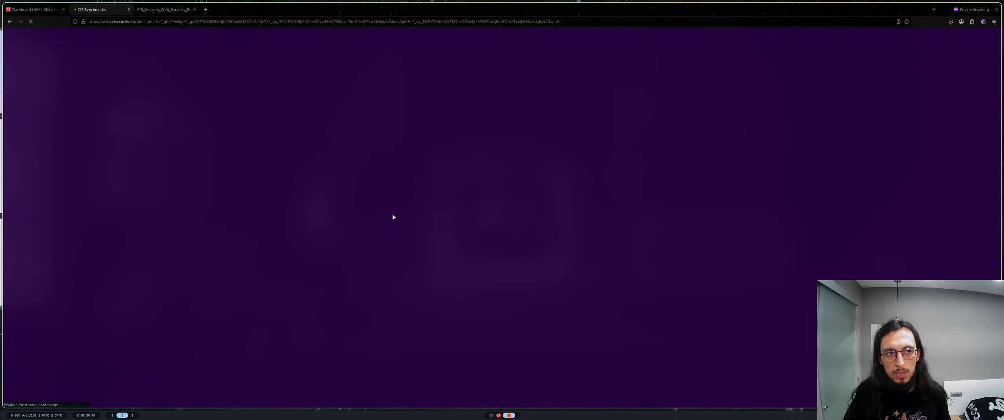
# Skim the download page and go back to the full CIS Benchmarks list
pyautogui.scroll(-5, 324, 212)
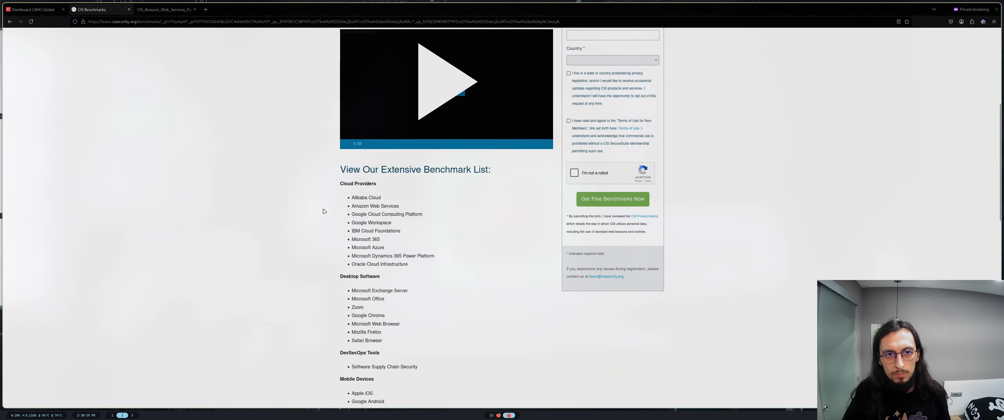
pyautogui.scroll(-5, 343, 207)
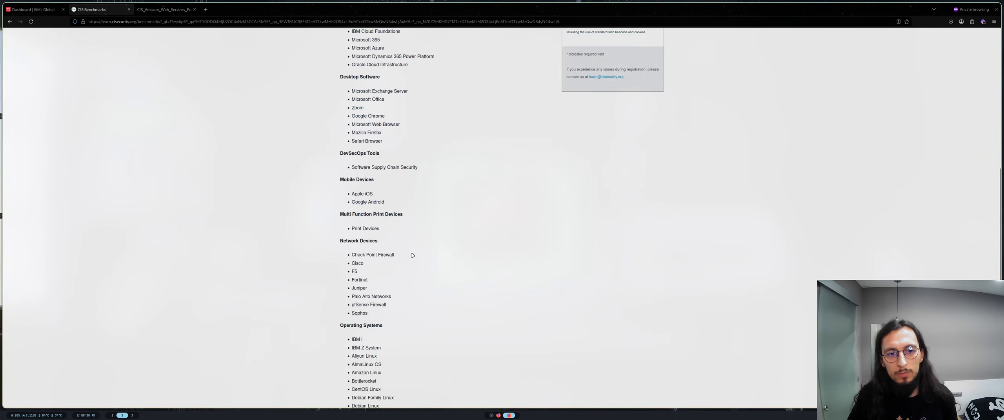
pyautogui.scroll(5, 412, 255)
pyautogui.hotkey('alt', 'Left')
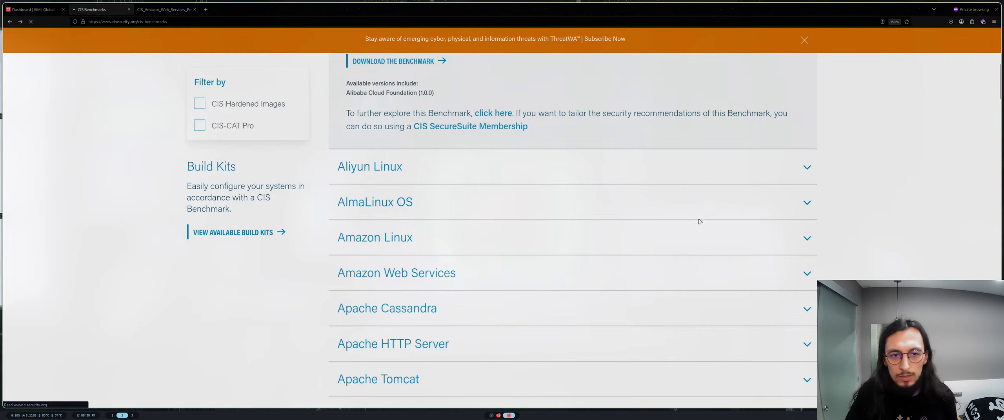
# Expand the Amazon Web Services benchmarks, highlight the Foundations 4.0.1 version, then return to the IAM dashboard
pyautogui.click(804, 235)
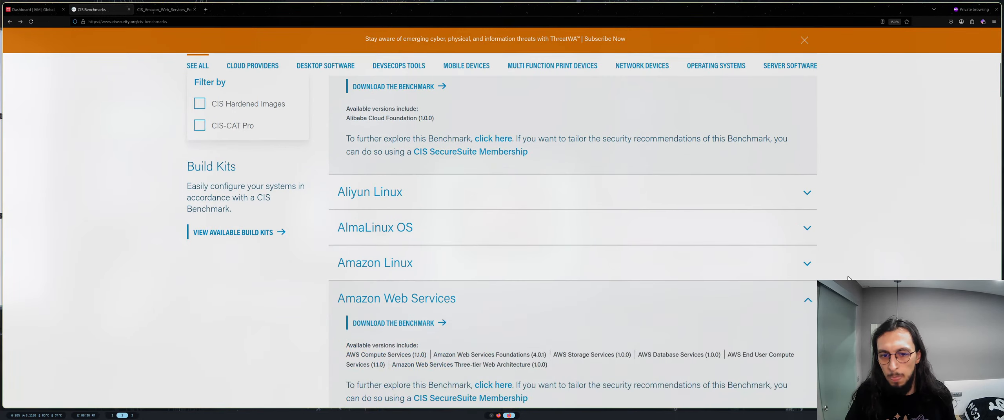
pyautogui.scroll(-4, 839, 276)
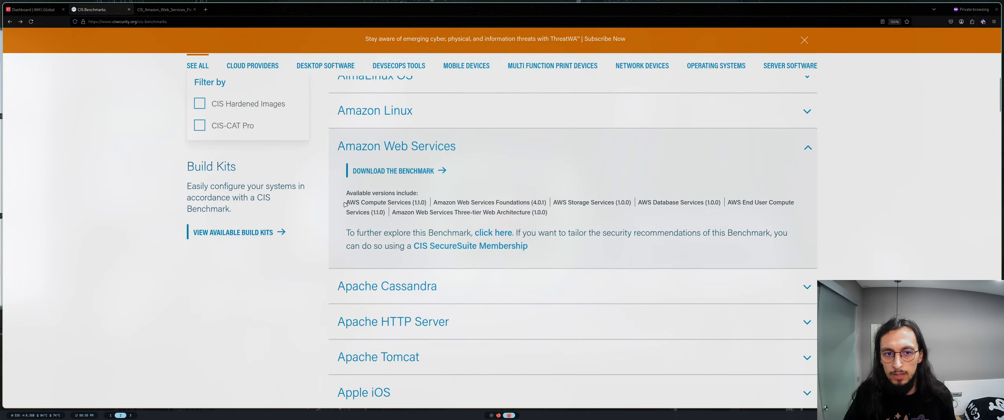
pyautogui.moveTo(348, 202); pyautogui.dragTo(551, 215)
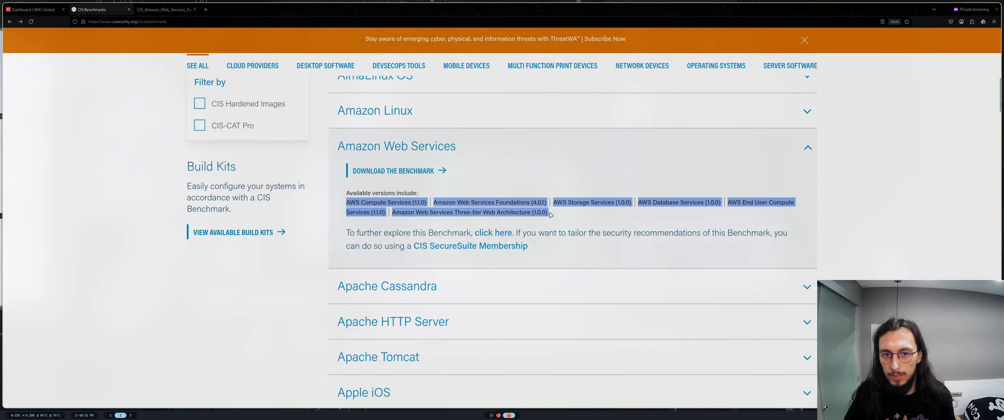
pyautogui.moveTo(436, 201); pyautogui.dragTo(546, 201)
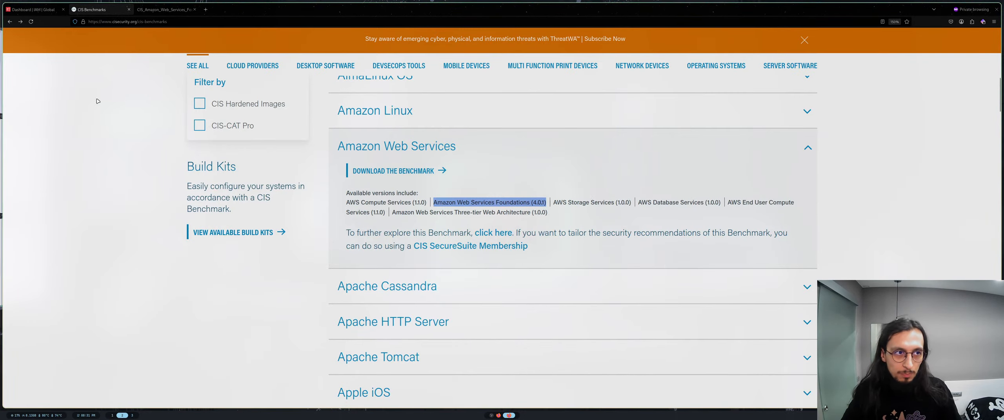
pyautogui.click(35, 10)
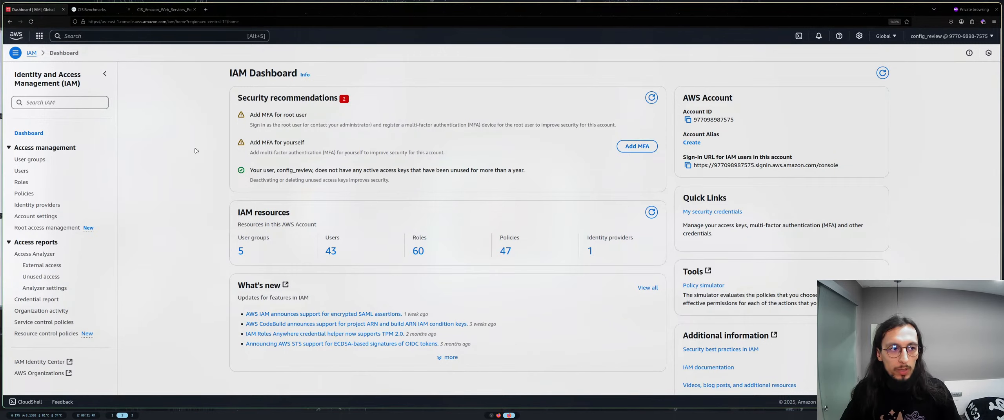
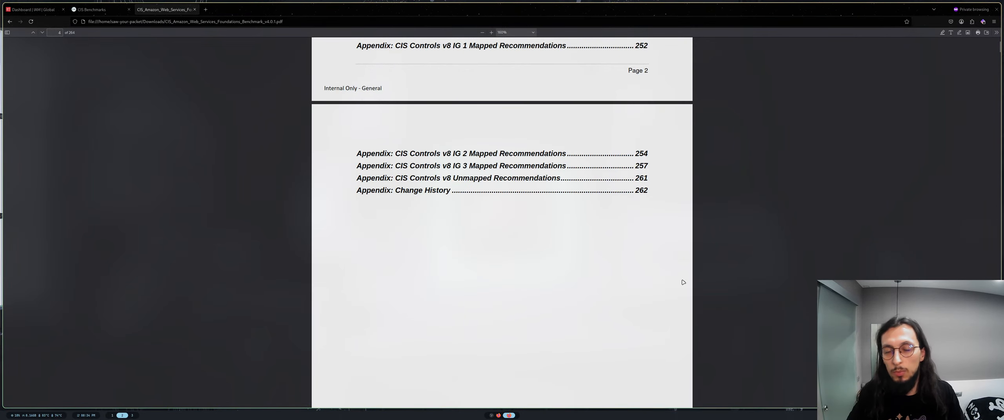
pyautogui.scroll(-15, 683, 283)
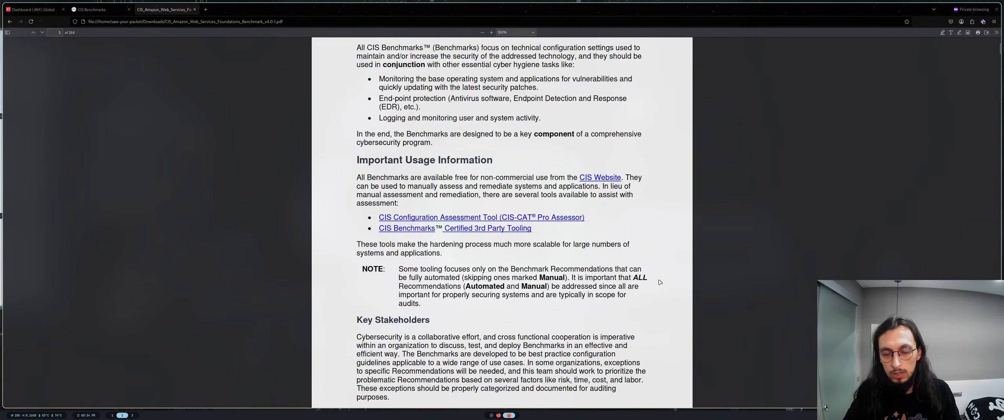
# Scroll past the table of contents to page 13, the Level 1 and Level 2 Profile Definitions
pyautogui.scroll(-10, 659, 282)
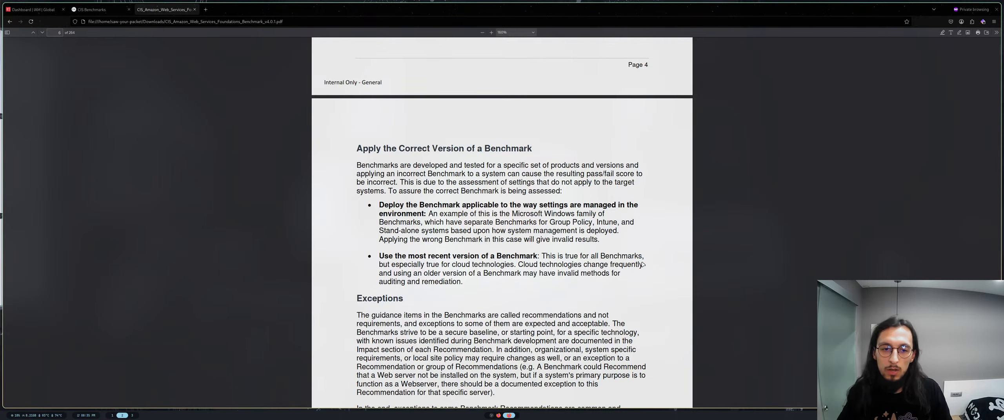
pyautogui.scroll(-20, 644, 265)
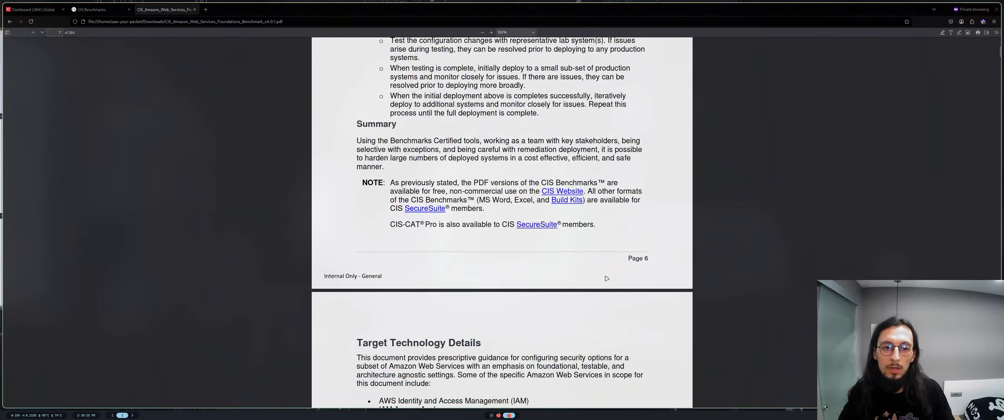
pyautogui.scroll(-8, 606, 279)
pyautogui.scroll(-20, 606, 278)
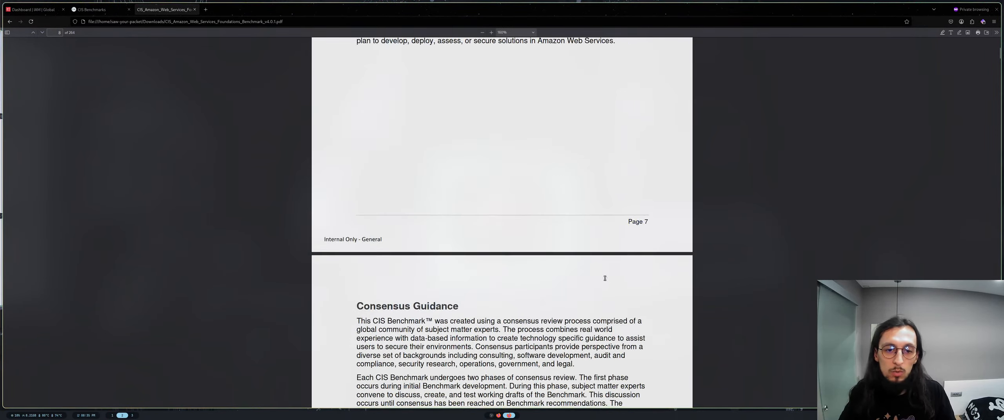
pyautogui.scroll(-15, 606, 281)
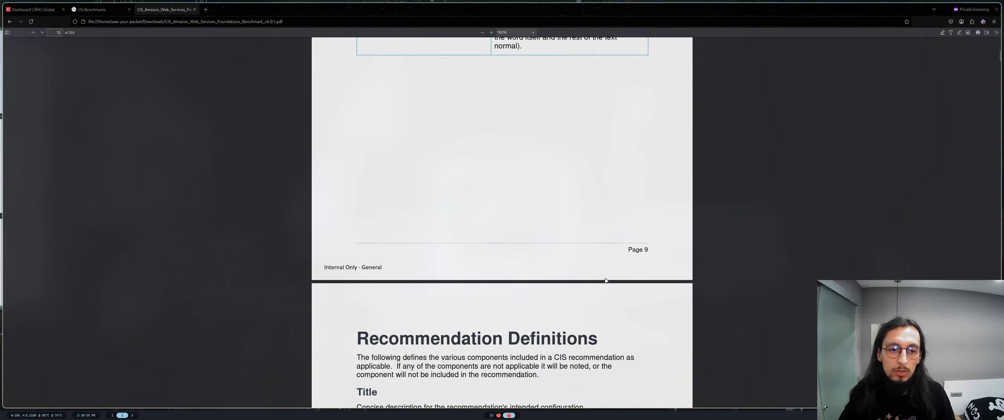
pyautogui.scroll(-7, 593, 290)
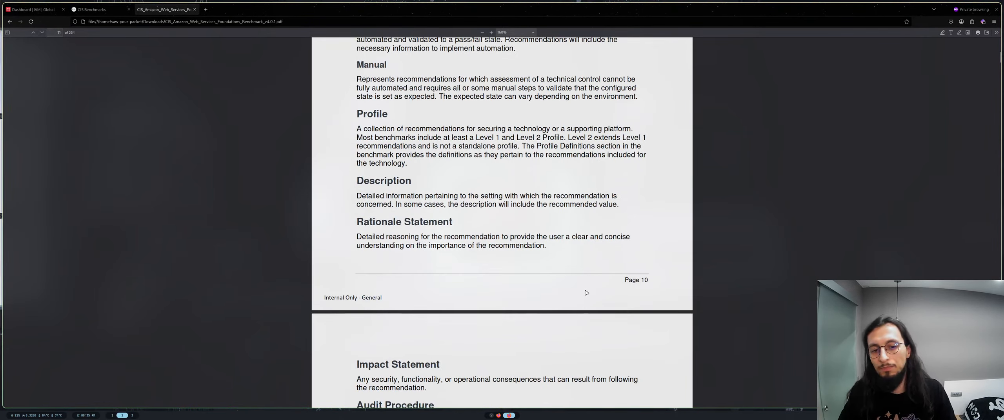
pyautogui.scroll(-8, 590, 291)
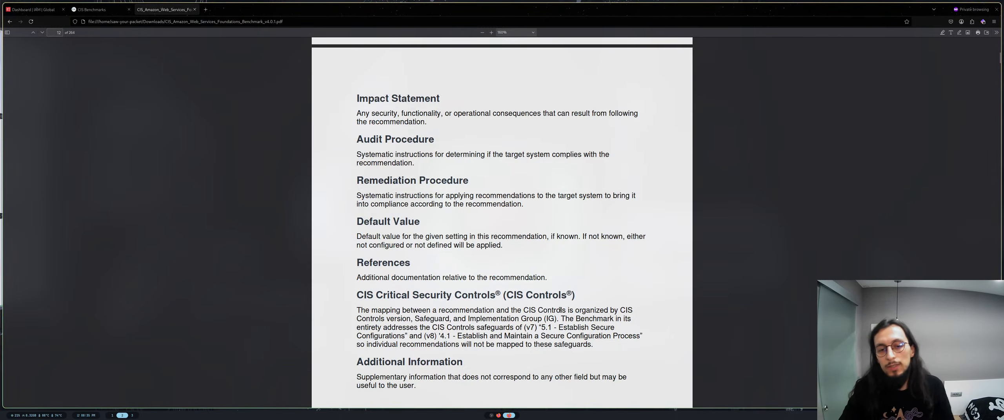
pyautogui.scroll(-10, 565, 316)
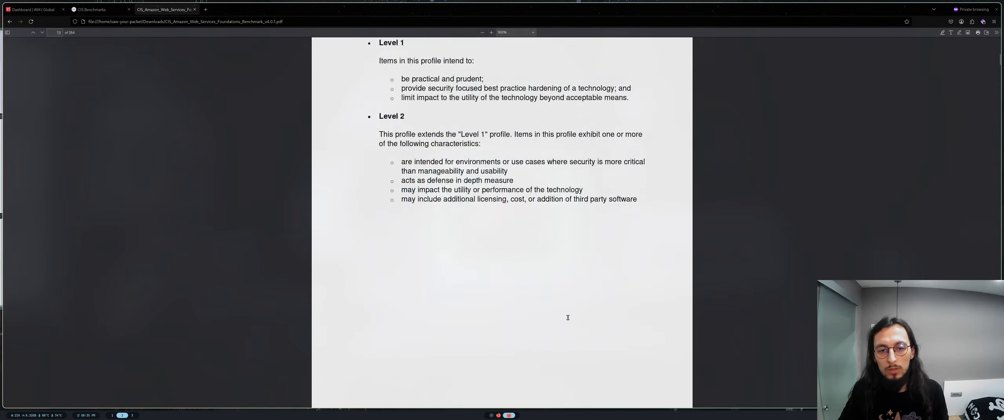
pyautogui.scroll(-6, 568, 318)
pyautogui.scroll(8, 567, 319)
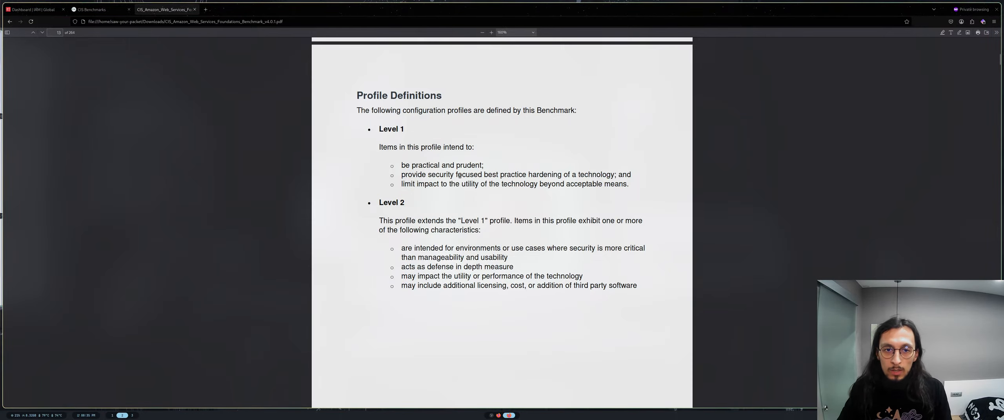
pyautogui.moveTo(382, 131); pyautogui.dragTo(413, 130)
pyautogui.moveTo(377, 203); pyautogui.dragTo(415, 204)
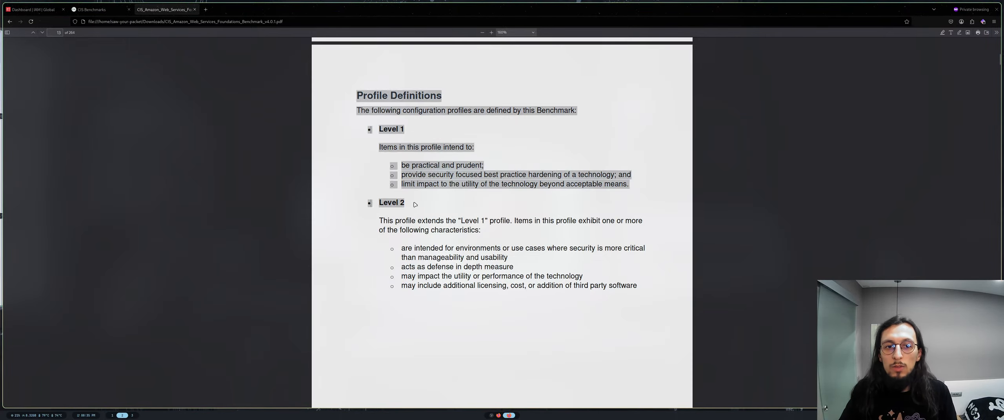
pyautogui.click(417, 205)
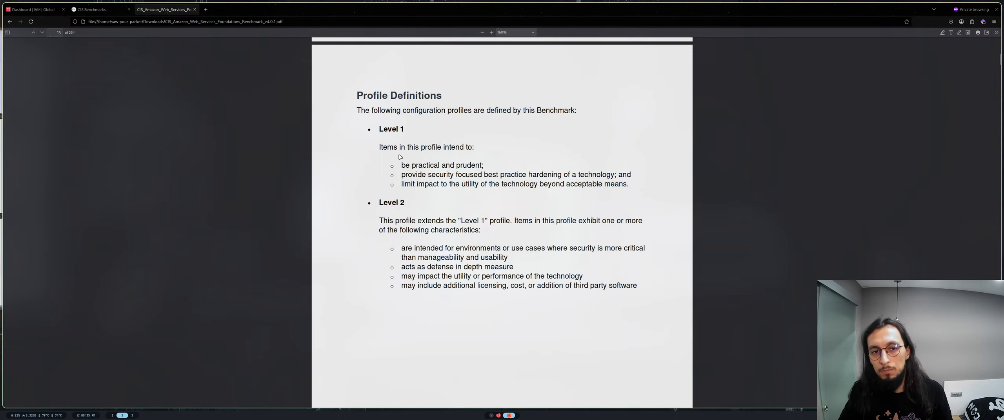
pyautogui.moveTo(356, 93); pyautogui.dragTo(412, 131)
pyautogui.click(412, 131)
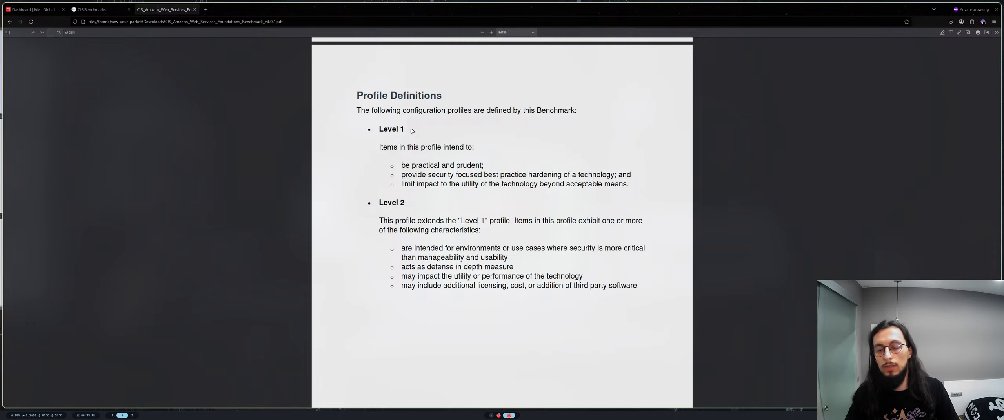
pyautogui.moveTo(409, 195)
pyautogui.mouseDown()
pyautogui.moveTo(379, 203)
pyautogui.moveTo(406, 205)
pyautogui.mouseUp()
pyautogui.click(408, 204)
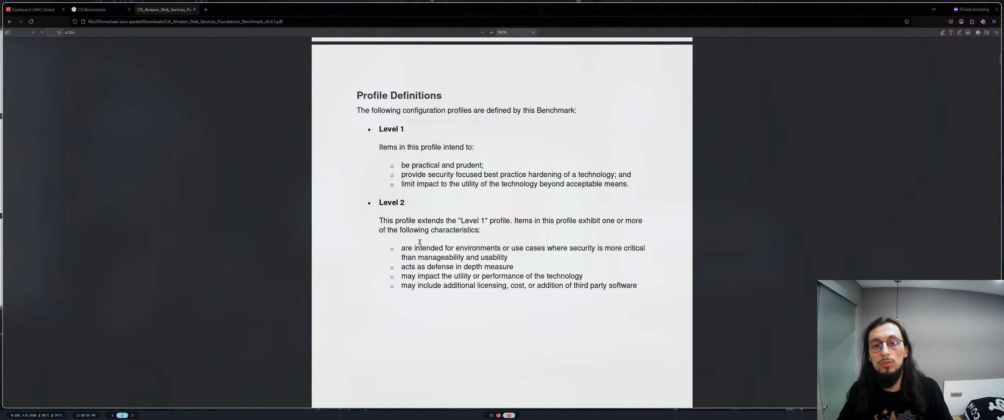
# Scroll to the Identity and Access Management section and highlight its heading
pyautogui.scroll(-20, 386, 204)
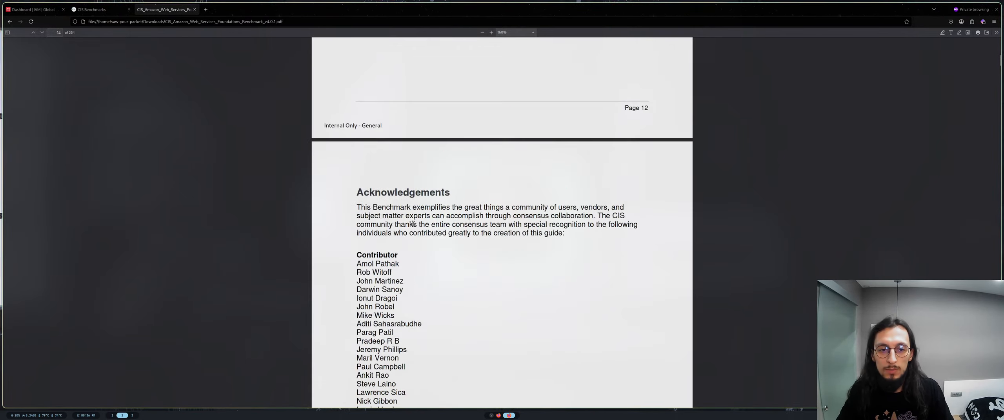
pyautogui.scroll(-10, 421, 217)
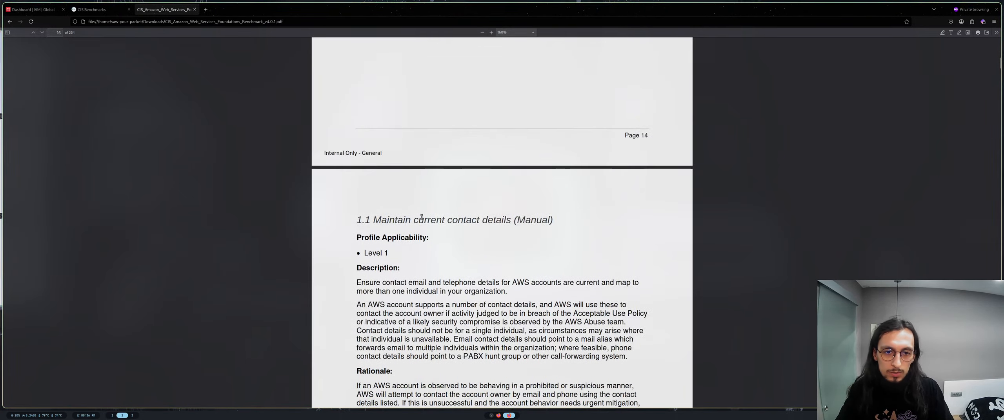
pyautogui.scroll(10, 422, 218)
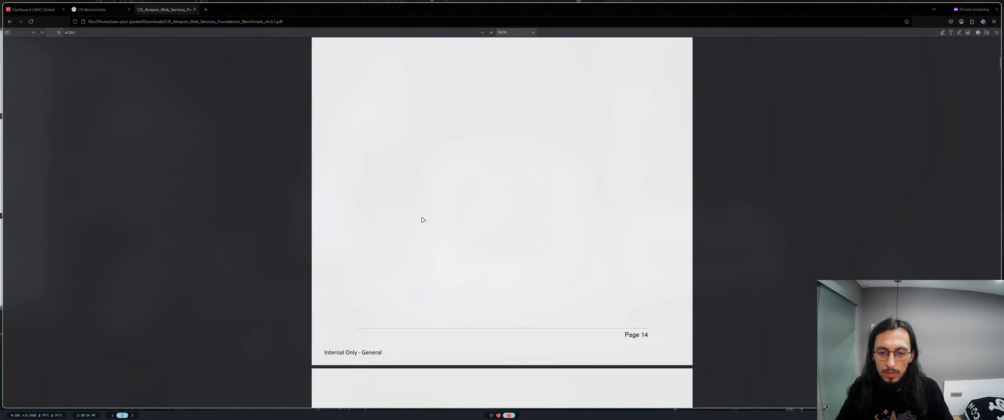
pyautogui.moveTo(368, 157); pyautogui.dragTo(531, 159)
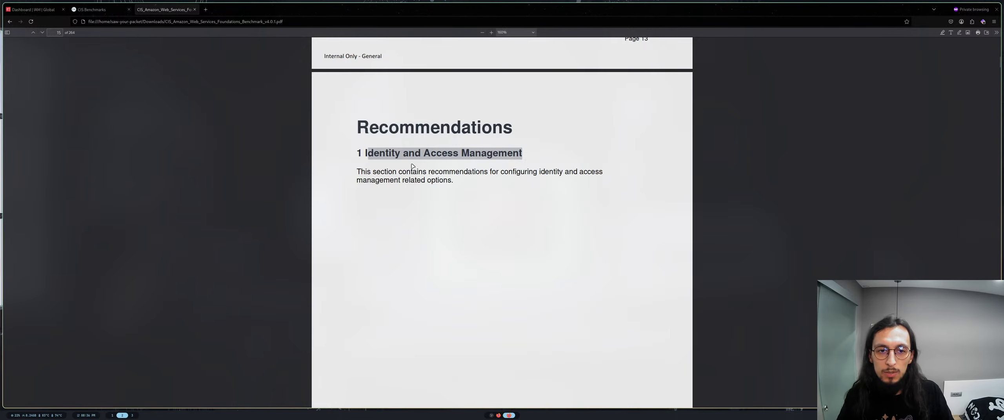
# Highlight the 1.1 Maintain current contact details (Manual) heading and detach the PDF into its own window
pyautogui.scroll(-8, 514, 170)
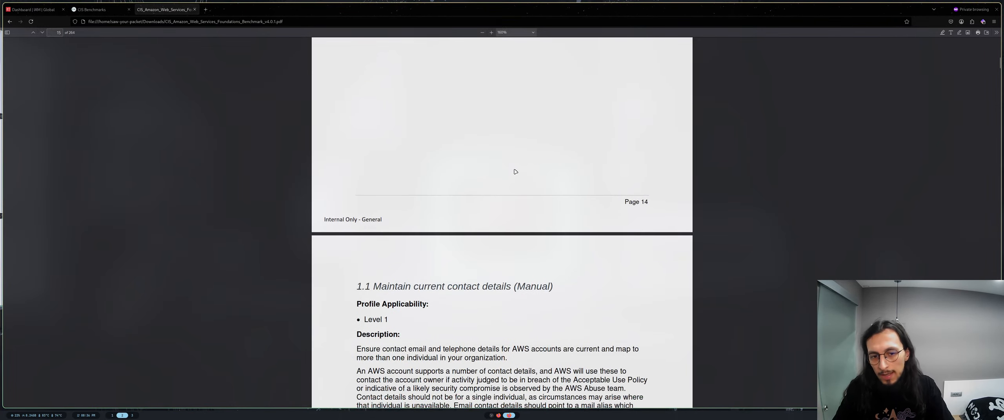
pyautogui.scroll(-3, 515, 172)
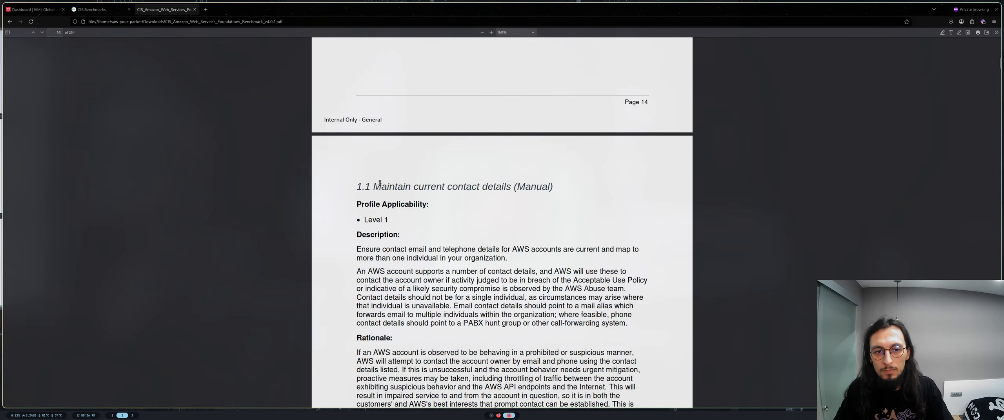
pyautogui.moveTo(379, 184); pyautogui.dragTo(562, 187)
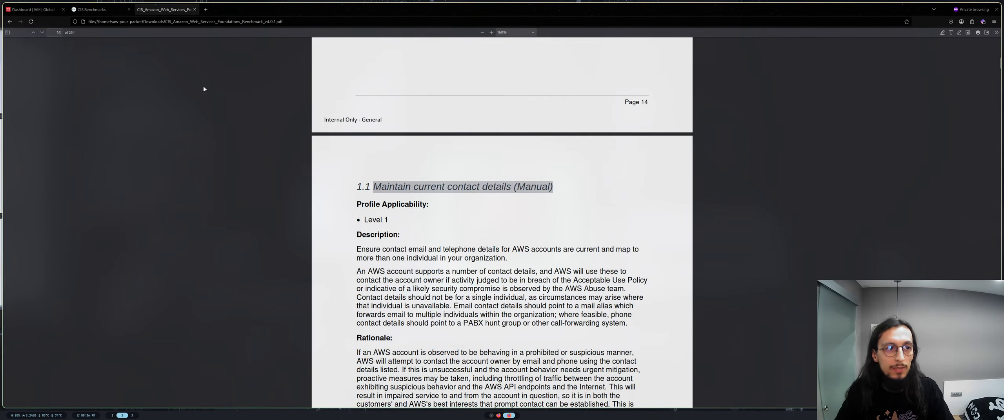
pyautogui.moveTo(166, 10); pyautogui.dragTo(200, 66)
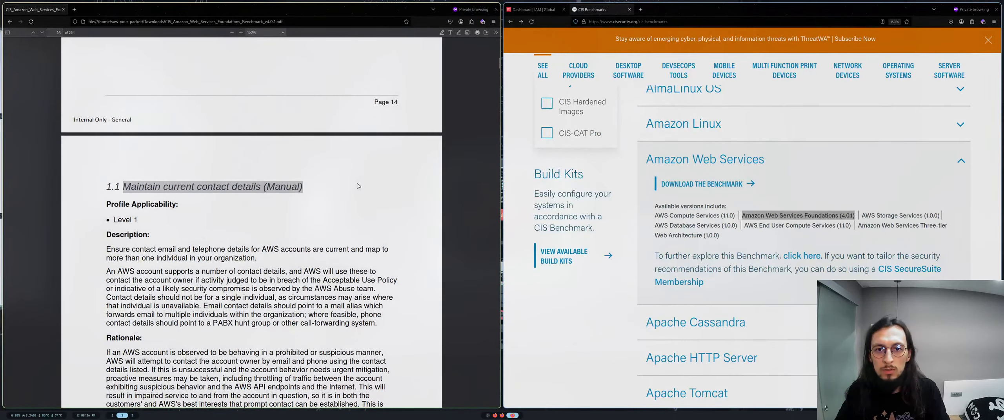
# Tile the PDF on the right half with the IAM Dashboard shown on the left
pyautogui.moveTo(358, 186); pyautogui.dragTo(377, 138)
pyautogui.moveTo(477, 162); pyautogui.dragTo(583, 184)
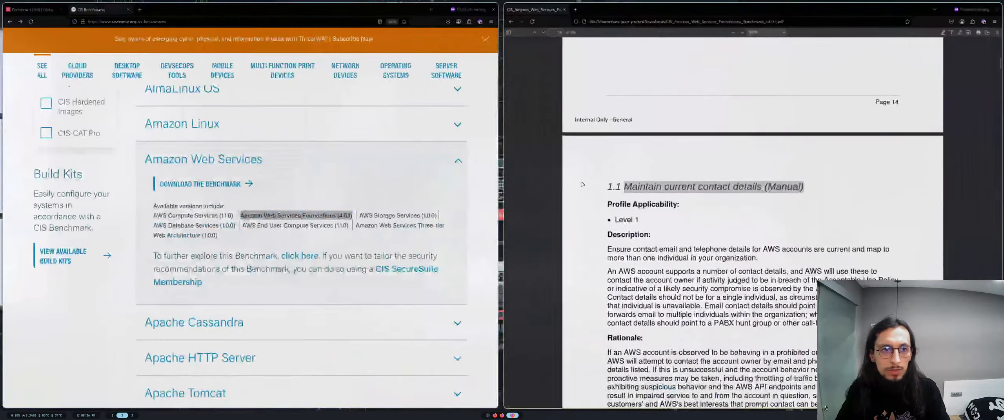
pyautogui.click(36, 10)
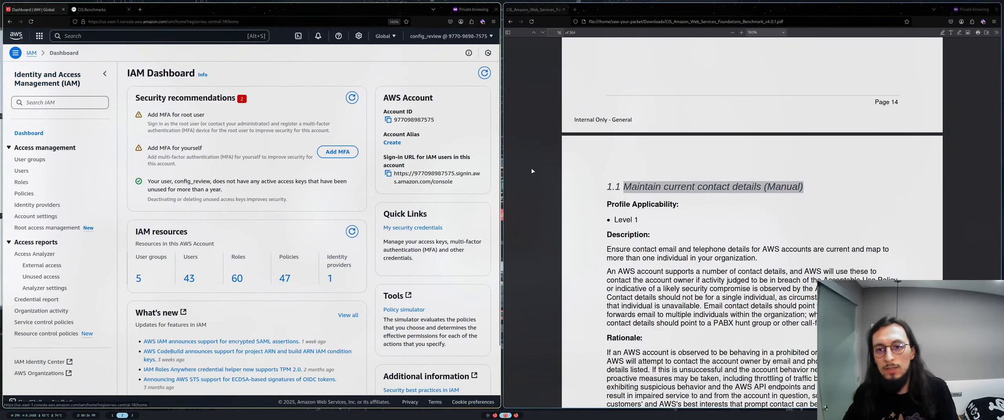
# Read recommendation 1.1's Description and its four Audit steps in the PDF
pyautogui.click(682, 228)
pyautogui.scroll(-3, 686, 227)
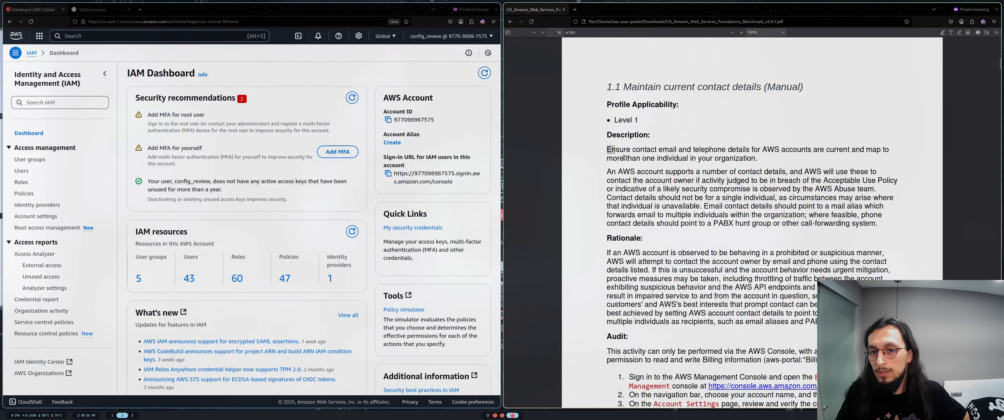
pyautogui.moveTo(607, 150); pyautogui.dragTo(844, 323)
pyautogui.scroll(-3, 752, 220)
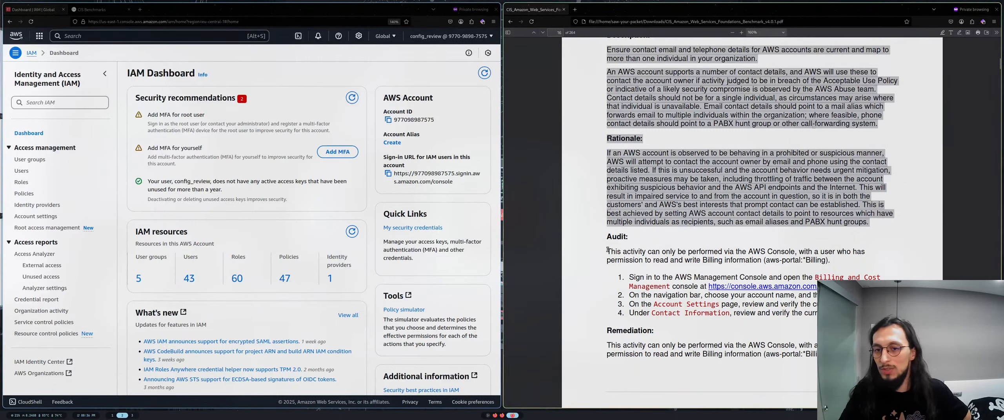
pyautogui.moveTo(607, 251); pyautogui.dragTo(824, 314)
pyautogui.click(835, 315)
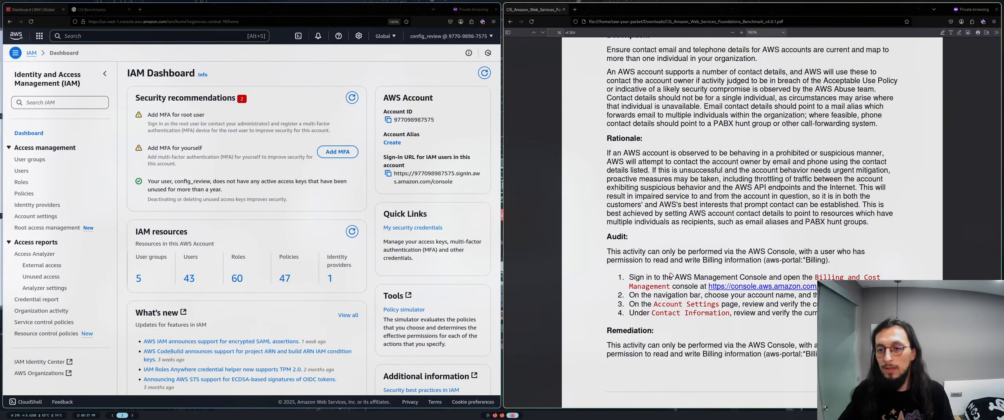
pyautogui.scroll(3, 643, 280)
pyautogui.moveTo(611, 116); pyautogui.dragTo(647, 157)
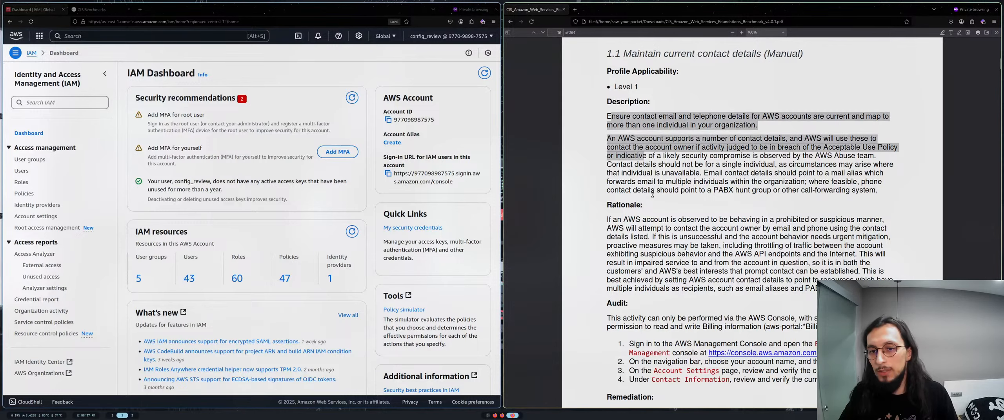
# Highlight passages of section 1.1, including the Remediation paragraph
pyautogui.moveTo(642, 219); pyautogui.dragTo(677, 272)
pyautogui.scroll(-3, 666, 275)
pyautogui.moveTo(648, 346); pyautogui.dragTo(651, 354)
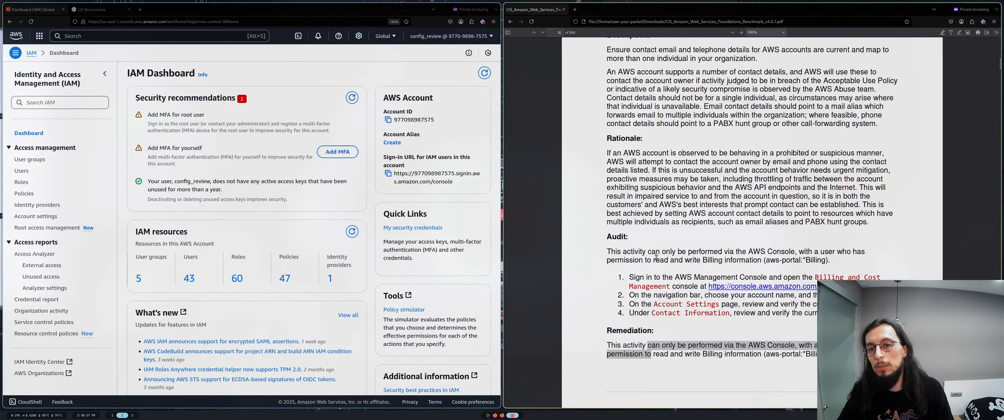
pyautogui.scroll(2, 636, 185)
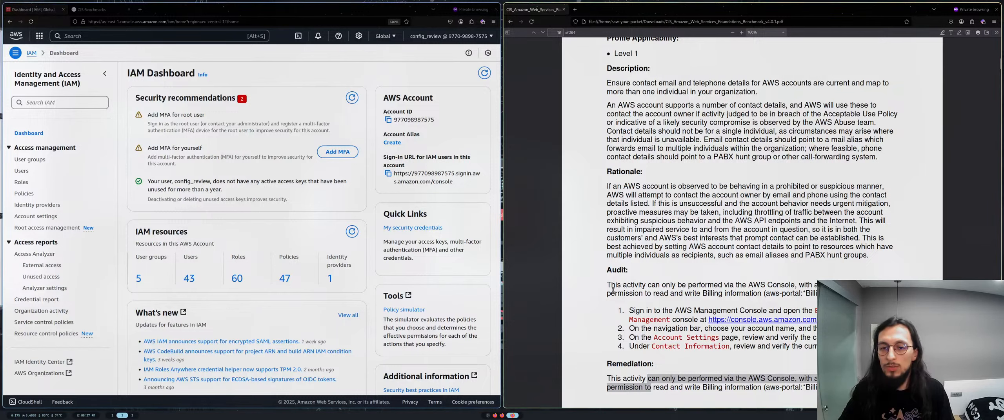
# Reread 1.1's audit paragraph and steps 1–4, checking the signed-in account's details in the console
pyautogui.moveTo(638, 285); pyautogui.dragTo(761, 347)
pyautogui.click(757, 345)
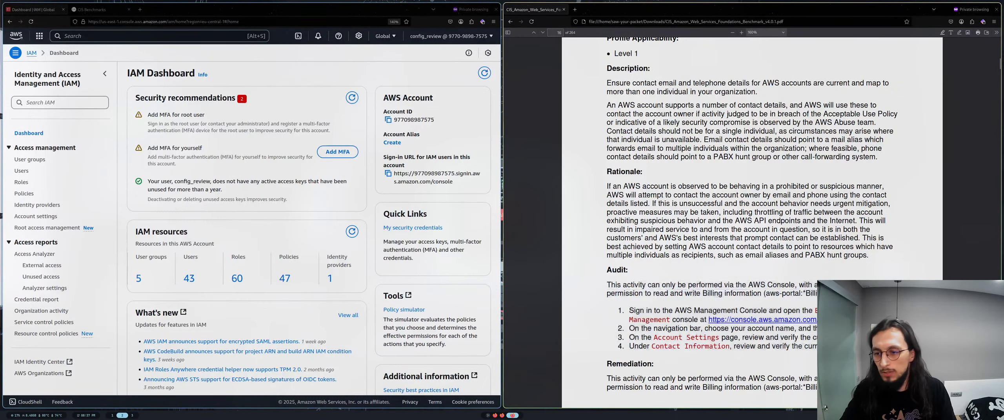
pyautogui.moveTo(638, 311); pyautogui.dragTo(819, 347)
pyautogui.click(828, 347)
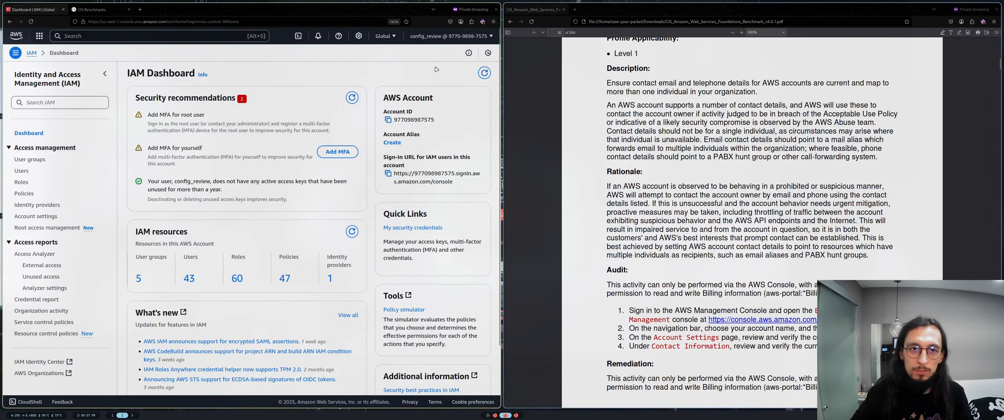
pyautogui.click(430, 41)
pyautogui.click(430, 42)
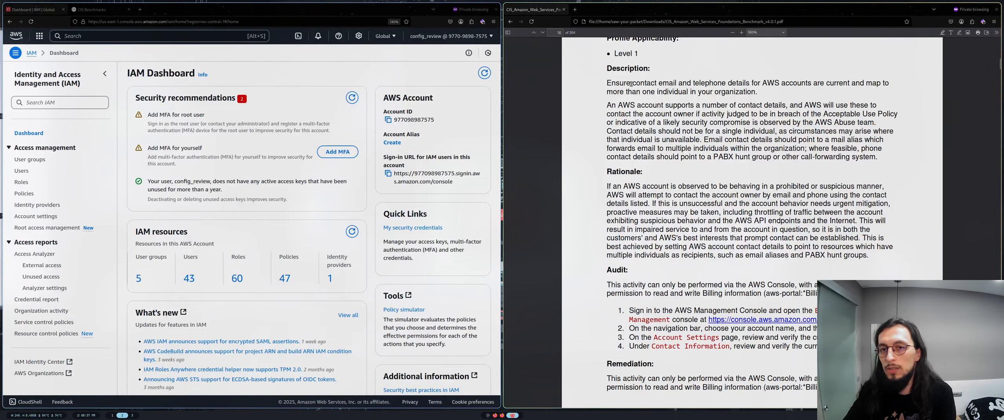
# Highlight the Description and Rationale, then scroll down to 1.3 Ensure security questions are registered
pyautogui.moveTo(631, 83); pyautogui.dragTo(676, 148)
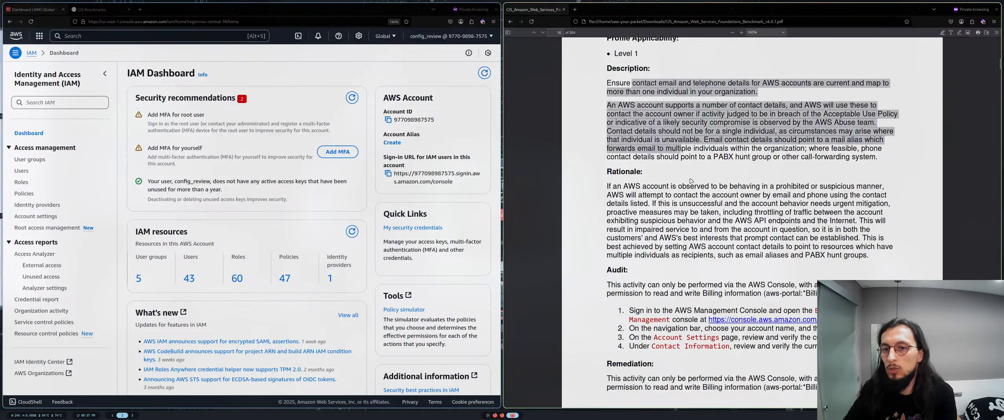
pyautogui.moveTo(656, 186); pyautogui.dragTo(693, 255)
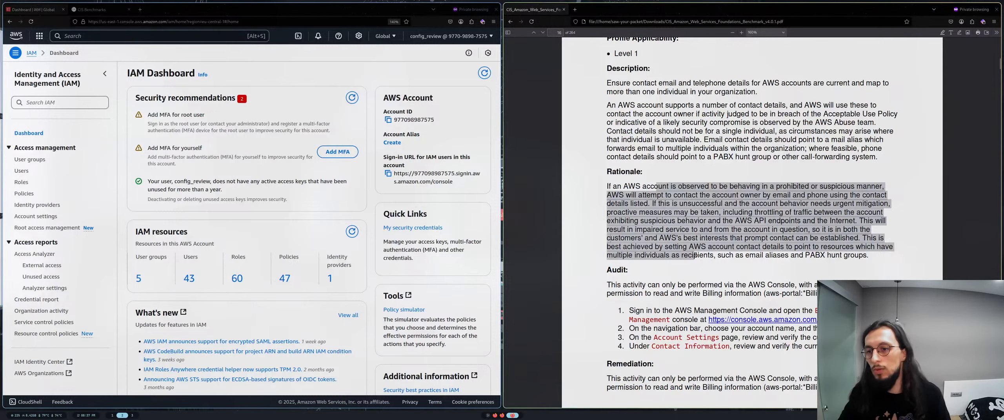
pyautogui.scroll(2, 702, 274)
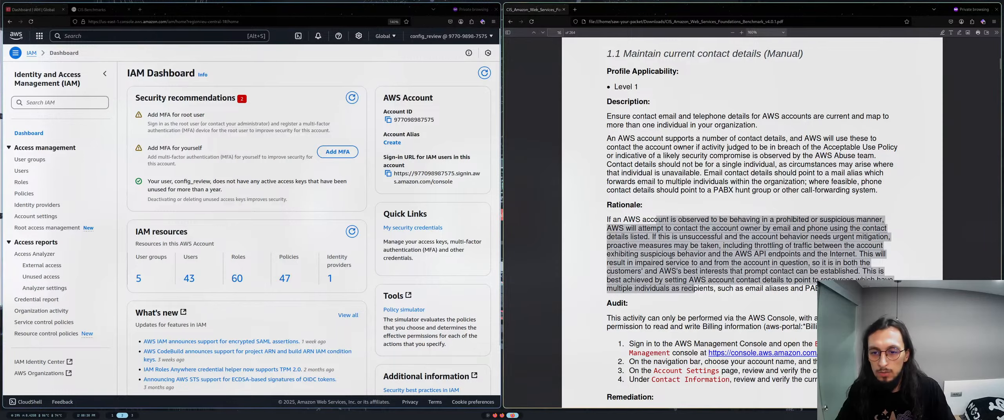
pyautogui.scroll(-10, 671, 256)
pyautogui.scroll(-15, 671, 258)
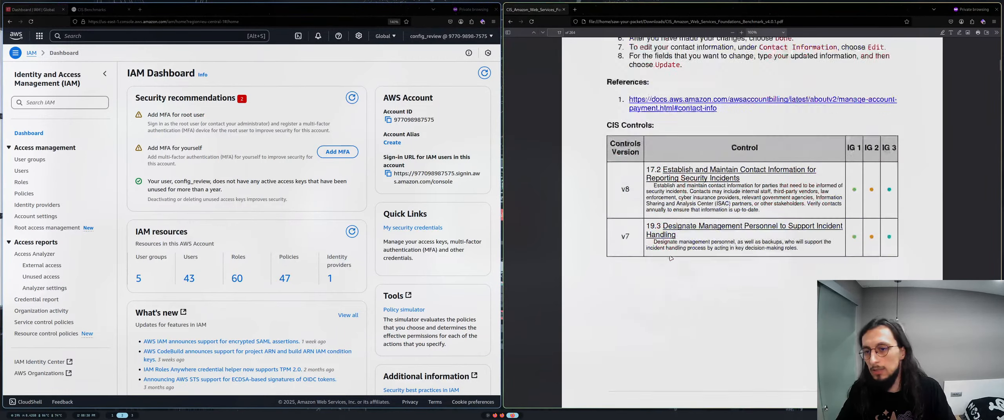
pyautogui.scroll(-10, 690, 271)
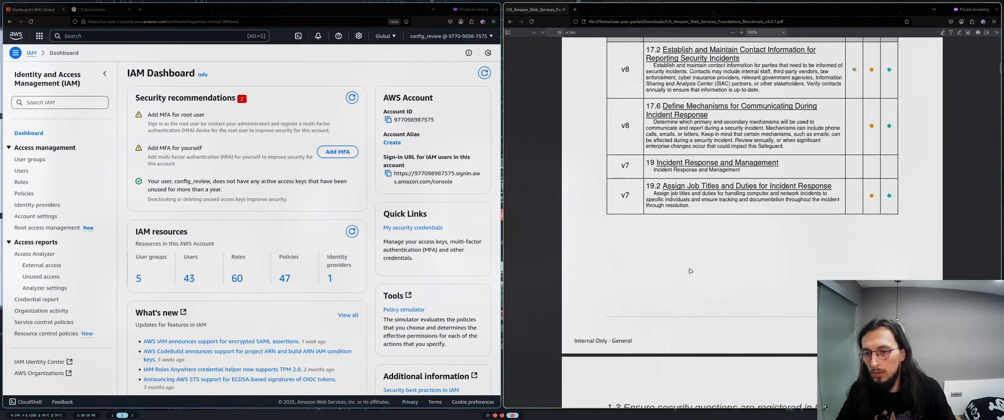
pyautogui.scroll(-8, 690, 271)
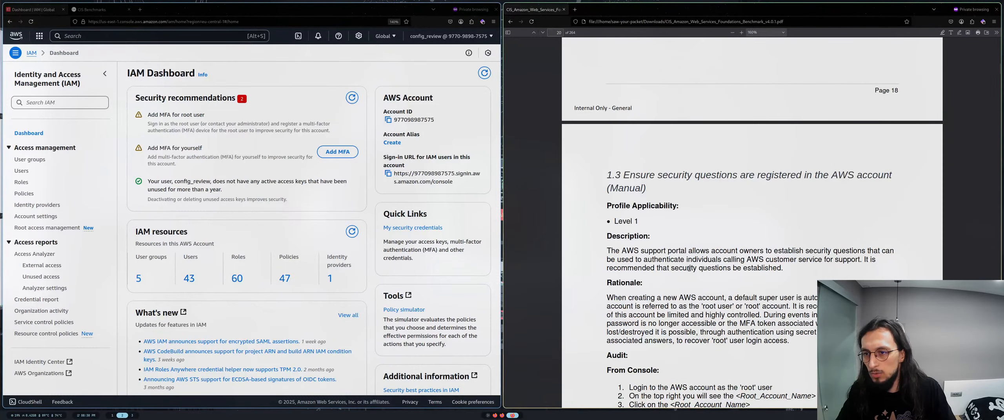
# Scroll to 1.4 Ensure no 'root' user account access key exists and select its audit command
pyautogui.scroll(-3, 689, 270)
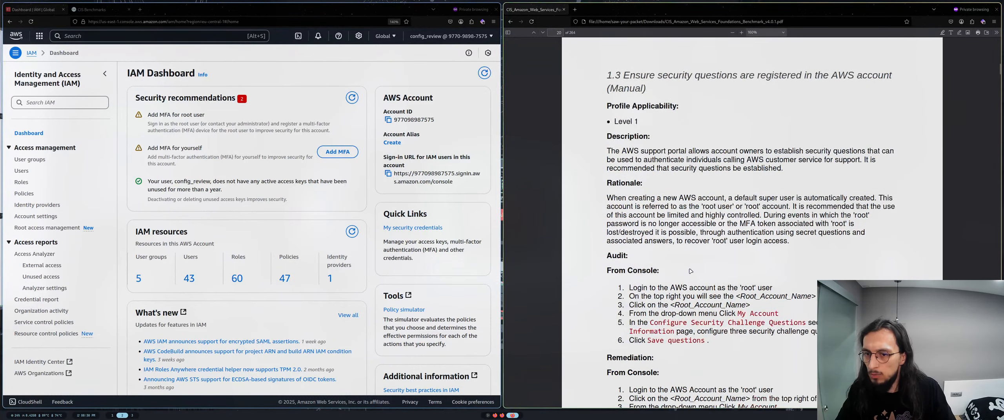
pyautogui.scroll(-18, 690, 271)
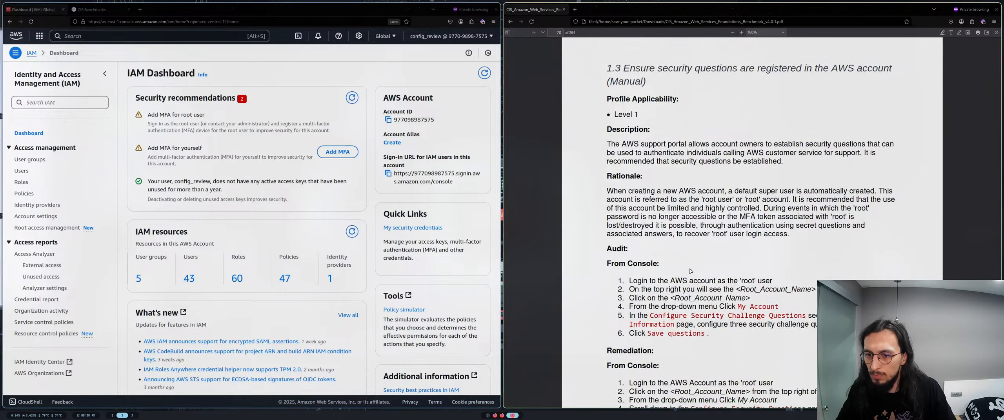
pyautogui.scroll(-15, 690, 271)
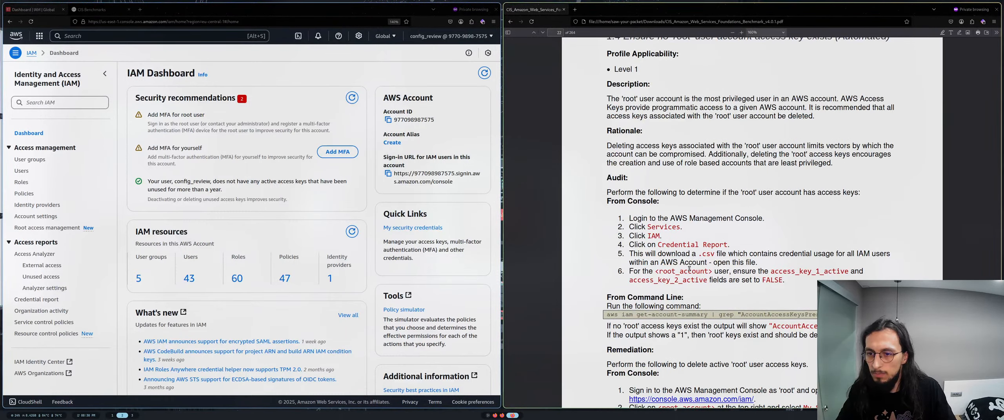
pyautogui.scroll(1, 689, 269)
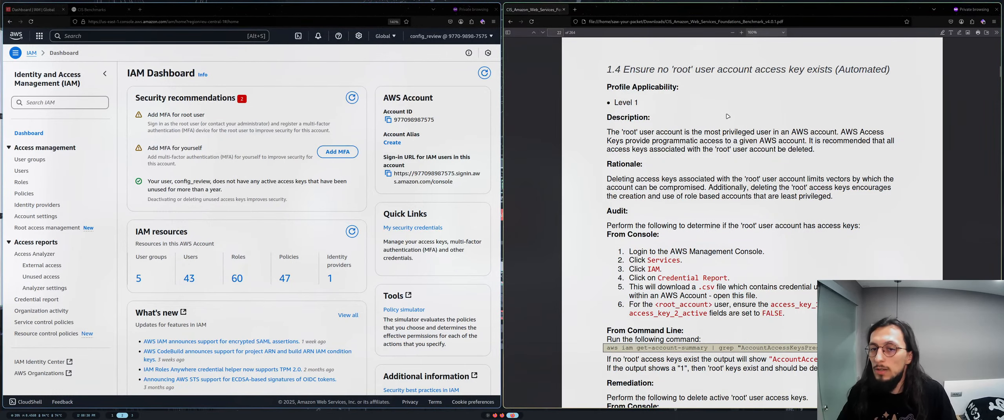
pyautogui.moveTo(632, 71); pyautogui.dragTo(902, 72)
pyautogui.click(878, 68)
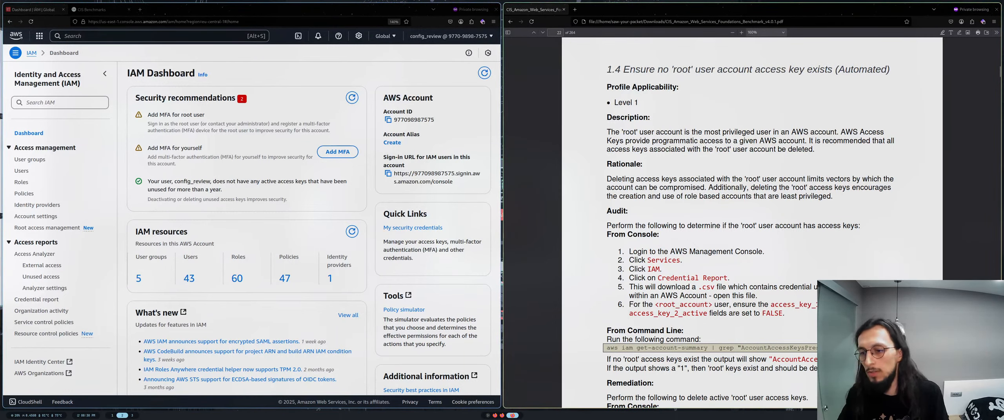
pyautogui.moveTo(817, 348); pyautogui.dragTo(607, 349)
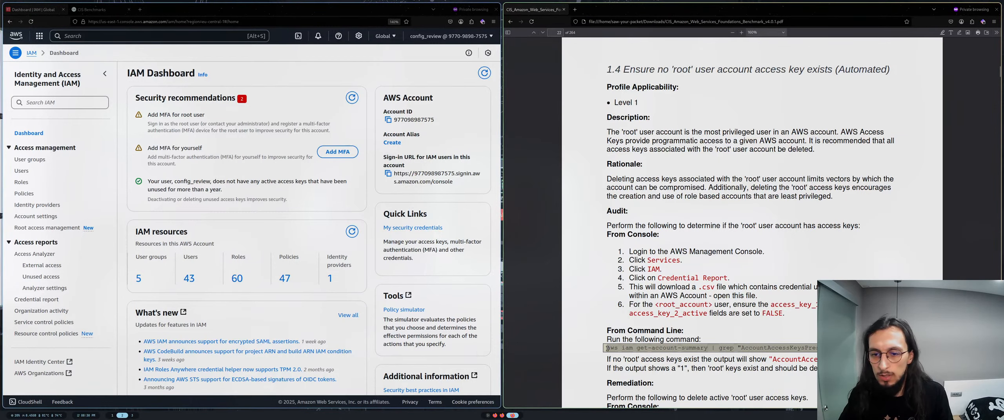
# Highlight 1.4's From Console and From Command Line audit subheadings
pyautogui.scroll(-3, 662, 301)
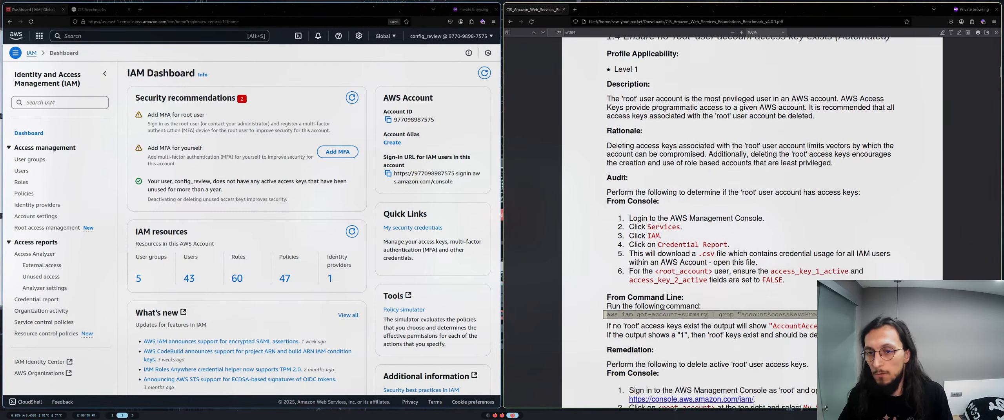
pyautogui.click(624, 177)
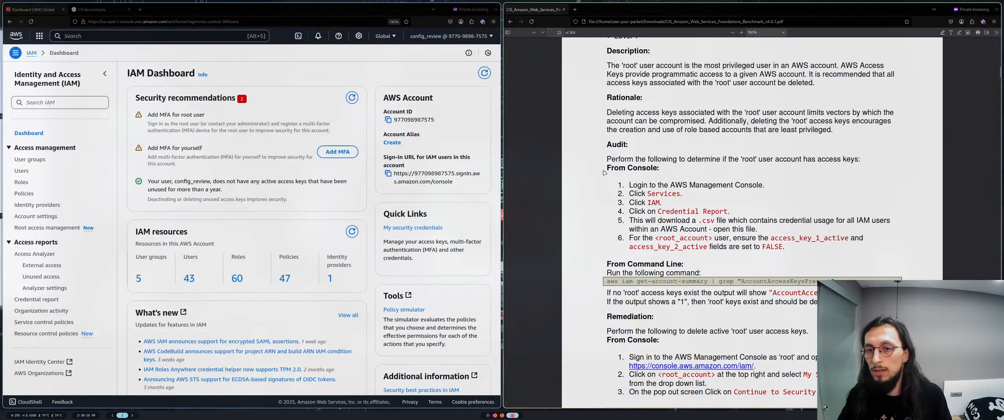
pyautogui.moveTo(607, 168); pyautogui.dragTo(671, 169)
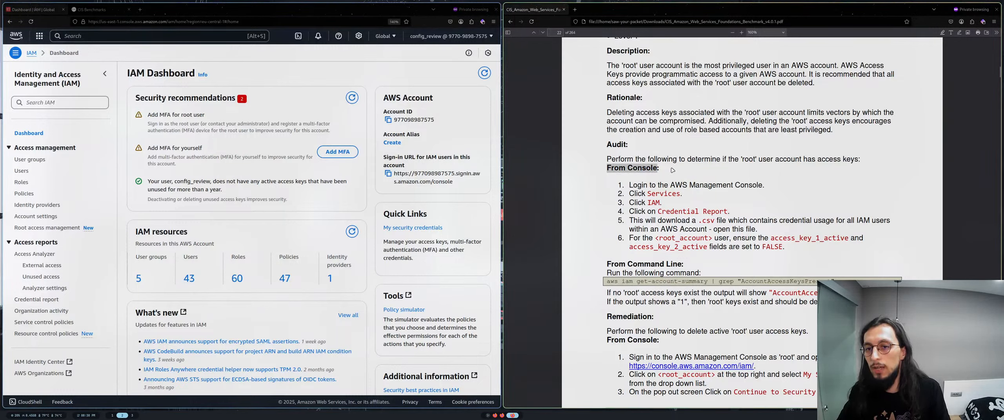
pyautogui.click(636, 290)
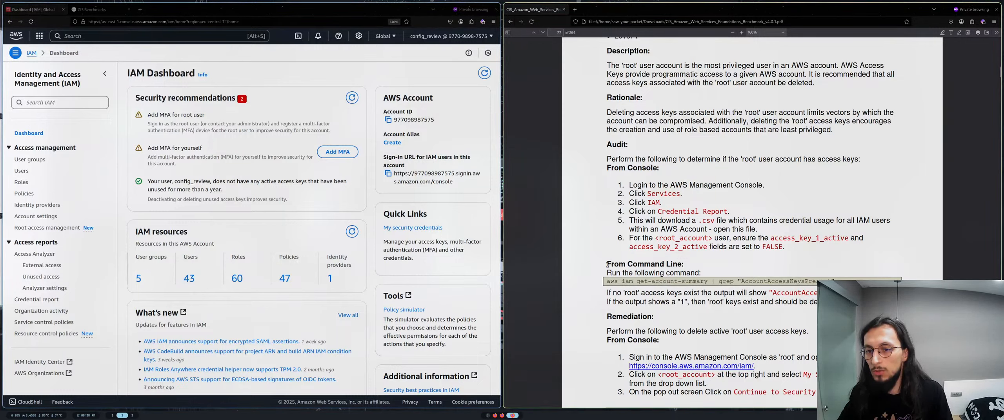
pyautogui.moveTo(608, 265); pyautogui.dragTo(683, 265)
pyautogui.click(666, 271)
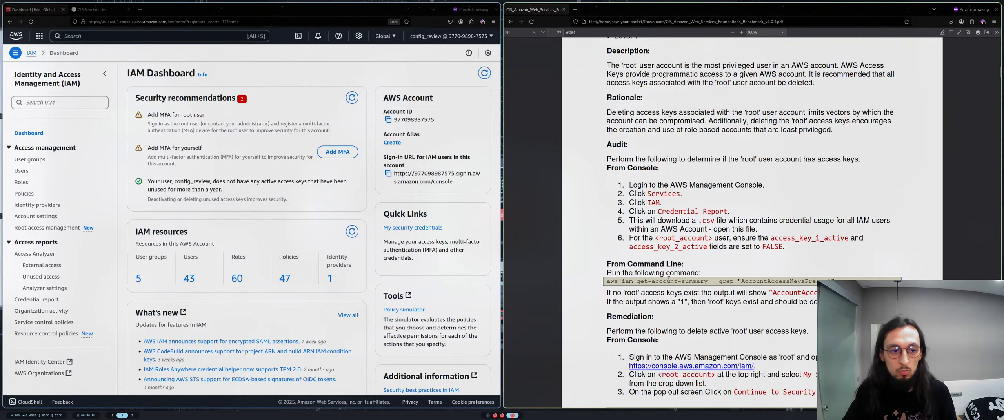
# In a new terminal, run aws --profile cr sts get-caller-identity and check the returned Arn
pyautogui.press('super+Return')
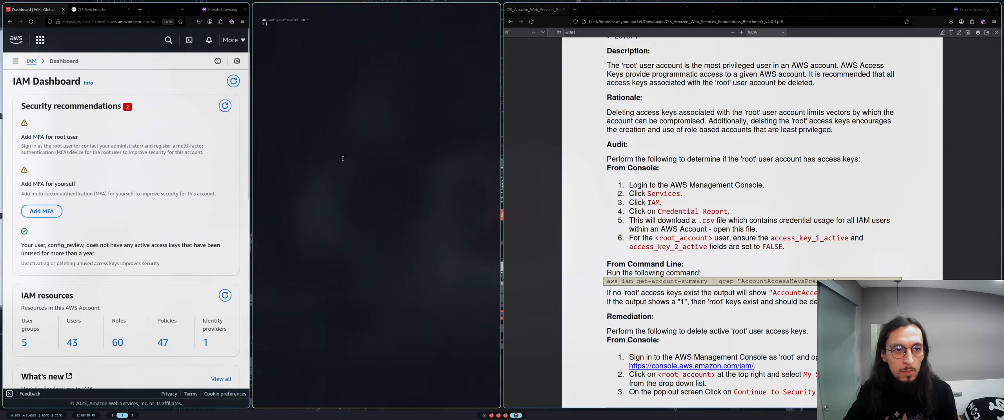
pyautogui.write('aws -')
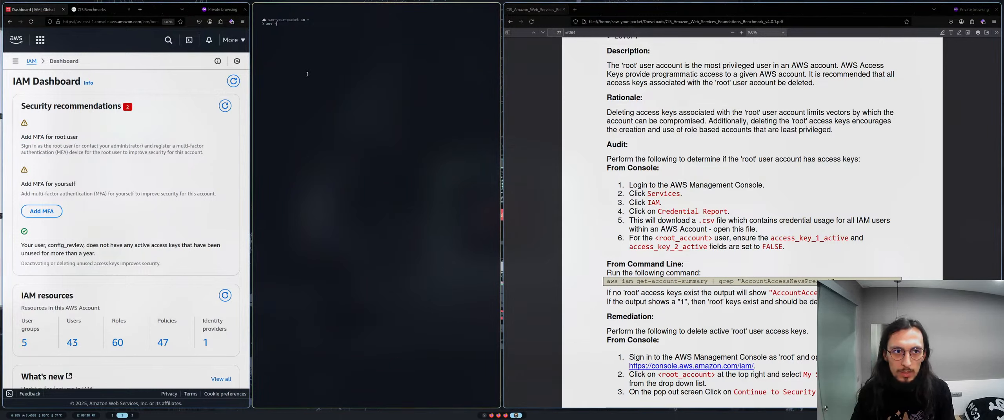
pyautogui.write('-profi')
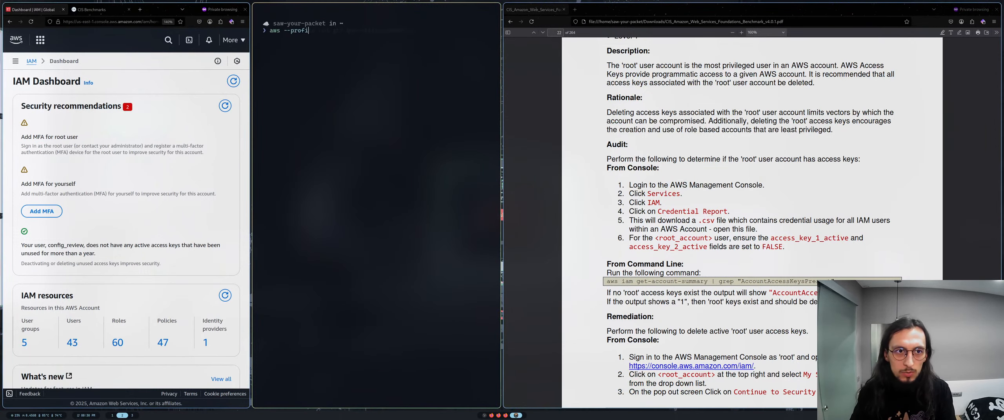
pyautogui.write('le ')
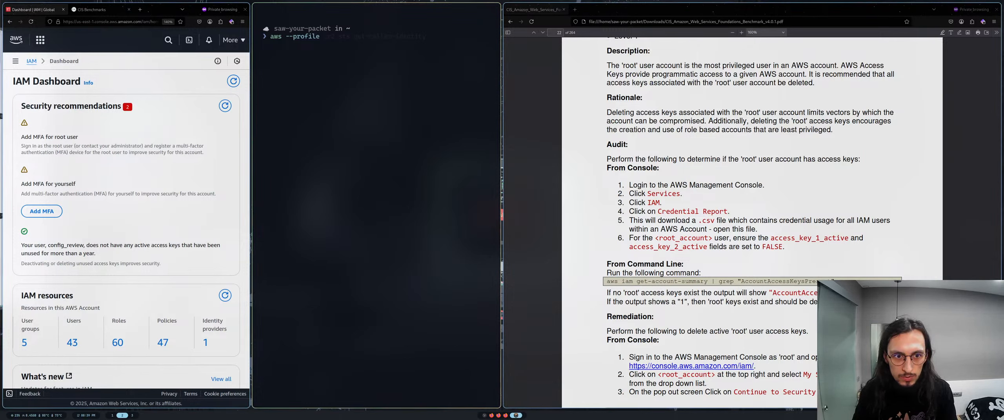
pyautogui.write('cr ')
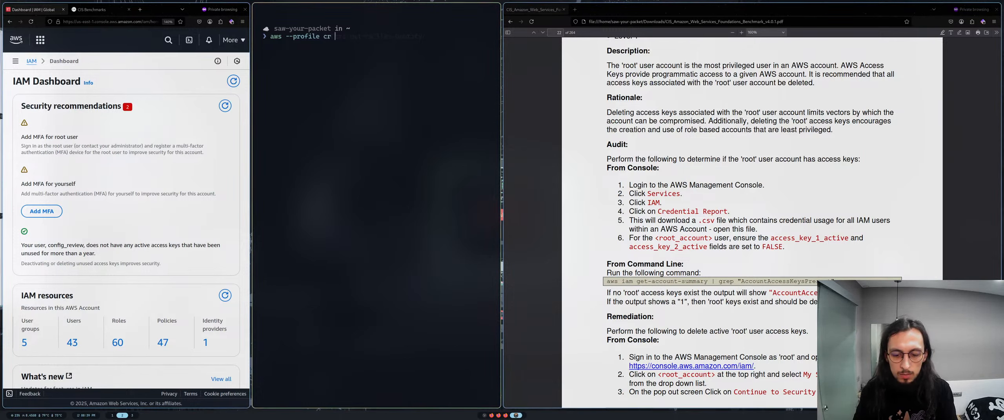
pyautogui.write('sts get')
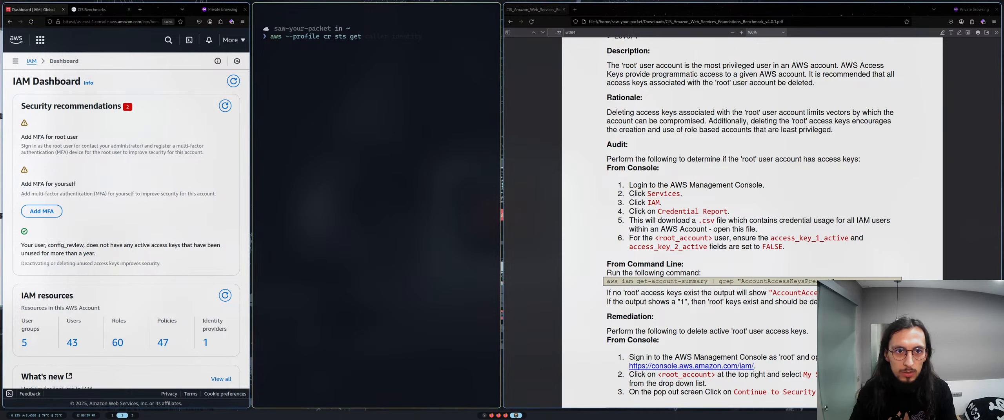
pyautogui.press('Right')
pyautogui.press('Return')
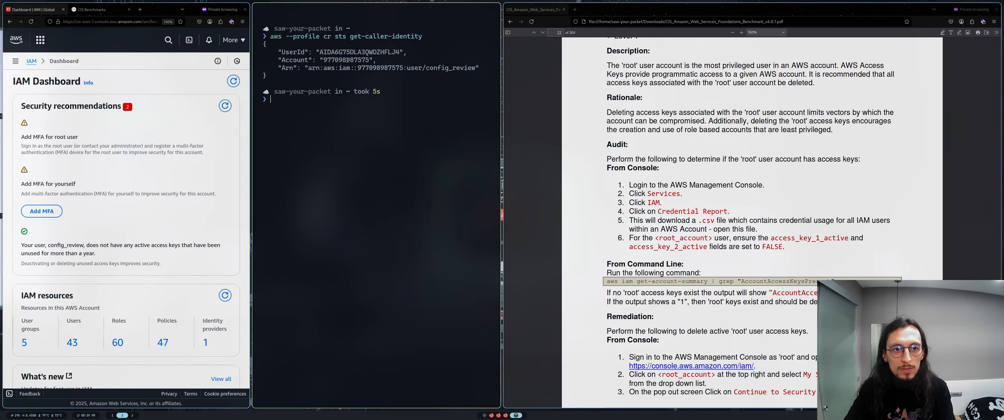
pyautogui.moveTo(333, 68); pyautogui.dragTo(468, 63)
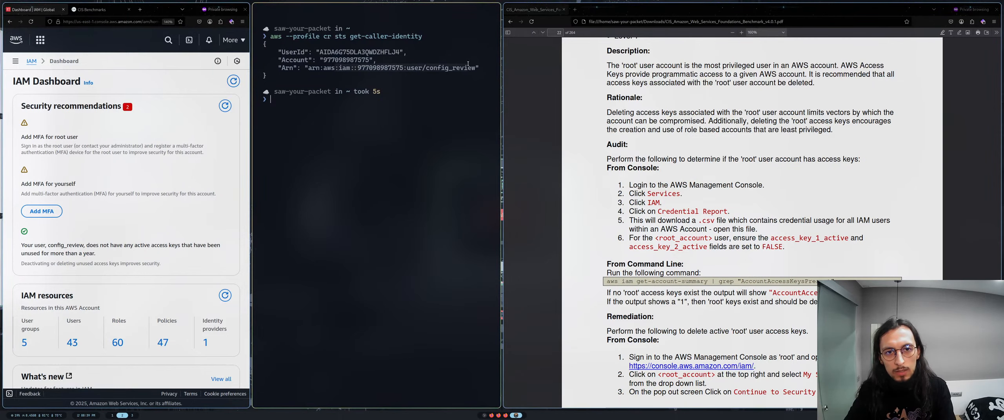
pyautogui.click(434, 109)
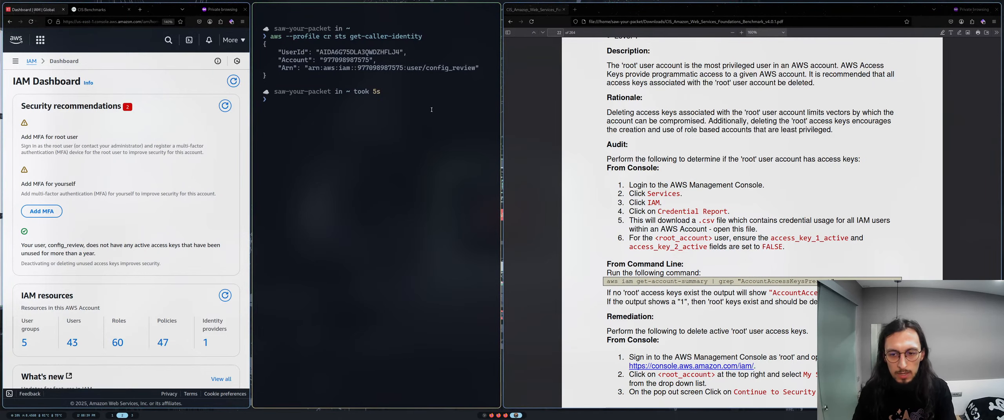
# Run the get-account-summary grep for AccountAccessKeysPresent with --profile cr and compare its 0 against the benchmark
pyautogui.write('aws iam get-account-summary | grep "AccountAccessKeysPresent"')
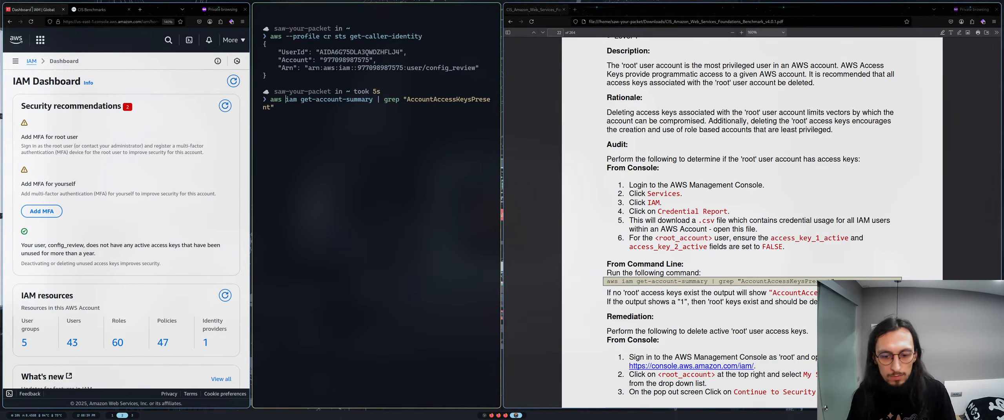
pyautogui.write('--profile ')
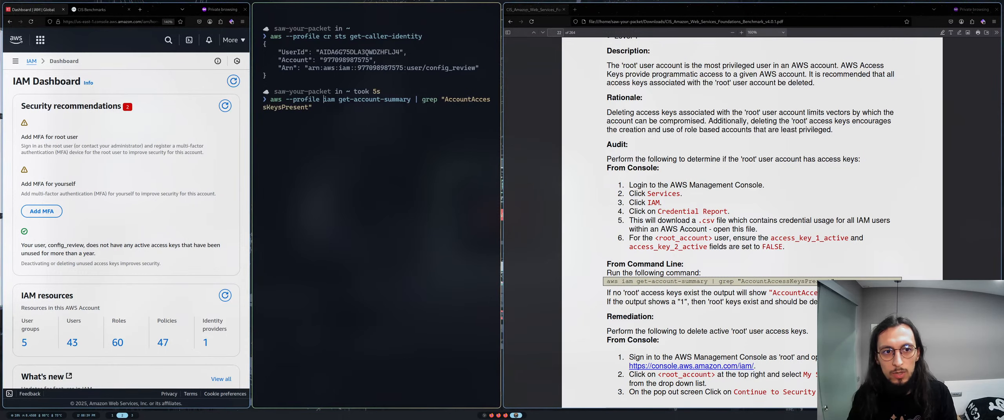
pyautogui.write('cr')
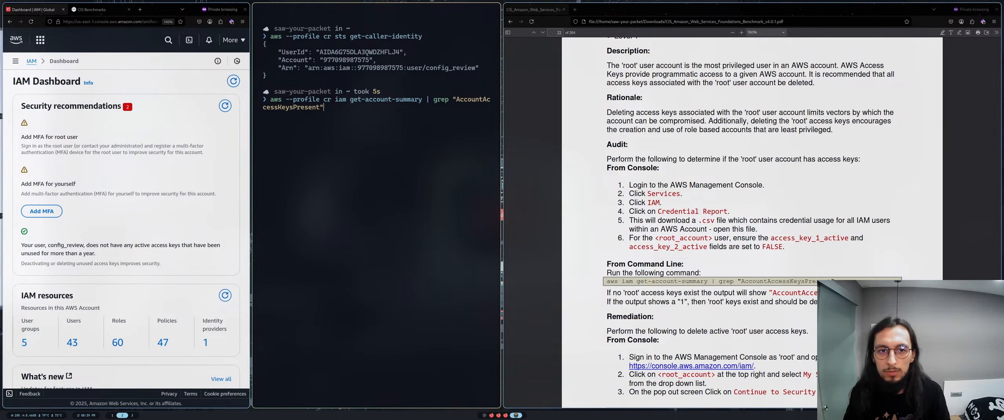
pyautogui.press('Return')
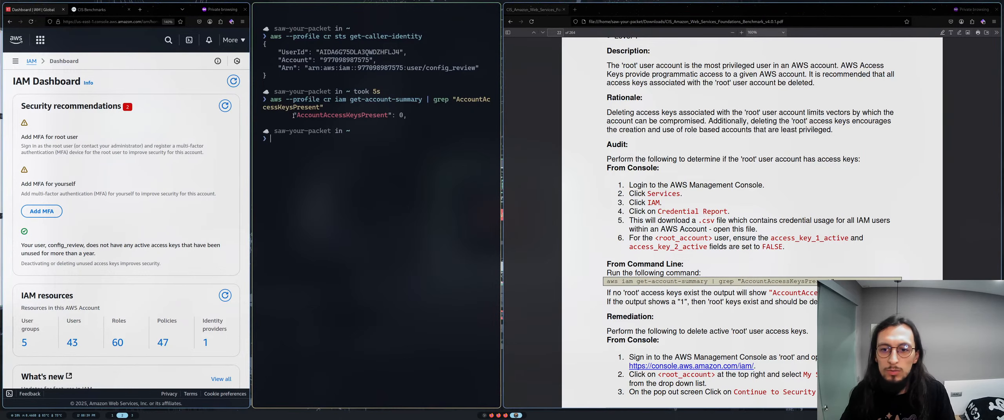
pyautogui.moveTo(293, 115); pyautogui.dragTo(402, 115)
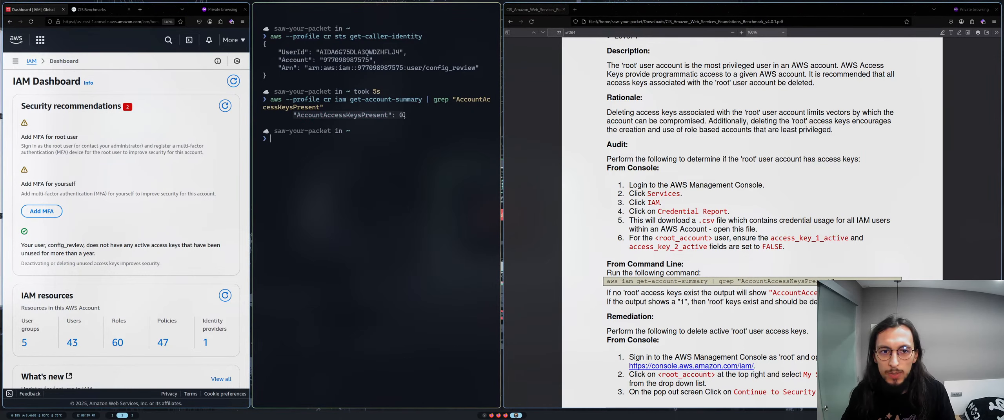
pyautogui.click(403, 115)
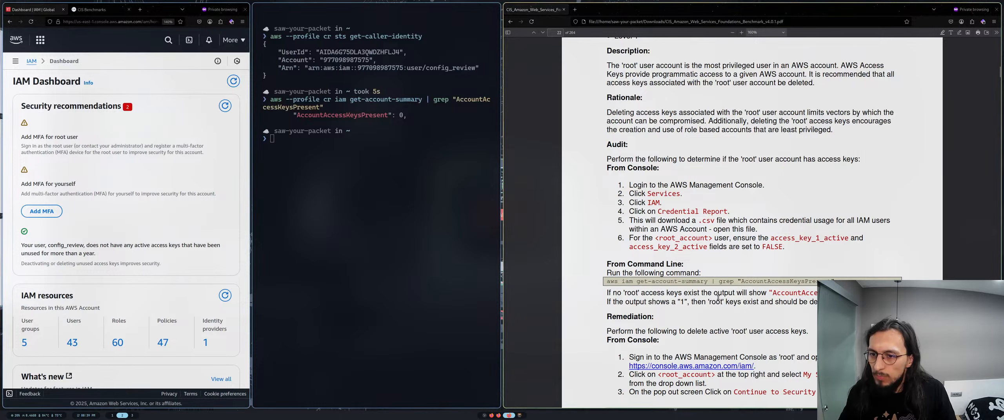
pyautogui.moveTo(717, 293); pyautogui.dragTo(847, 293)
pyautogui.click(847, 293)
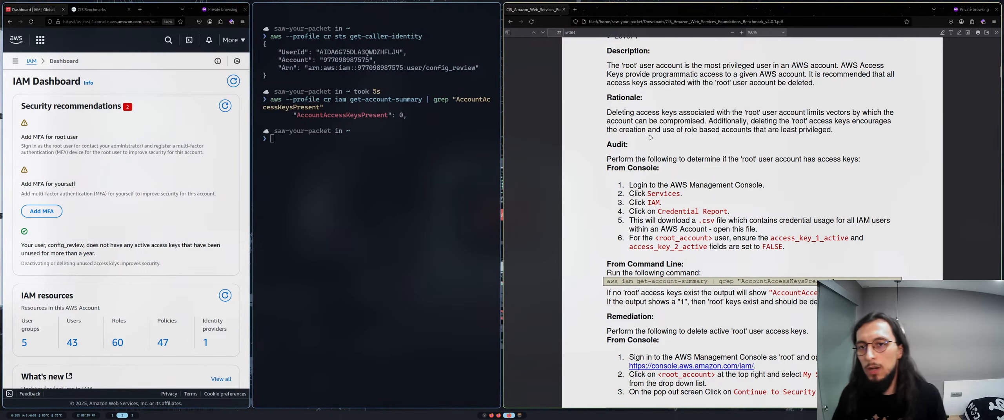
# Scroll to section 1.5, Ensure MFA is enabled for the 'root' user account, and highlight its heading
pyautogui.scroll(-10, 711, 124)
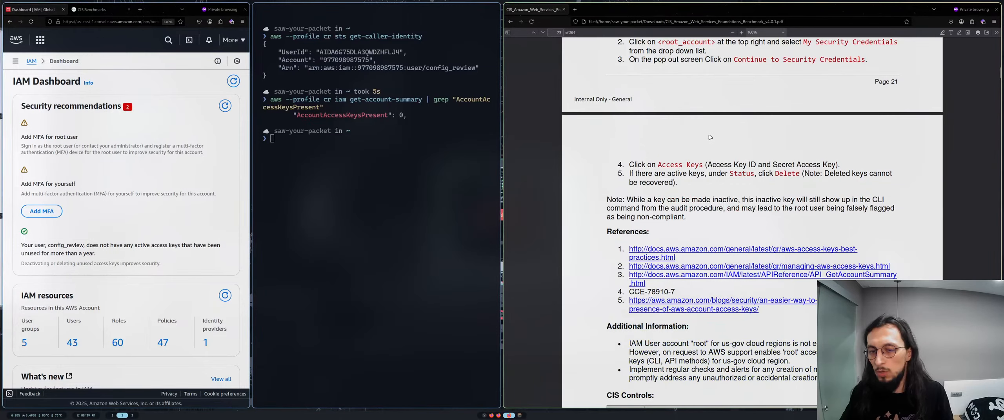
pyautogui.scroll(-3, 710, 138)
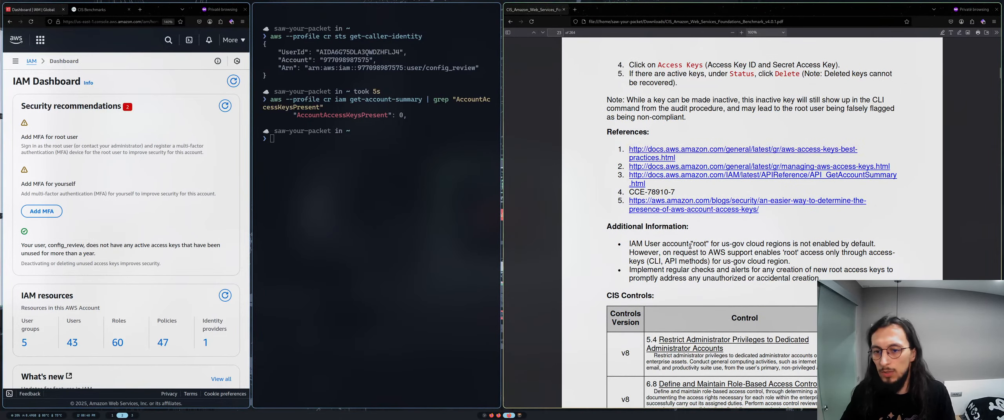
pyautogui.scroll(-4, 705, 209)
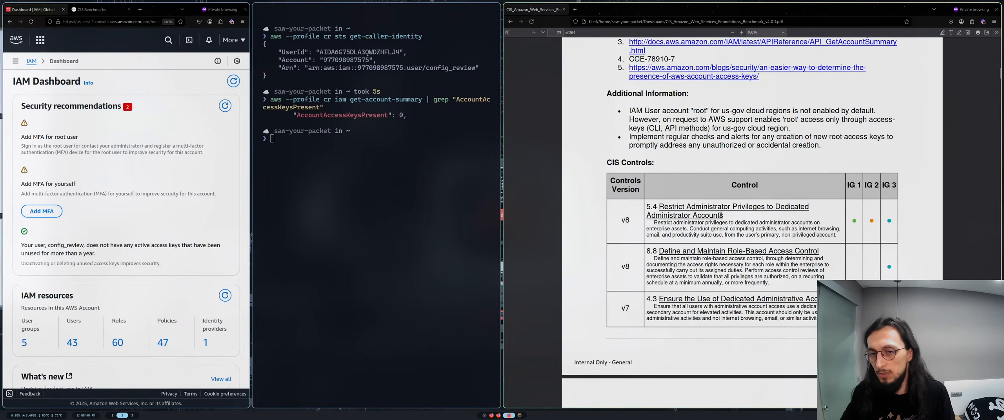
pyautogui.scroll(-3, 721, 214)
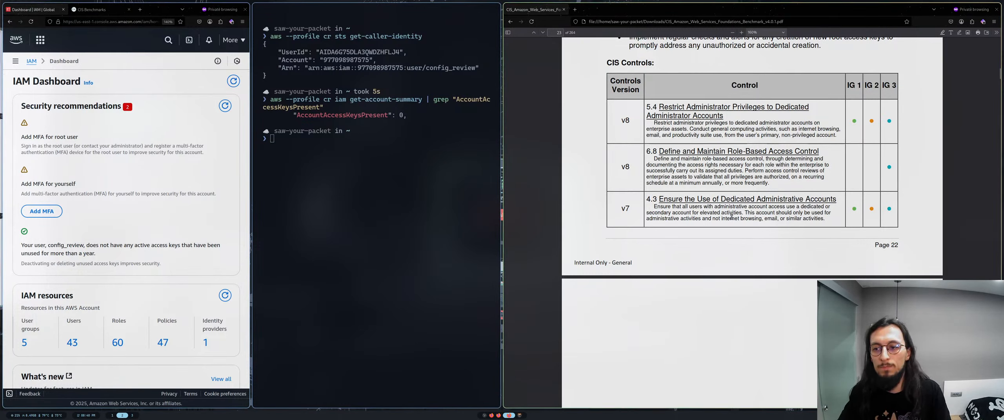
pyautogui.scroll(-5, 731, 216)
pyautogui.scroll(-4, 732, 220)
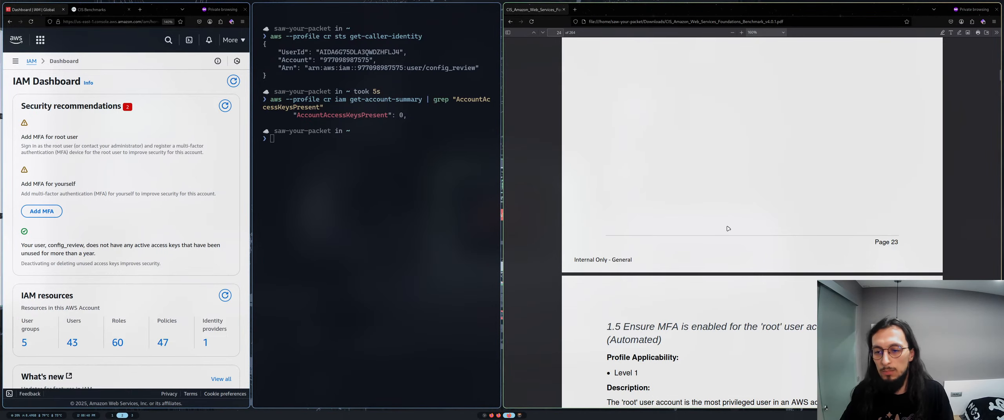
pyautogui.scroll(-3, 728, 229)
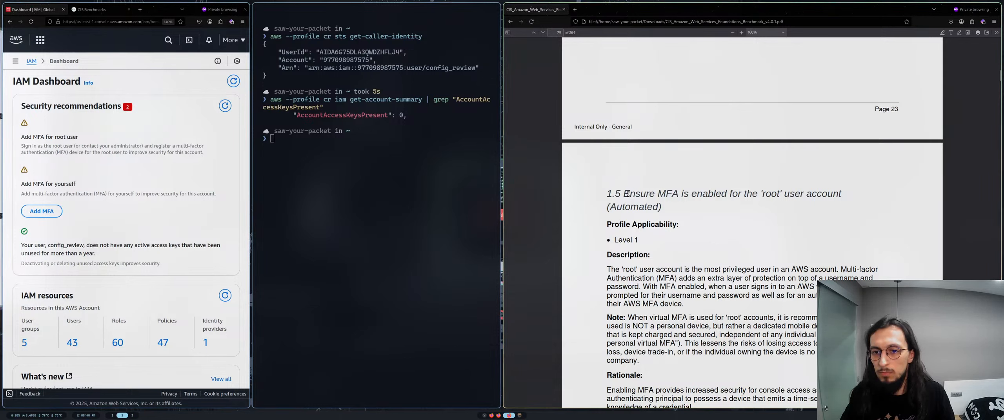
pyautogui.moveTo(627, 193); pyautogui.dragTo(849, 191)
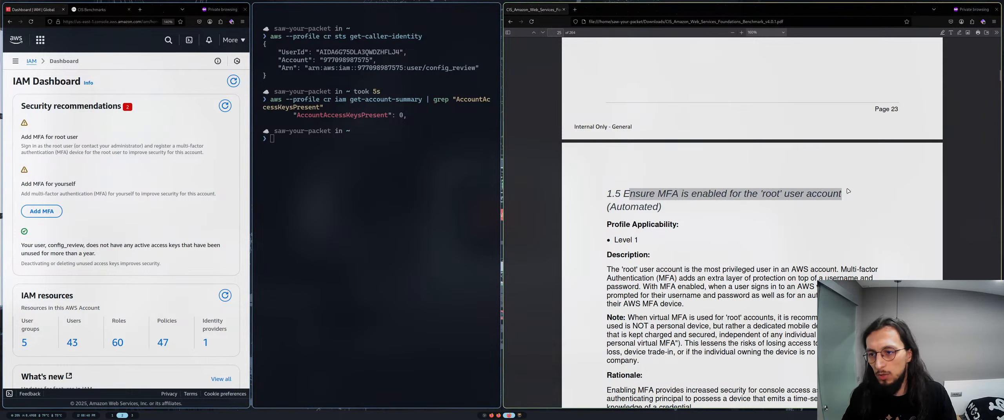
# Select the From Command Line AccountMFAEnabled audit command, dismissing the developer tools panel
pyautogui.scroll(-3, 785, 194)
pyautogui.scroll(-3, 742, 181)
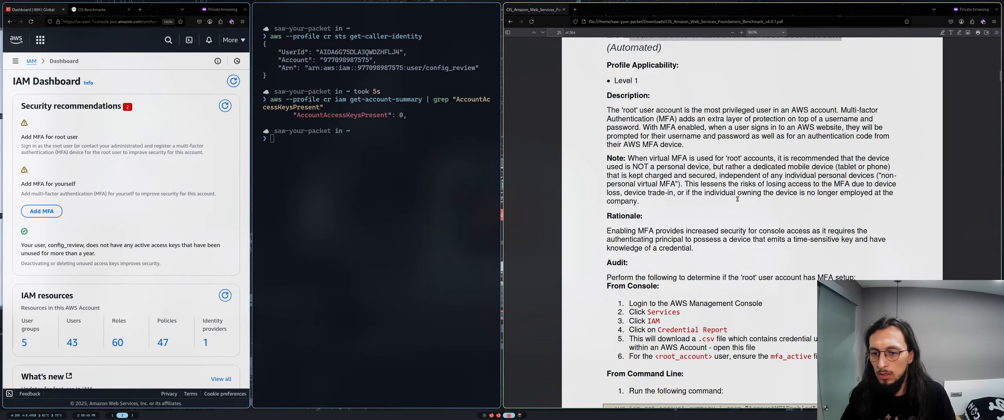
pyautogui.moveTo(619, 183); pyautogui.dragTo(657, 183)
pyautogui.moveTo(632, 267); pyautogui.dragTo(683, 268)
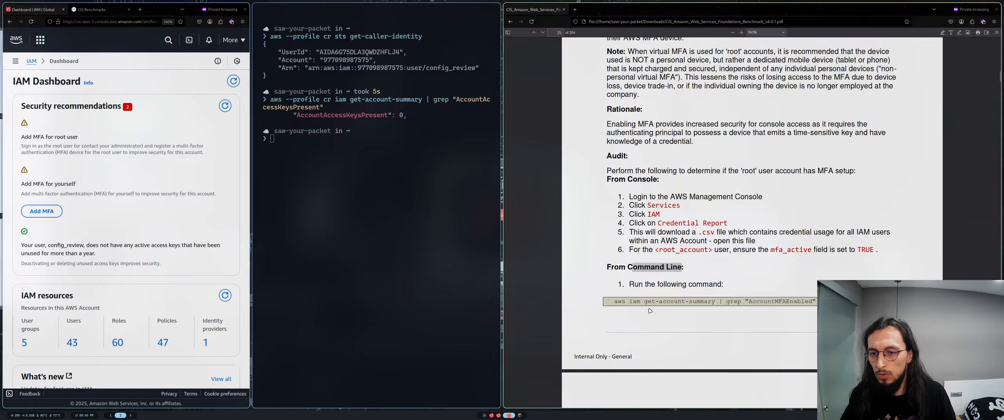
pyautogui.moveTo(615, 301); pyautogui.dragTo(821, 302)
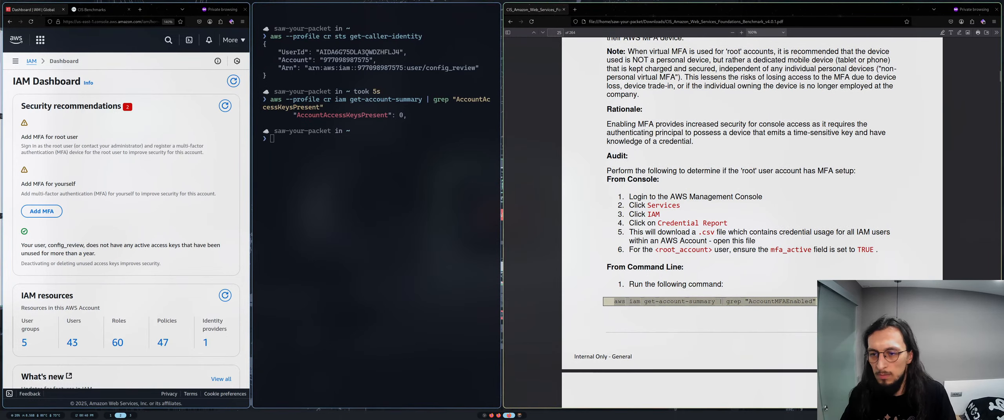
pyautogui.hotkey('ctrl', 'shift', 'c')
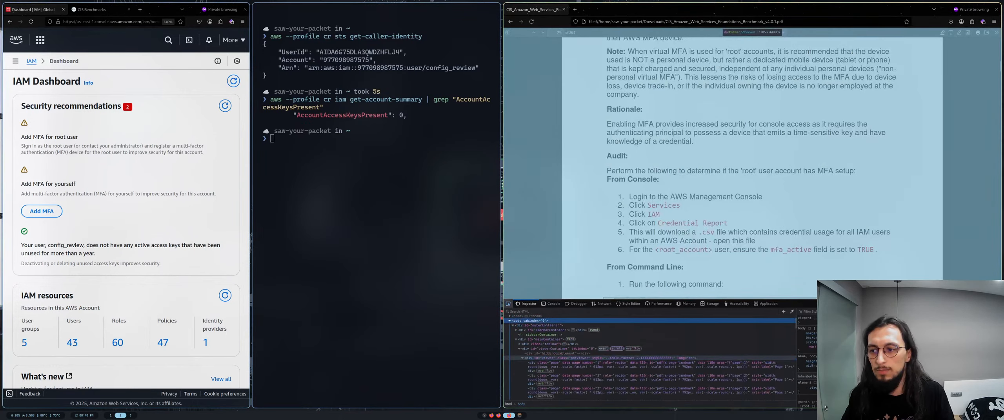
pyautogui.click(997, 304)
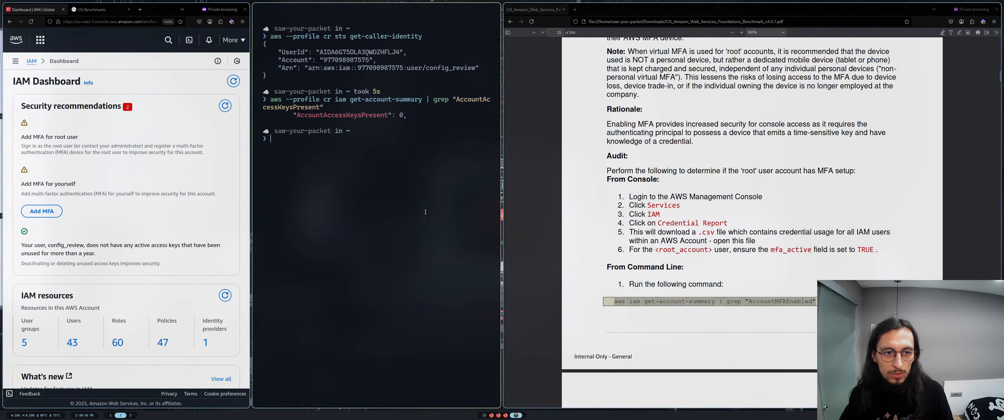
# Run the pasted AccountMFAEnabled check with --profile cr, which returns 0
pyautogui.hotkey('ctrl', 'shift', 'v')
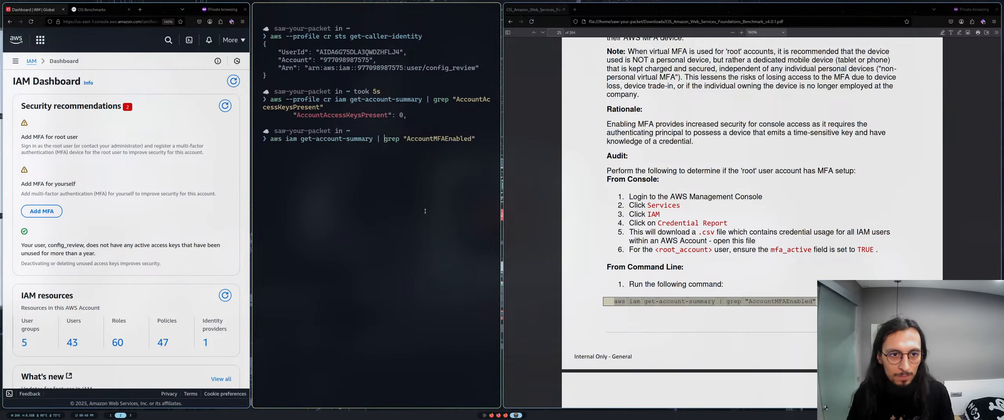
pyautogui.hotkey('ctrl', 'Left')
pyautogui.write('--profile cr')
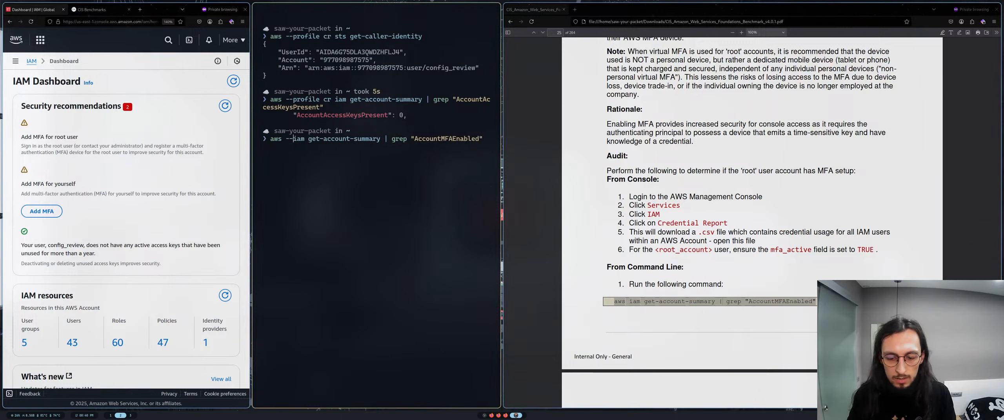
pyautogui.press('Return')
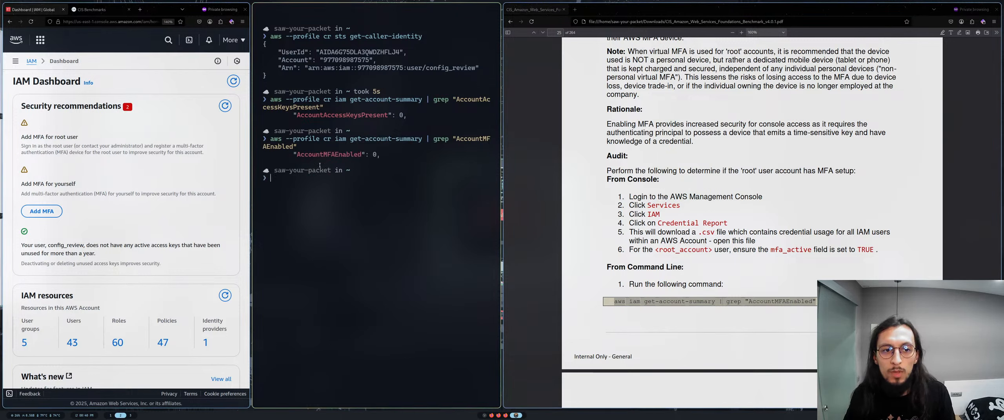
pyautogui.click(378, 156)
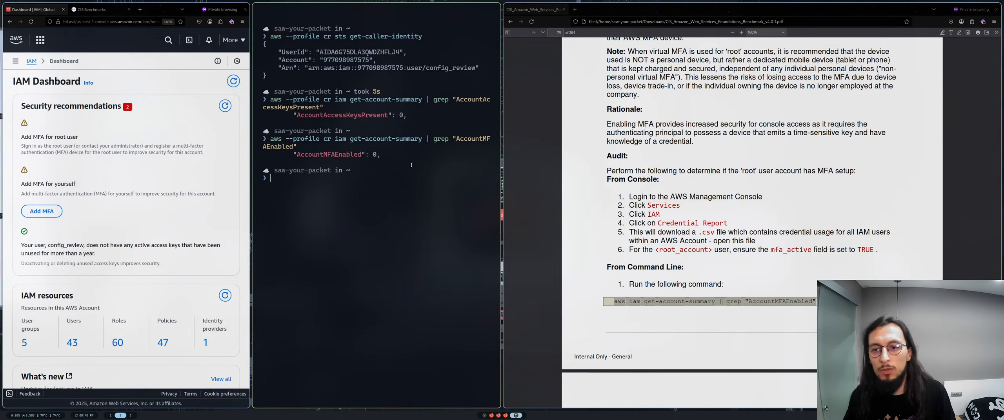
pyautogui.click(723, 210)
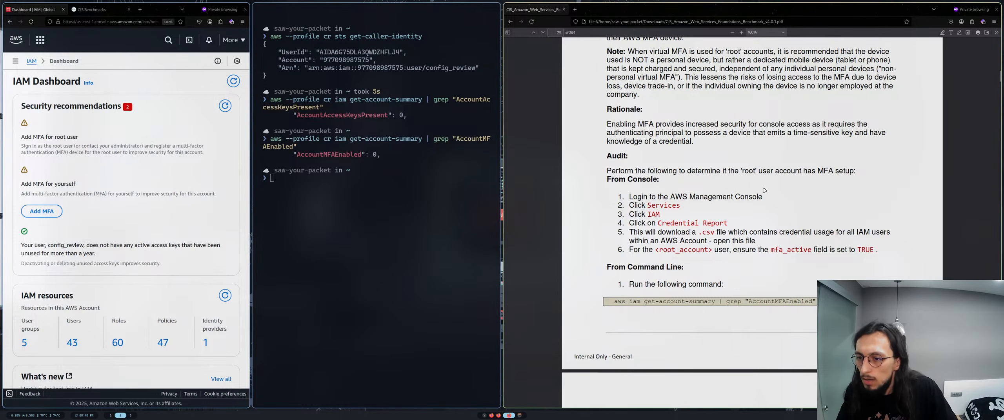
# Note the expected AccountMFAEnabled value of 1, read 1.5's description, and scroll on to its References
pyautogui.scroll(-3, 765, 193)
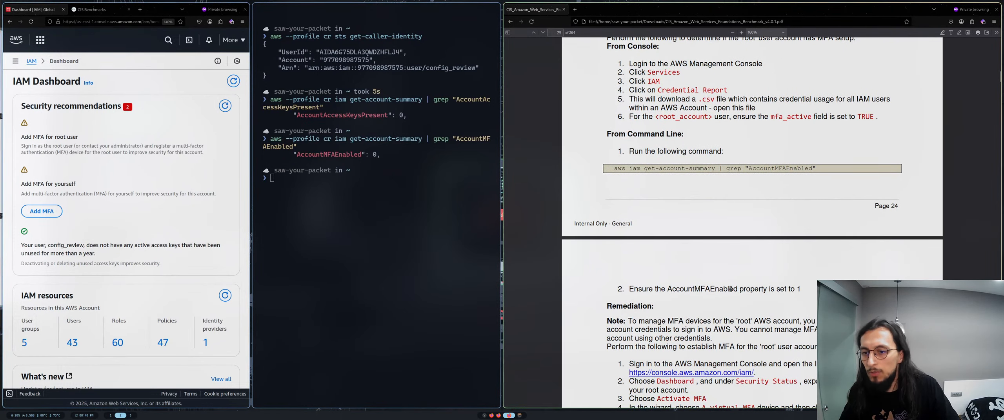
pyautogui.doubleClick(798, 290)
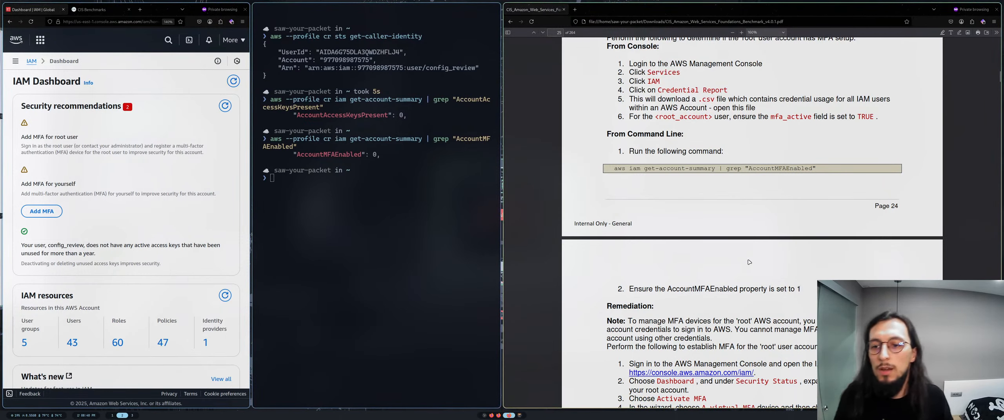
pyautogui.scroll(6, 747, 251)
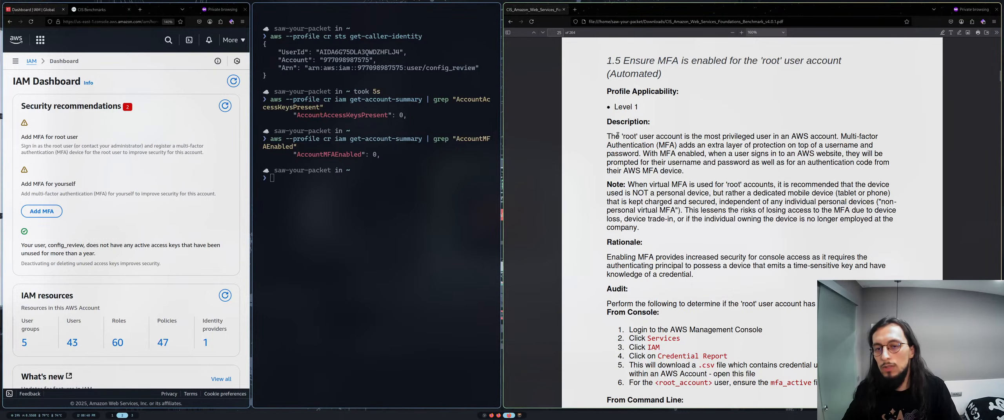
pyautogui.moveTo(608, 136); pyautogui.dragTo(685, 172)
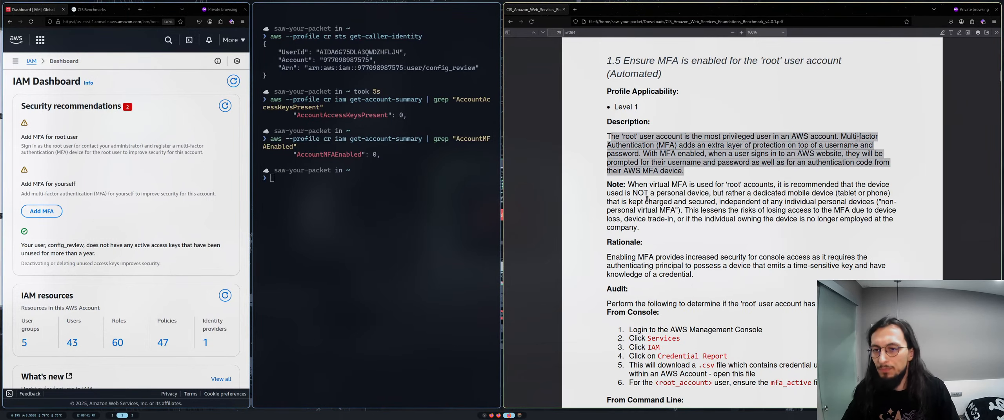
pyautogui.moveTo(607, 257); pyautogui.dragTo(693, 274)
pyautogui.scroll(-7, 683, 271)
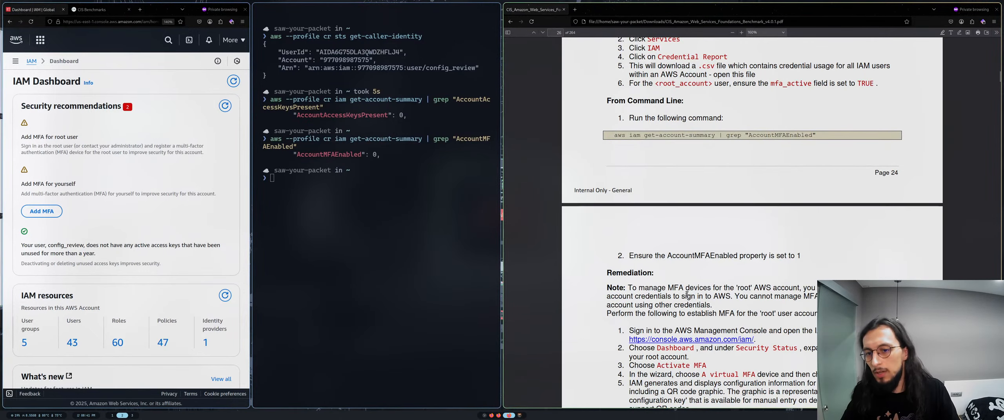
pyautogui.scroll(-7, 683, 270)
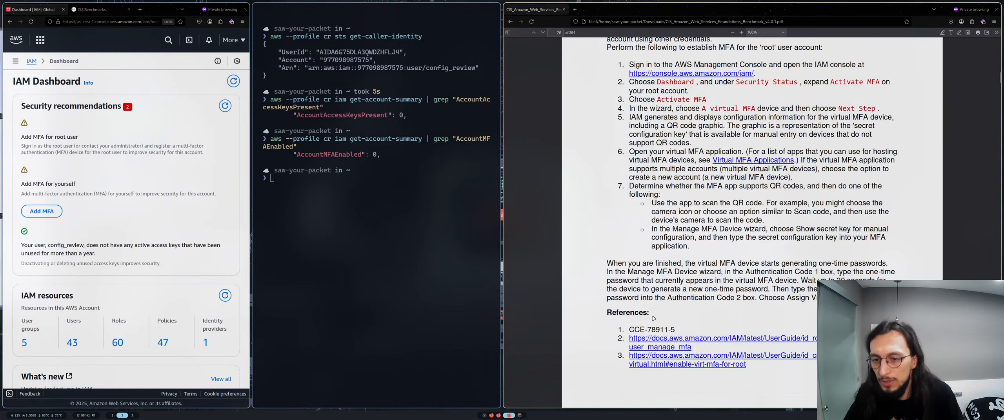
pyautogui.scroll(-5, 654, 318)
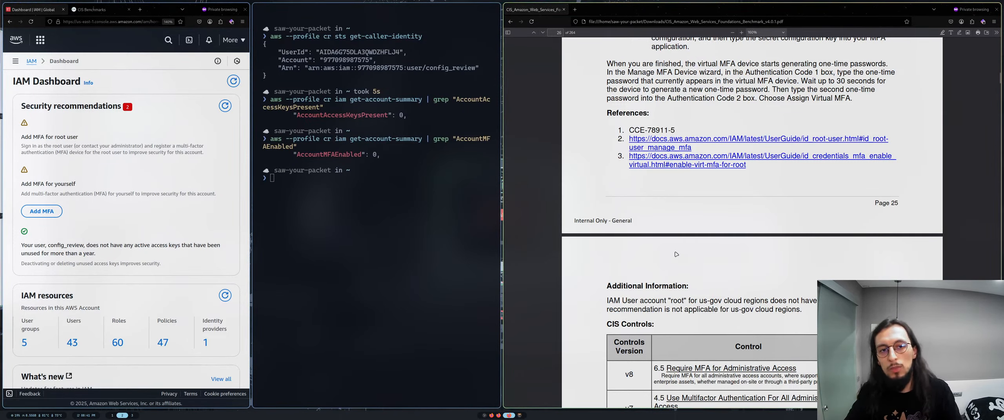
pyautogui.click(397, 231)
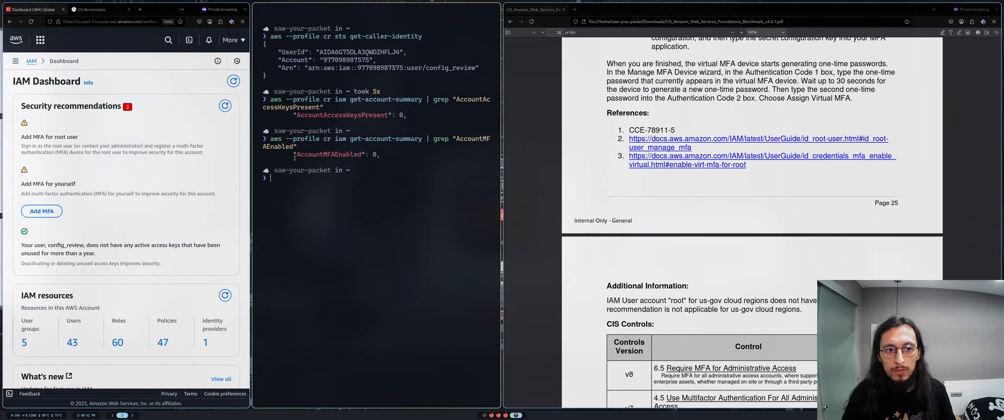
pyautogui.moveTo(294, 158); pyautogui.dragTo(368, 159)
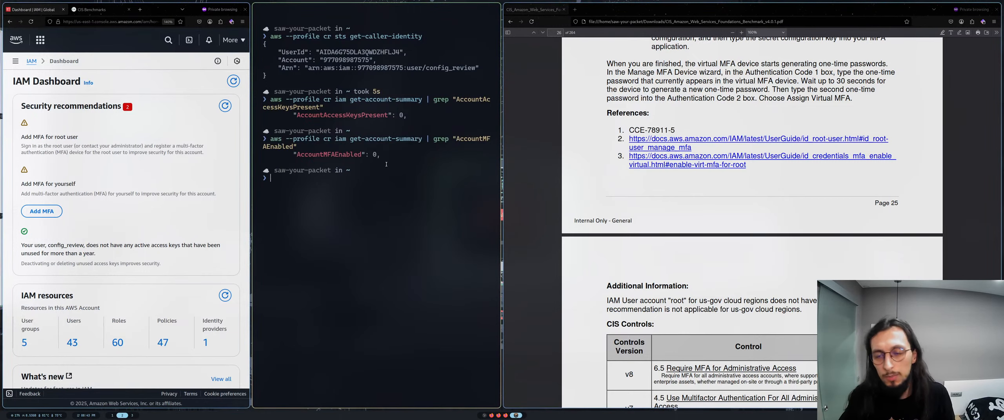
# Jump from section 1.6 to section 2.1.1 on page 75 and read its deny-HTTP audit and CLI steps
pyautogui.scroll(-10, 703, 240)
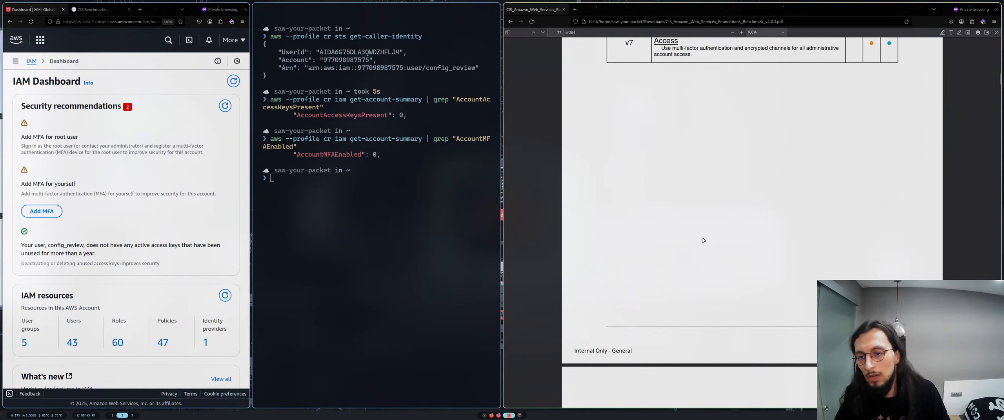
pyautogui.scroll(-5, 704, 240)
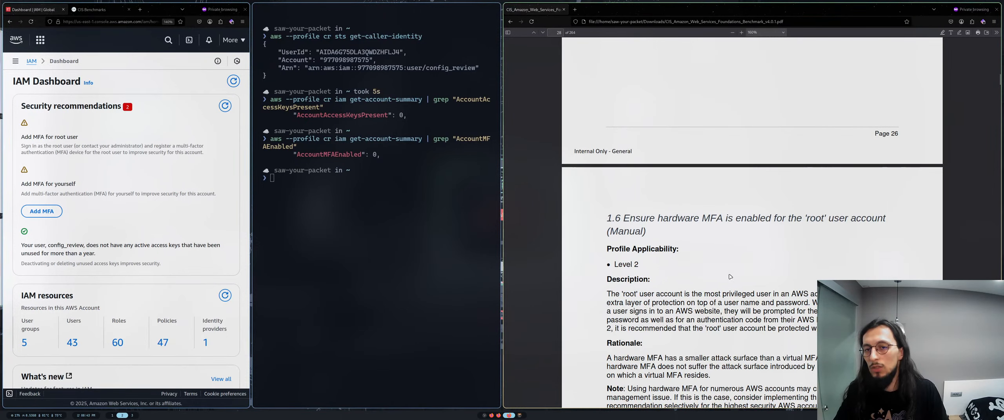
pyautogui.scroll(-4, 760, 299)
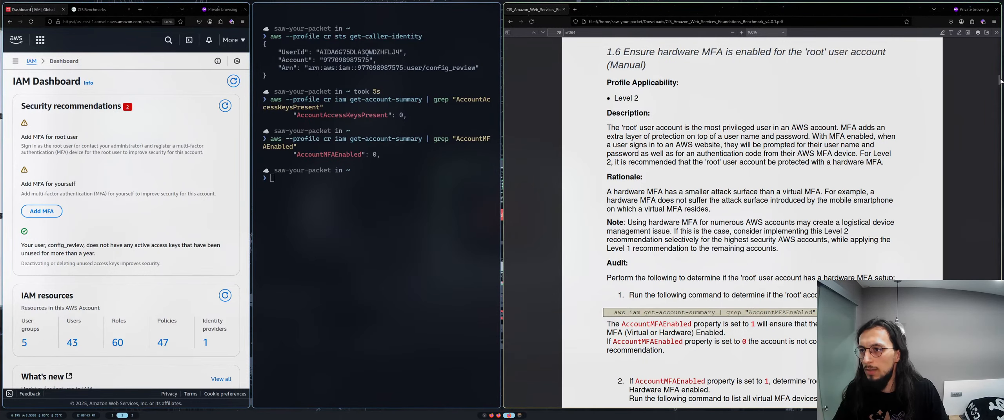
pyautogui.moveTo(1001, 81); pyautogui.dragTo(997, 153)
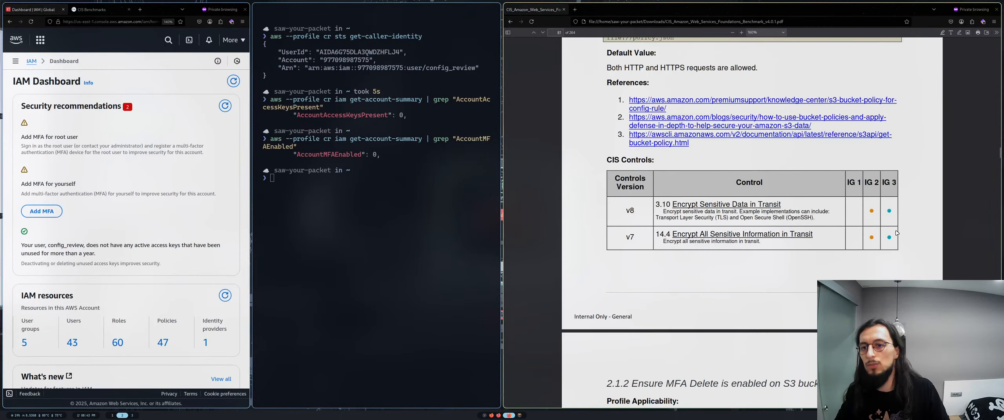
pyautogui.scroll(5, 901, 257)
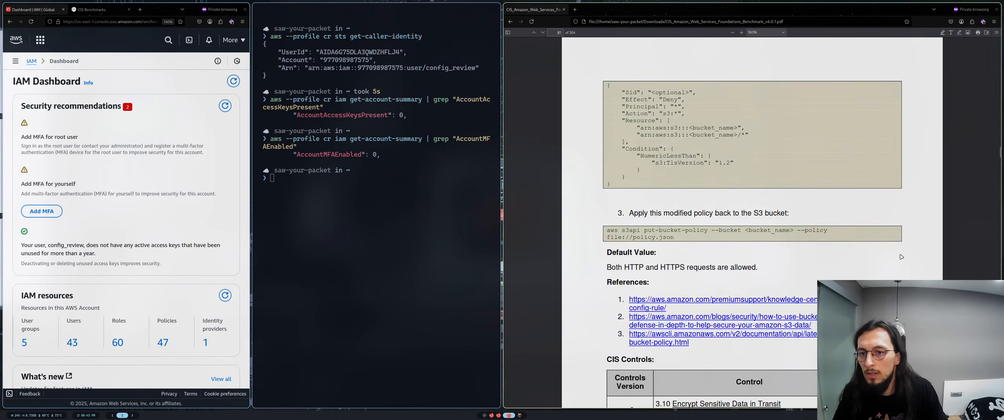
pyautogui.scroll(8, 901, 257)
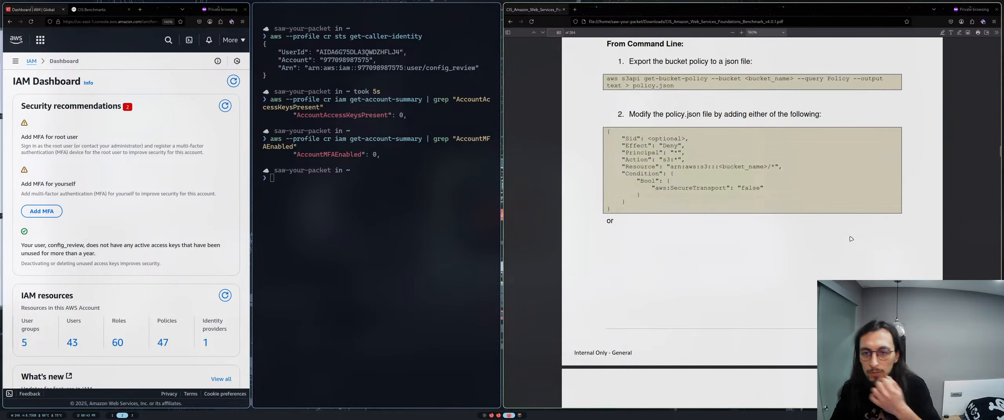
pyautogui.scroll(12, 851, 239)
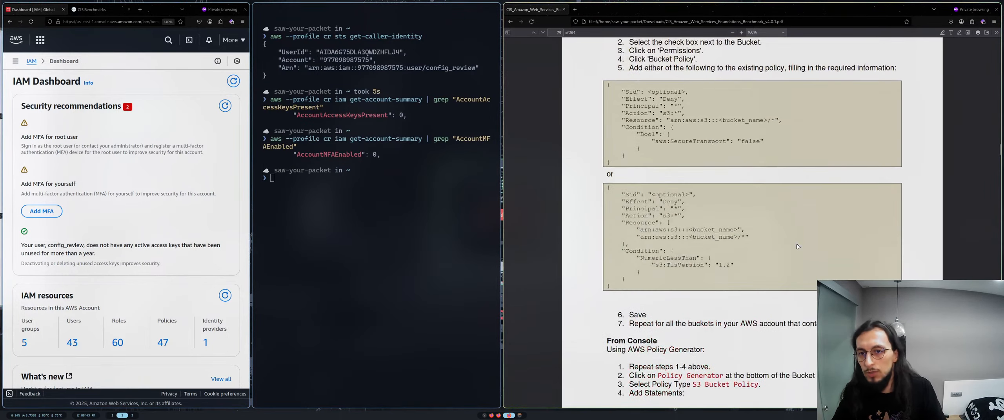
pyautogui.scroll(10, 798, 247)
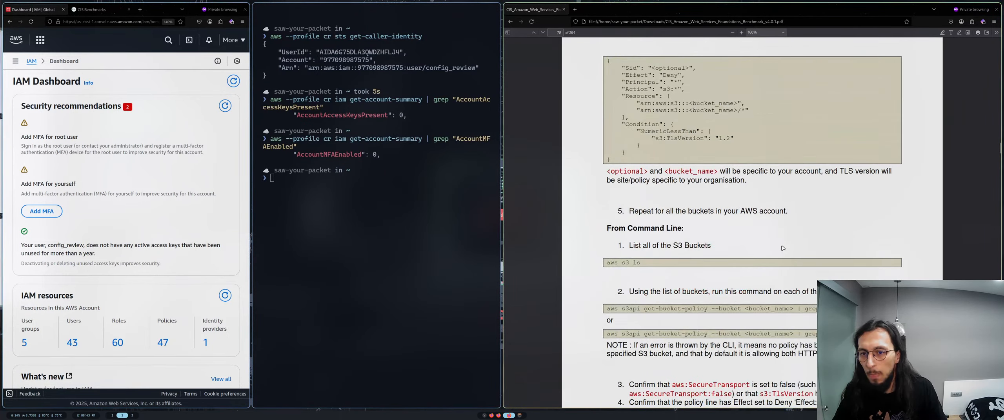
pyautogui.scroll(12, 782, 248)
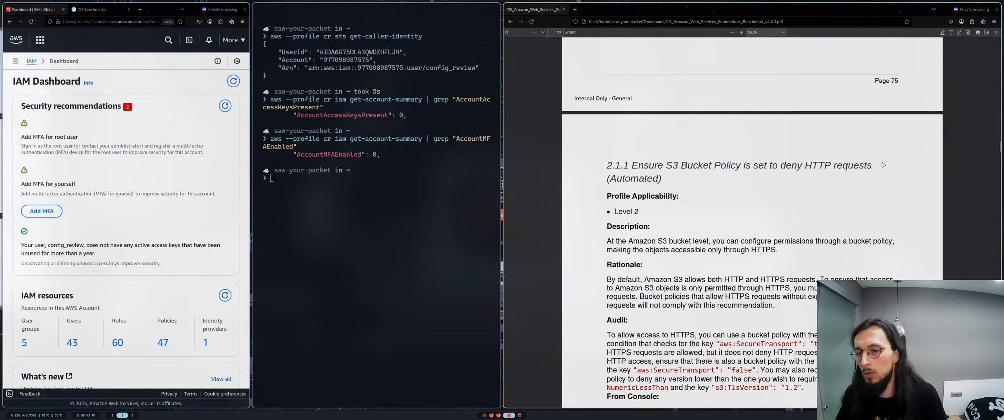
pyautogui.scroll(-6, 776, 191)
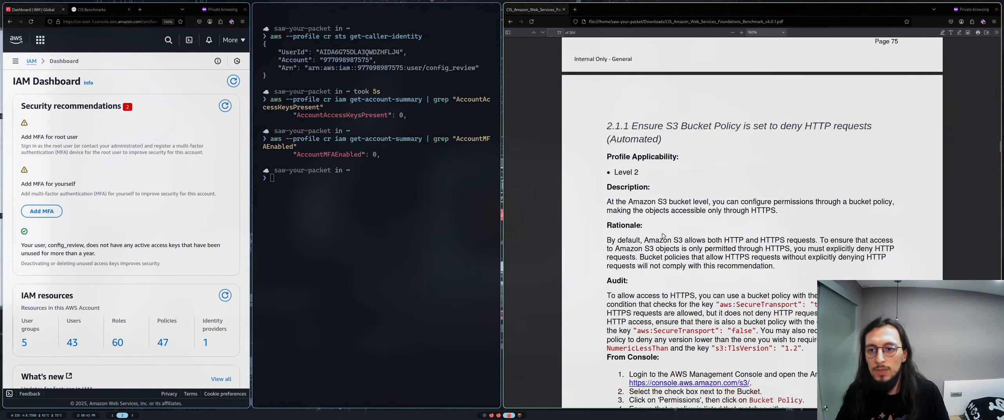
pyautogui.scroll(3, 629, 142)
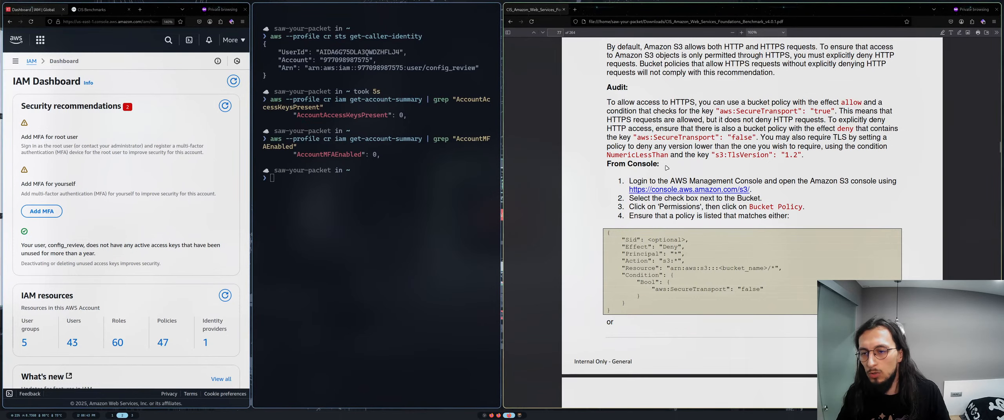
pyautogui.scroll(-12, 666, 167)
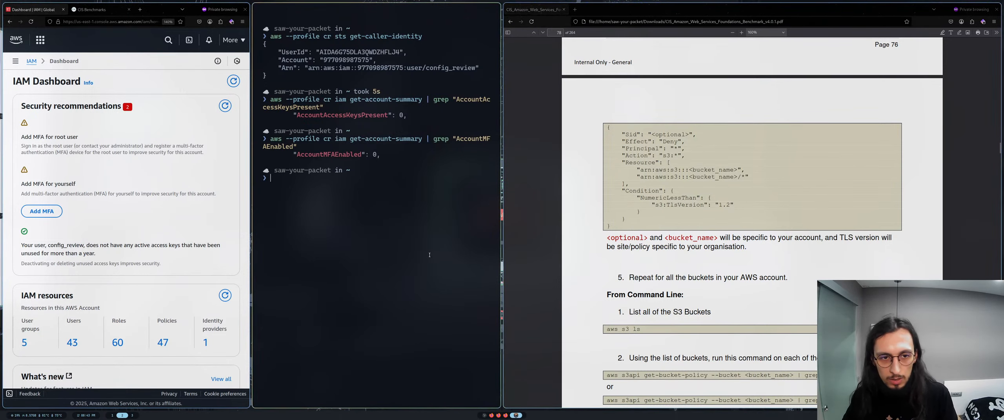
# Close the terminal and open Amazon S3 from the console search with 's3'
pyautogui.press('super+q')
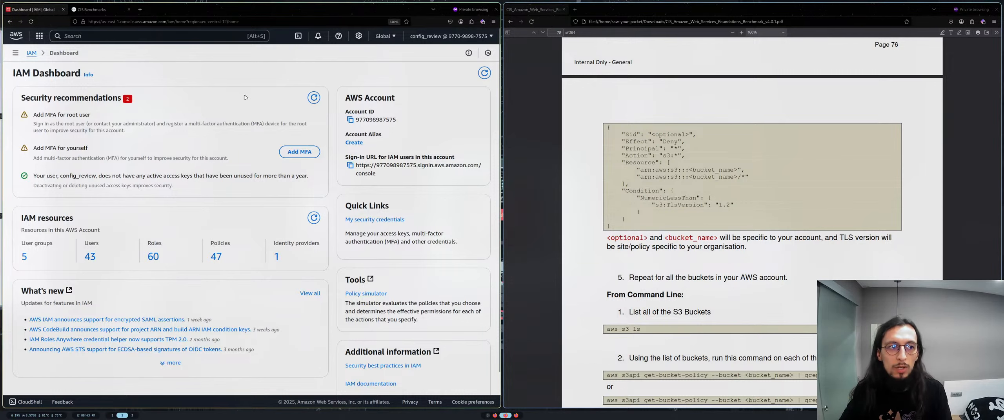
pyautogui.click(189, 39)
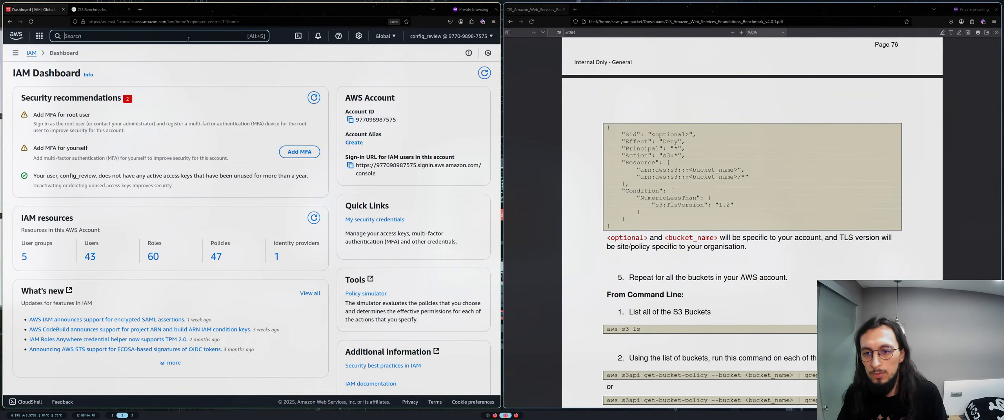
pyautogui.write('s3')
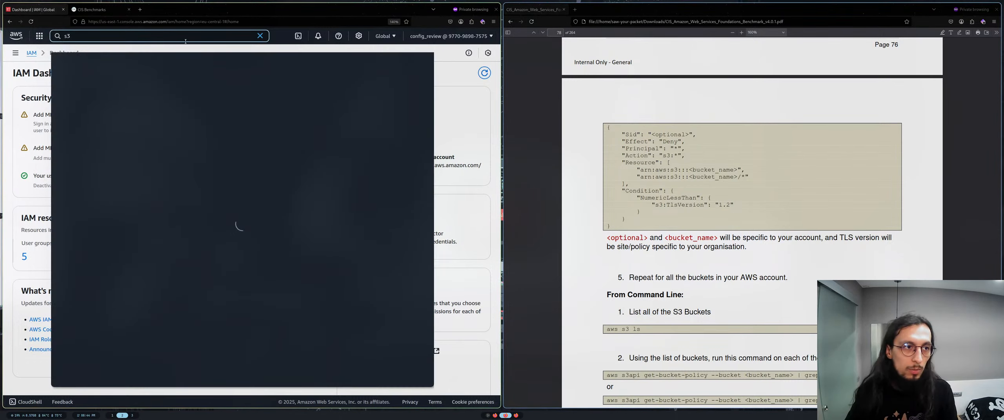
pyautogui.click(180, 89)
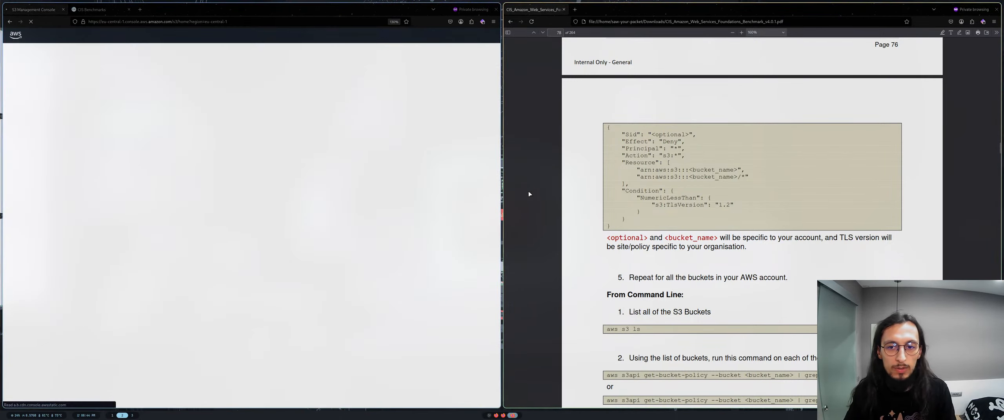
pyautogui.scroll(10, 657, 219)
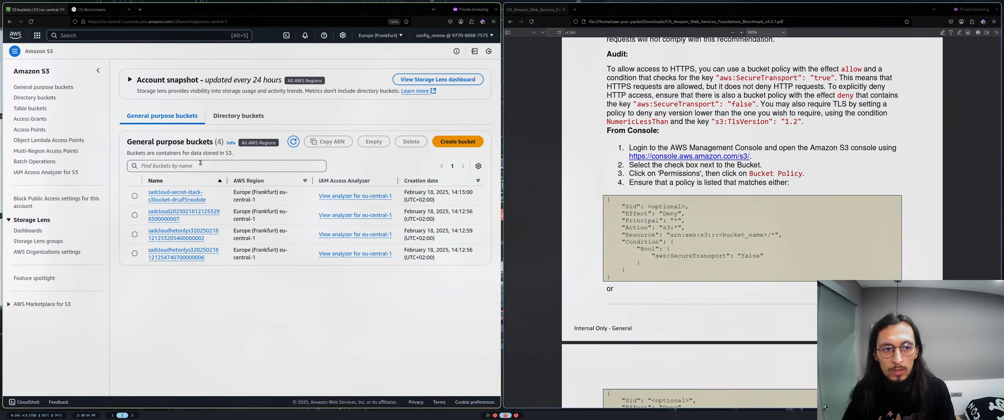
# Open all four S3 buckets in separate background tabs
pyautogui.middleClick(187, 195)
pyautogui.middleClick(184, 215)
pyautogui.middleClick(189, 235)
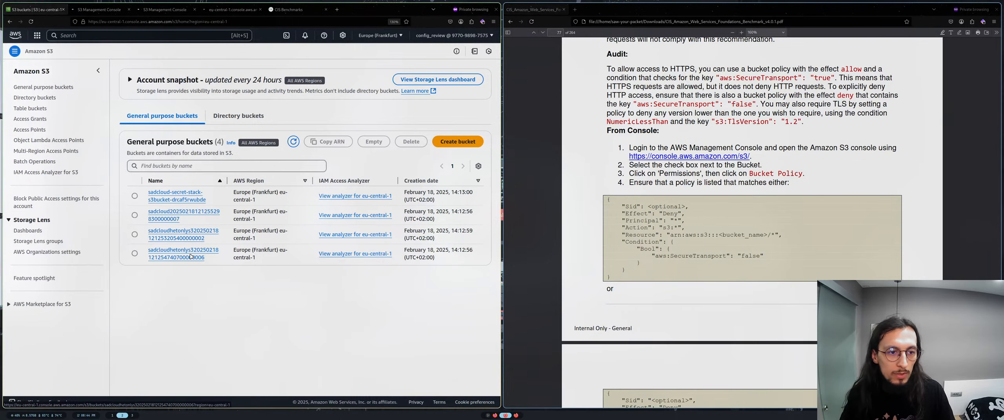
pyautogui.middleClick(193, 254)
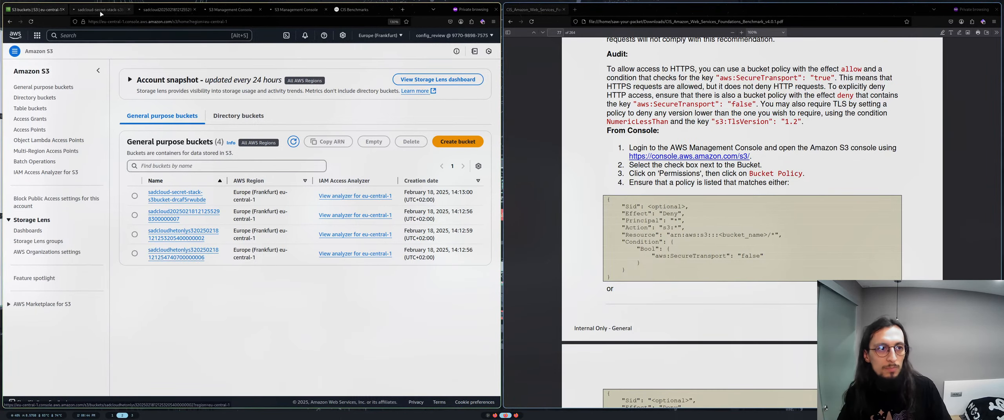
# Check sadcloud-secret-stack's Permissions and confirm its Bucket policy box is empty
pyautogui.hotkey('ctrl', 'Tab')
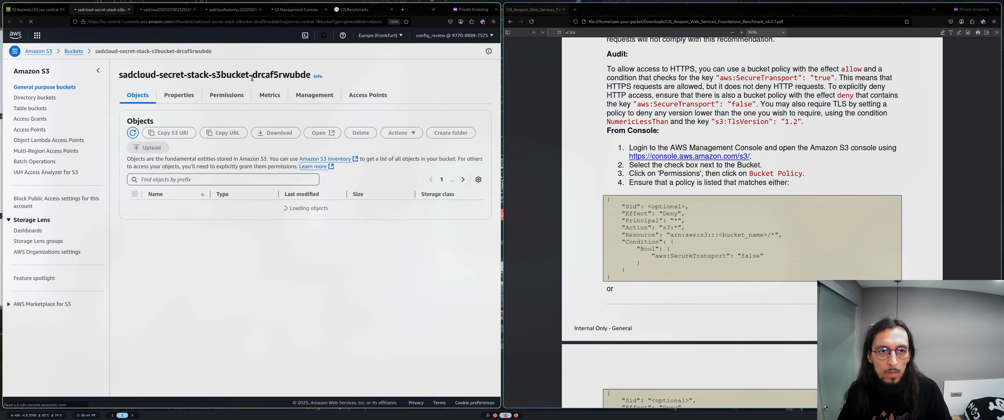
pyautogui.click(225, 99)
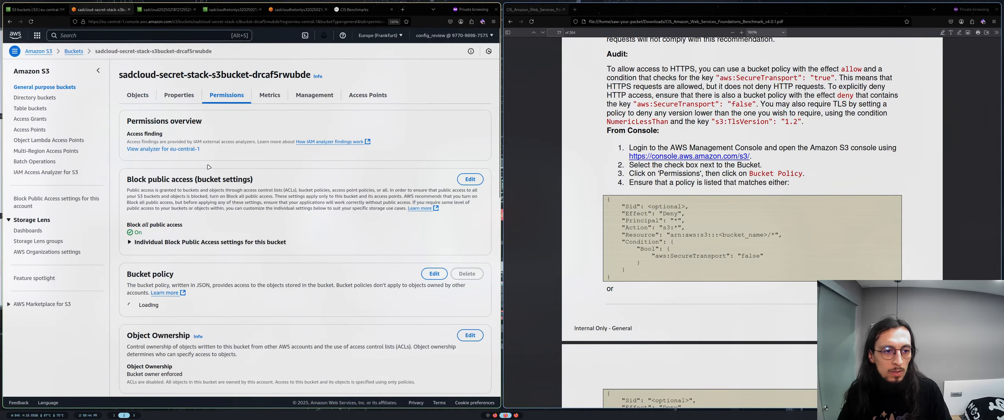
pyautogui.scroll(-3, 220, 165)
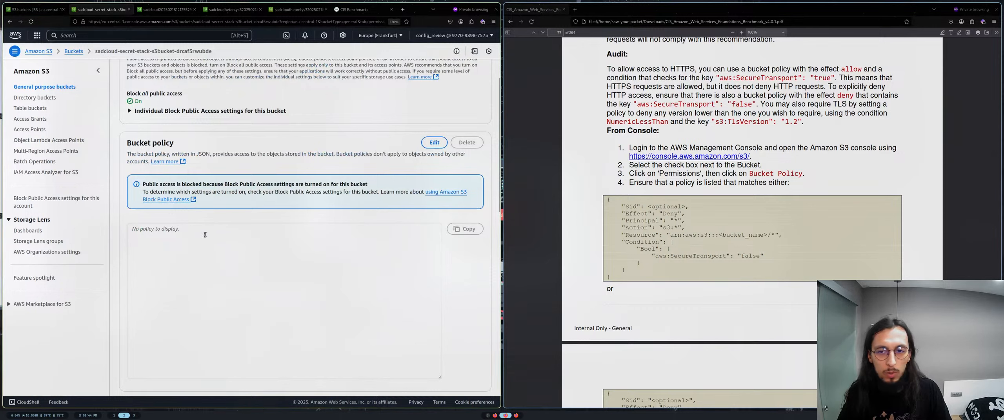
pyautogui.click(173, 229)
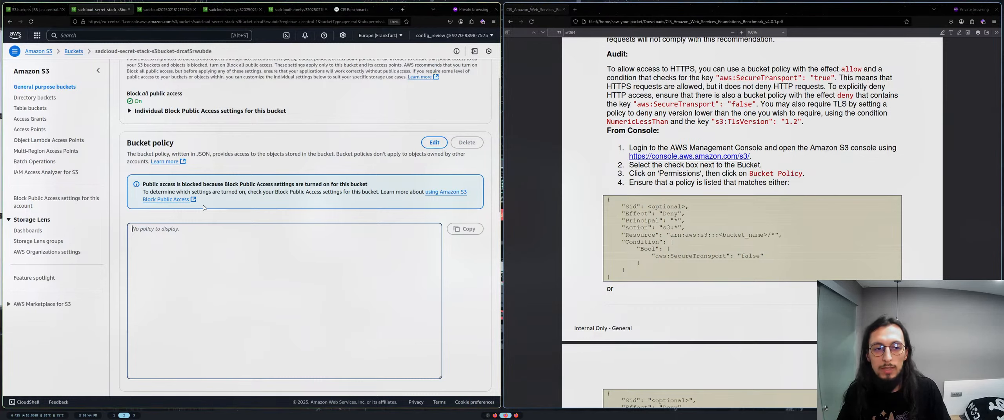
# Go to the next bucket's policy and highlight its Deny effect
pyautogui.click(164, 11)
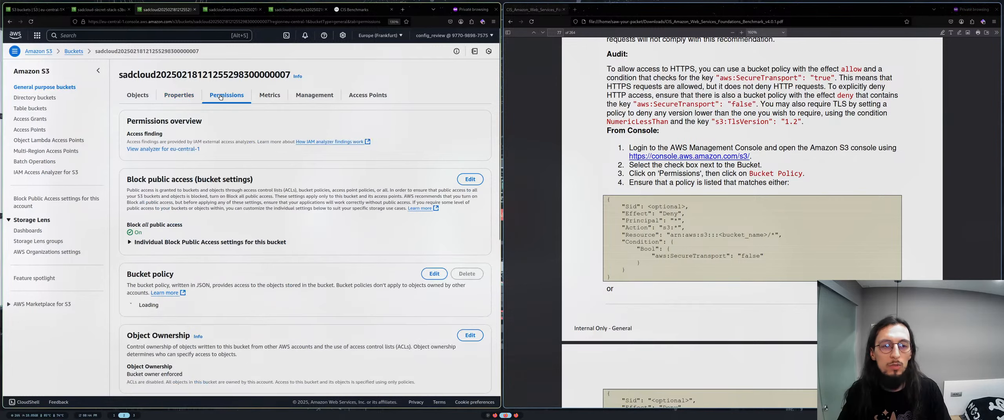
pyautogui.scroll(-3, 260, 261)
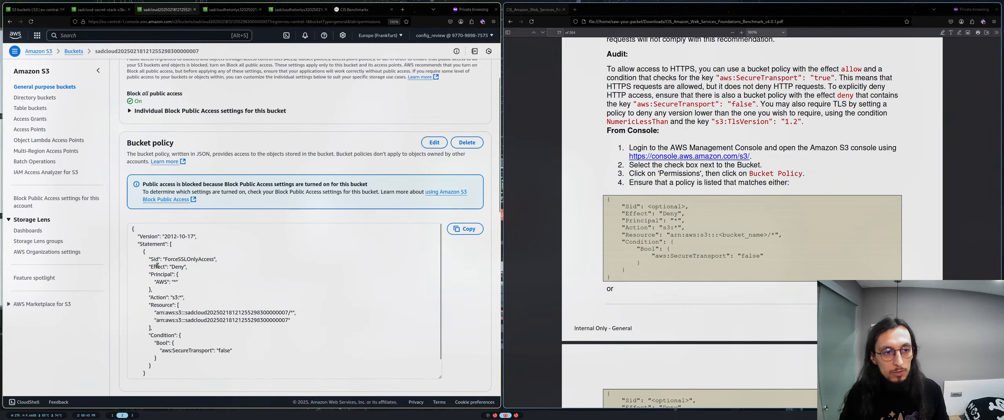
pyautogui.moveTo(137, 228); pyautogui.dragTo(146, 253)
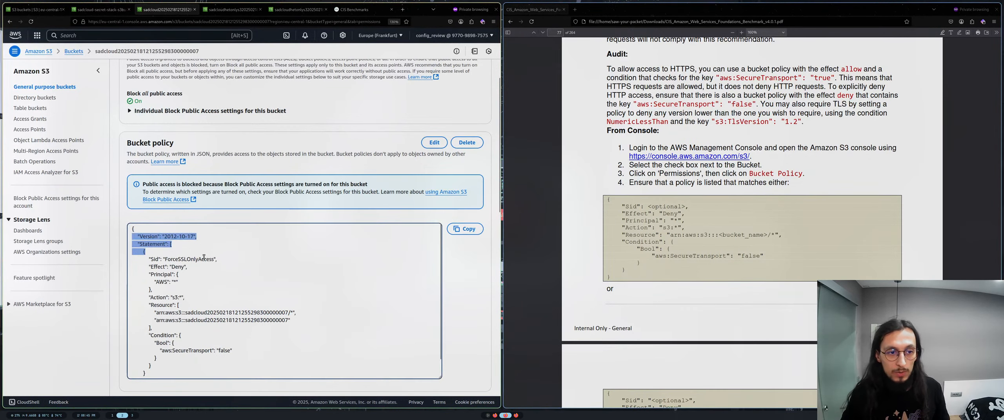
pyautogui.click(187, 267)
pyautogui.doubleClick(172, 267)
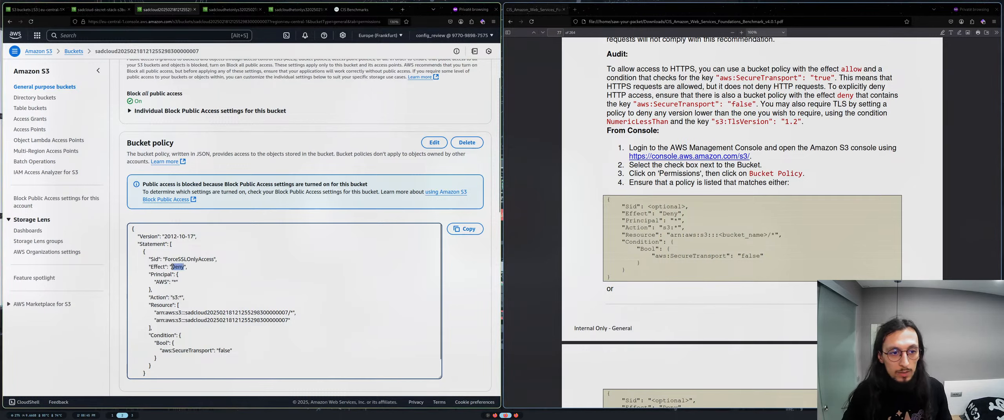
# Zoom the page in twice and highlight the wildcard AWS "*" principal and the s3:* action
pyautogui.moveTo(149, 282); pyautogui.dragTo(180, 282)
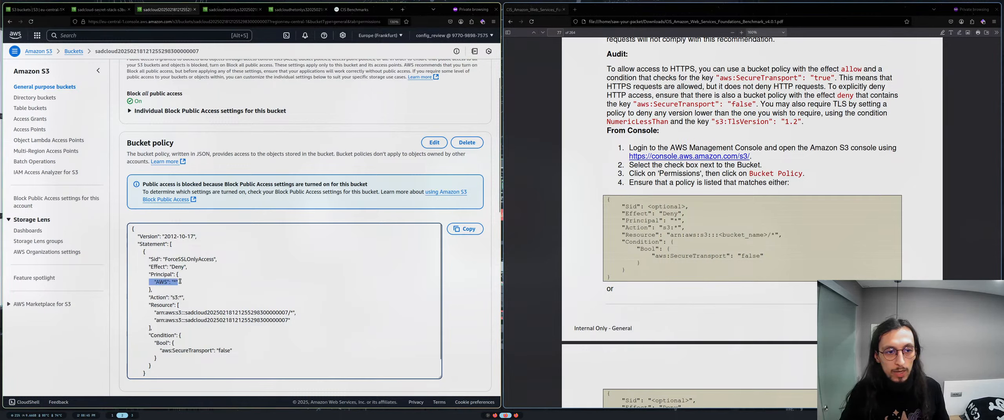
pyautogui.click(190, 282)
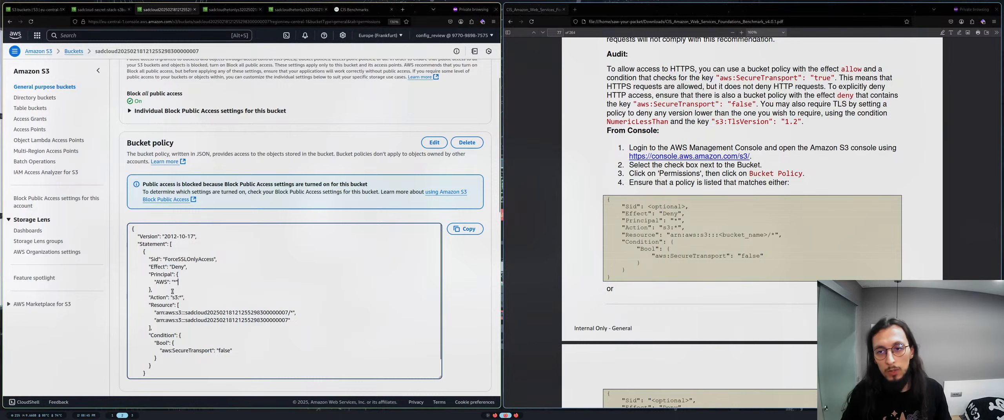
pyautogui.moveTo(147, 282); pyautogui.dragTo(185, 280)
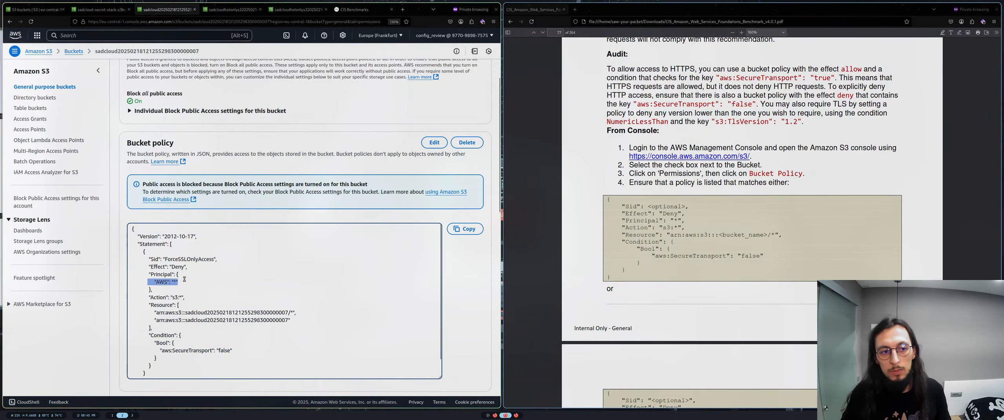
pyautogui.click(184, 279)
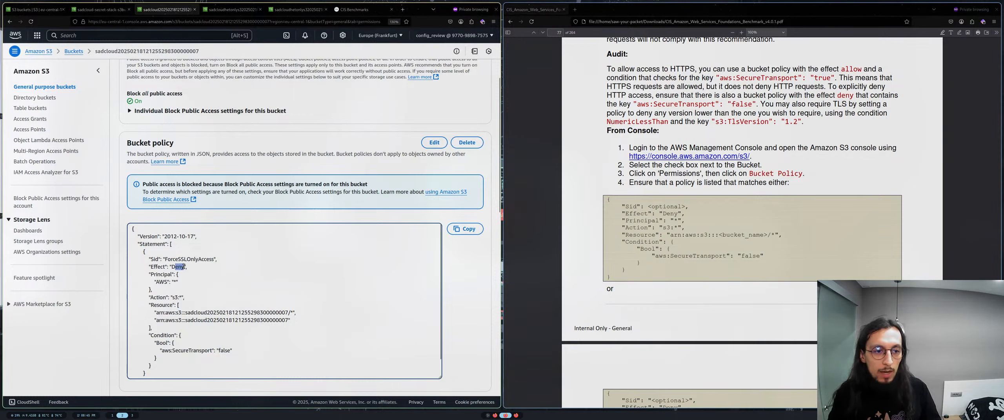
pyautogui.moveTo(178, 282); pyautogui.dragTo(162, 282)
pyautogui.hotkey('ctrl', '+')
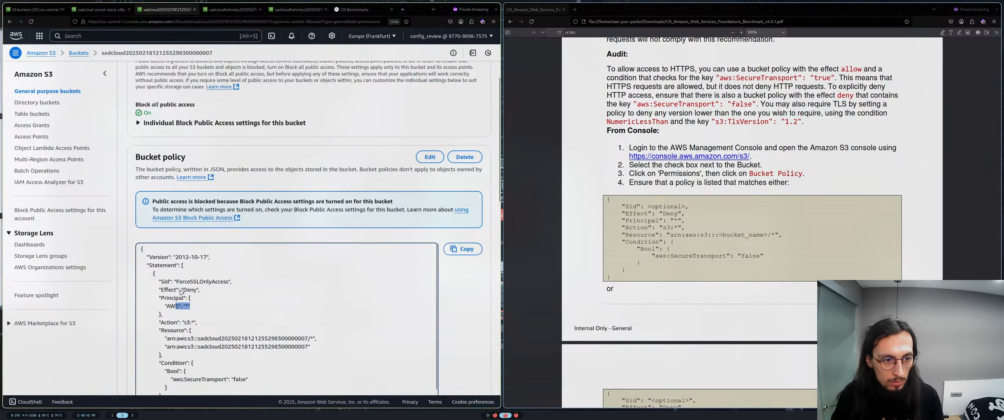
pyautogui.hotkey('ctrl', '+')
pyautogui.scroll(-5, 236, 196)
pyautogui.moveTo(242, 191); pyautogui.dragTo(225, 191)
# Check the policy's two Resource ARNs against the benchmark
pyautogui.click(236, 191)
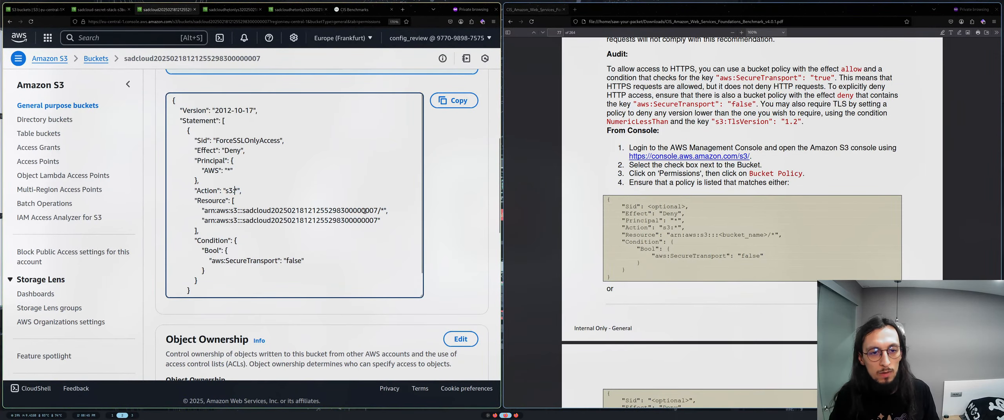
pyautogui.moveTo(380, 220); pyautogui.dragTo(202, 213)
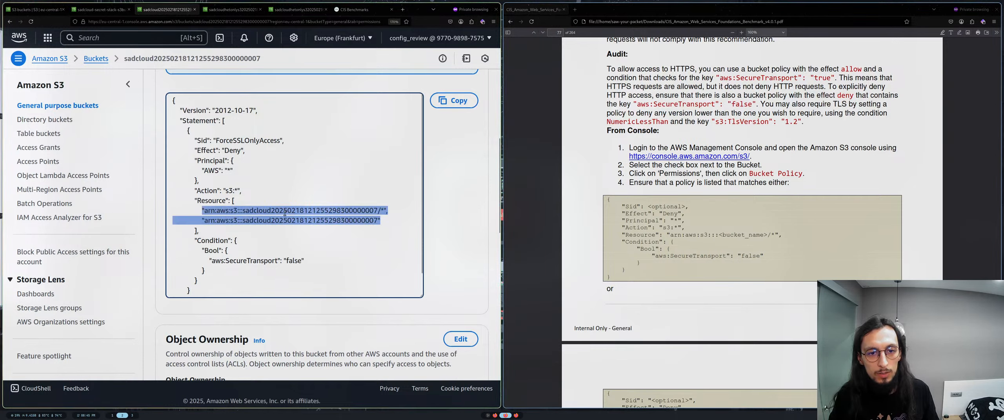
pyautogui.click(381, 211)
pyautogui.moveTo(387, 211)
pyautogui.mouseDown()
pyautogui.moveTo(202, 212)
pyautogui.moveTo(377, 221)
pyautogui.mouseUp()
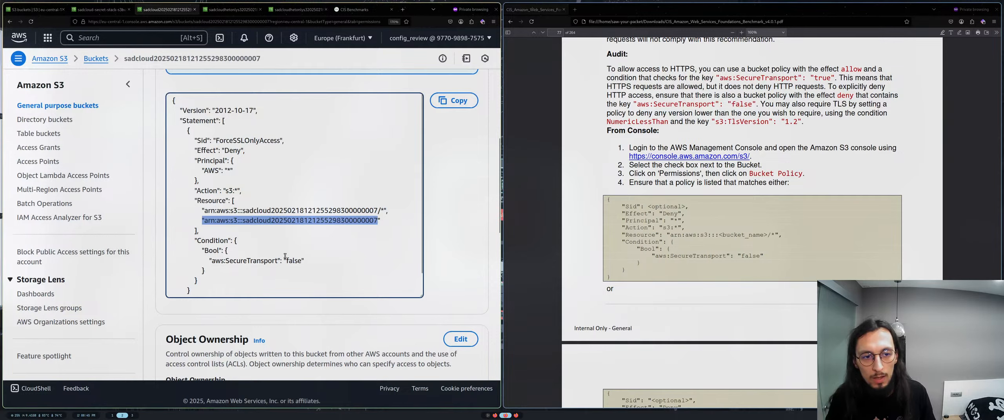
# Verify the aws:SecureTransport condition, then move to the sadcloudhetonlys bucket's tab
pyautogui.moveTo(200, 241); pyautogui.dragTo(225, 239)
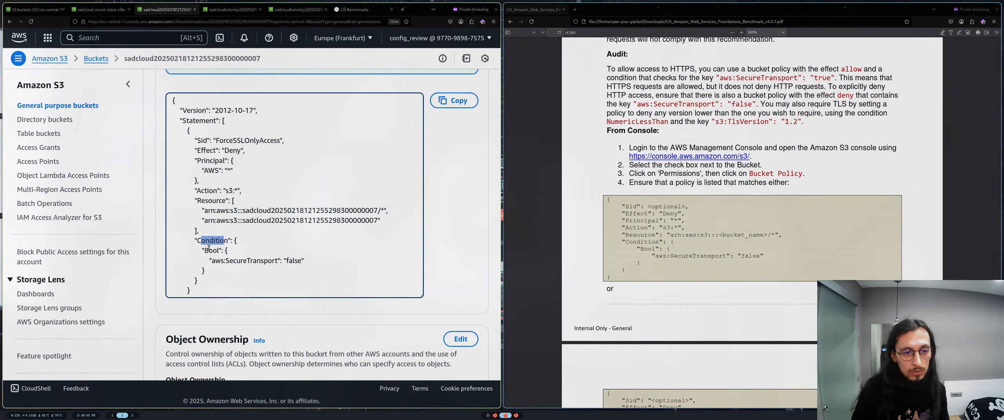
pyautogui.moveTo(211, 261); pyautogui.dragTo(278, 260)
pyautogui.click(247, 261)
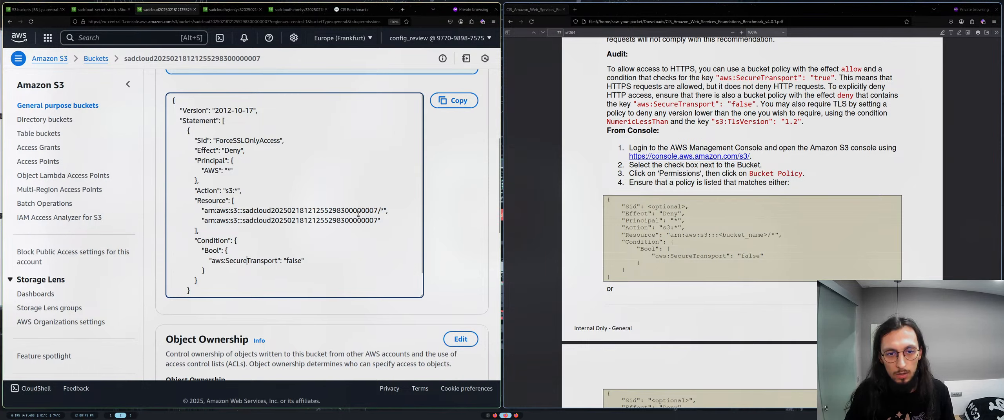
pyautogui.doubleClick(255, 264)
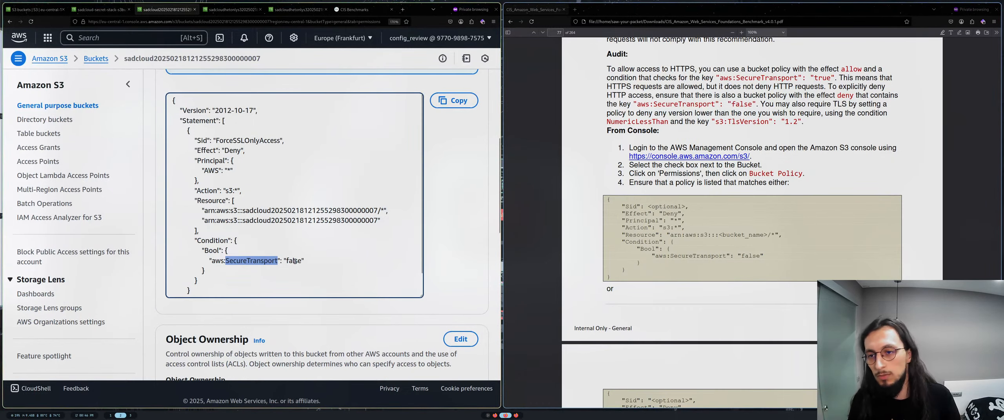
pyautogui.scroll(-3, 725, 252)
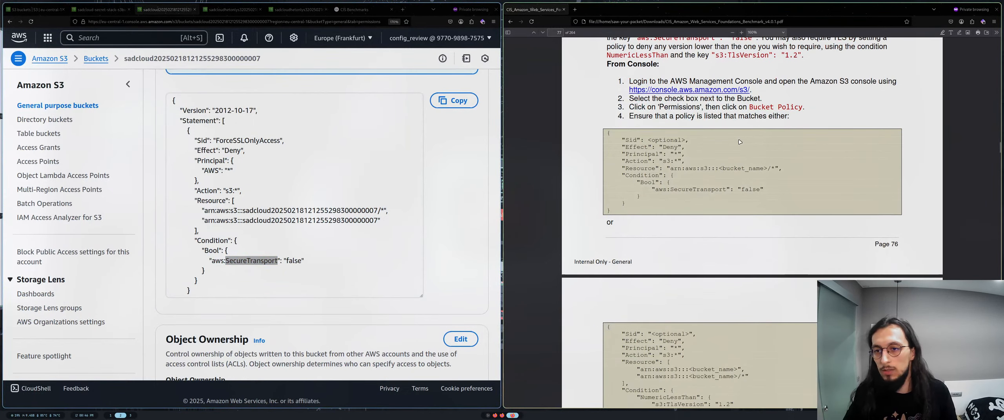
pyautogui.scroll(-3, 743, 183)
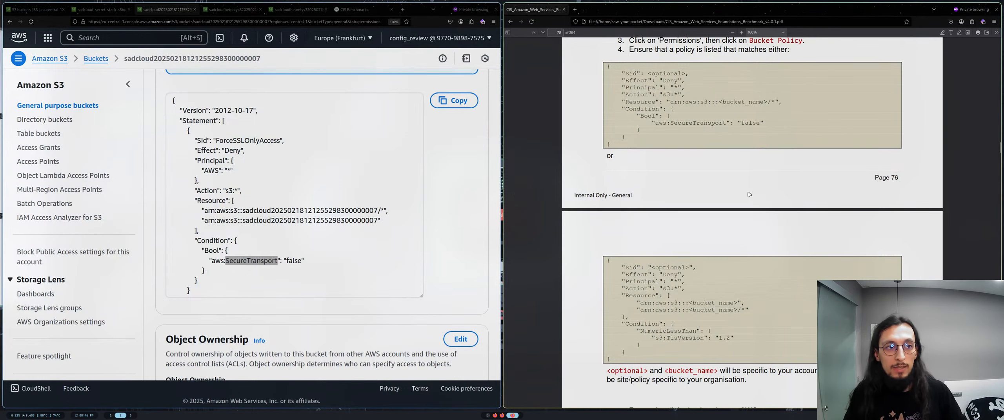
pyautogui.click(225, 12)
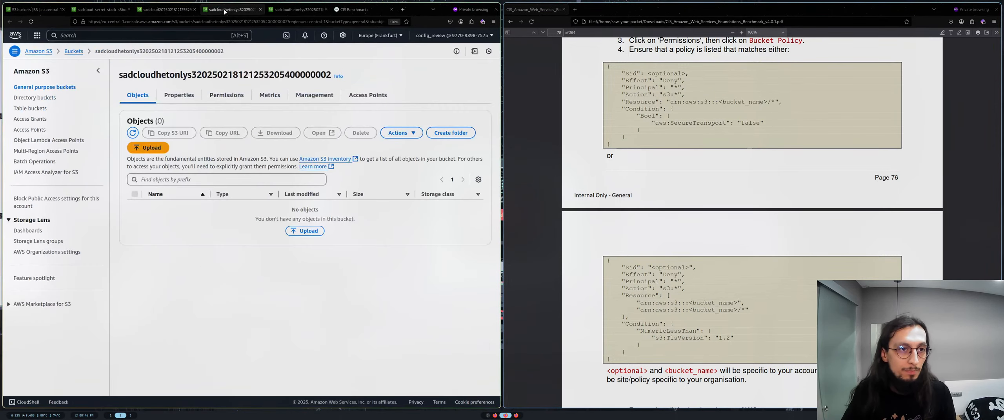
# Confirm two more buckets' Permissions show an empty bucket policy
pyautogui.click(319, 120)
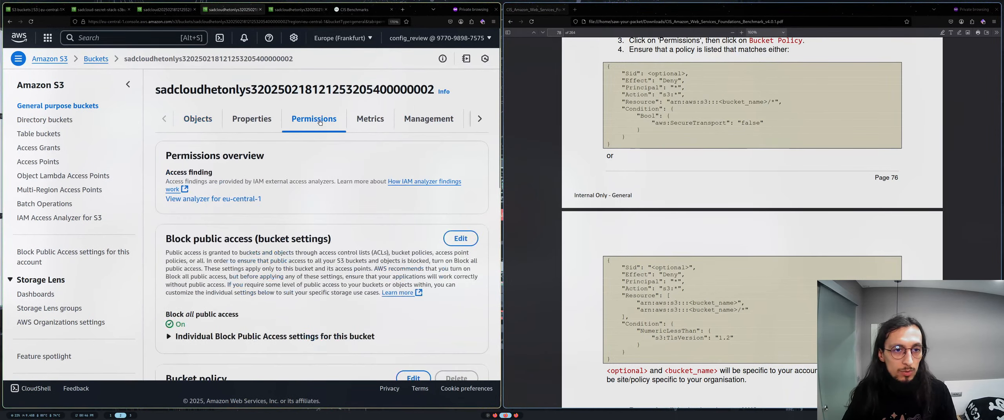
pyautogui.hotkey('ctrl', '-')
pyautogui.hotkey('ctrl', '-')
pyautogui.scroll(-5, 266, 173)
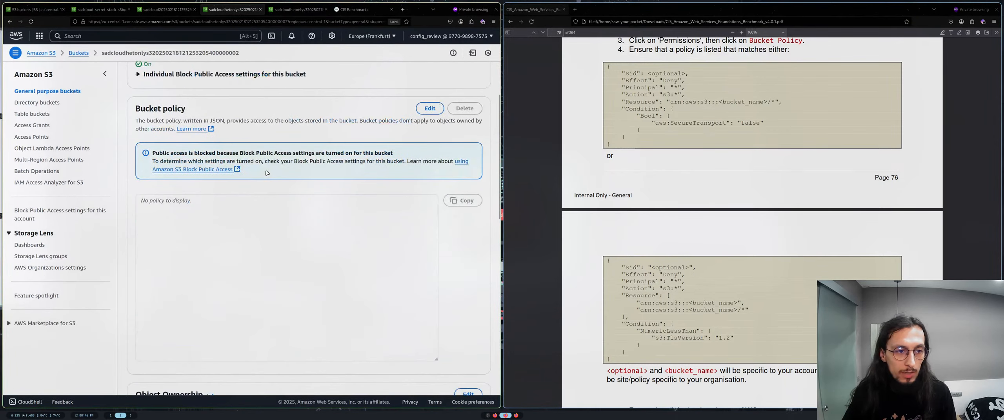
pyautogui.click(143, 198)
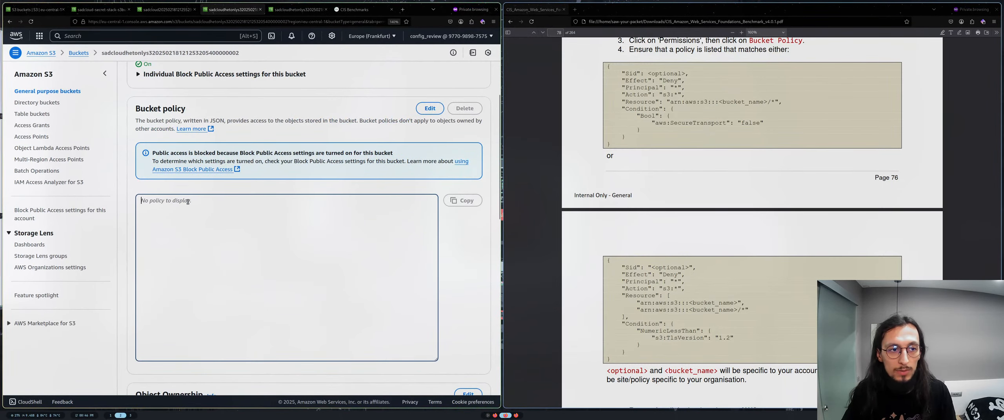
pyautogui.click(289, 11)
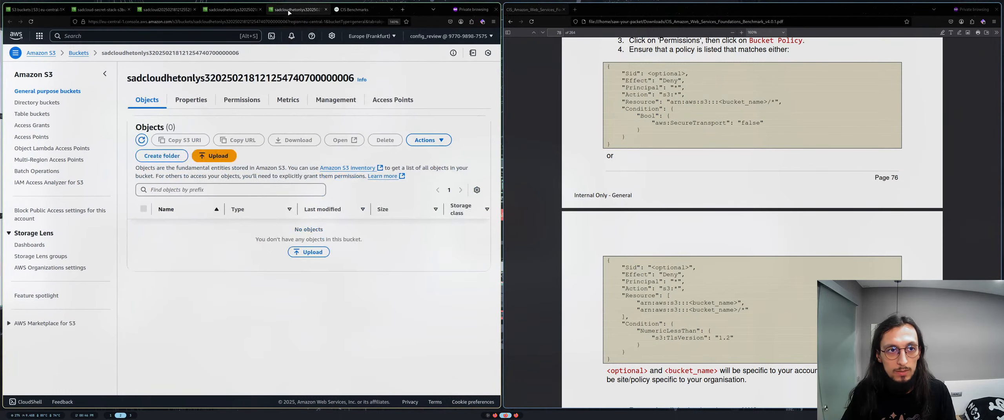
pyautogui.click(242, 100)
pyautogui.scroll(-5, 239, 238)
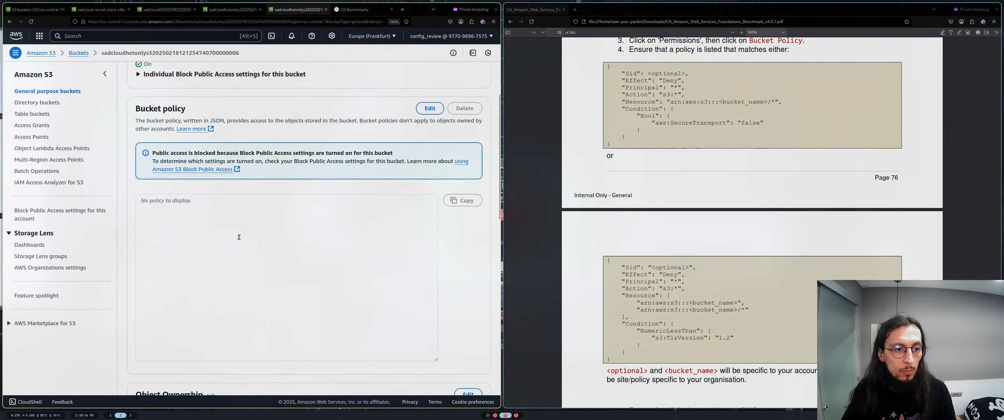
pyautogui.click(148, 206)
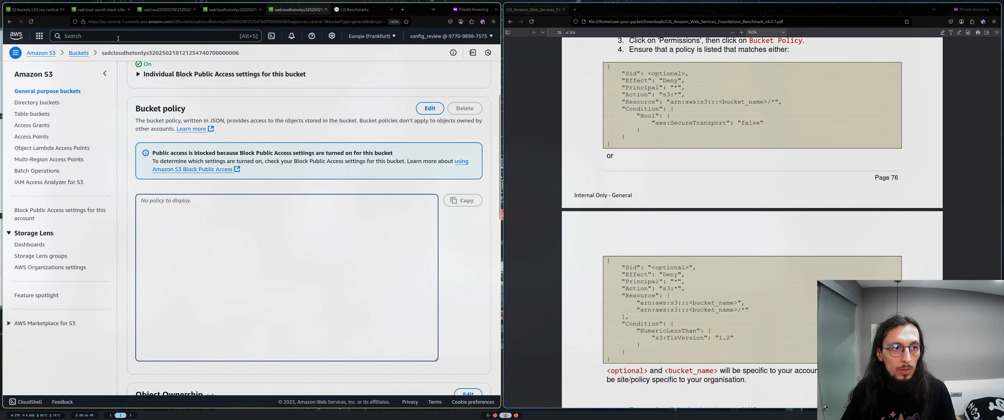
# Return to sadcloud-secret-stack's permissions and capture a screenshot of its Bucket policy area
pyautogui.click(100, 9)
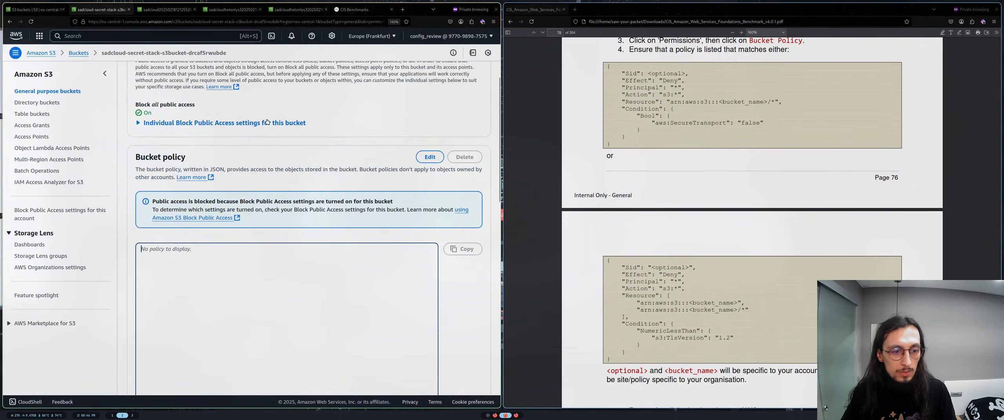
pyautogui.hotkey('ctrl', '-')
pyautogui.hotkey('ctrl', '-')
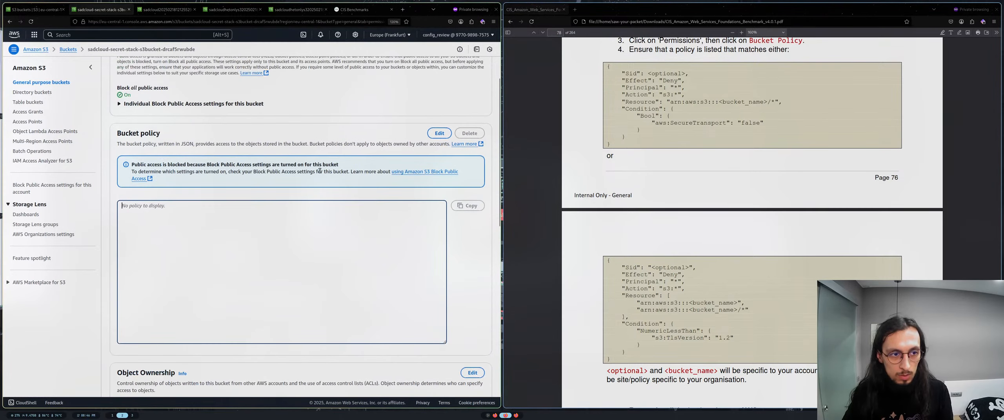
pyautogui.scroll(2, 319, 171)
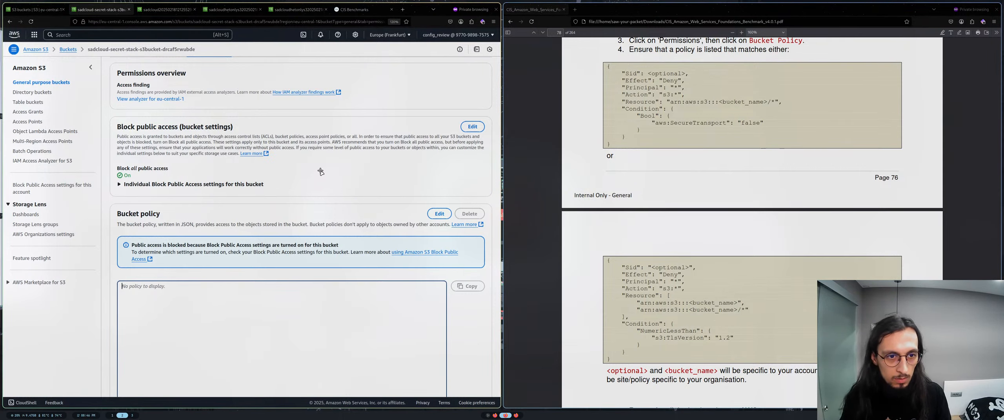
pyautogui.press('super+shift+s')
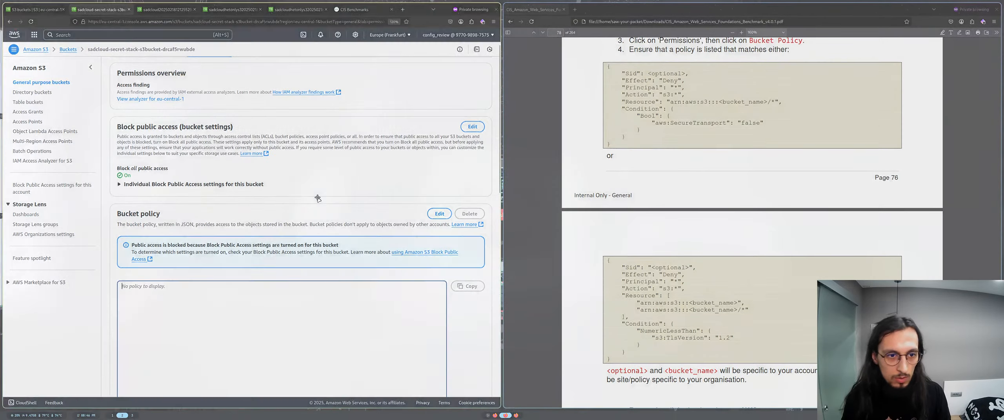
pyautogui.moveTo(107, 65); pyautogui.dragTo(469, 339)
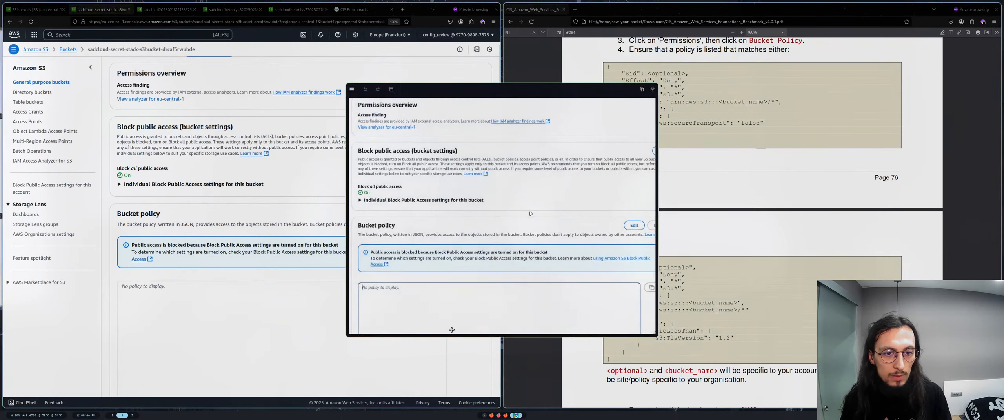
pyautogui.press('Escape')
pyautogui.scroll(-5, 315, 226)
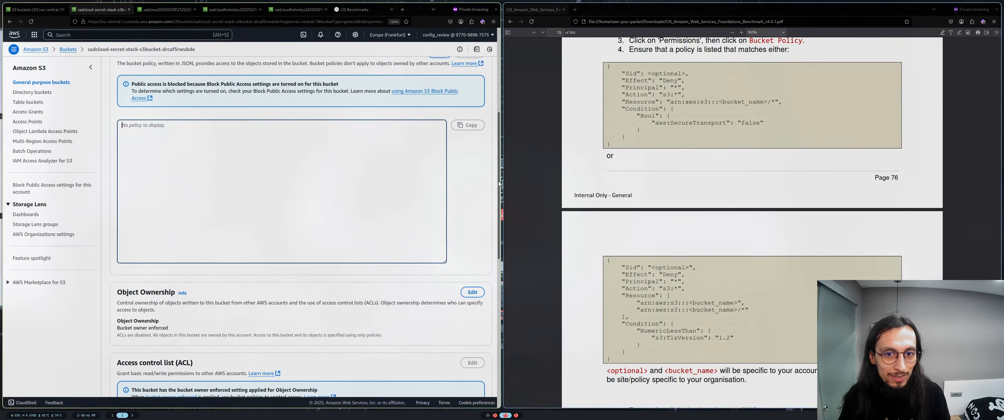
pyautogui.moveTo(499, 183); pyautogui.dragTo(498, 176)
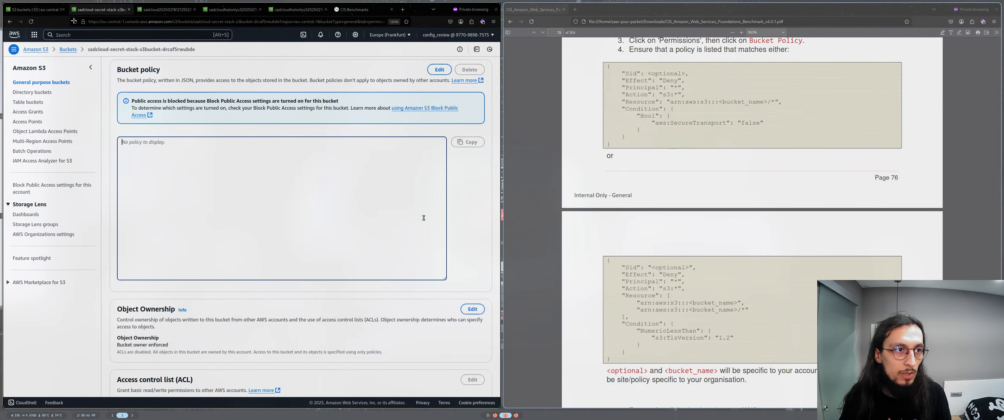
pyautogui.moveTo(70, 14); pyautogui.dragTo(416, 195)
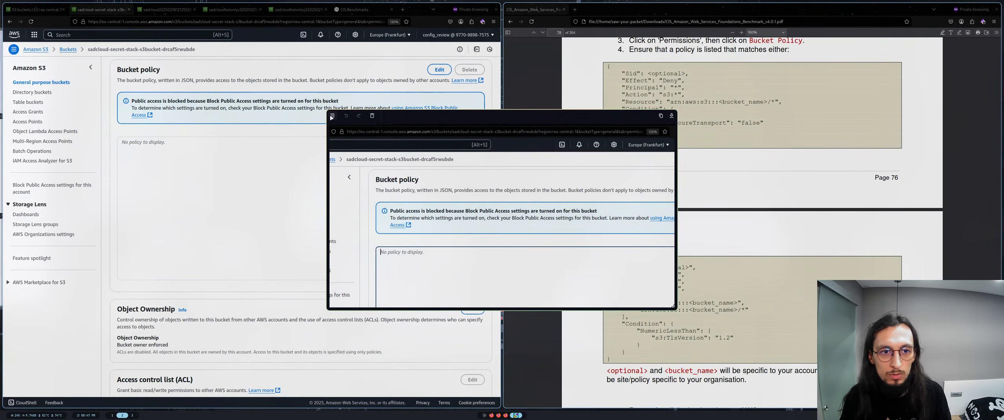
# Pick the Rectangle tool and draw a red box around the bucket name in the breadcrumb
pyautogui.click(332, 116)
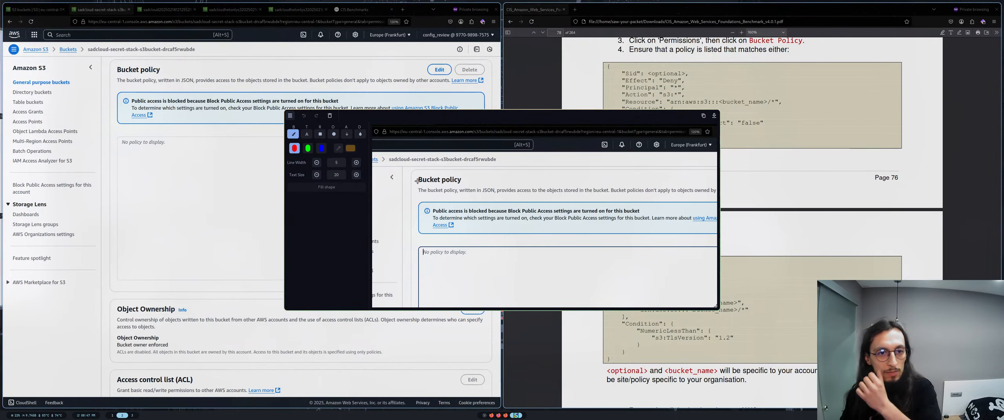
pyautogui.click(320, 134)
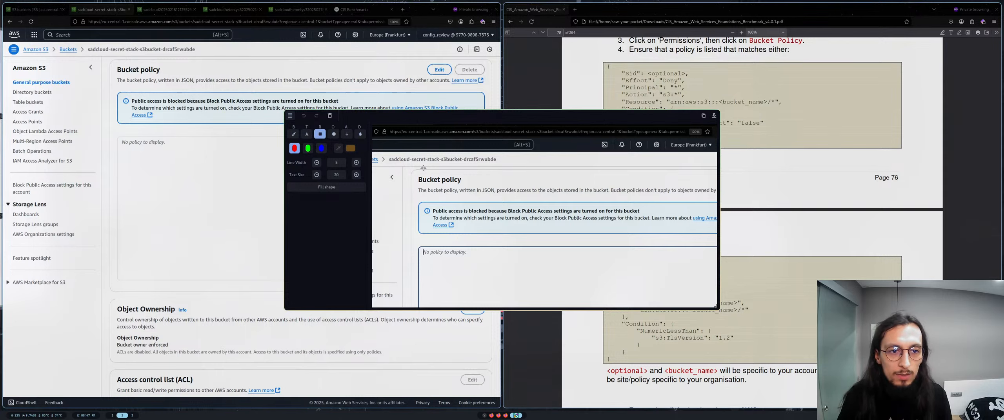
pyautogui.moveTo(387, 156); pyautogui.dragTo(500, 165)
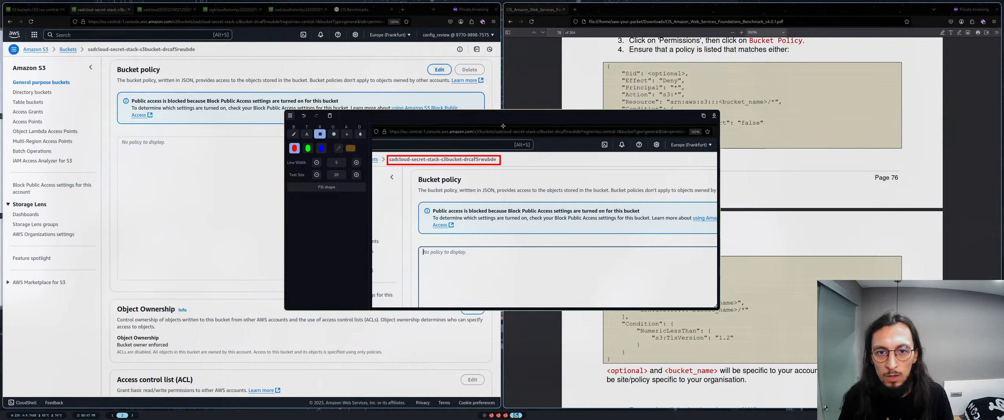
pyautogui.moveTo(493, 127); pyautogui.dragTo(584, 136)
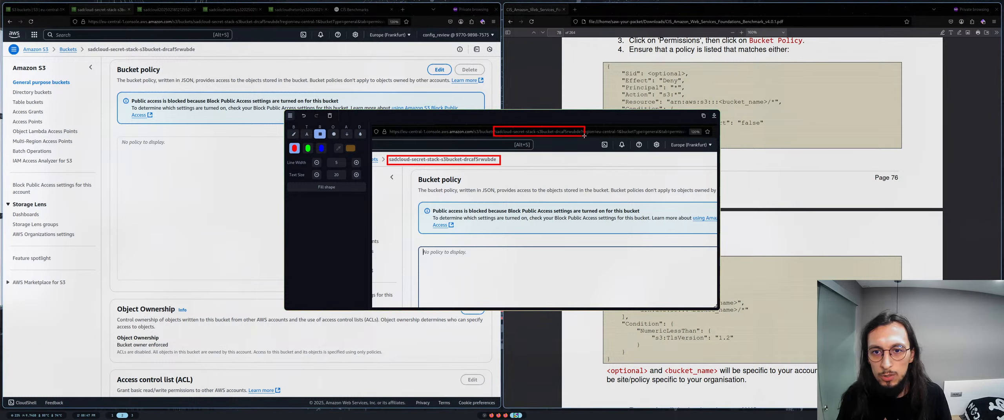
pyautogui.hotkey('ctrl', 'z')
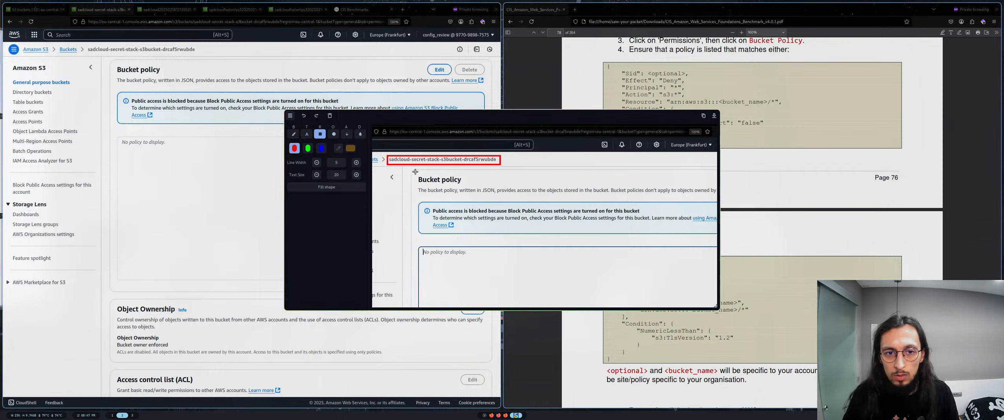
# Box the Bucket policy heading and 'No policy to display.' note, then close the screenshot
pyautogui.moveTo(414, 171); pyautogui.dragTo(464, 184)
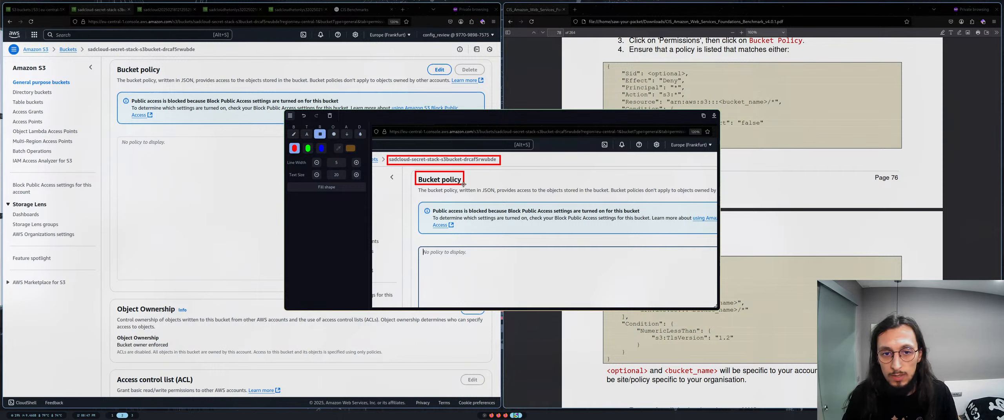
pyautogui.moveTo(414, 242)
pyautogui.mouseDown()
pyautogui.moveTo(486, 269)
pyautogui.moveTo(472, 265)
pyautogui.mouseUp()
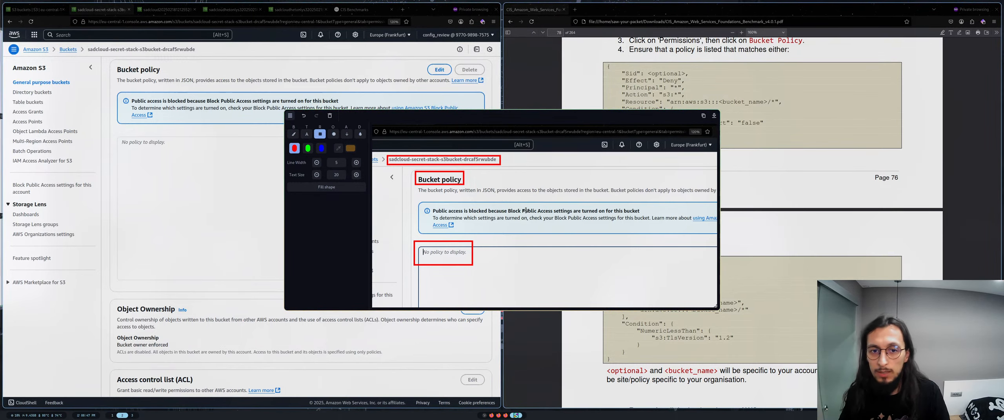
pyautogui.press('Escape')
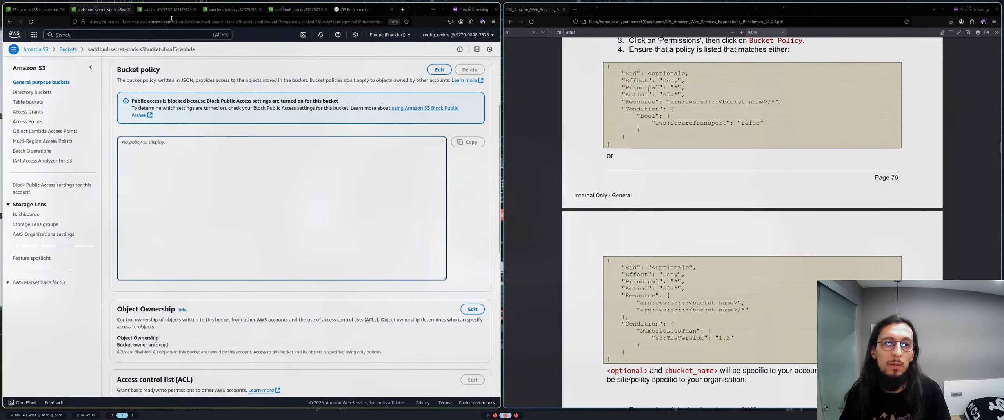
pyautogui.click(167, 10)
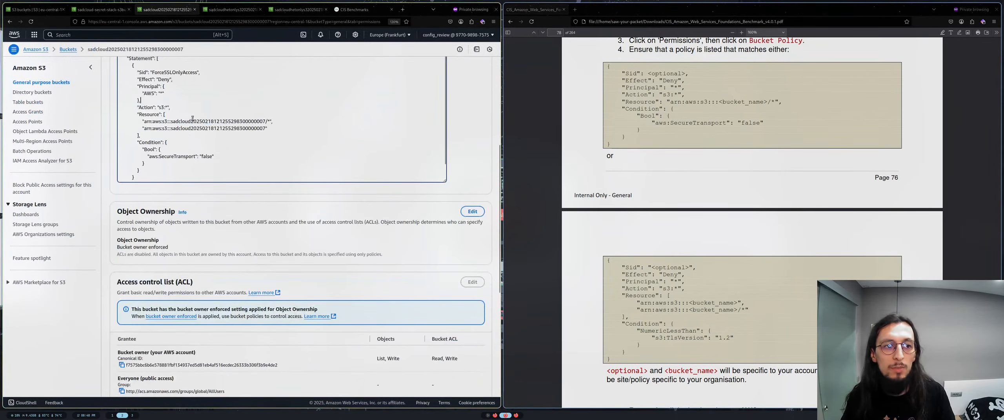
pyautogui.click(233, 10)
# Open the sadcloudhetonlys bucket's Properties and copy its ARN from Bucket overview
pyautogui.click(298, 10)
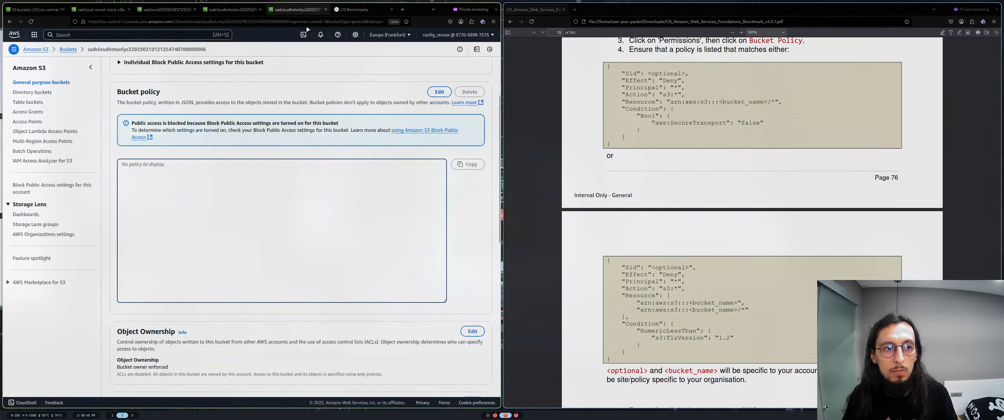
pyautogui.scroll(4, 156, 148)
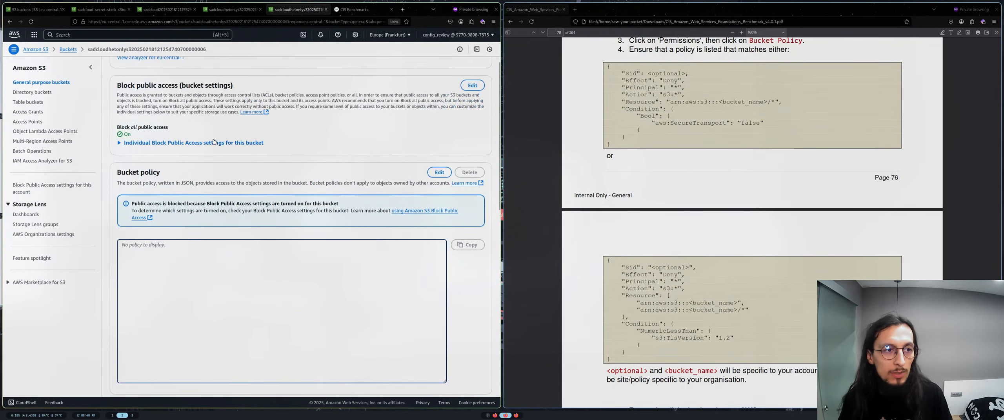
pyautogui.click(126, 91)
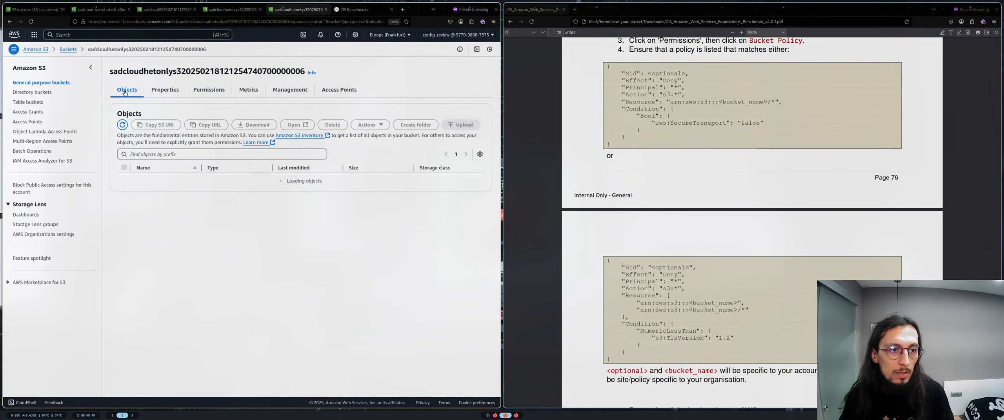
pyautogui.click(165, 90)
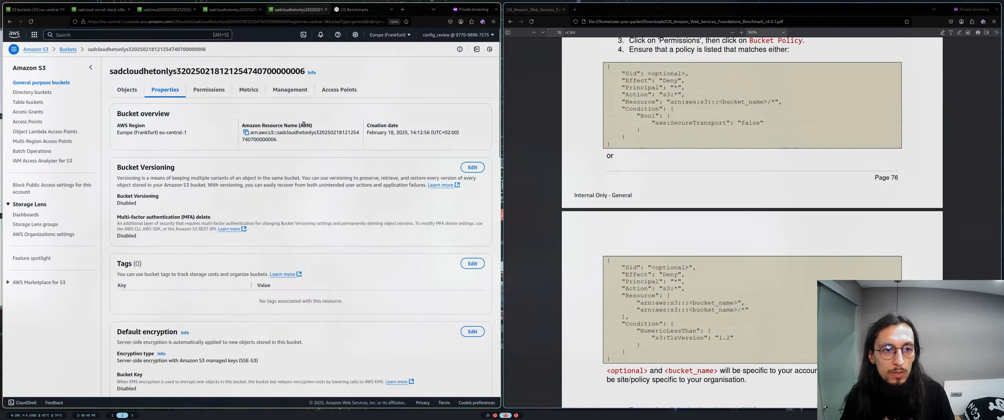
pyautogui.click(249, 135)
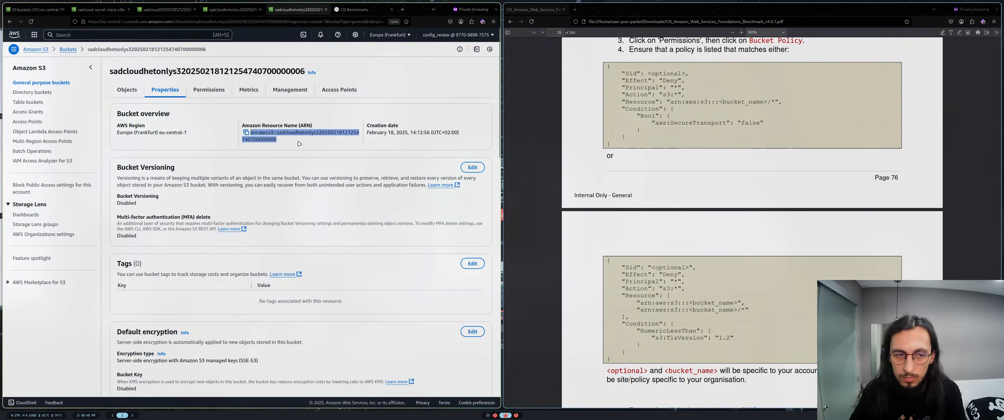
pyautogui.click(299, 143)
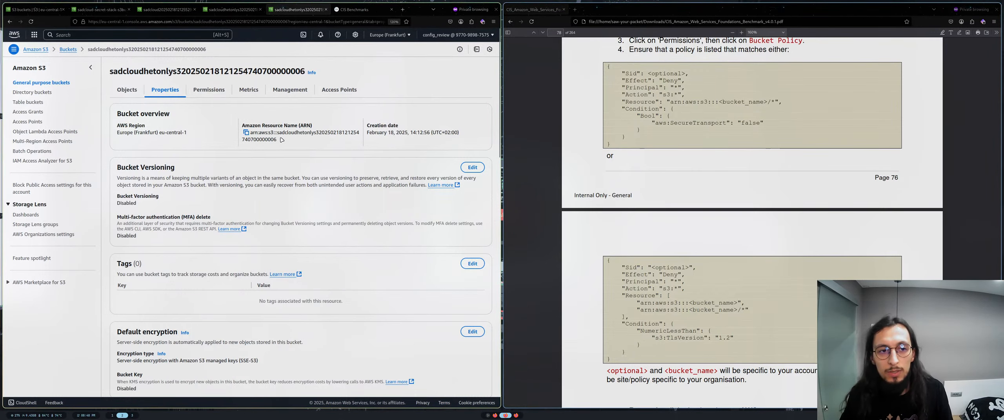
pyautogui.moveTo(252, 133); pyautogui.dragTo(275, 139)
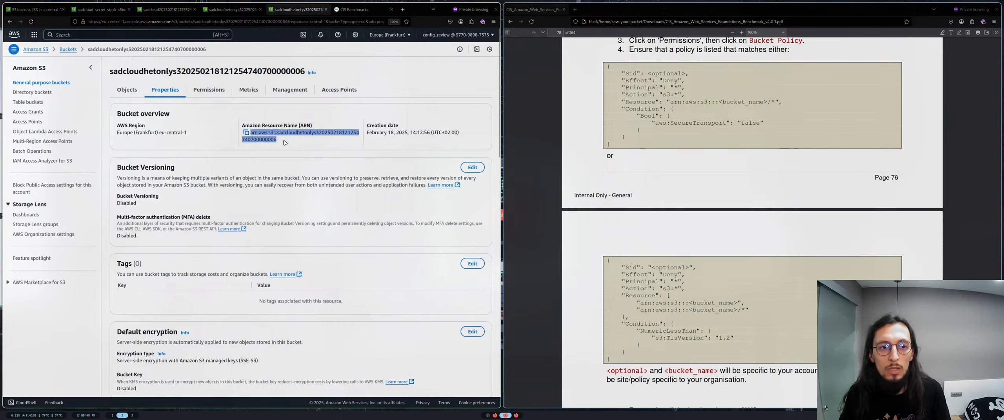
pyautogui.click(283, 141)
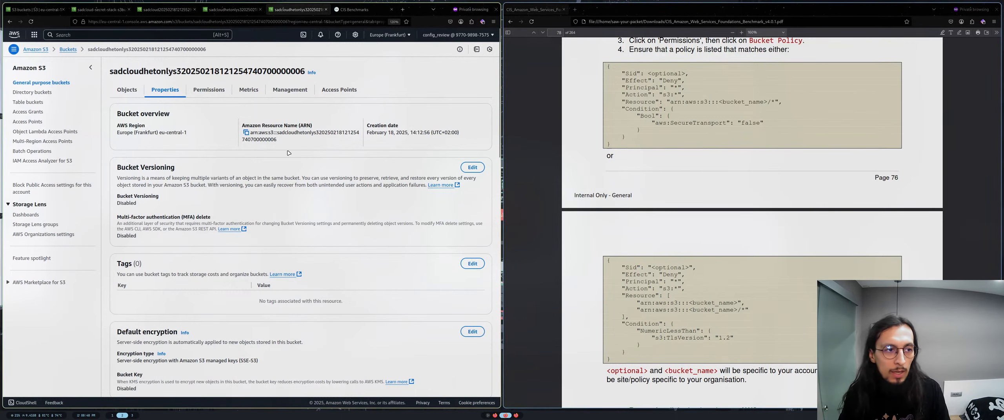
# Scroll past the CIS Controls table to 2.1.2 Ensure MFA Delete is enabled on page 82
pyautogui.scroll(-6, 667, 200)
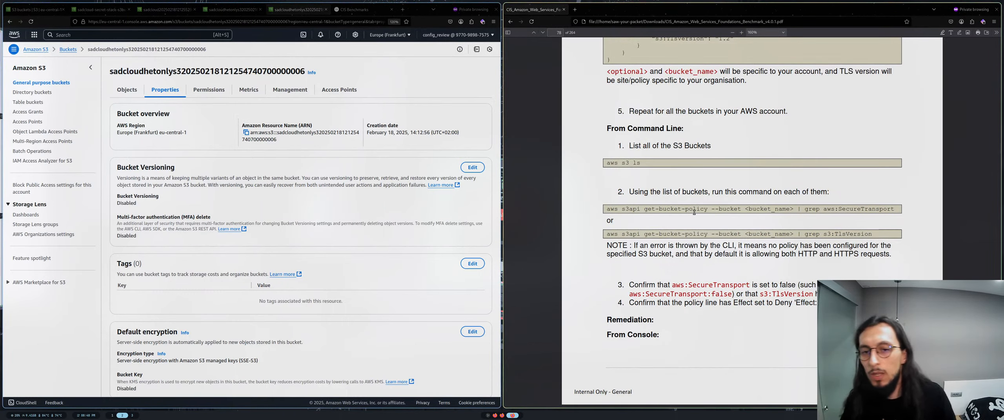
pyautogui.scroll(-7, 694, 212)
pyautogui.scroll(-1, 700, 227)
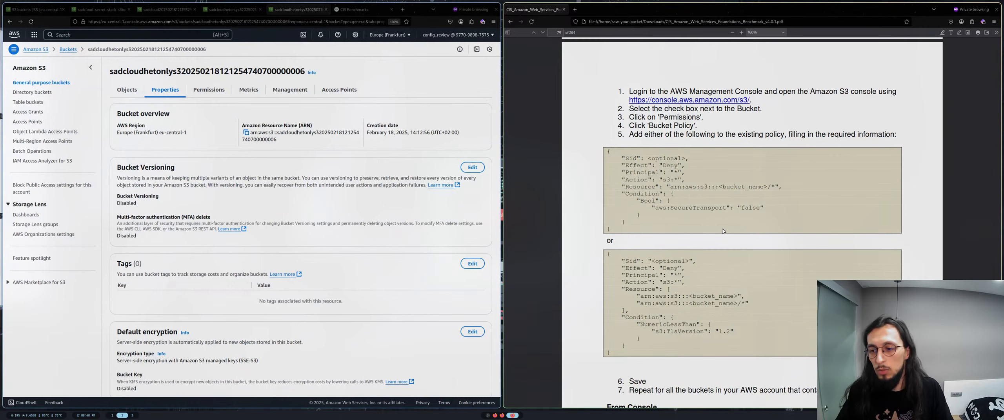
pyautogui.scroll(-5, 724, 232)
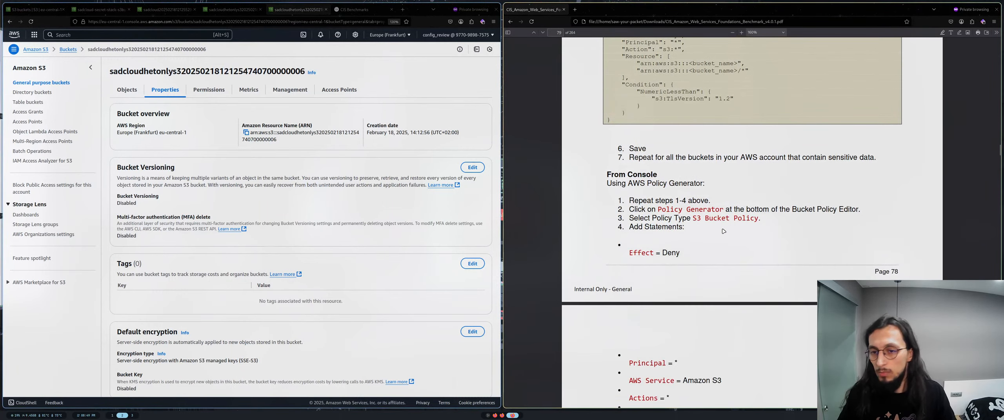
pyautogui.scroll(-3, 718, 240)
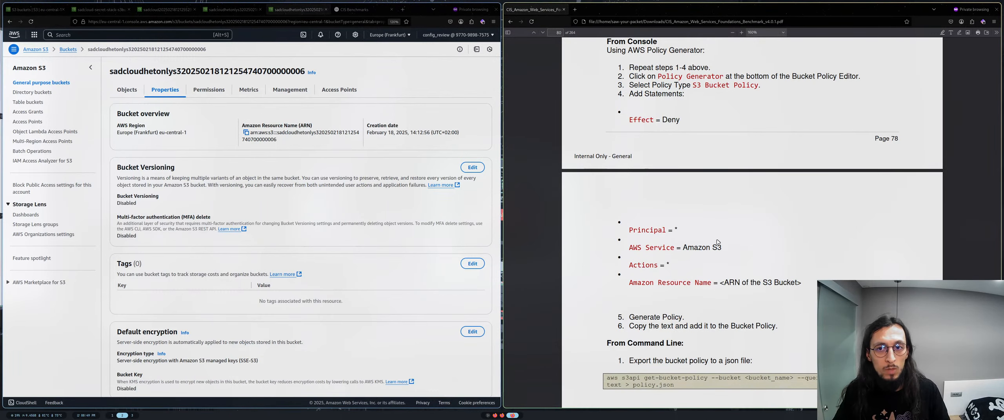
pyautogui.scroll(10, 718, 306)
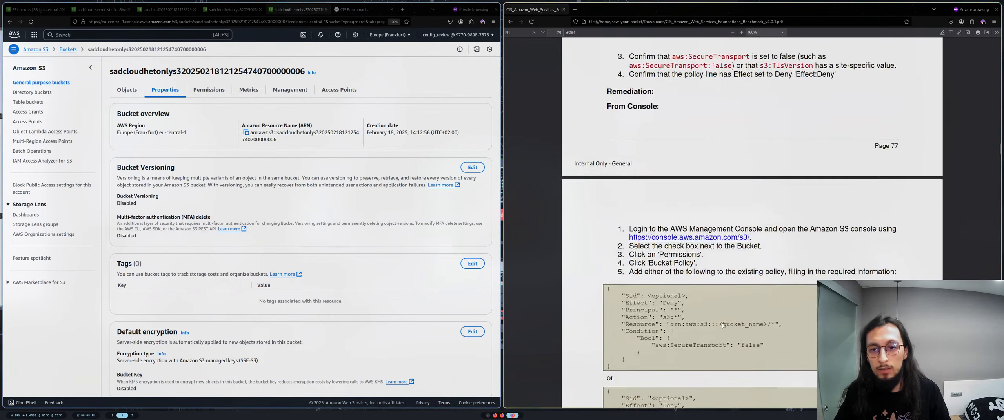
pyautogui.scroll(10, 723, 325)
pyautogui.scroll(-8, 692, 274)
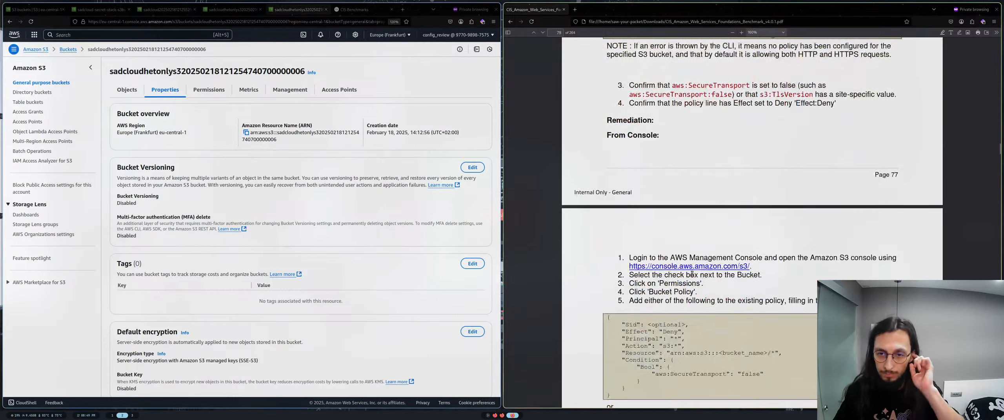
pyautogui.scroll(-20, 692, 274)
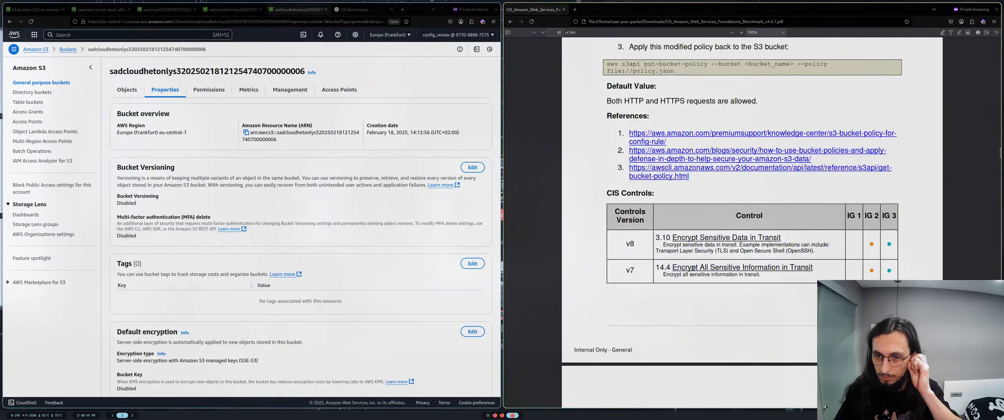
pyautogui.scroll(-10, 693, 269)
pyautogui.scroll(3, 674, 234)
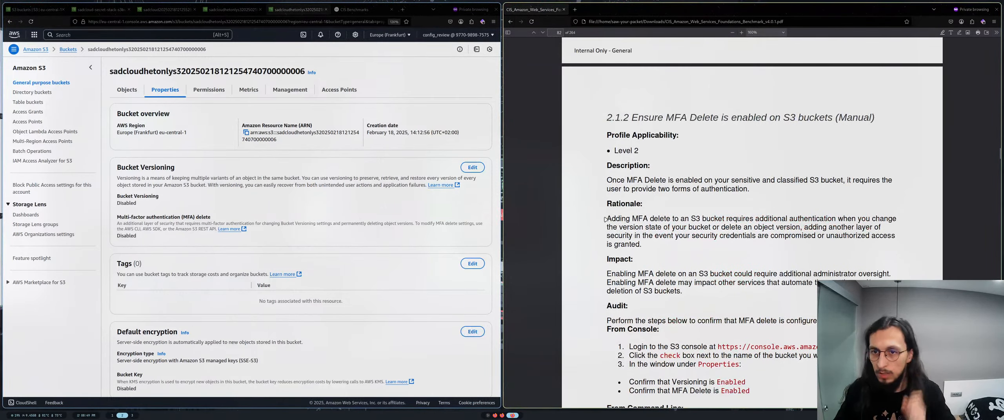
pyautogui.moveTo(613, 180); pyautogui.dragTo(665, 246)
pyautogui.moveTo(633, 282); pyautogui.dragTo(675, 299)
pyautogui.click(681, 294)
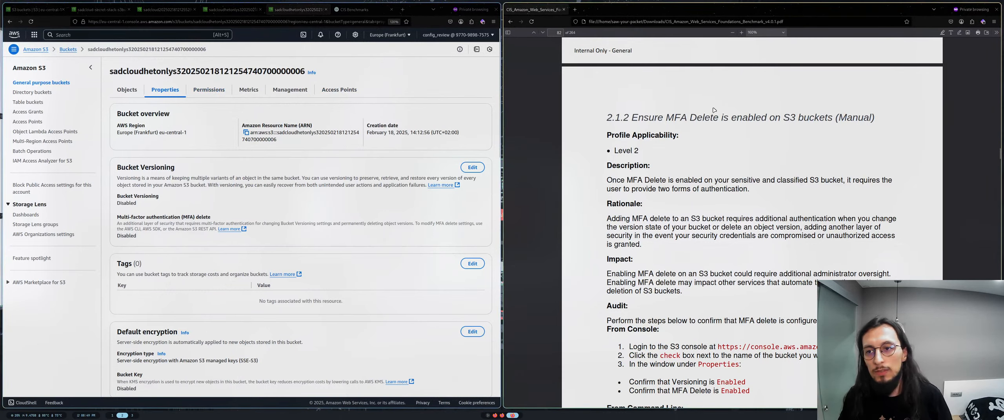
pyautogui.moveTo(666, 118); pyautogui.dragTo(720, 118)
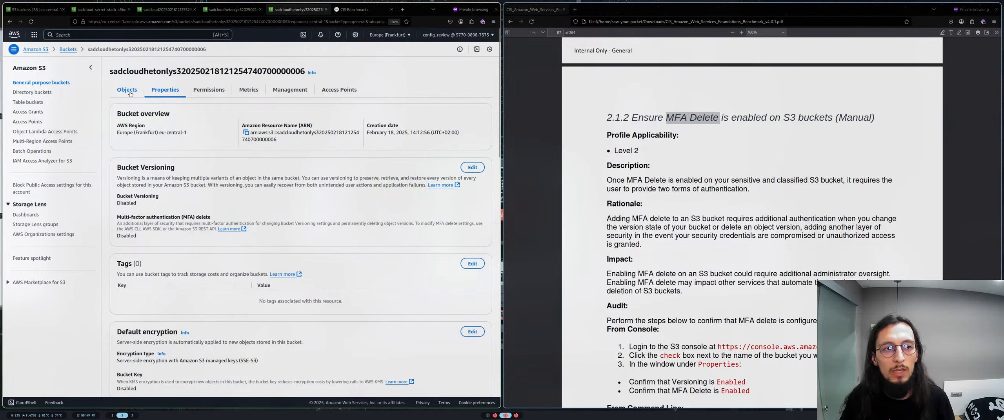
pyautogui.moveTo(111, 72); pyautogui.dragTo(304, 68)
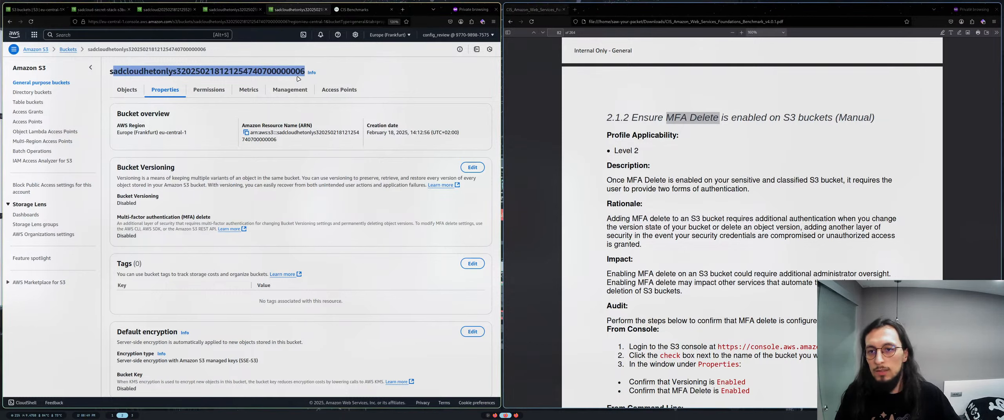
pyautogui.click(661, 122)
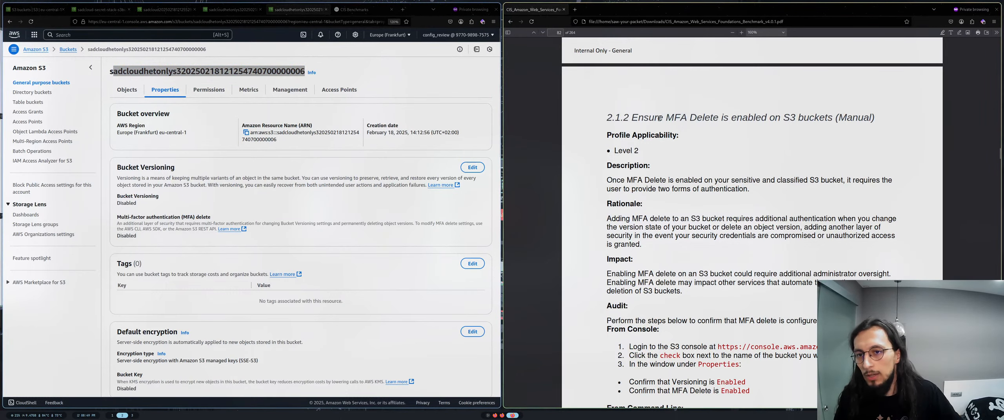
pyautogui.moveTo(658, 120); pyautogui.dragTo(719, 119)
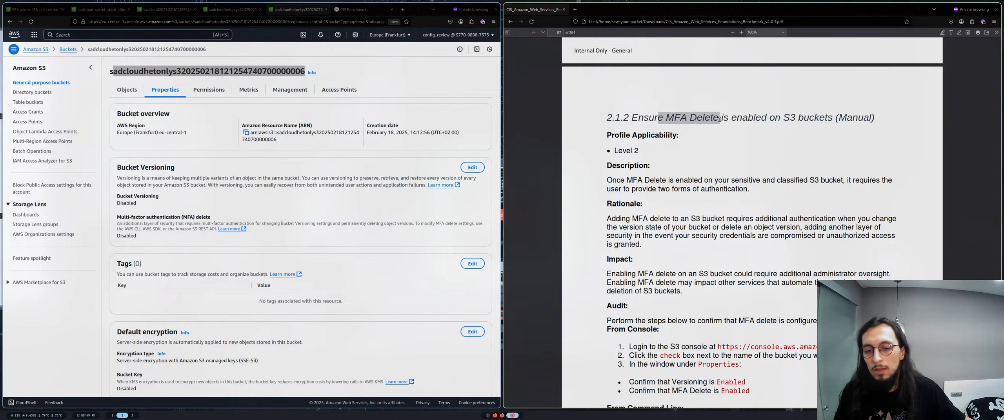
pyautogui.click(720, 119)
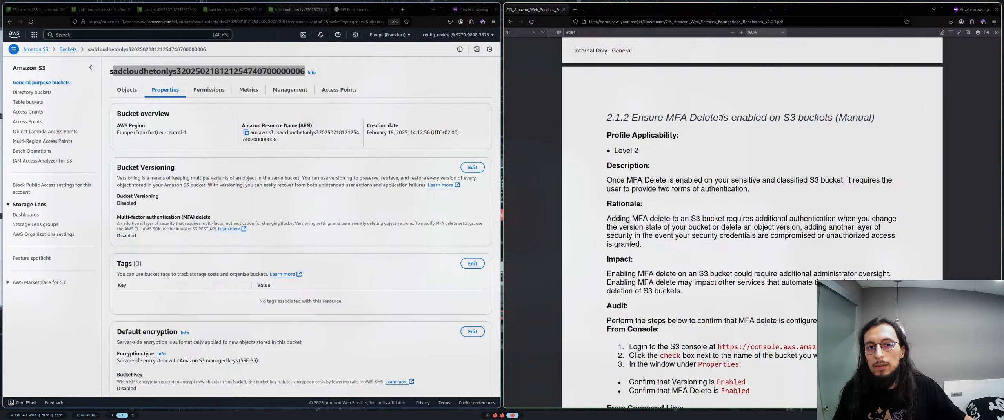
pyautogui.click(417, 78)
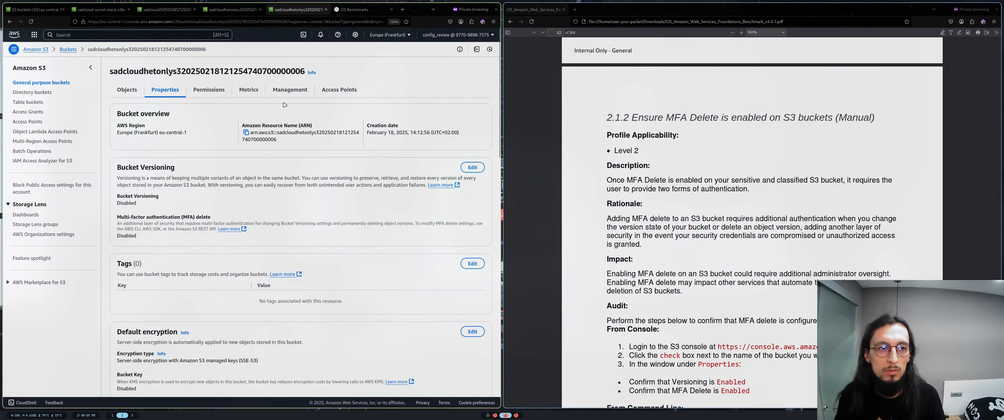
pyautogui.click(164, 35)
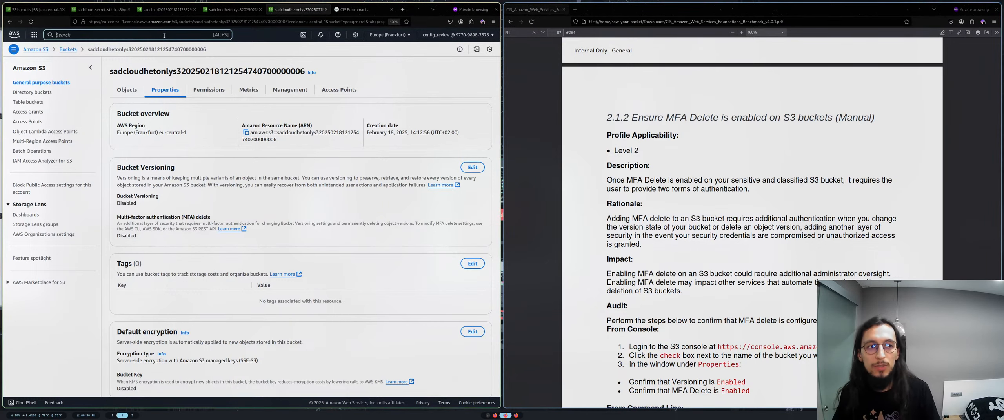
# Close three individual bucket tabs and return to the S3 bucket list
pyautogui.middleClick(99, 11)
pyautogui.middleClick(100, 11)
pyautogui.middleClick(99, 11)
pyautogui.middleClick(99, 11)
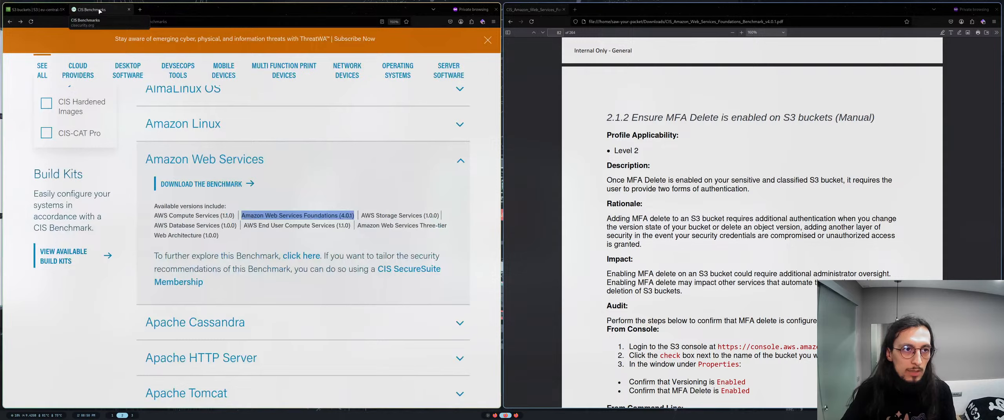
pyautogui.click(50, 11)
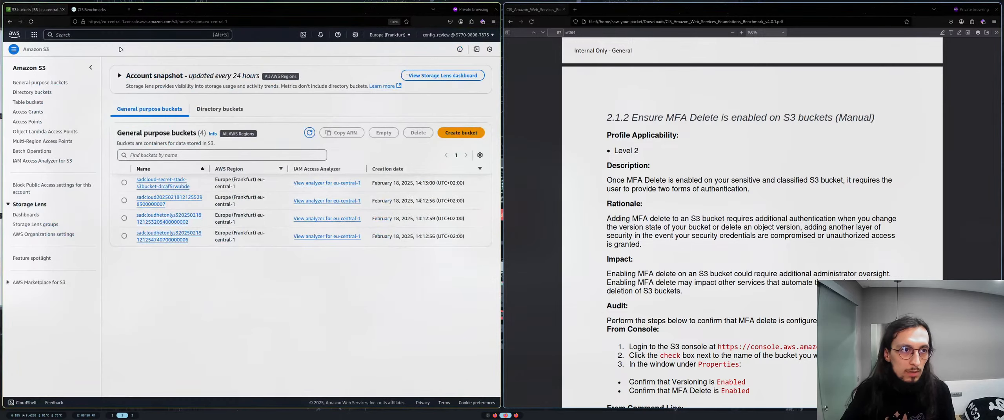
# Open Security Hub by searching 'aws security hub' in the console
pyautogui.click(142, 35)
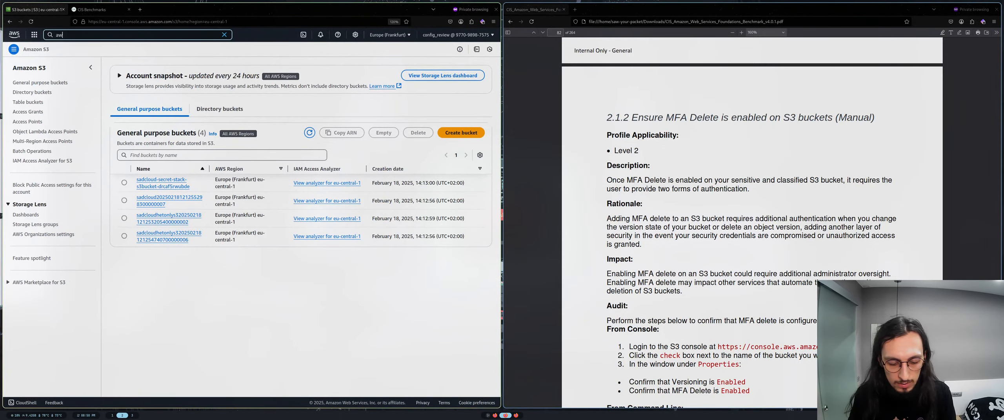
pyautogui.write('aws security')
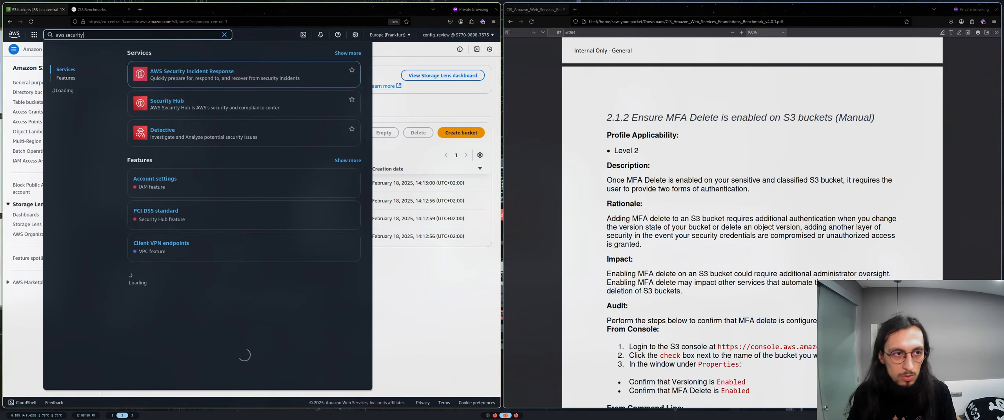
pyautogui.write(' hub')
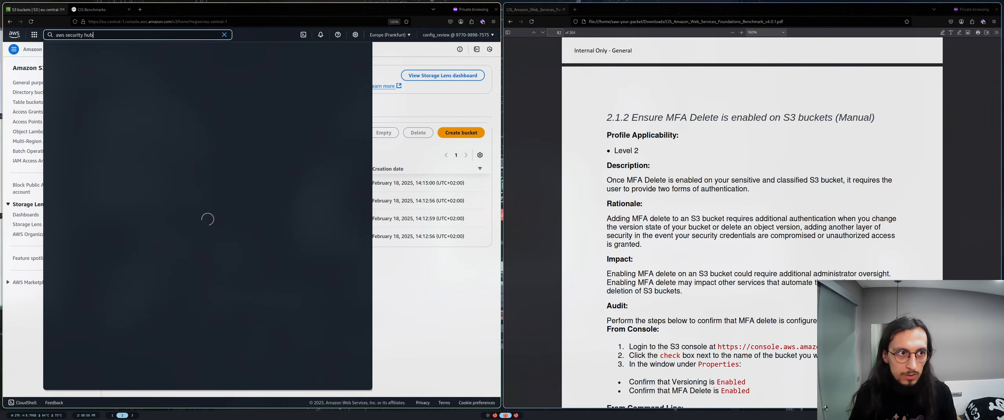
pyautogui.click(169, 71)
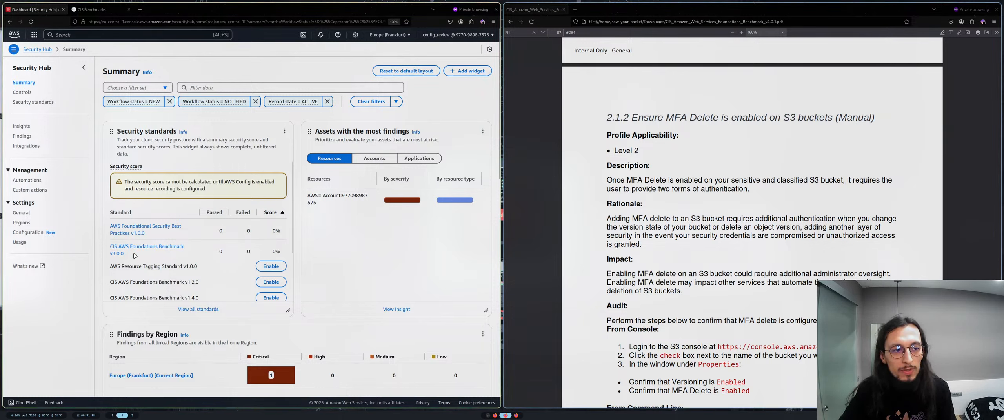
# Open Security Hub's Critical findings for Europe (Frankfurt) from the Findings by Region summary
pyautogui.moveTo(125, 255); pyautogui.dragTo(110, 249)
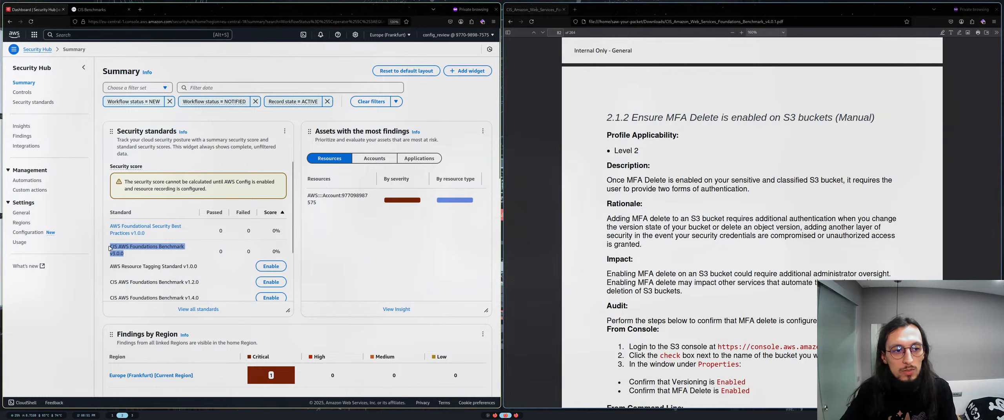
pyautogui.click(118, 254)
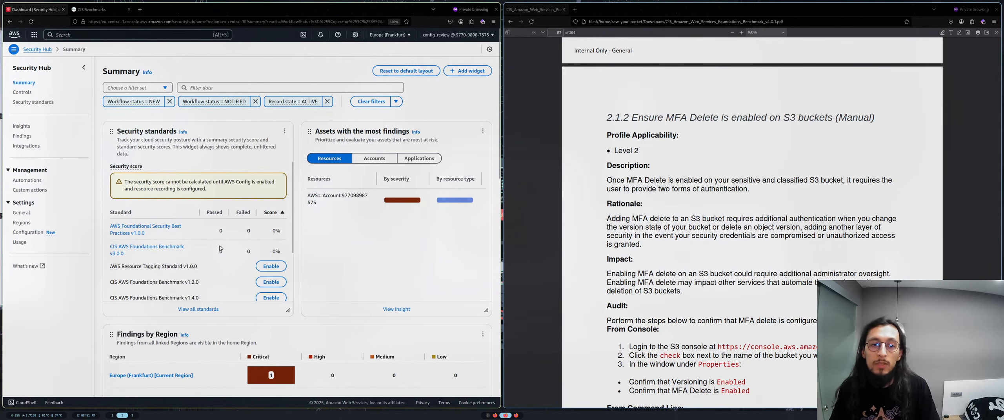
pyautogui.scroll(-3, 236, 272)
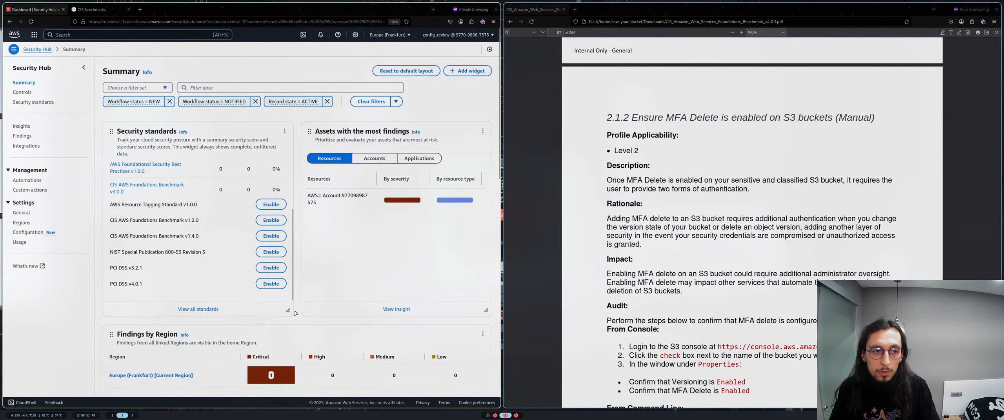
pyautogui.scroll(-3, 295, 312)
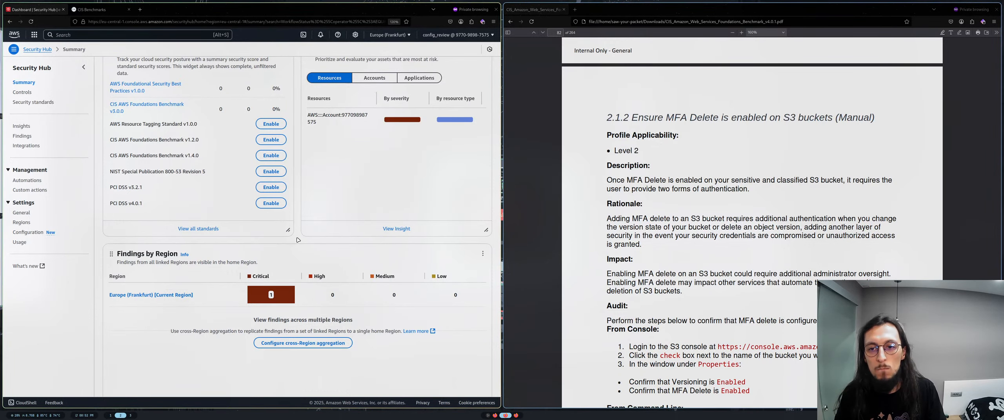
pyautogui.click(271, 295)
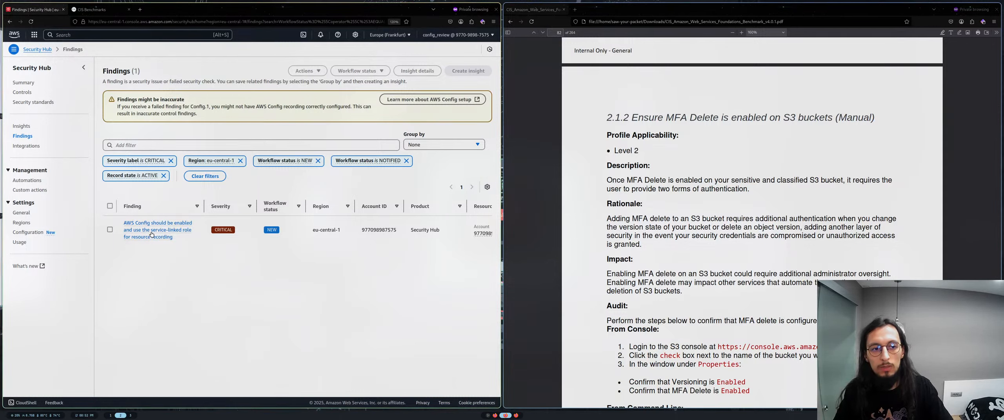
pyautogui.click(164, 228)
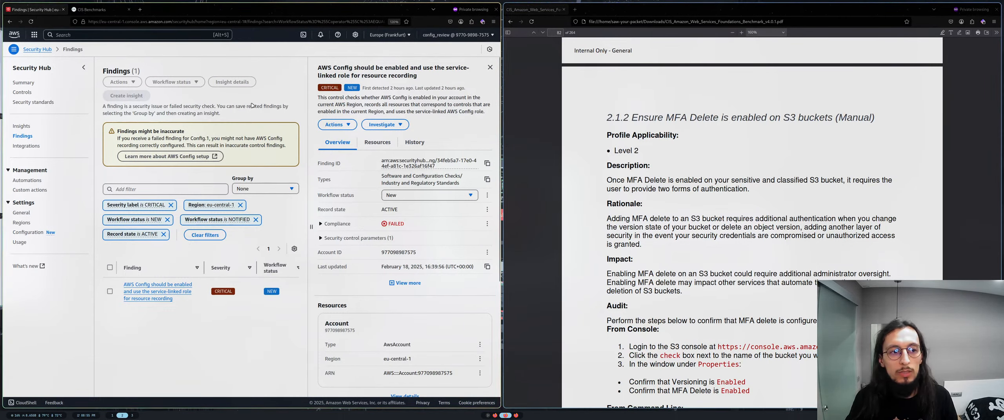
pyautogui.doubleClick(73, 49)
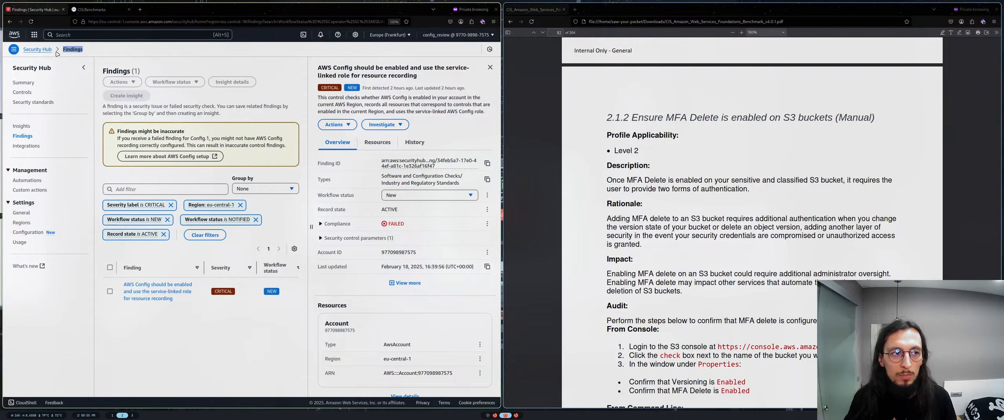